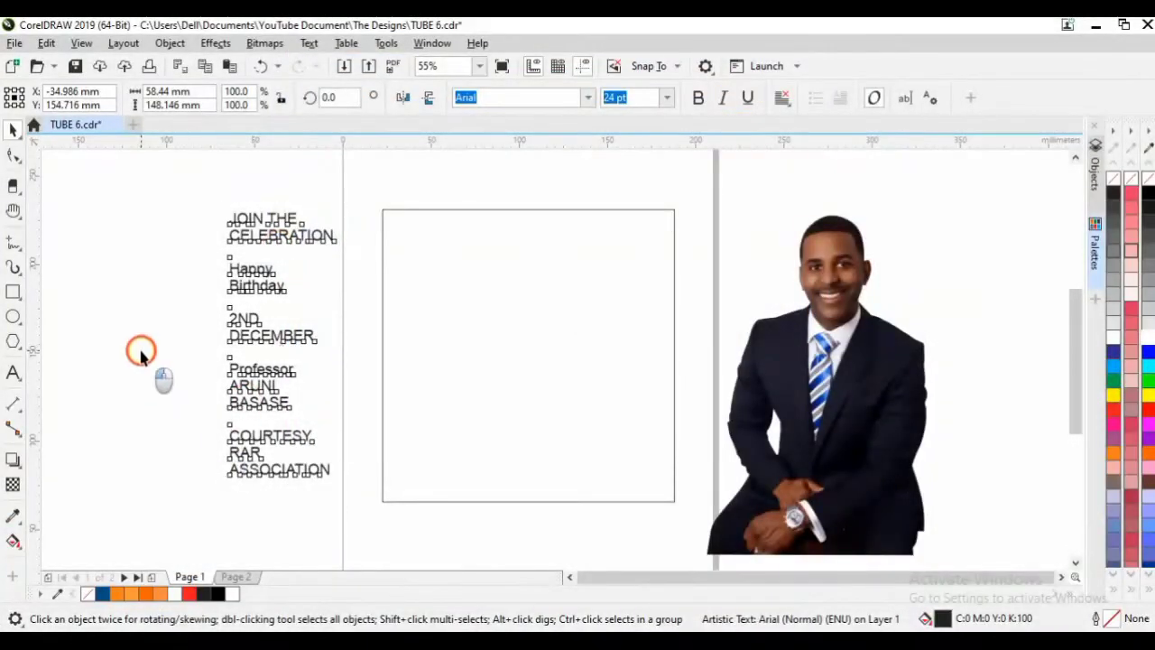
Nudge the man's photo slightly down and to the right.
click(206, 317)
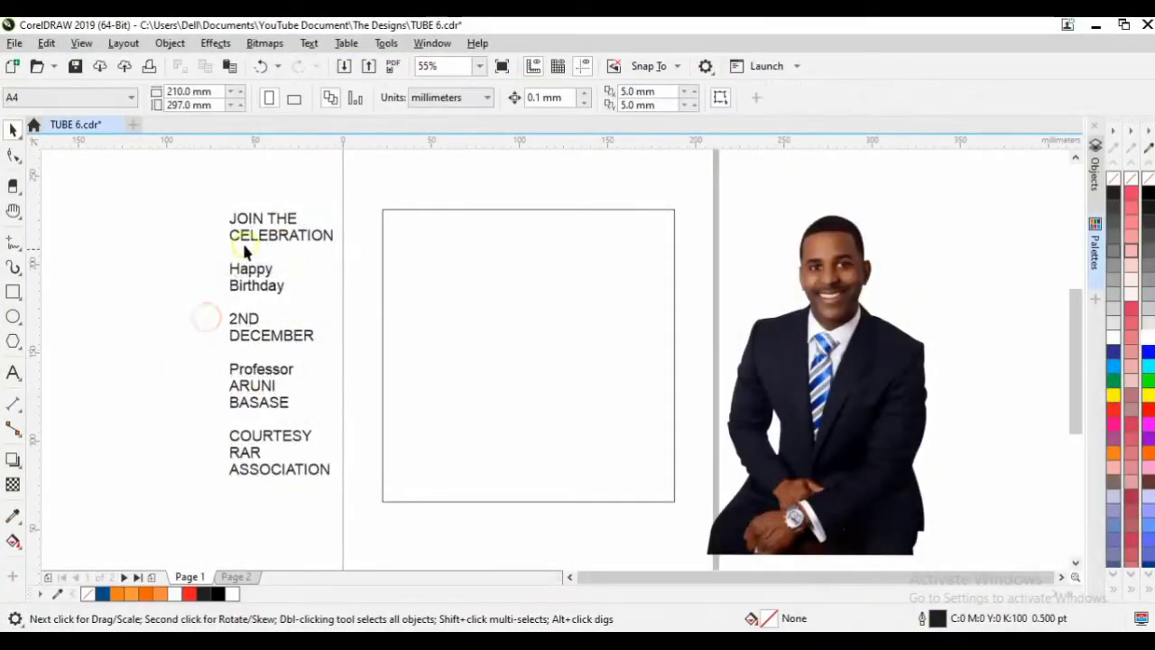
click(244, 249)
click(868, 327)
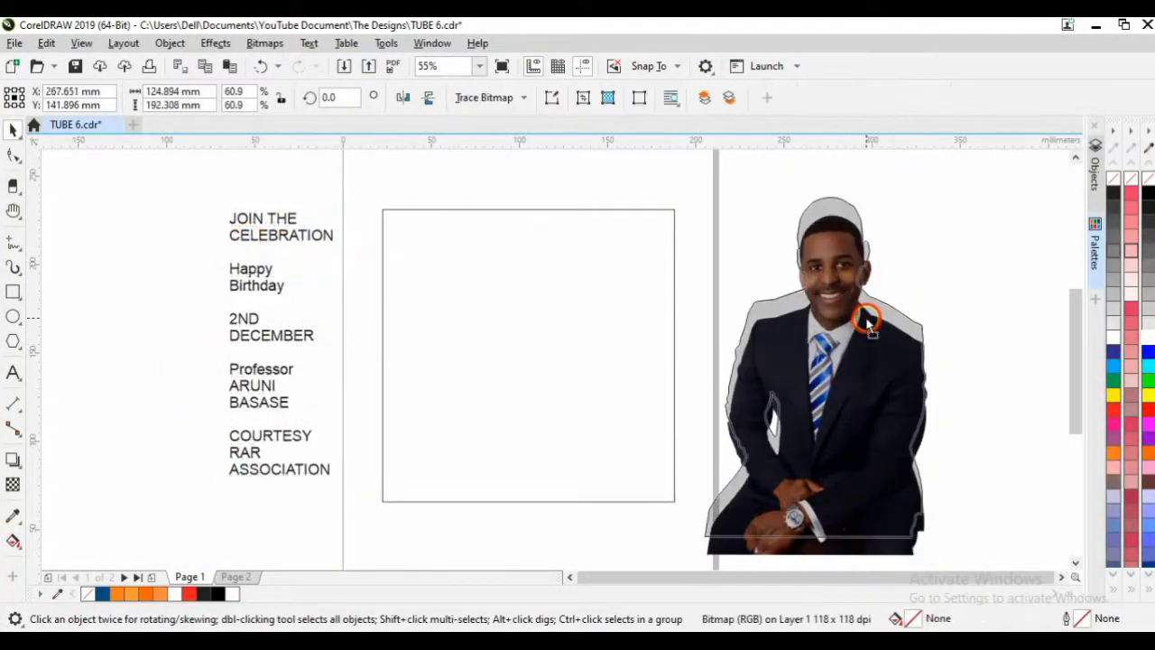
drag(833, 400, 835, 407)
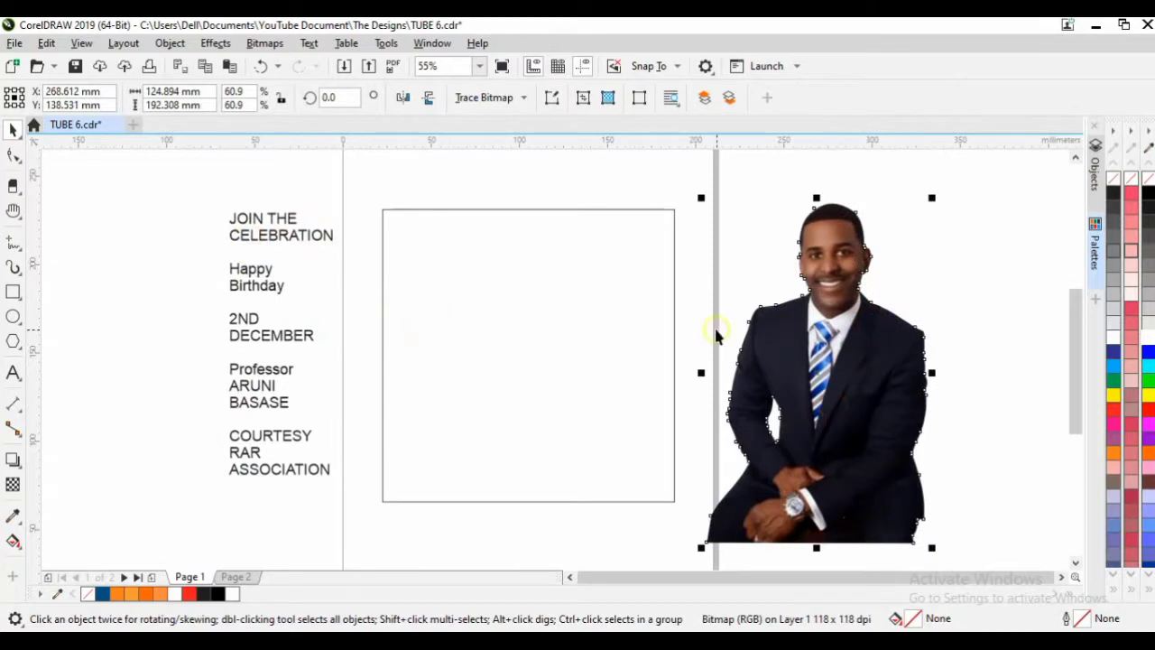
Draw a rectangle about 109.61 × 120.186 mm over the square frame's upper-left area.
click(730, 184)
click(614, 283)
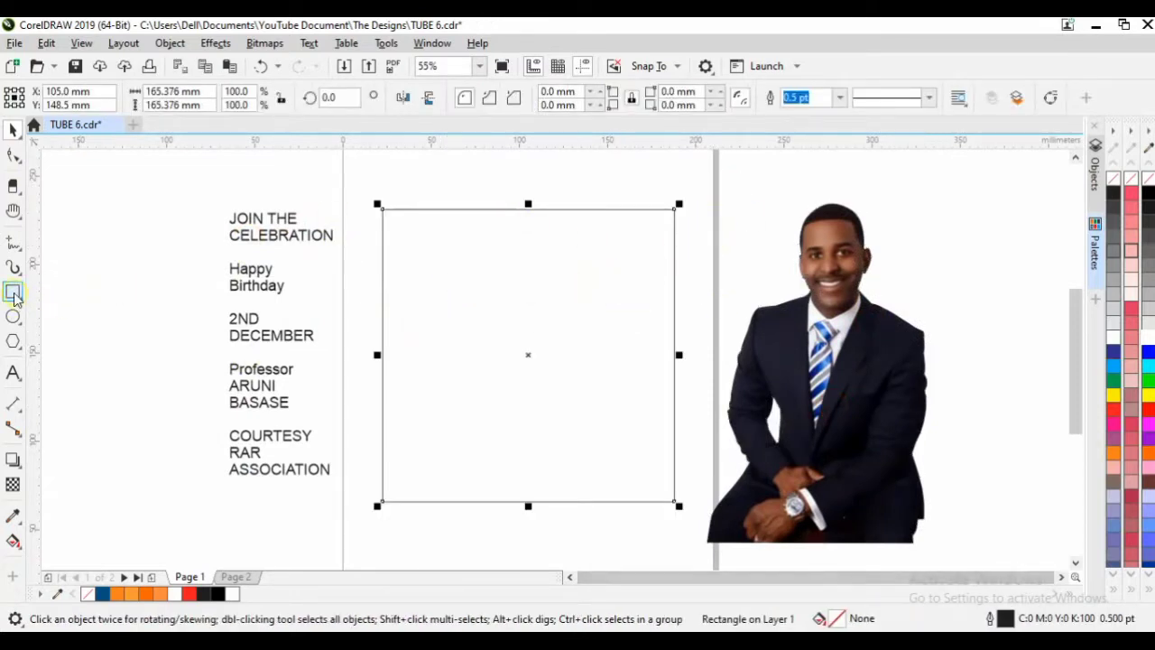
click(152, 185)
click(454, 210)
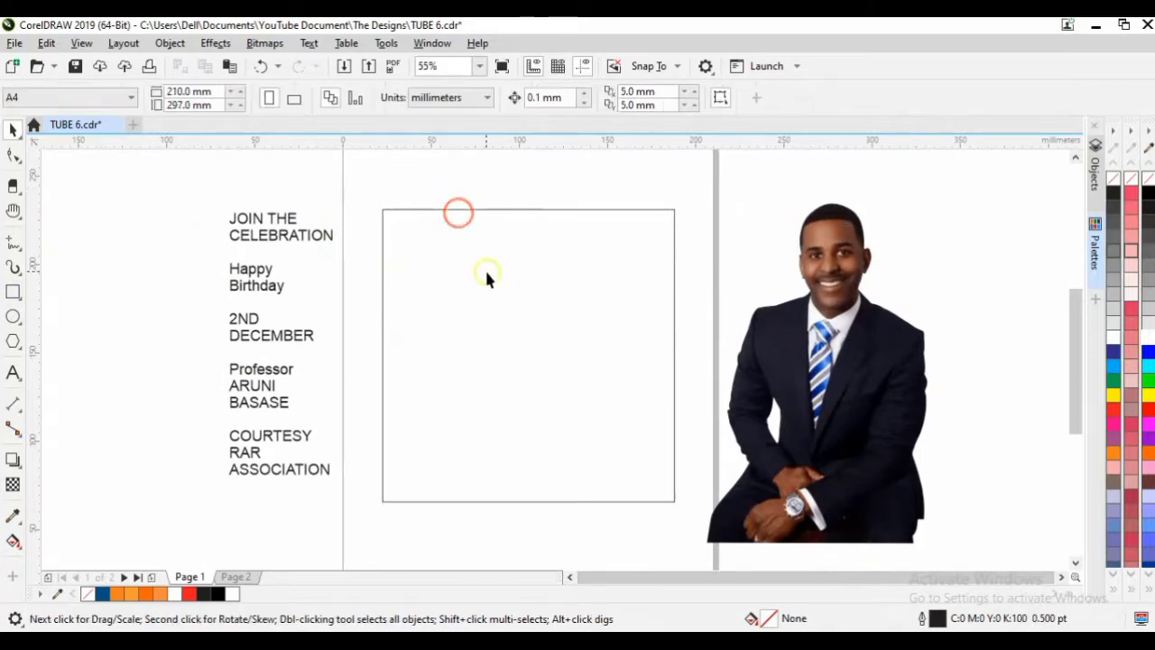
click(154, 208)
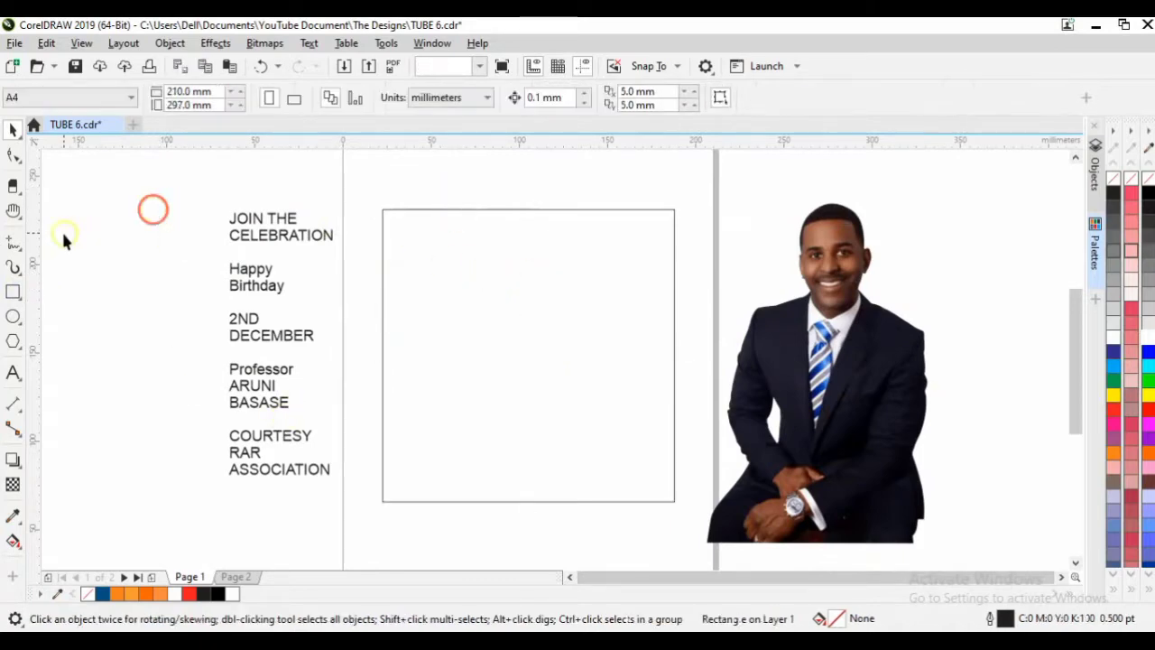
click(14, 291)
drag(378, 198, 572, 409)
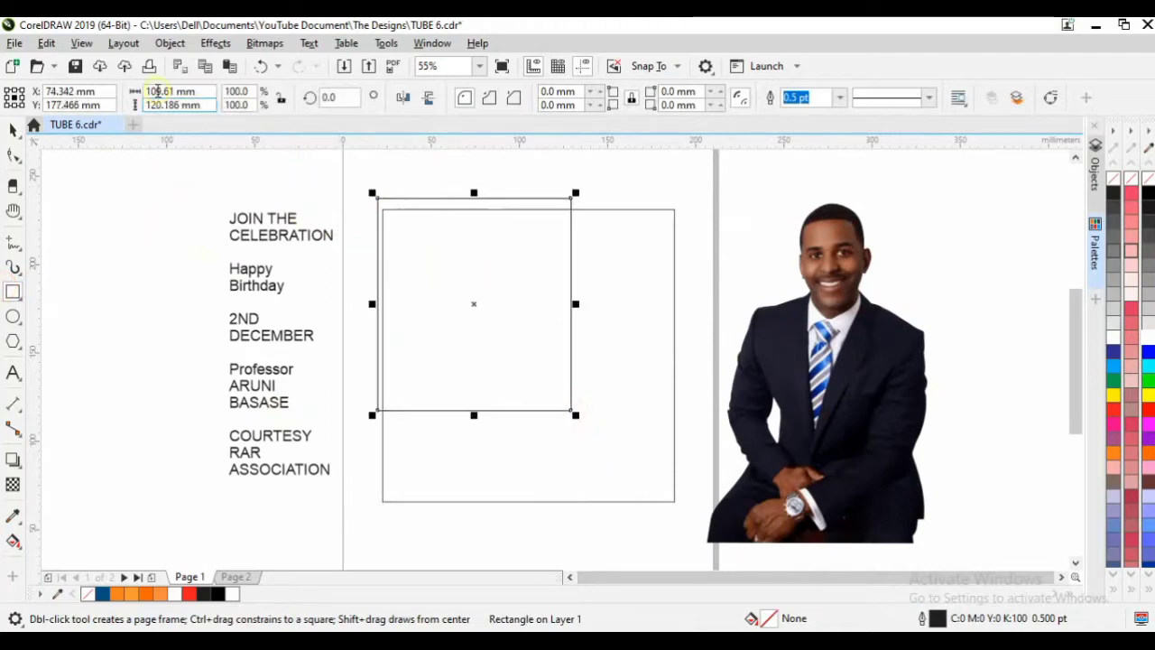
click(165, 43)
PowerClip the new rectangle inside the square frame.
mouse_move(258, 71)
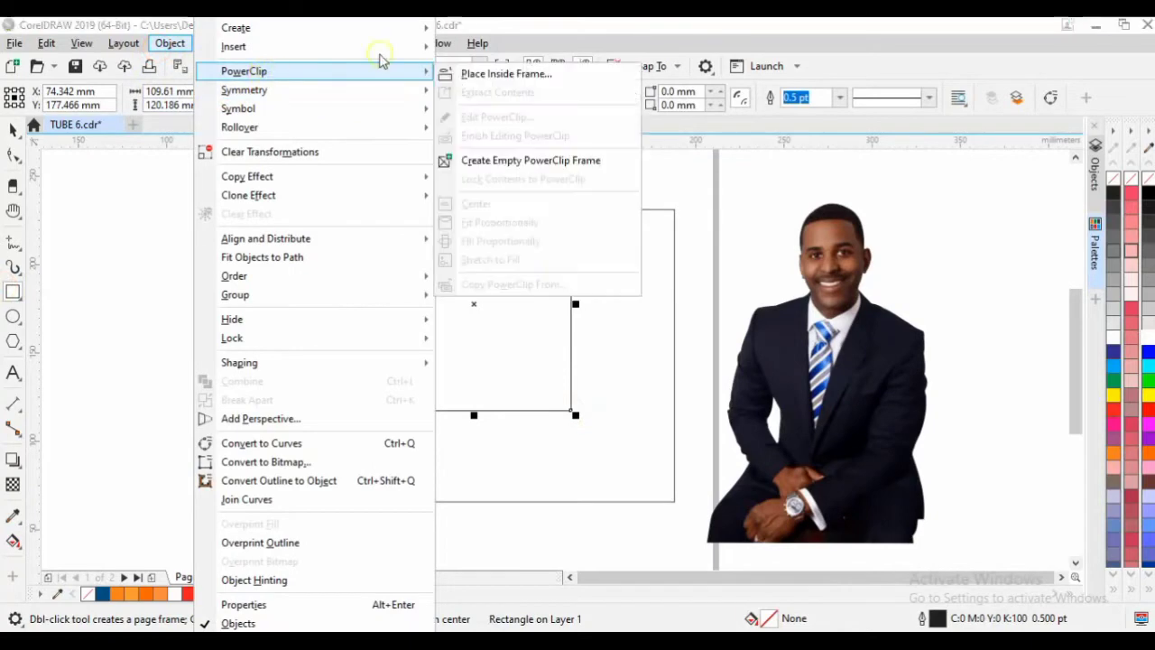
click(472, 72)
click(599, 283)
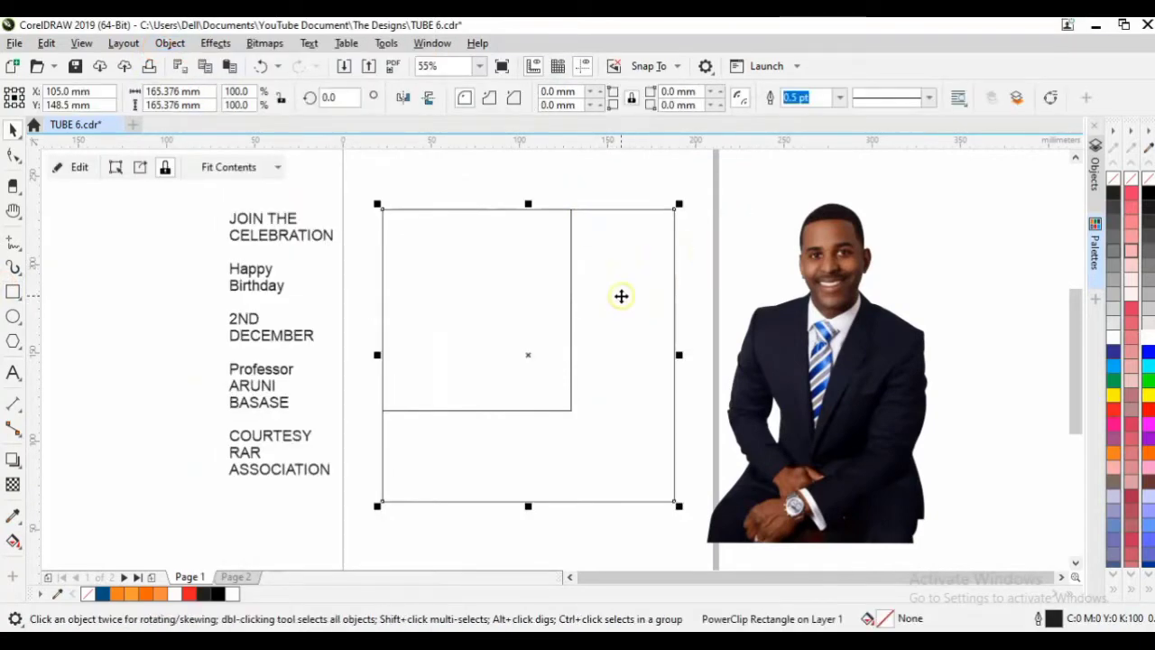
ctrl+click(639, 267)
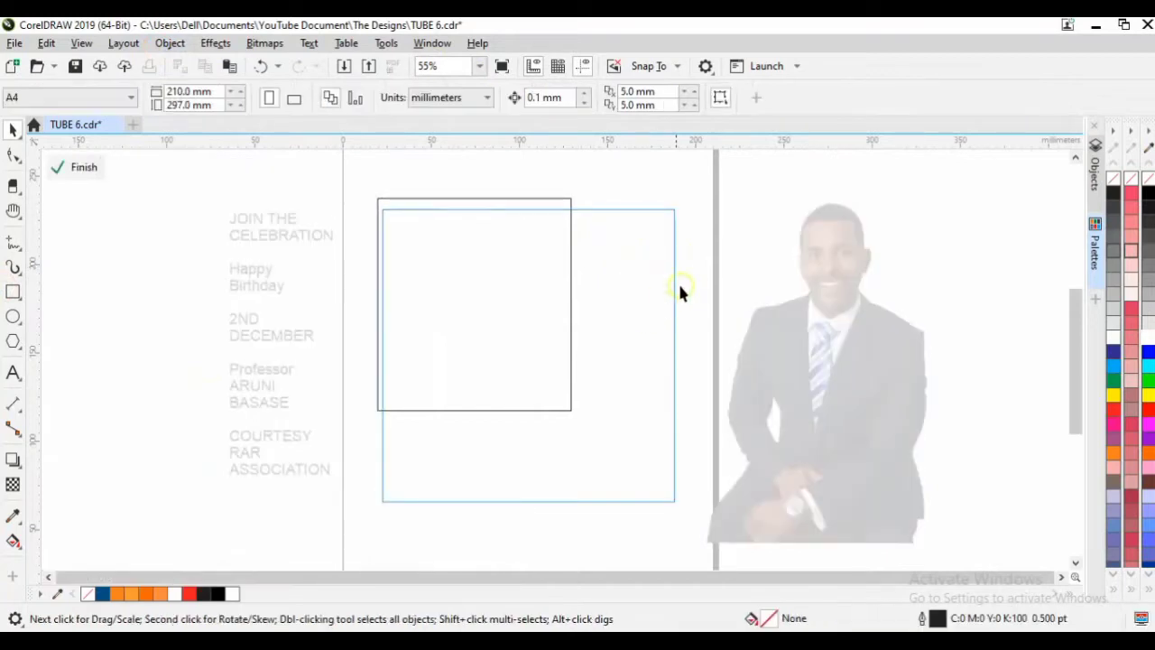
click(717, 221)
Reopen the frame's clipped contents and select the rectangle inside.
right_click(619, 265)
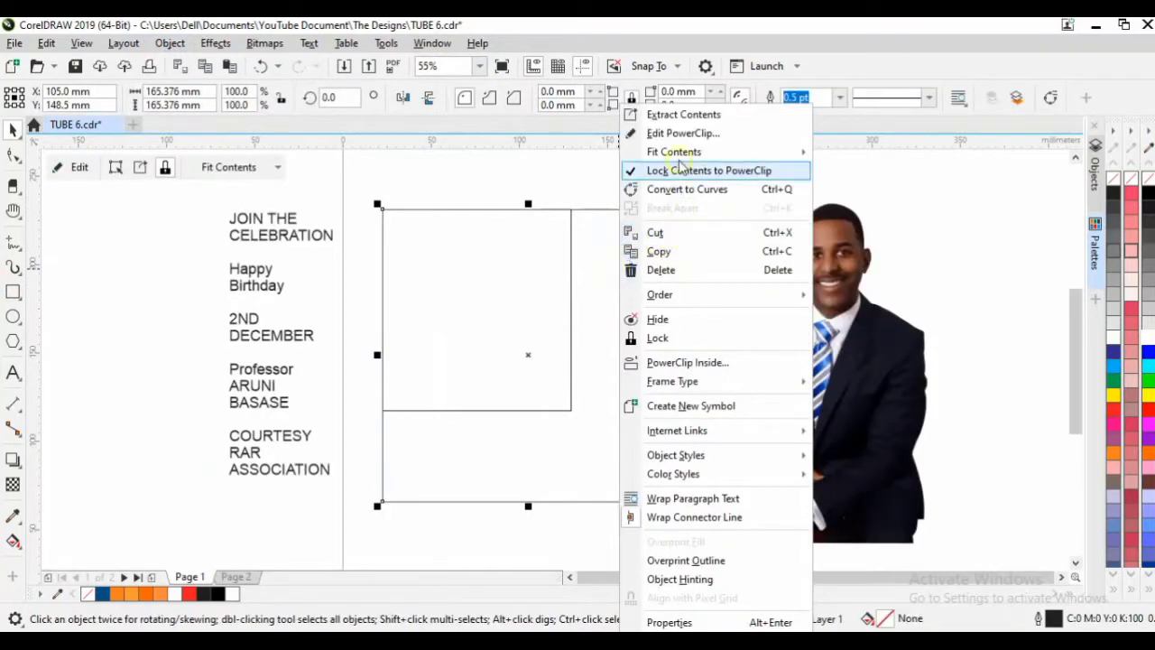
click(679, 133)
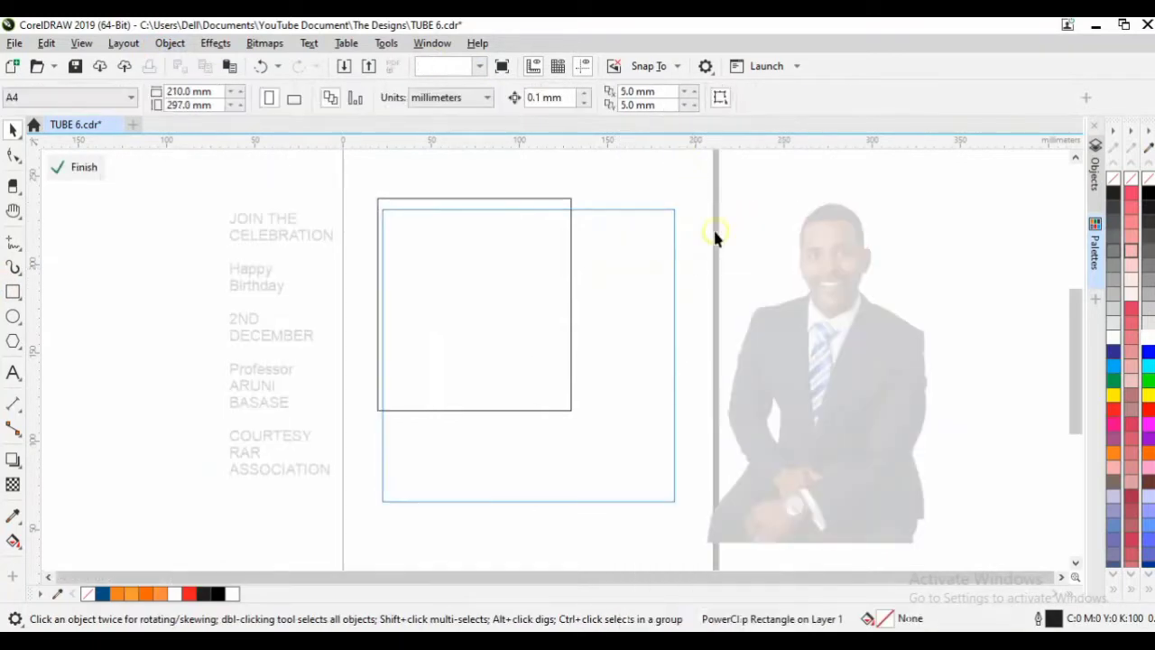
click(467, 304)
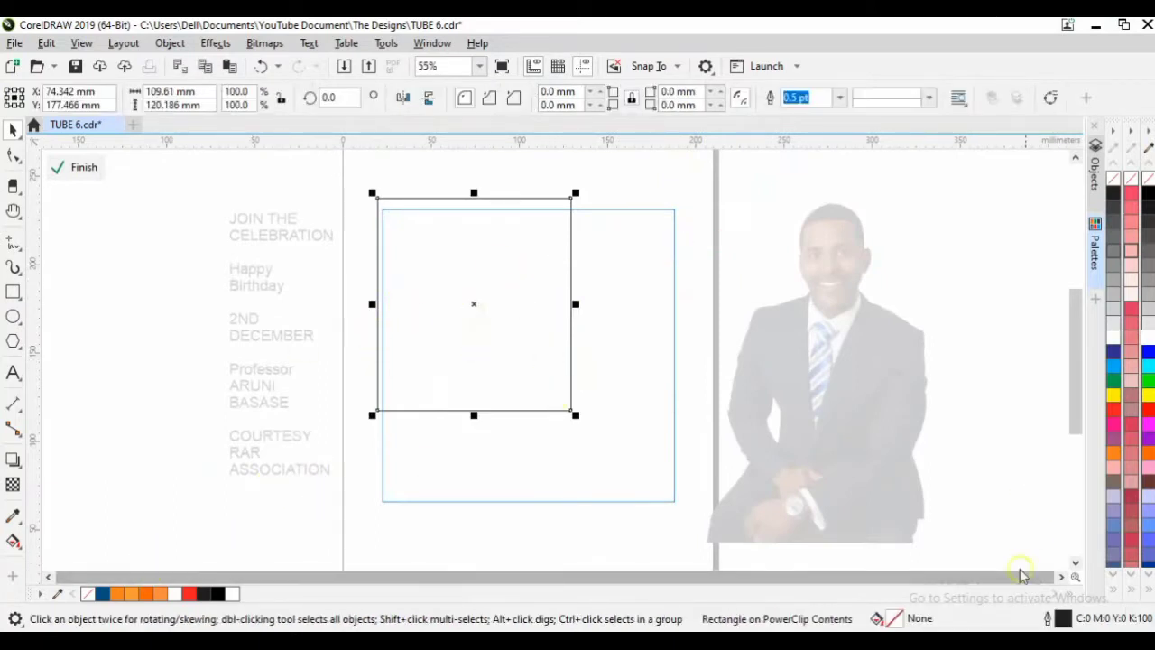
Give the clipped rectangle a uniform RGB fill of R0 G82 B132.
double_click(892, 619)
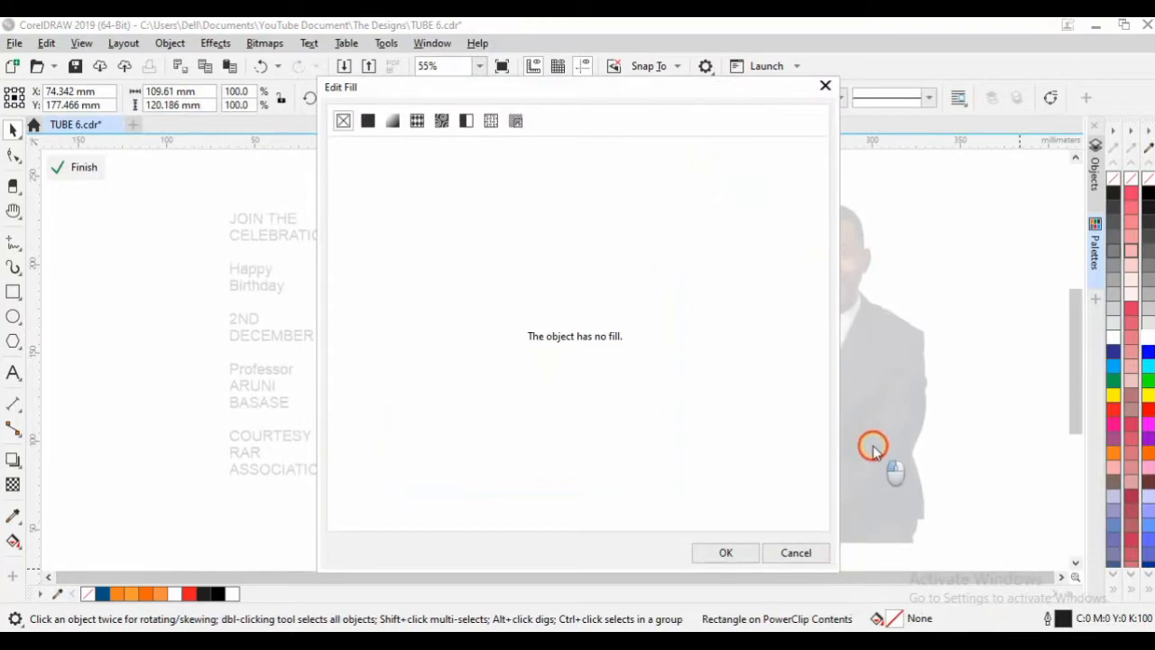
click(368, 121)
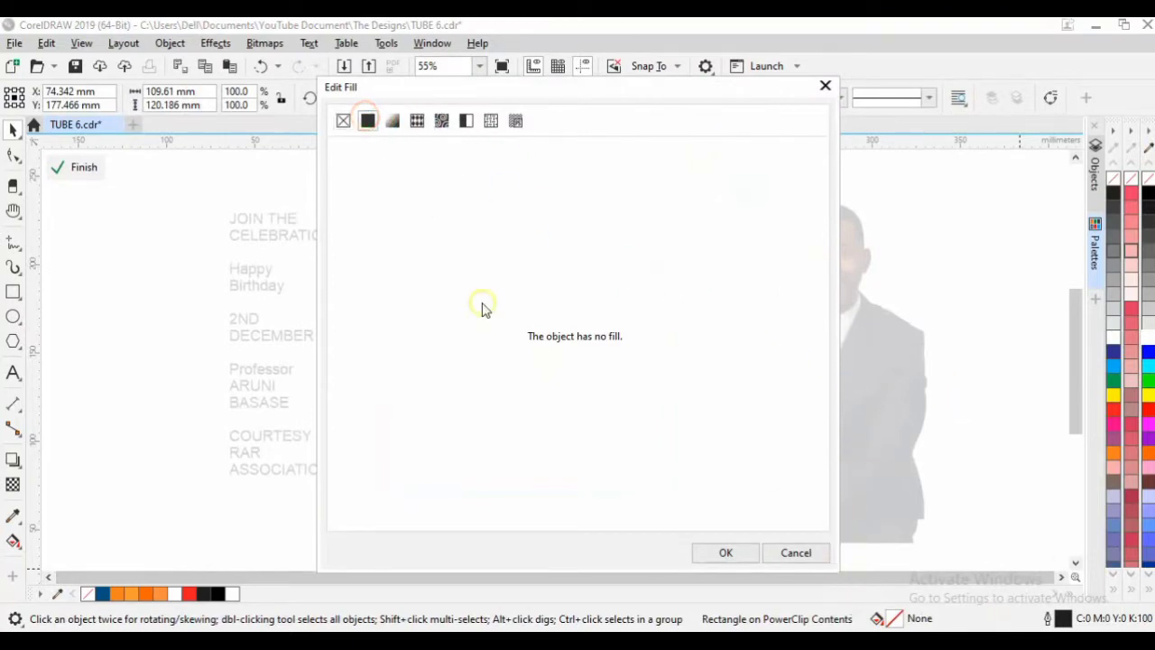
click(619, 200)
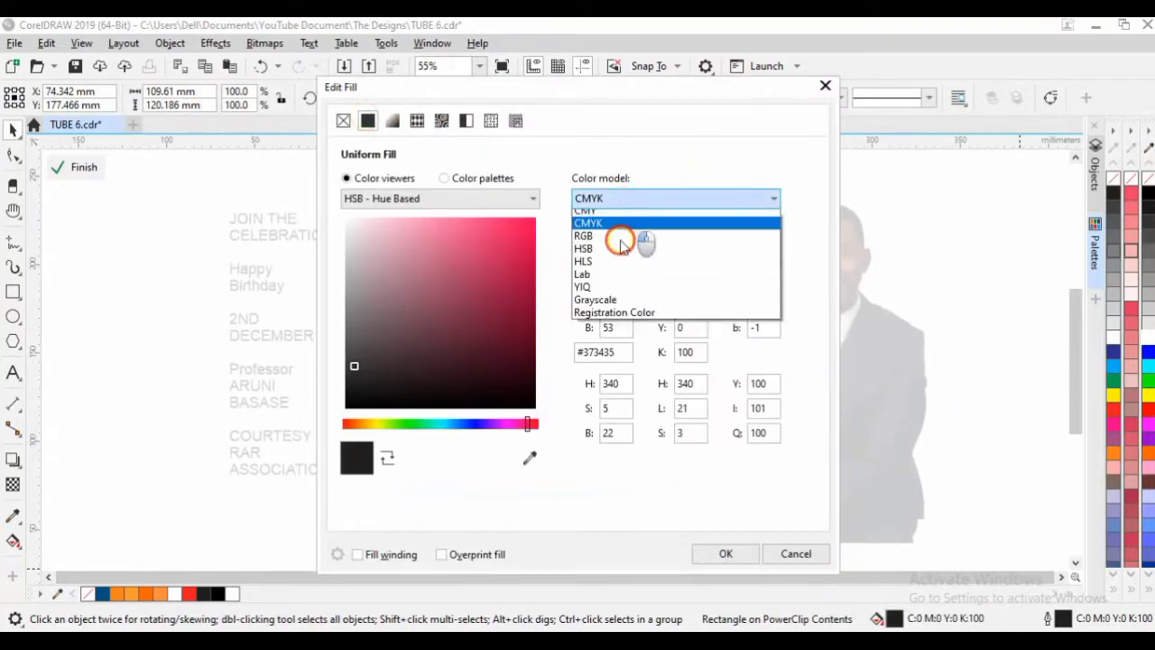
click(620, 240)
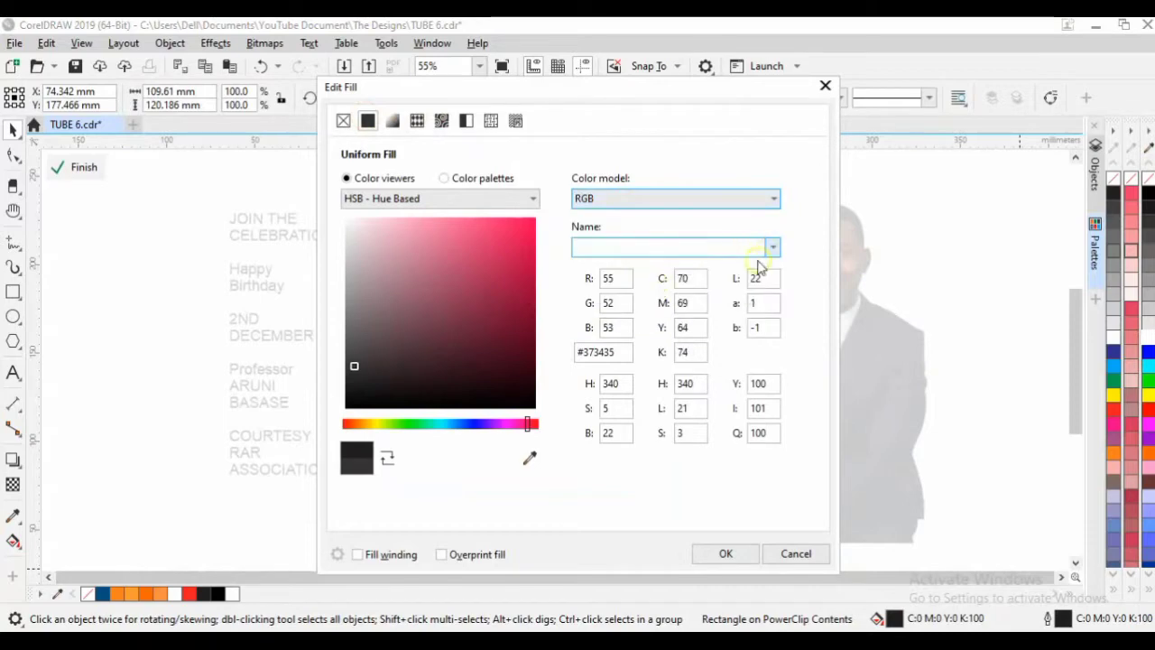
click(612, 285)
double_click(625, 280)
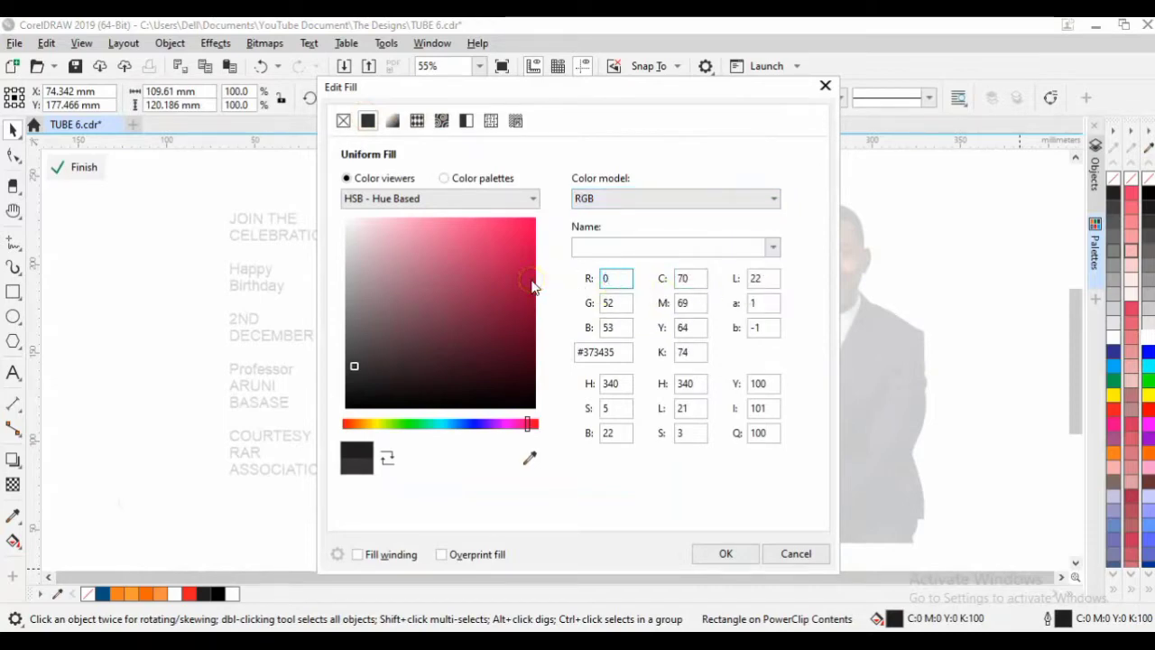
key(Tab)
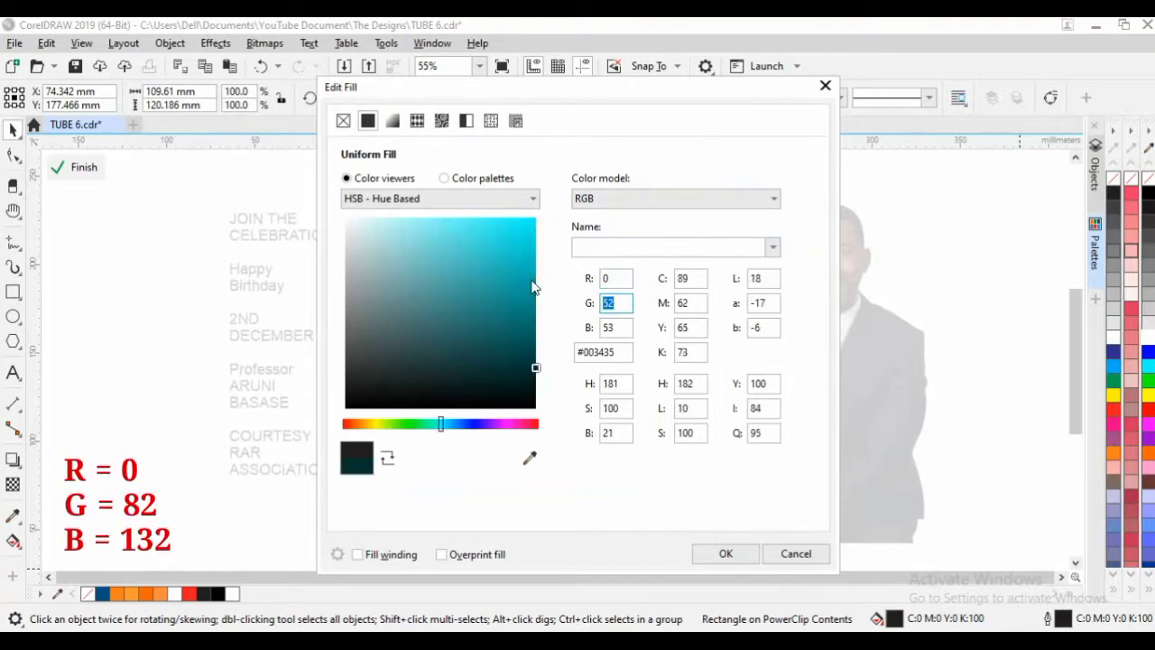
key(Tab)
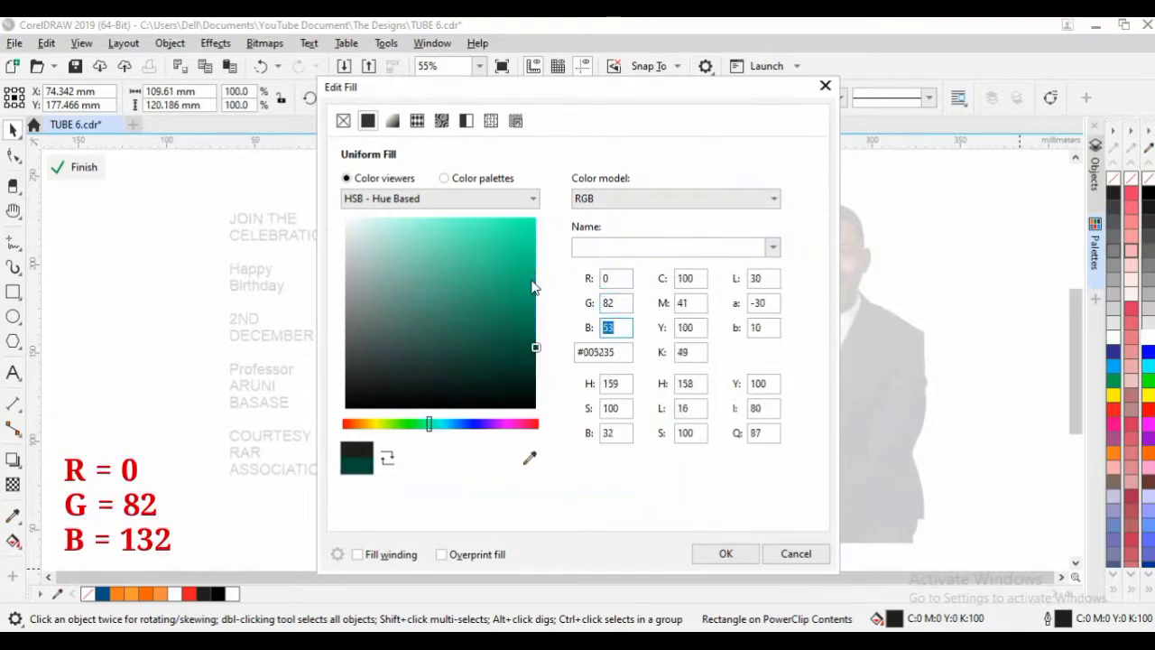
text(13)
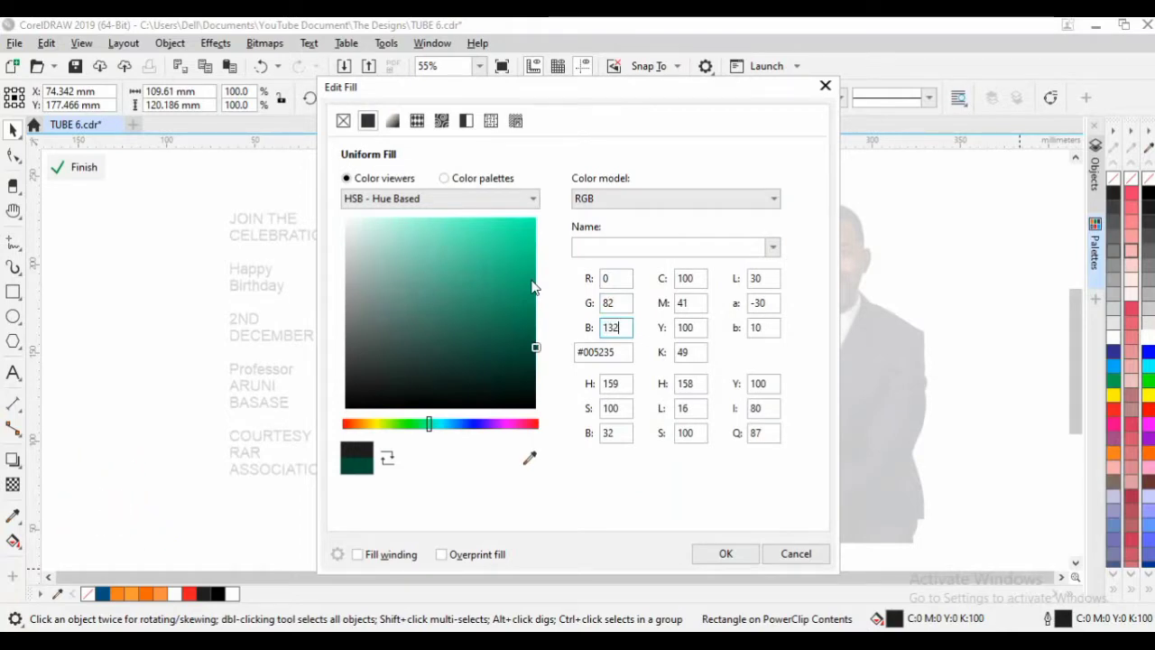
text(2)
click(722, 556)
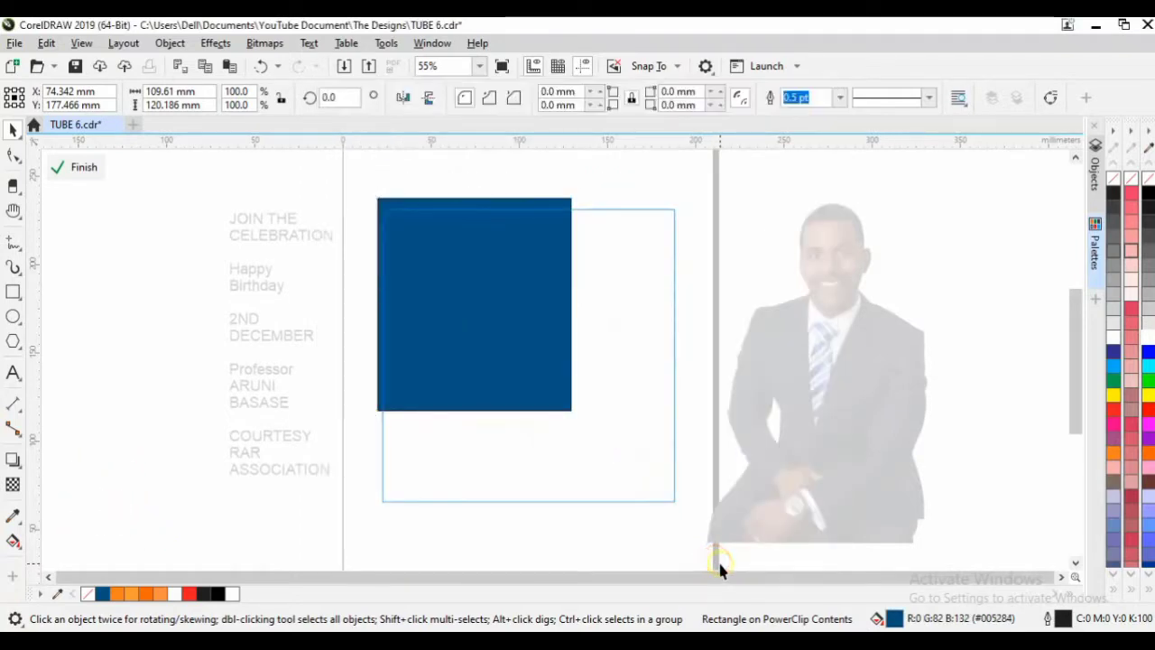
Remove the blue rectangle's outline and add a mirrored orange copy (R255 G102 B0) reaching the right edge.
click(477, 297)
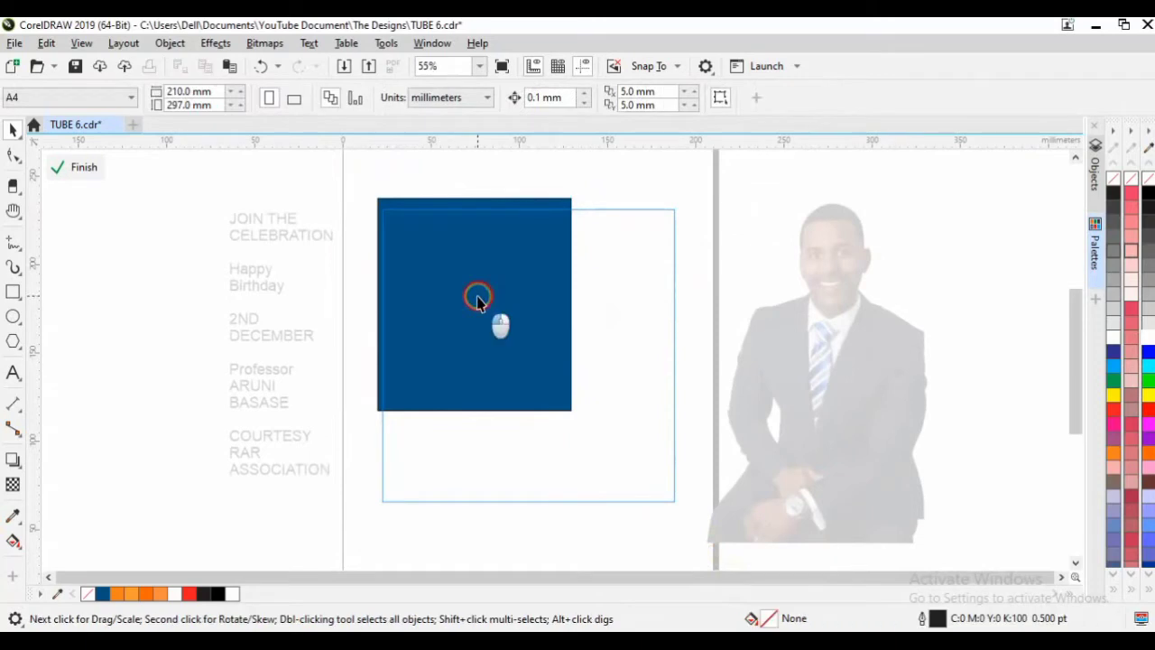
right_click(1113, 184)
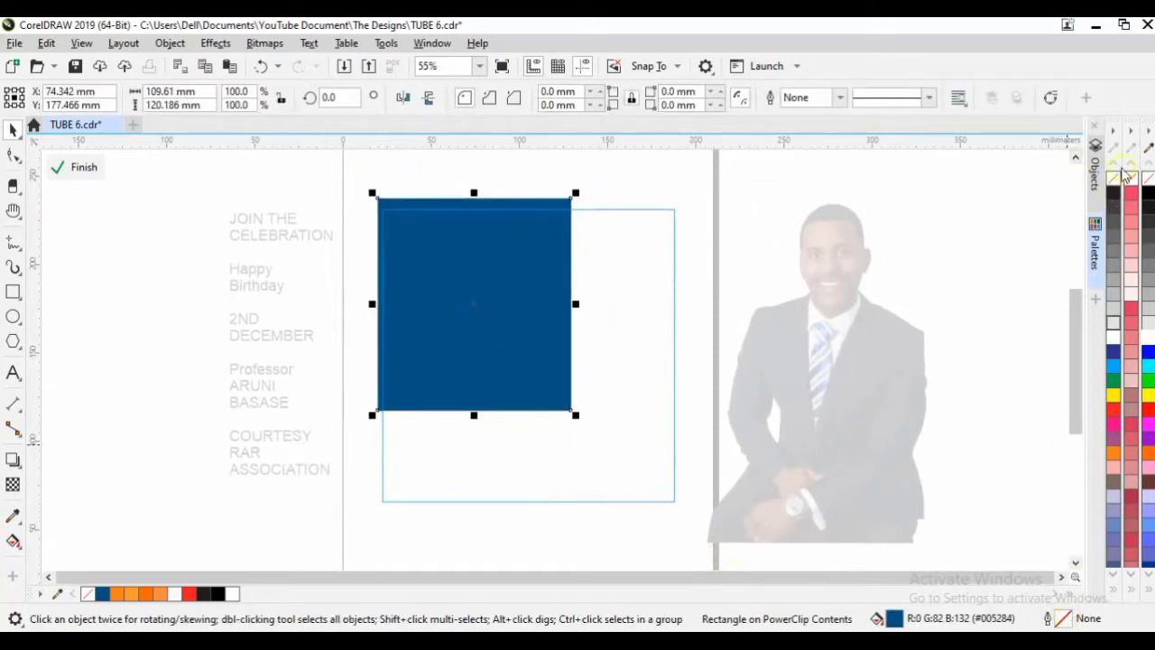
drag(371, 304, 692, 300)
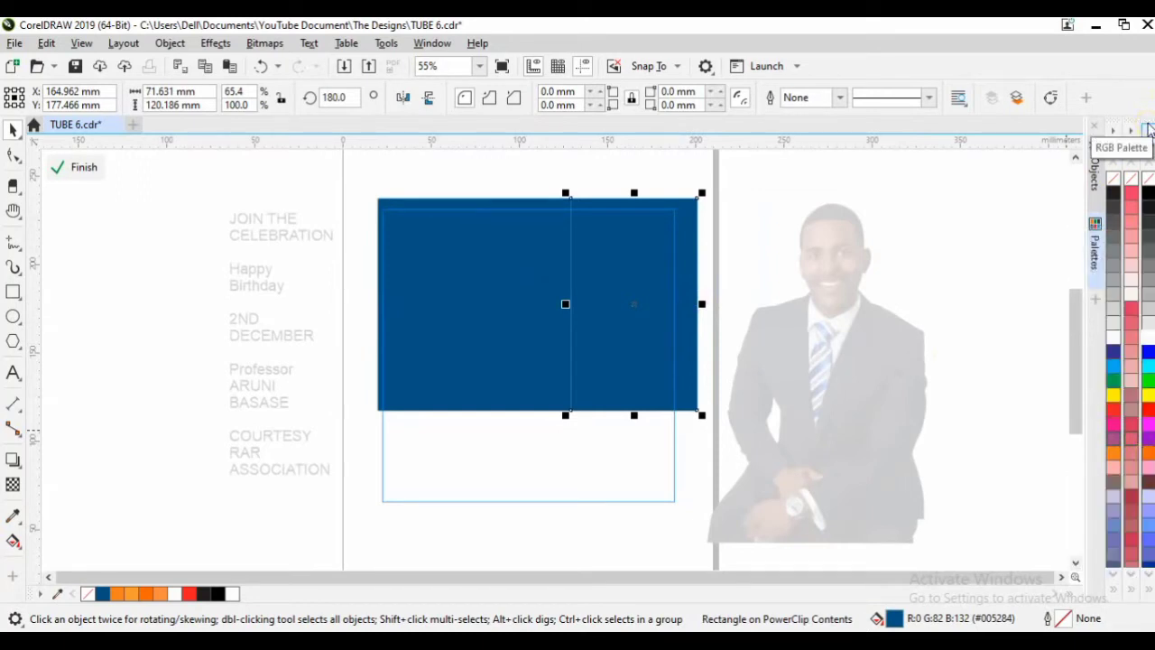
click(1150, 457)
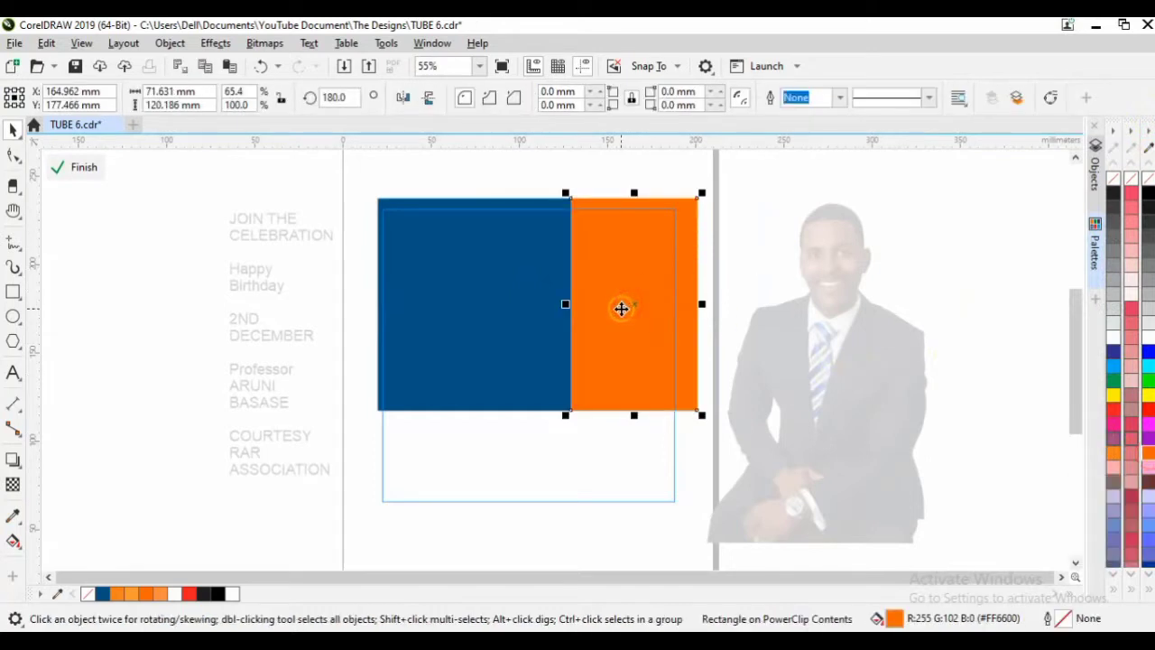
Widen the blue rectangle slightly, bring it to the front, and finish the PowerClip edit.
click(529, 320)
drag(575, 305, 598, 316)
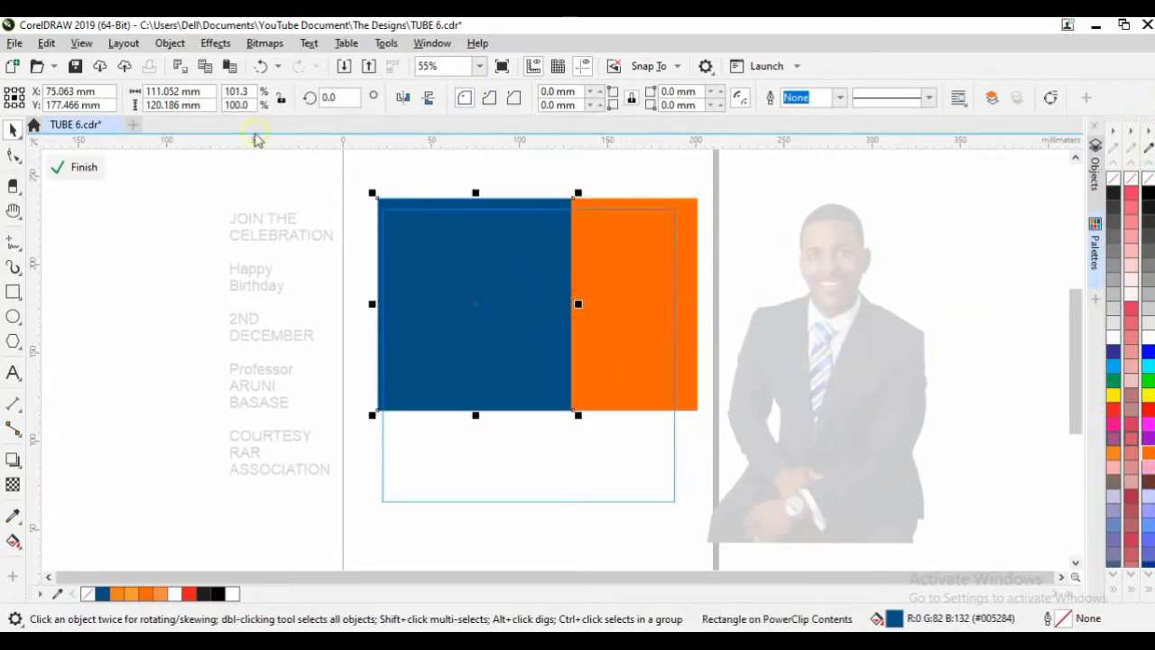
click(170, 43)
mouse_move(275, 282)
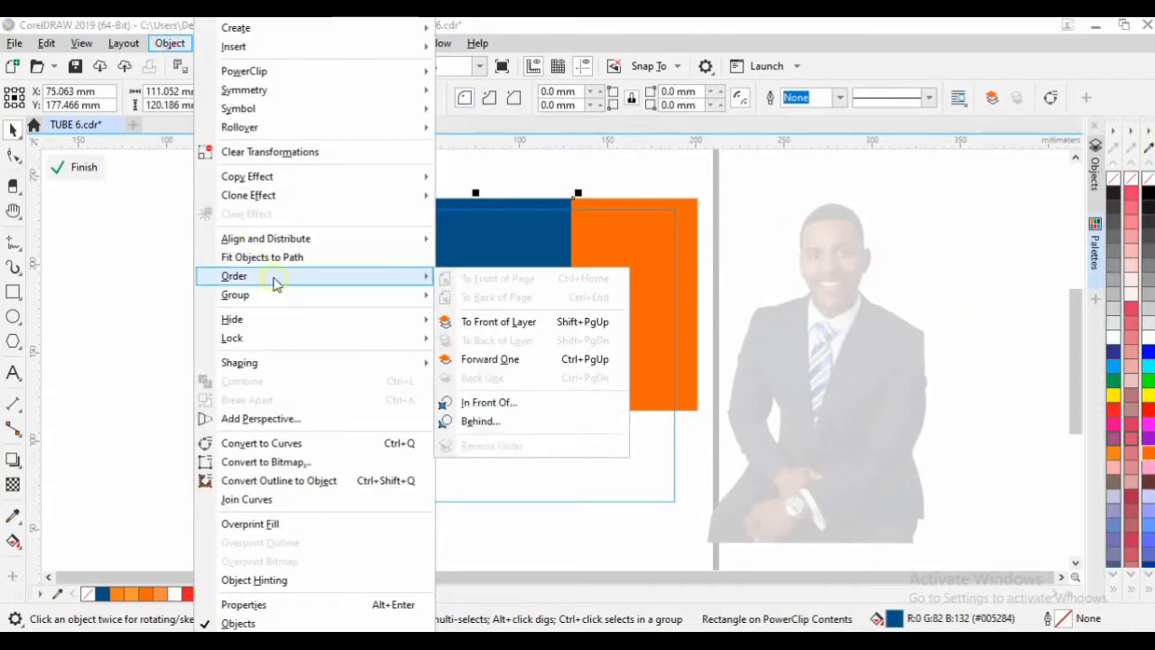
click(505, 323)
click(717, 201)
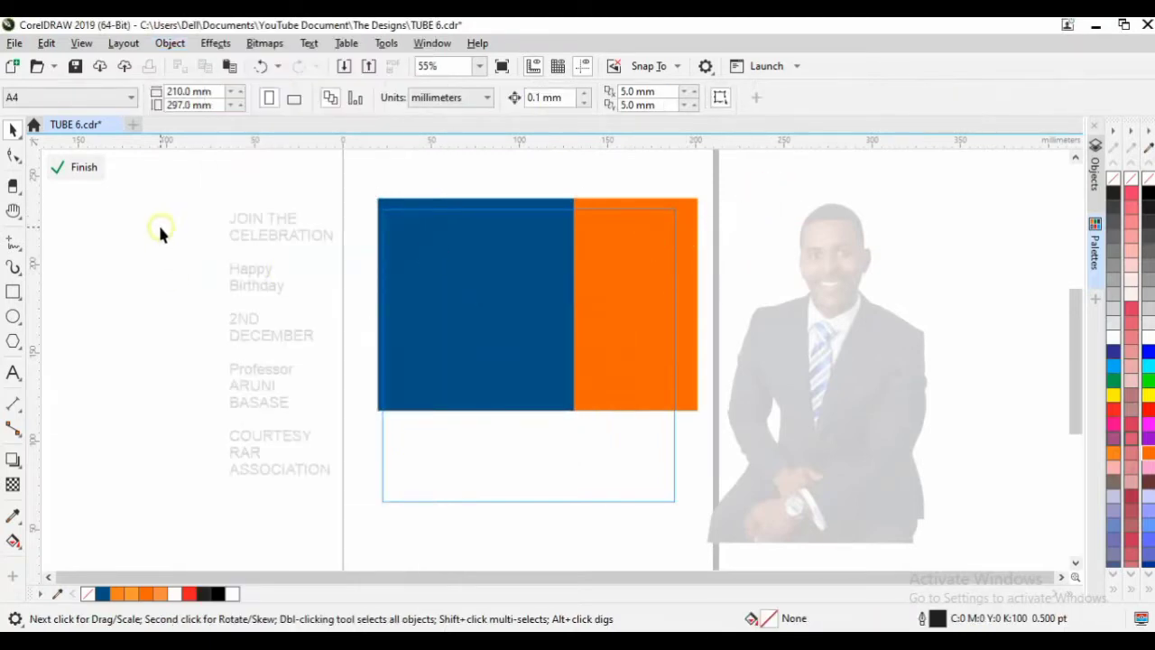
click(87, 171)
Break the stacked artistic text block apart into separate lines.
click(279, 275)
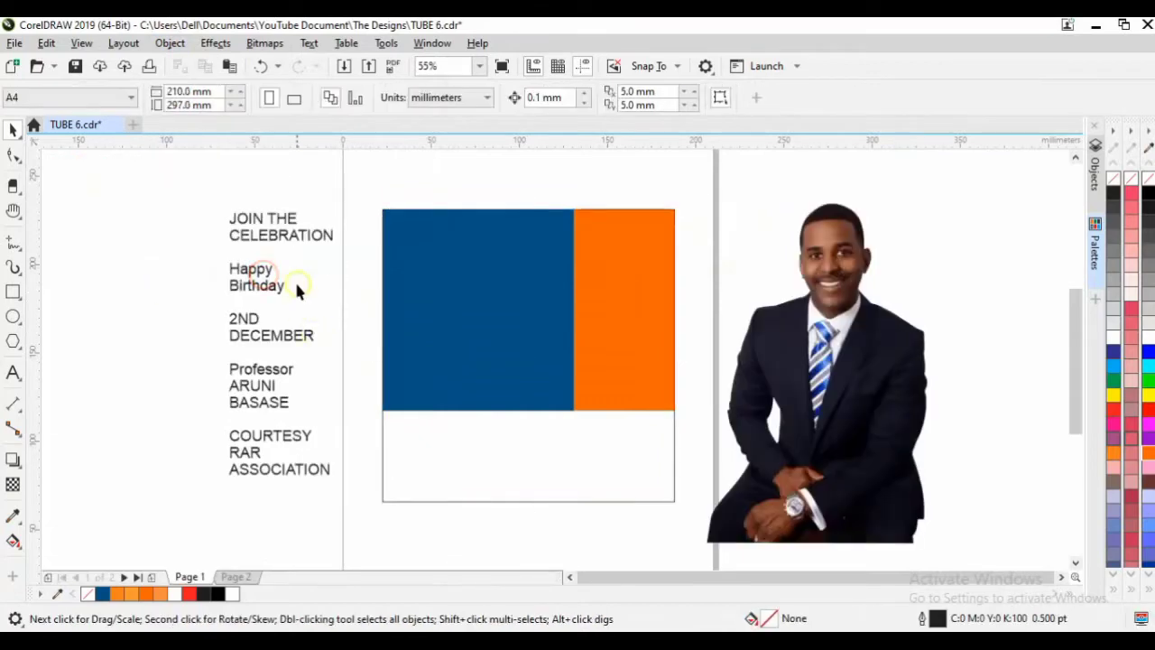
click(287, 248)
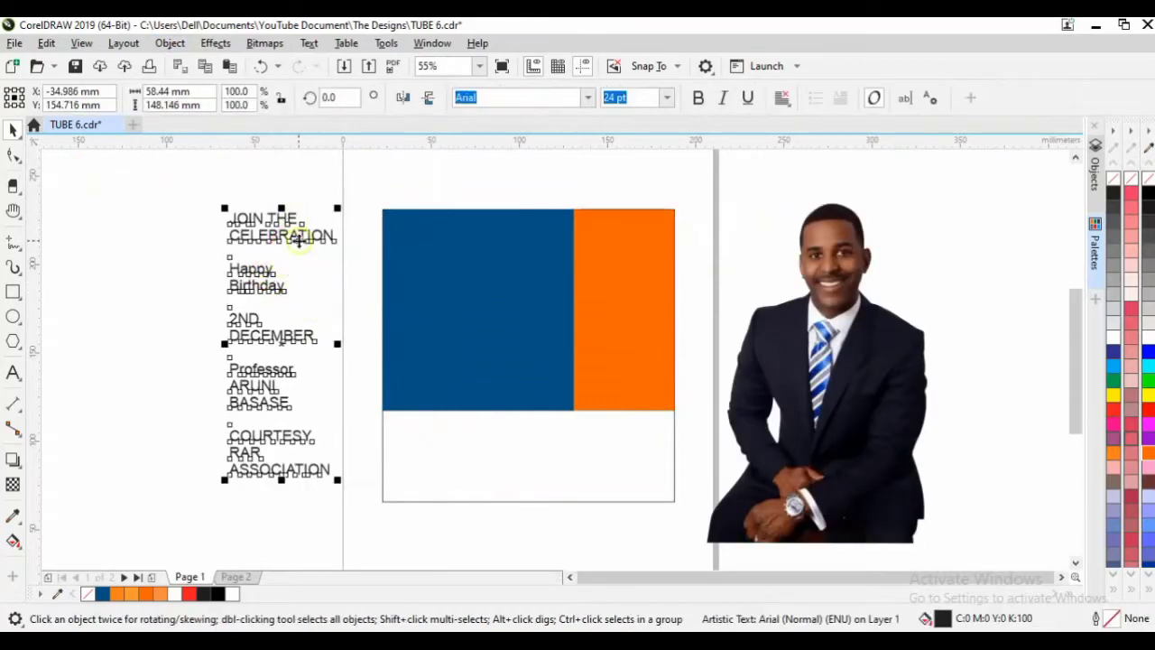
click(169, 43)
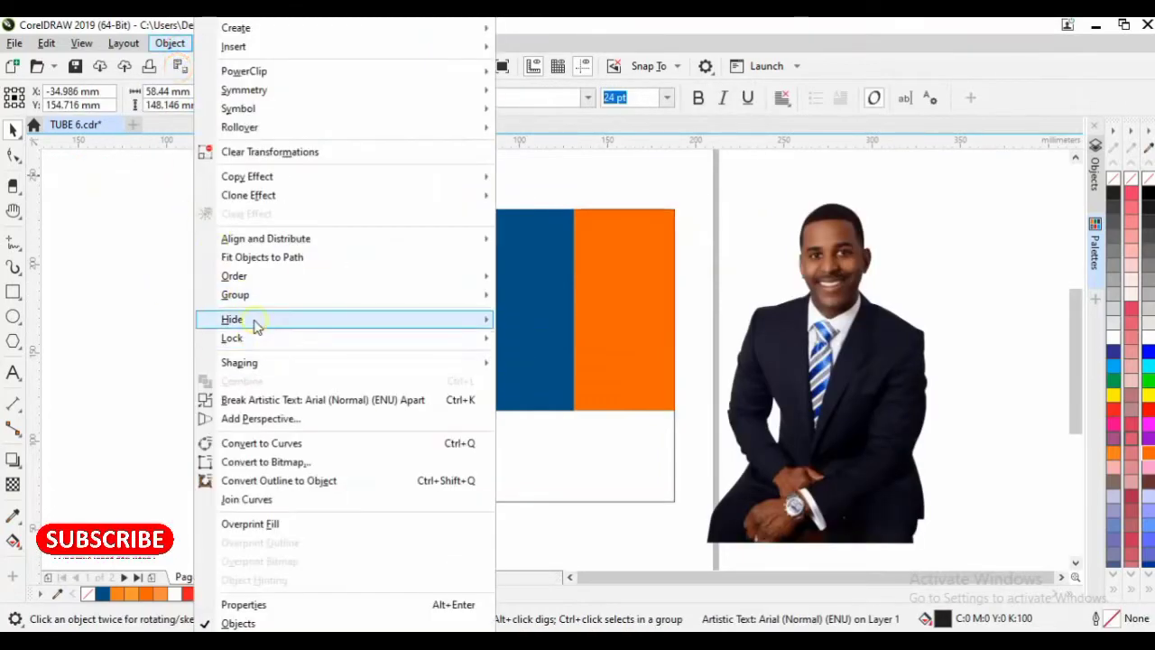
click(278, 400)
Select the JOIN THE and CELEBRATION lines together.
click(180, 253)
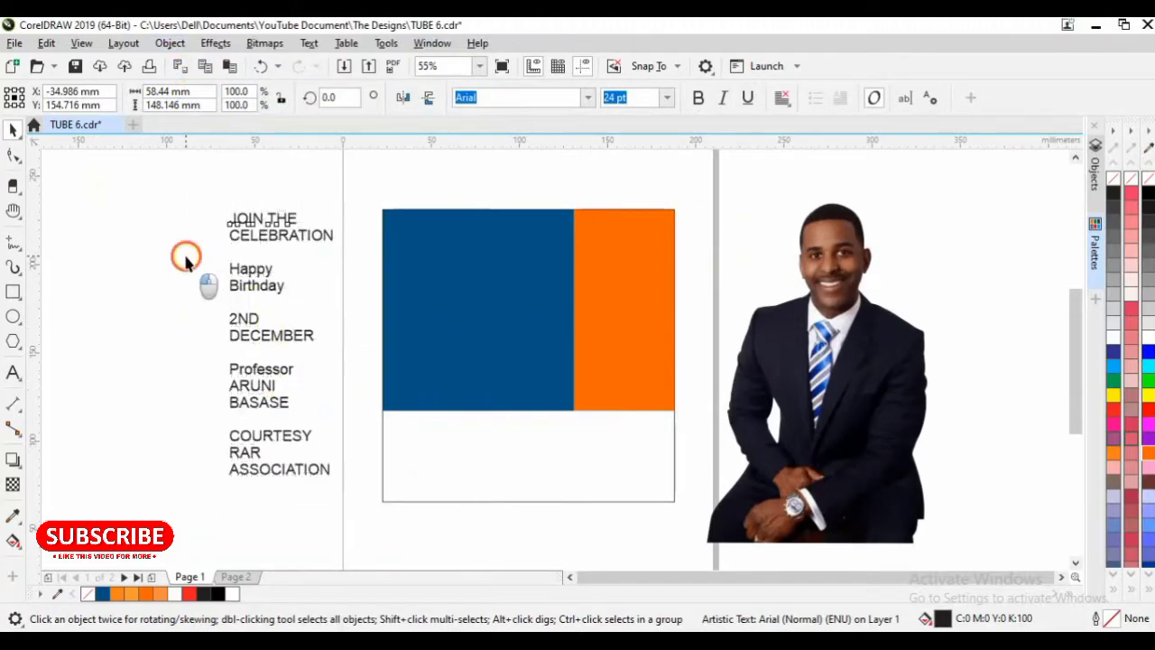
click(245, 223)
drag(181, 185, 334, 253)
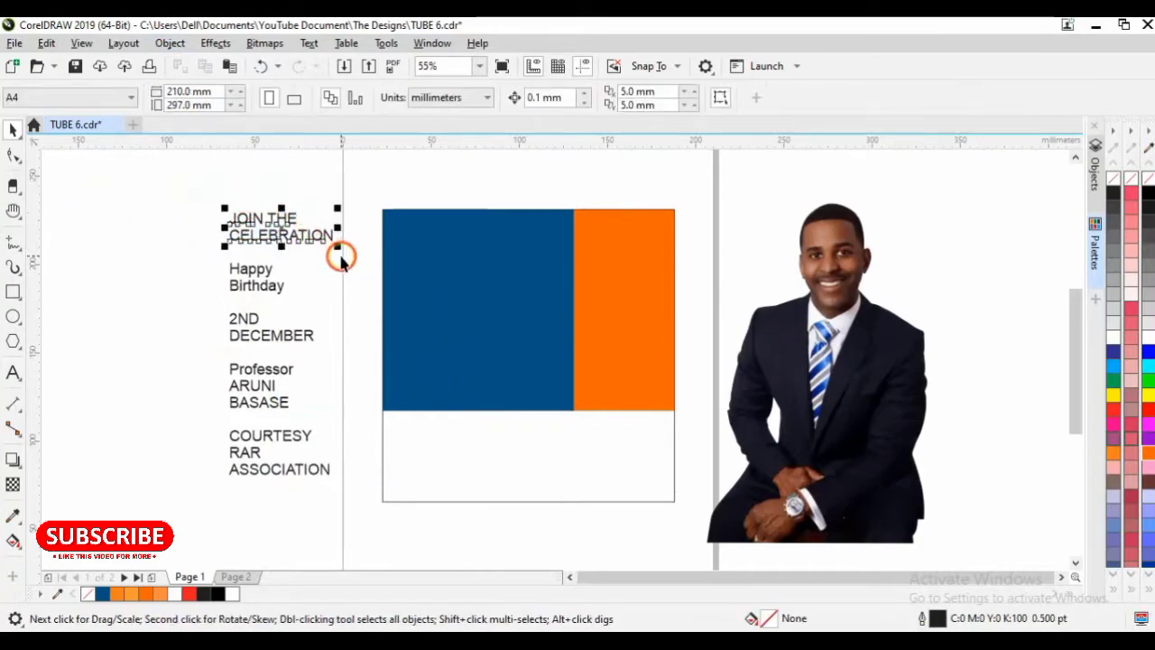
click(666, 97)
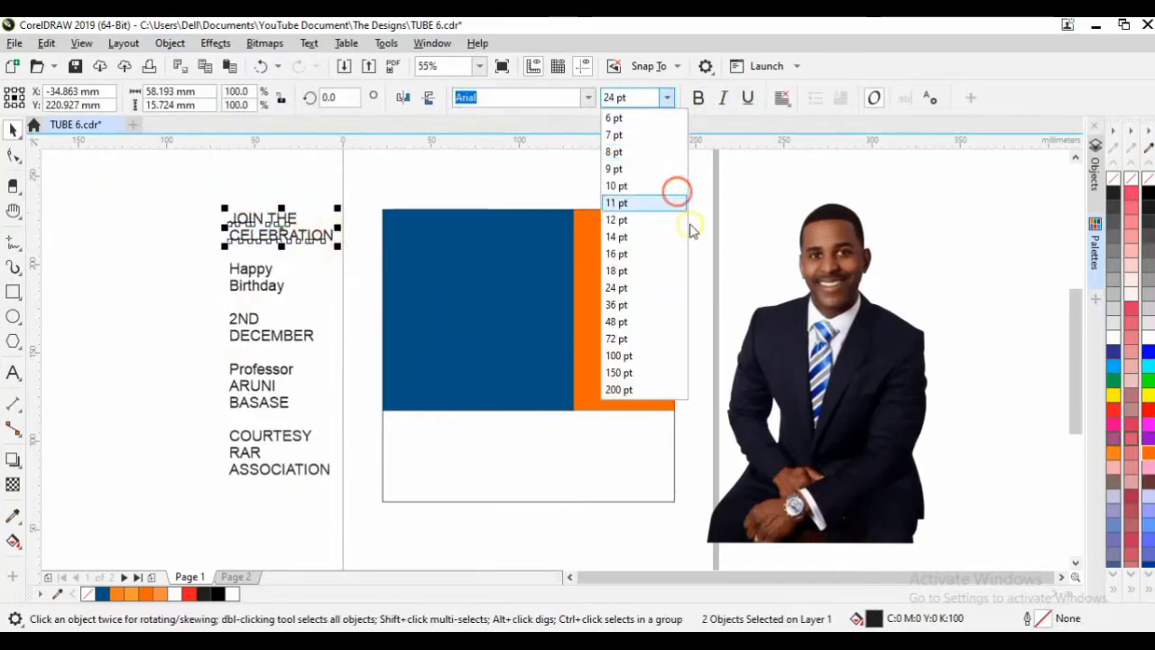
Set the JOIN THE CELEBRATION lines to 18 pt Tw Cen MT over the blue panel.
click(655, 272)
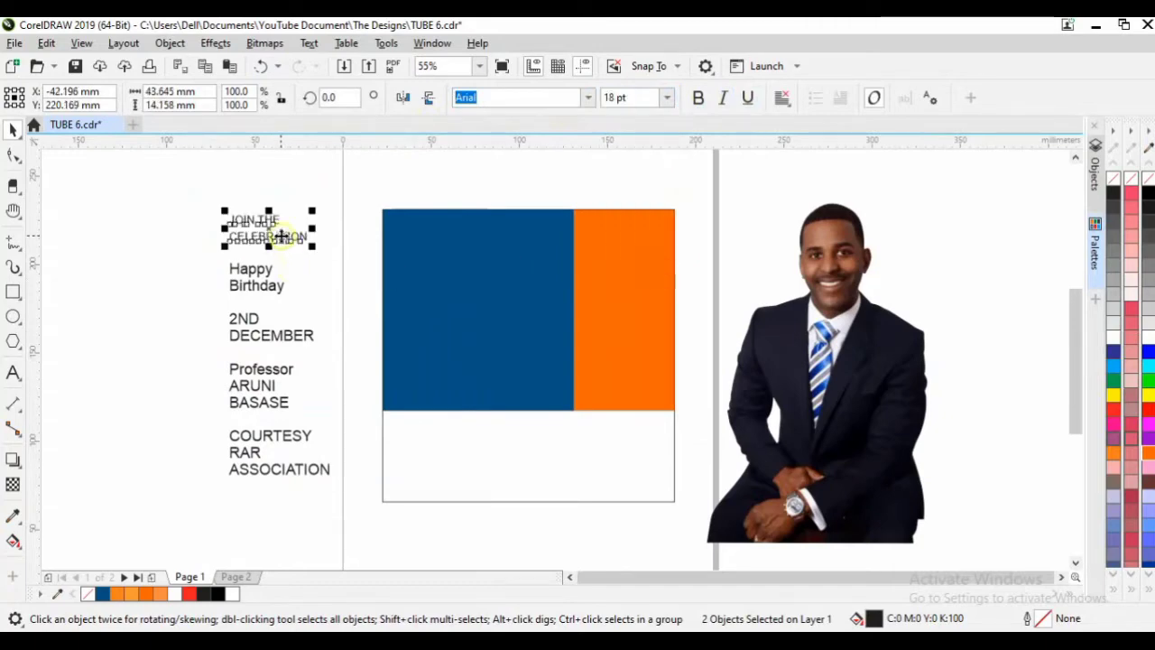
drag(276, 226, 476, 250)
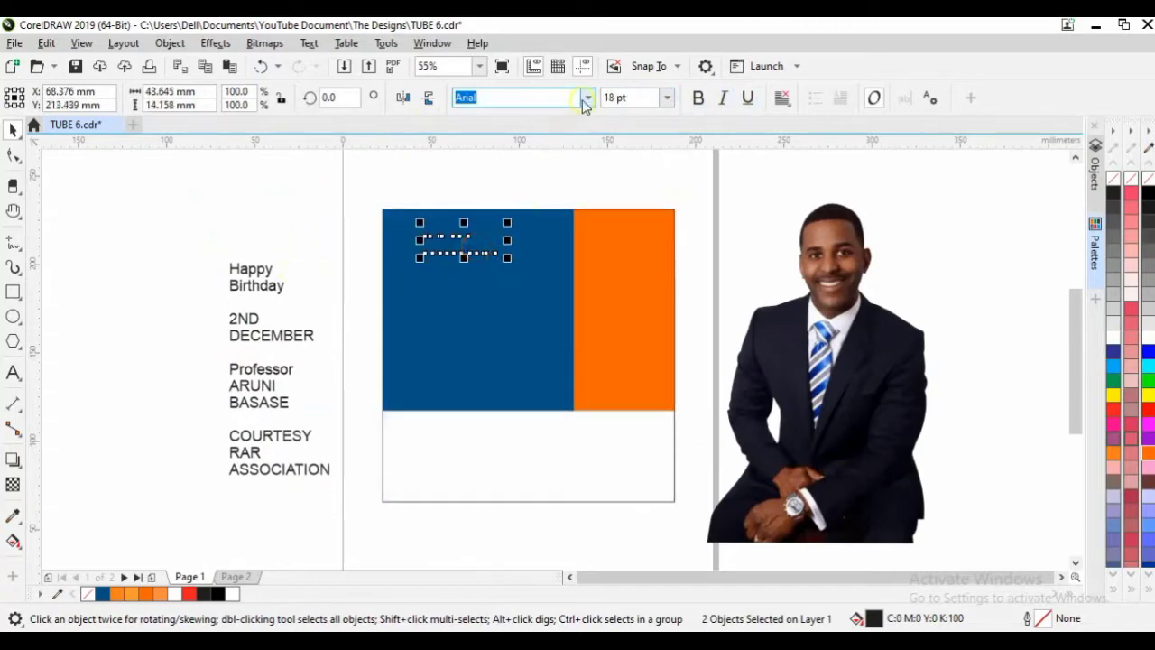
click(586, 98)
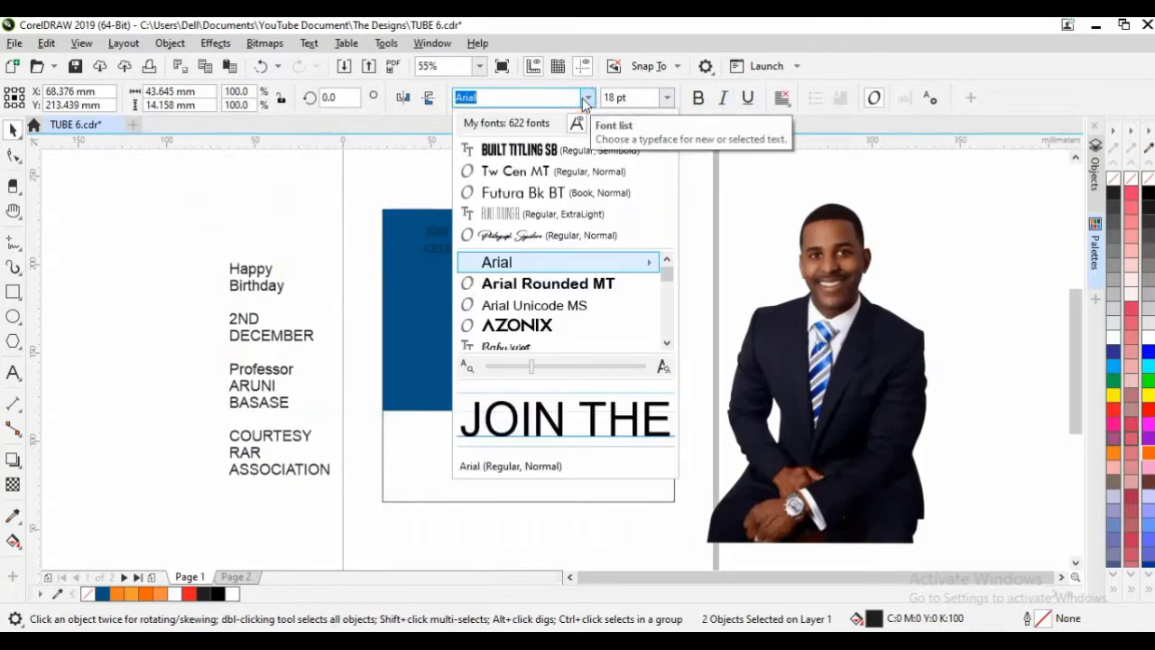
click(561, 173)
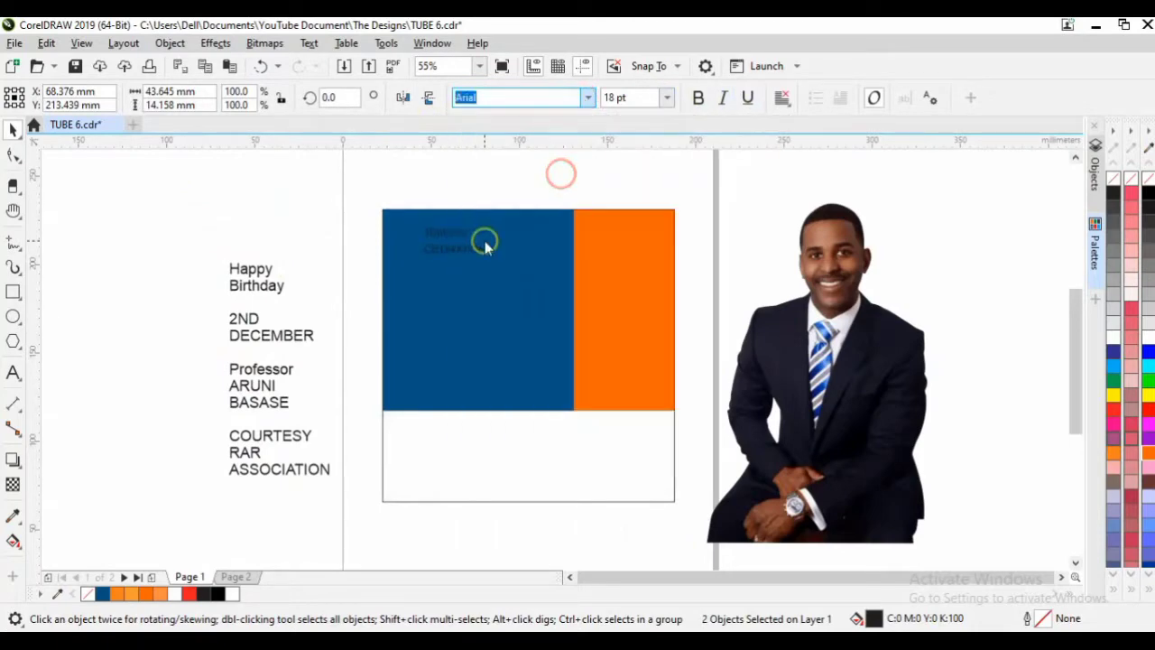
scroll(484, 244, up, 4)
scroll(487, 244, down, 5)
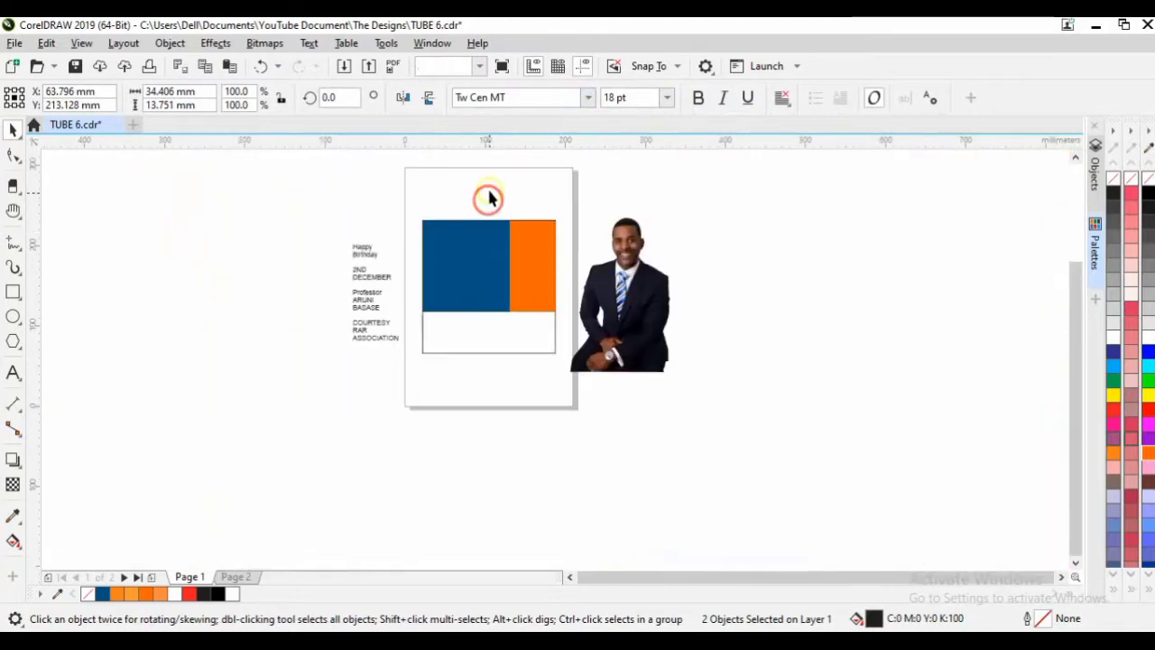
Bring all objects on the page to the front of the page.
drag(487, 198, 301, 377)
click(171, 43)
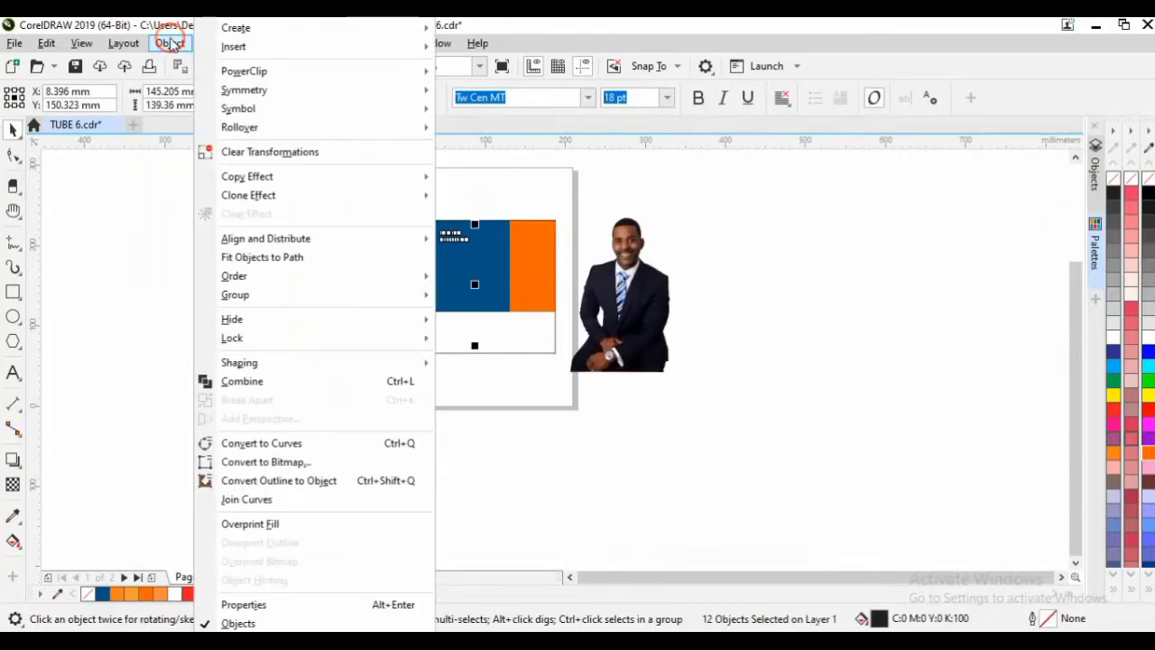
mouse_move(361, 278)
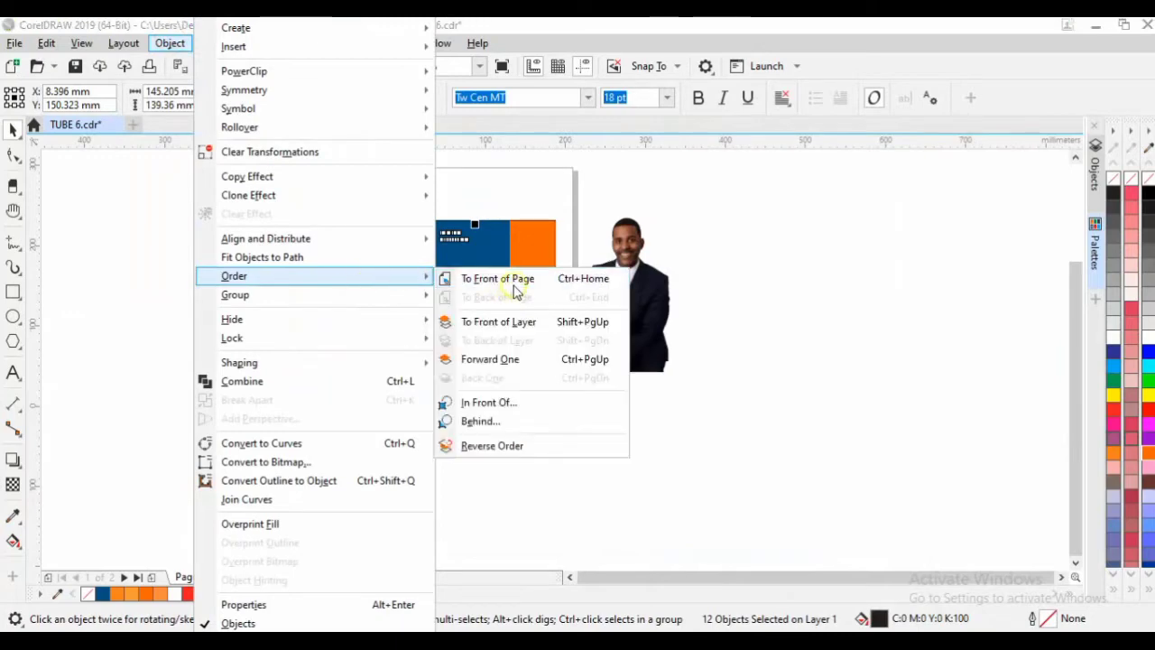
click(507, 285)
scroll(420, 187, up, 2)
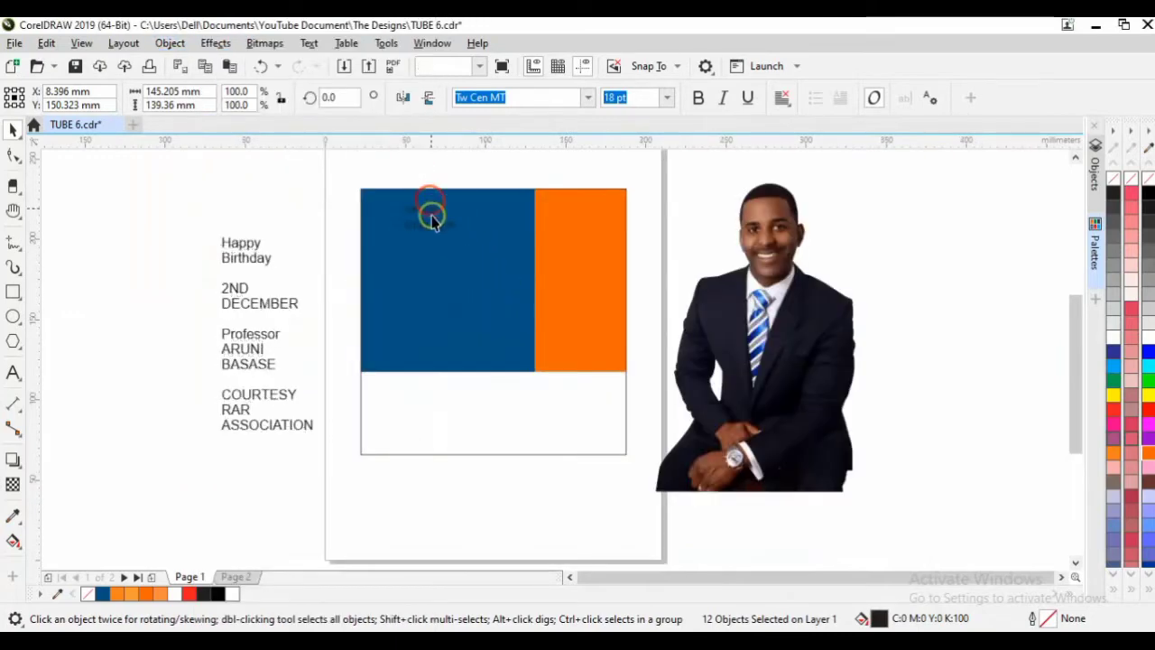
key(Escape)
scroll(430, 214, up, 2)
Put JOIN THE beside CELEBRATION as one line at the top of the blue panel.
click(432, 220)
click(431, 211)
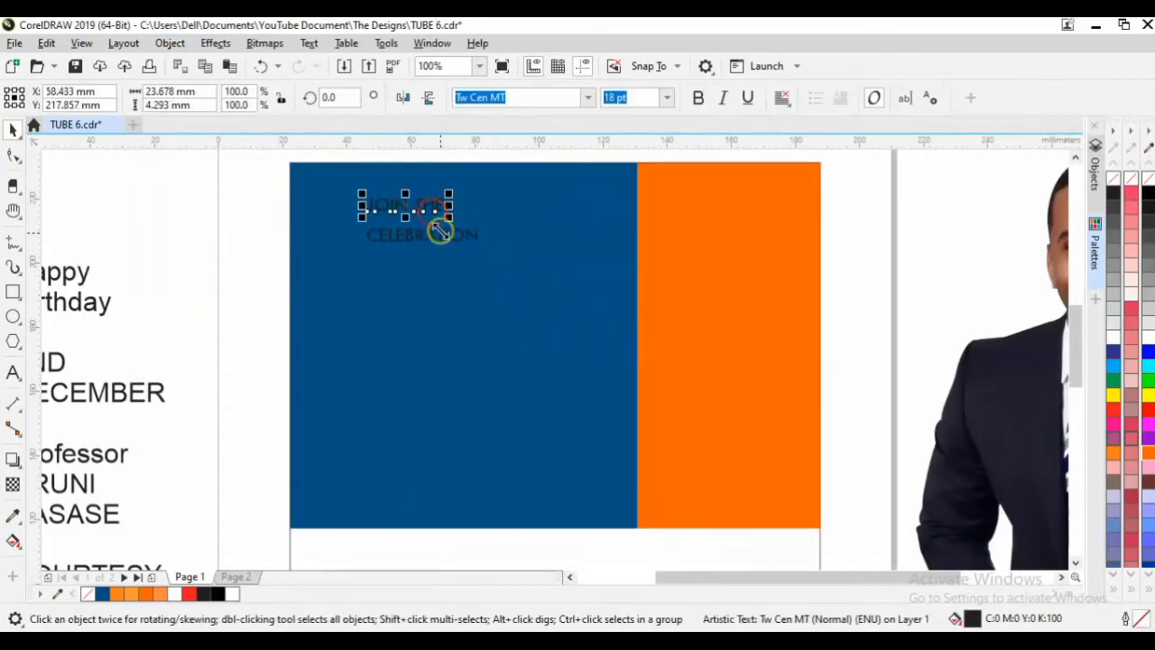
drag(418, 211, 335, 242)
drag(162, 221, 515, 268)
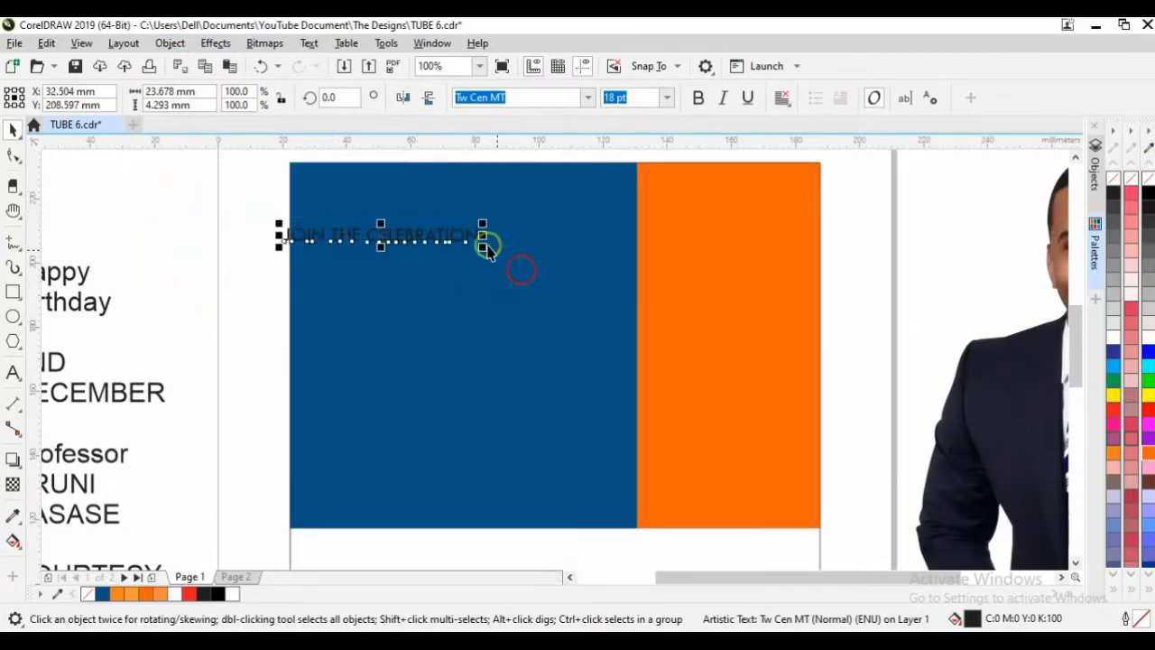
drag(462, 234, 518, 205)
Draw a light orange (#FF9933) box over JOIN THE and resize it to fit the words.
click(163, 240)
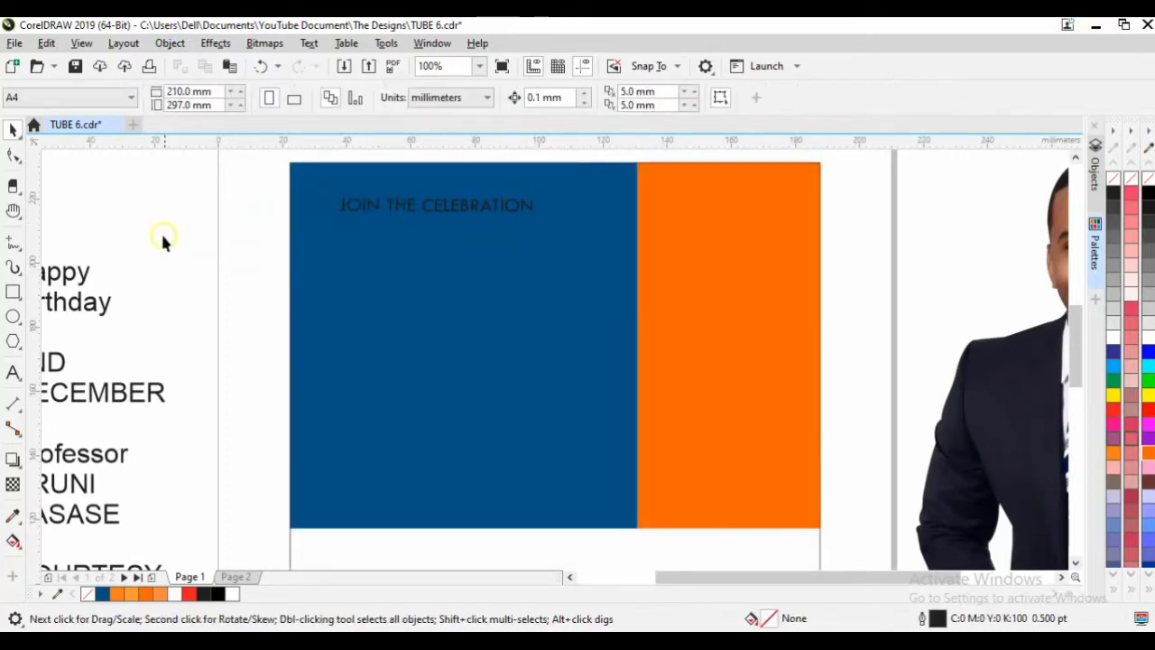
click(12, 292)
drag(339, 197, 425, 217)
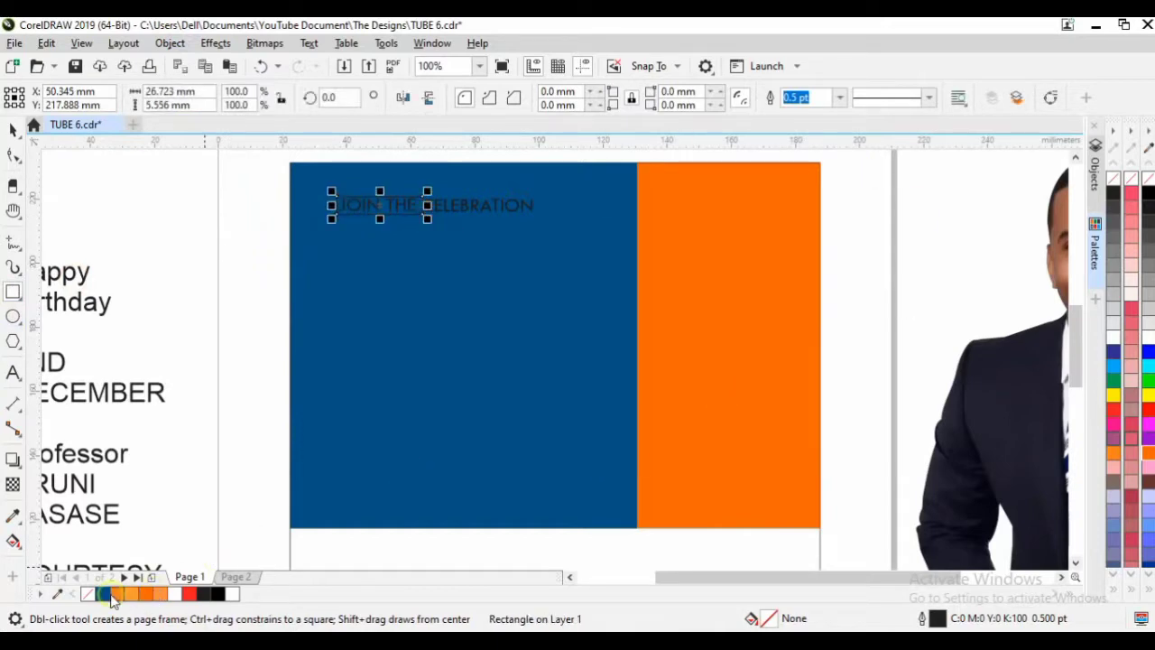
click(132, 596)
scroll(379, 226, up, 2)
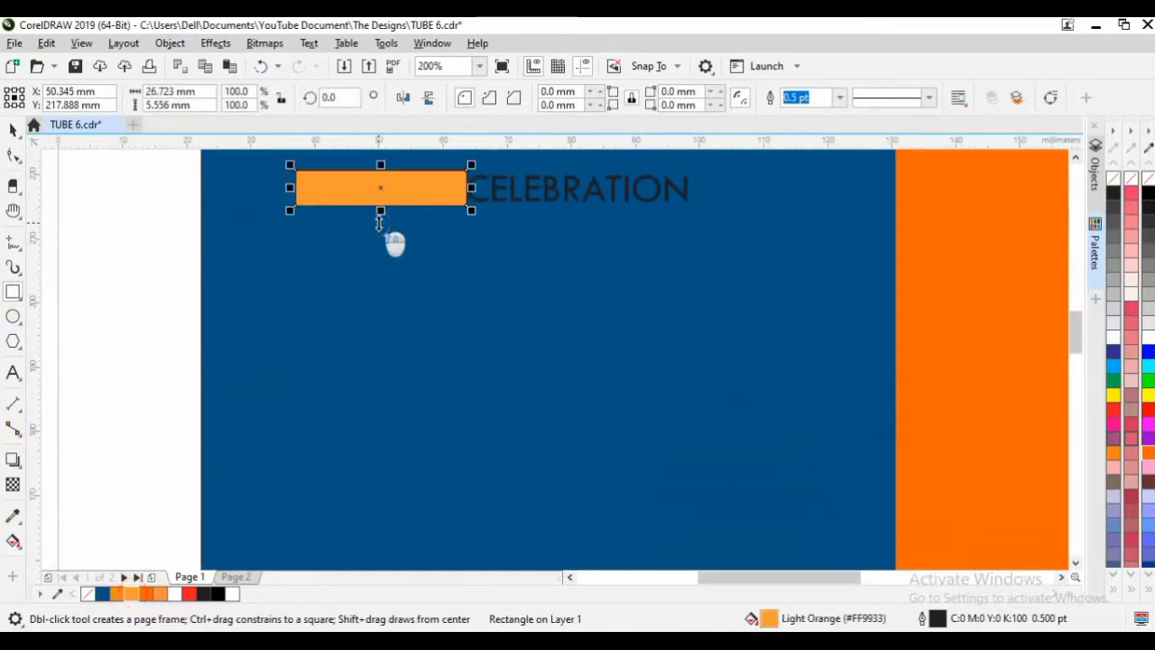
drag(385, 168, 384, 163)
drag(471, 187, 462, 188)
click(213, 263)
drag(150, 343, 748, 233)
click(170, 43)
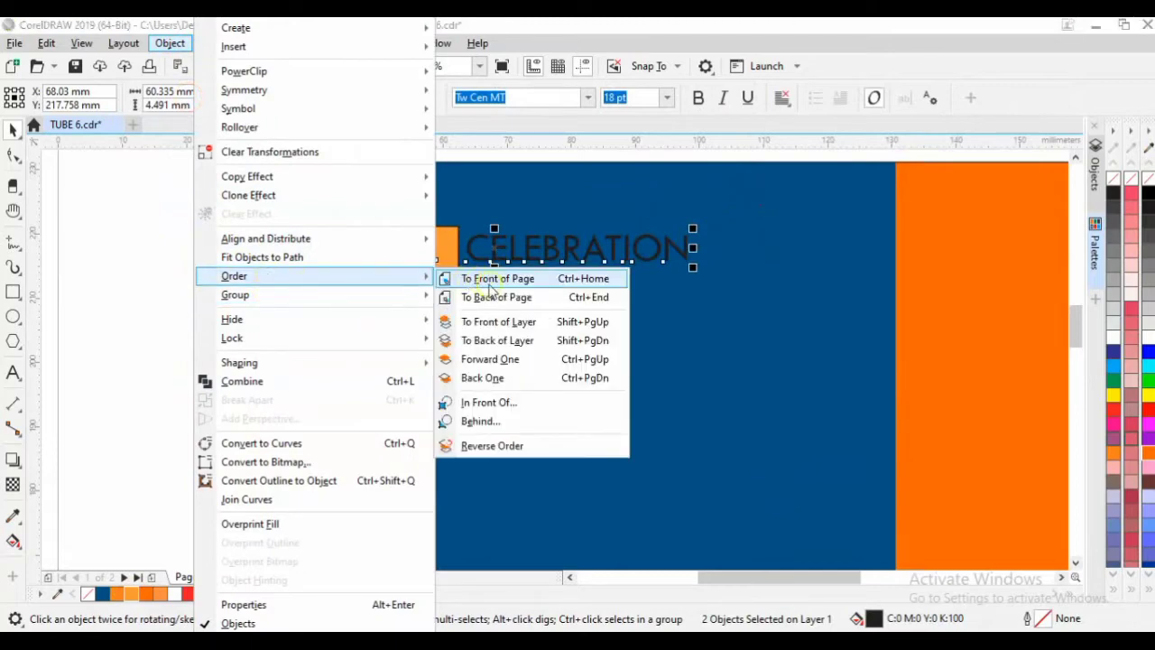
Bring the text in front of the orange box, bold CELEBRATION, and make JOIN THE white.
click(180, 244)
click(126, 233)
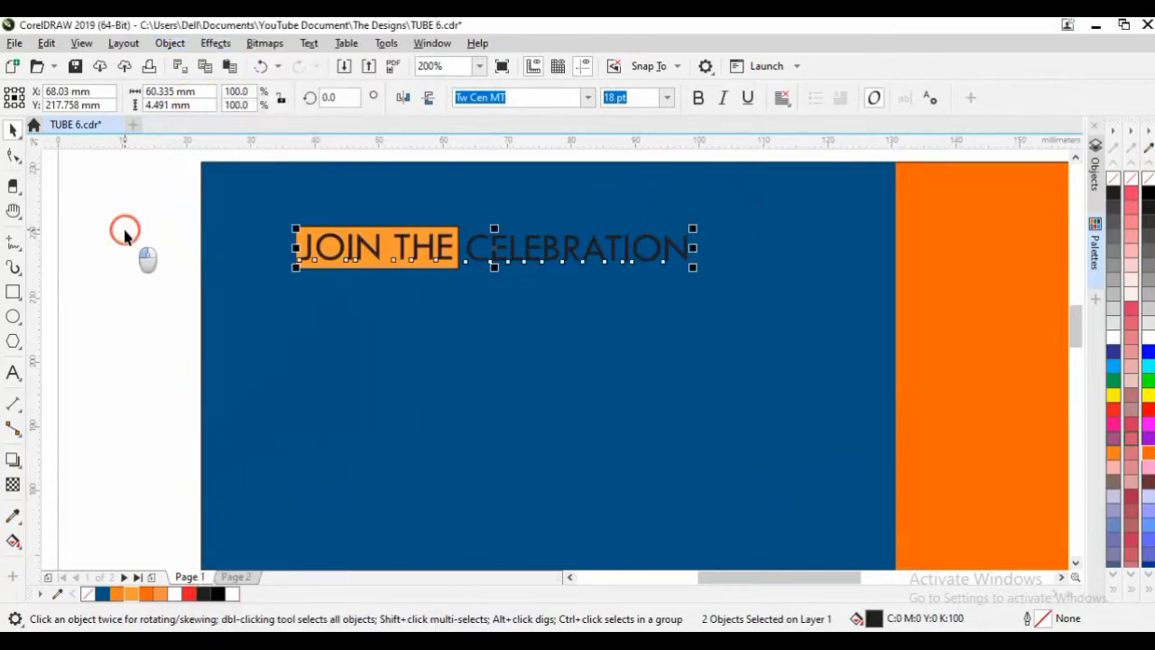
click(351, 250)
click(582, 248)
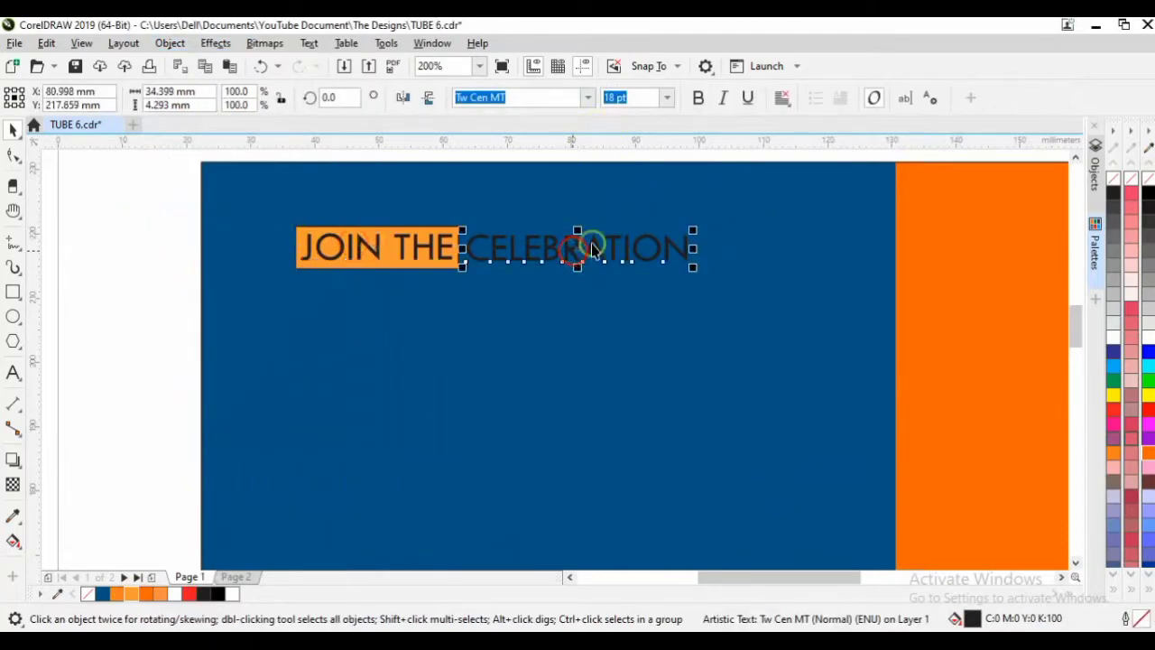
click(697, 99)
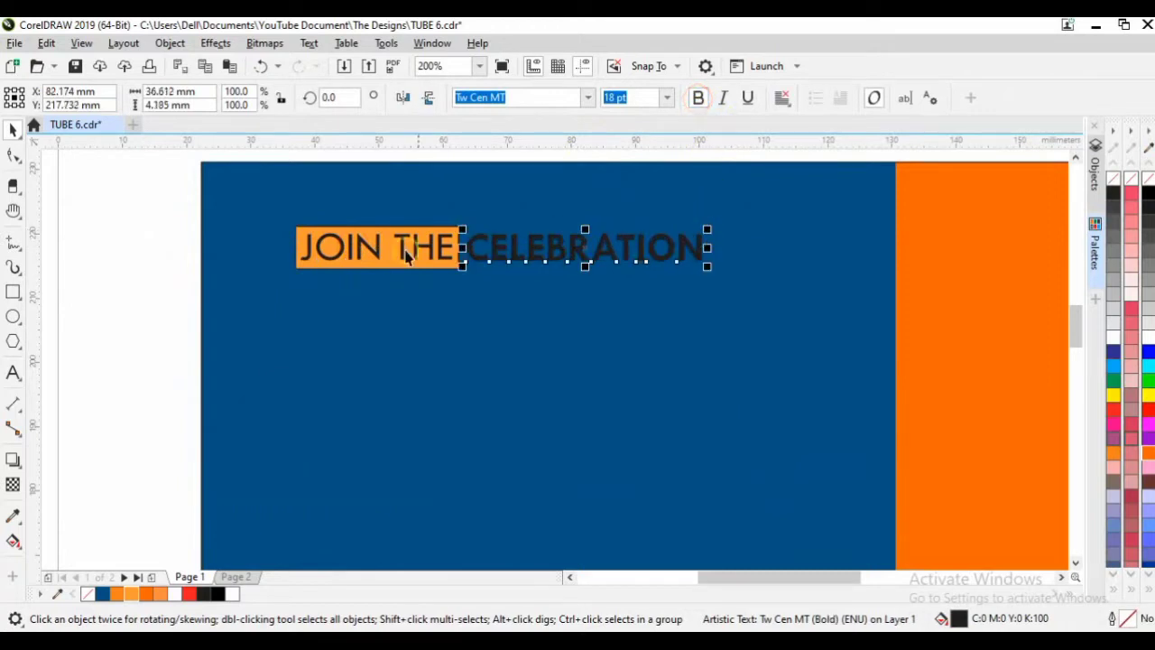
click(403, 260)
click(446, 238)
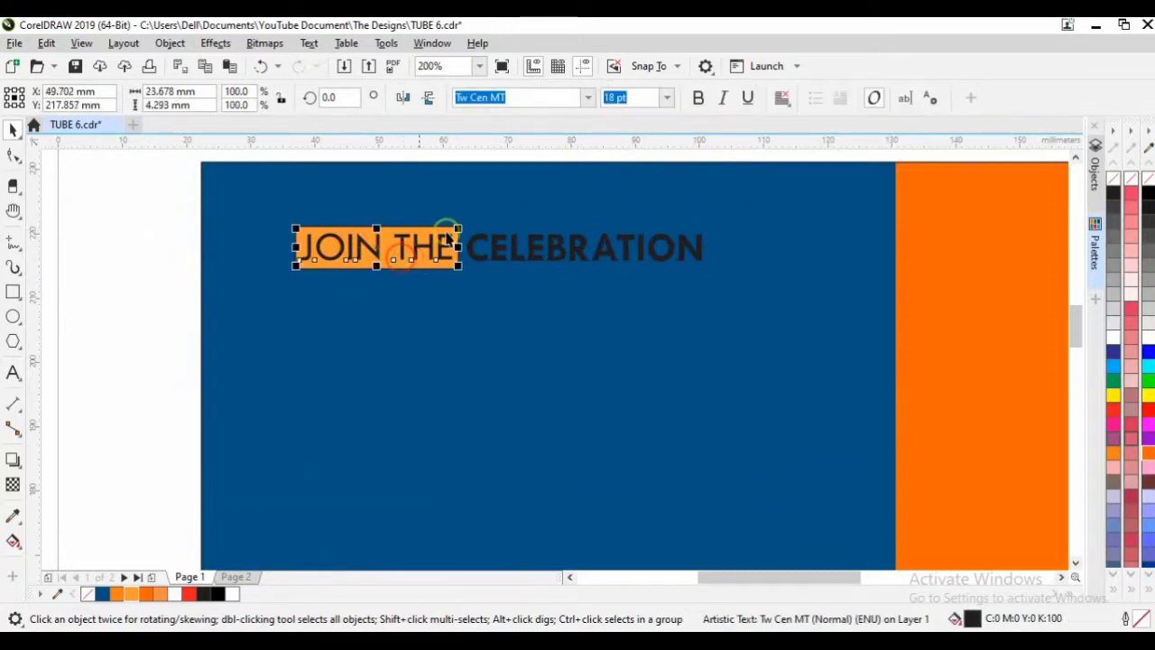
click(1113, 338)
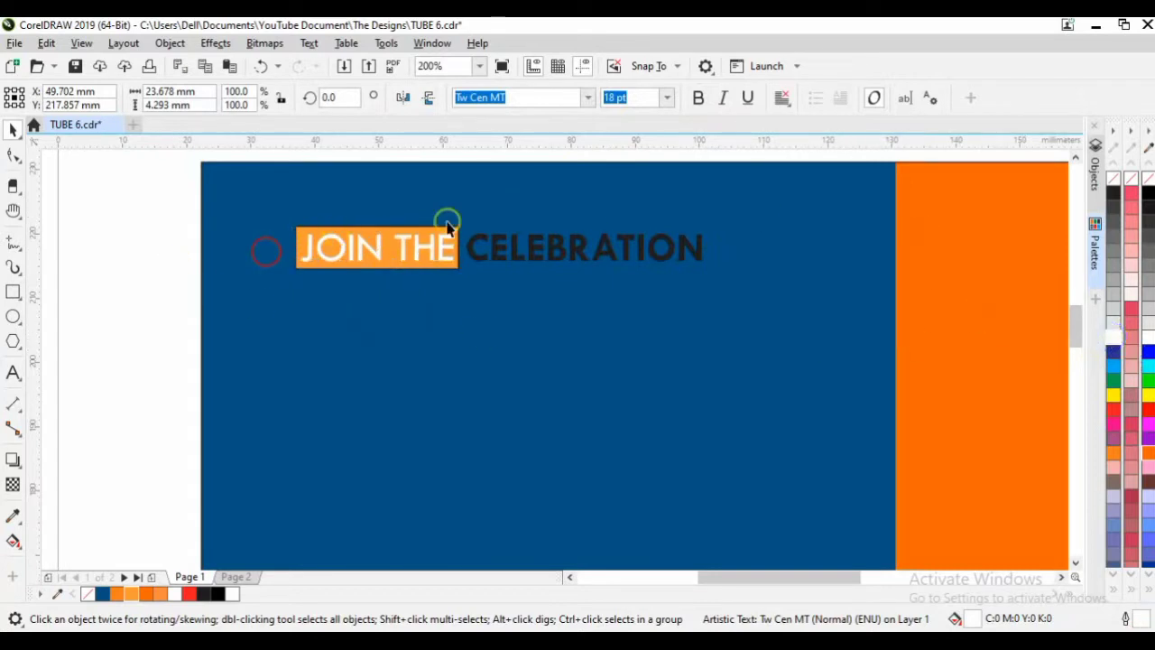
click(443, 233)
click(443, 233)
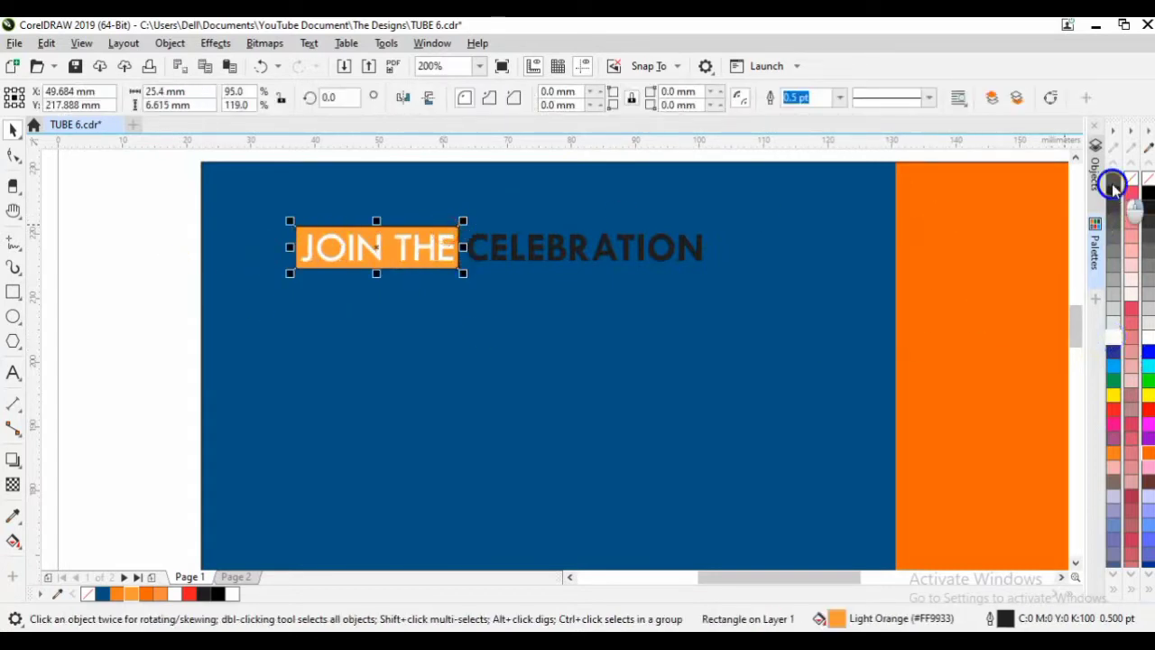
click(297, 279)
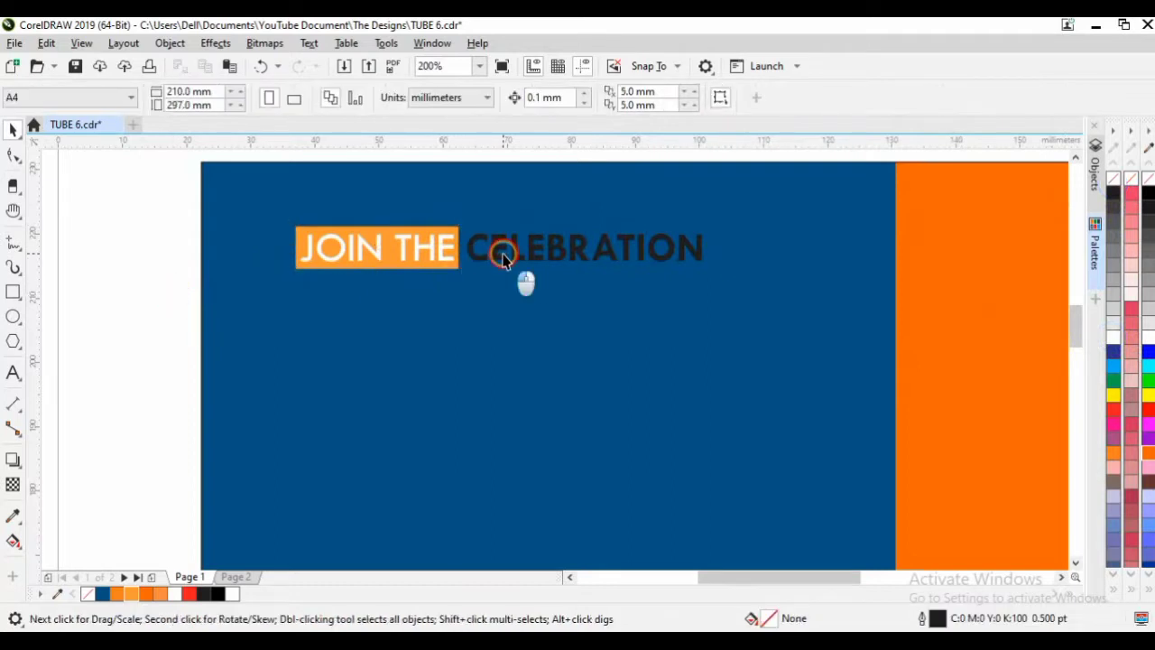
Enlarge CELEBRATION to about 22.164 pt, align it with JOIN THE, and make it white.
click(524, 255)
ctrl+click(607, 258)
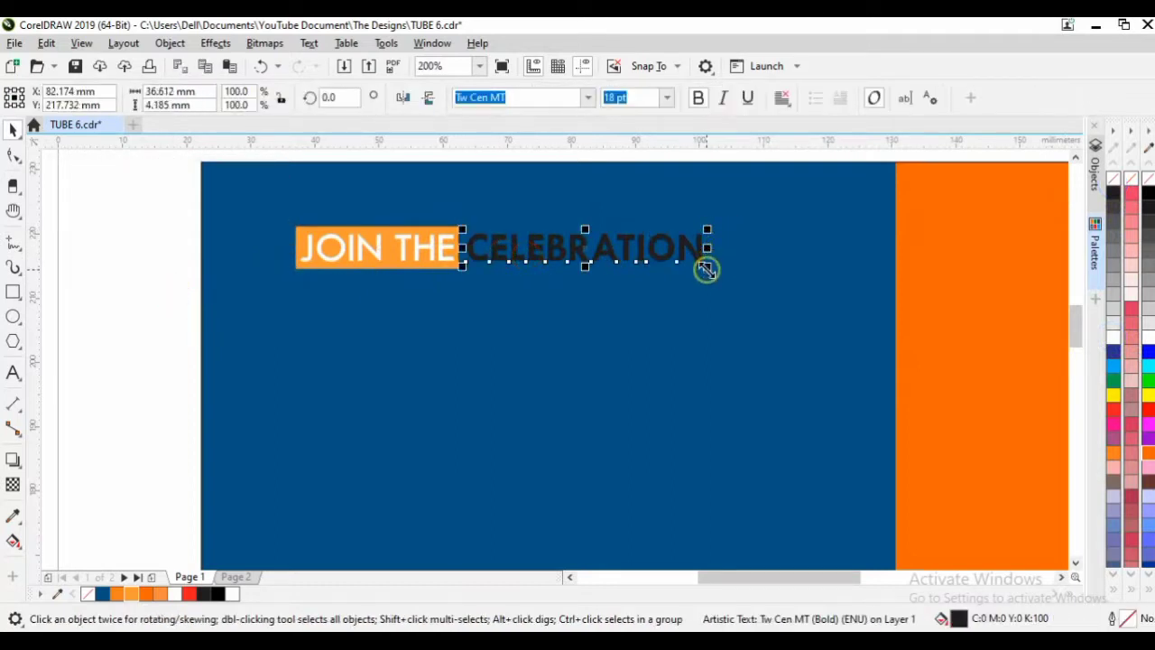
drag(706, 269, 760, 298)
click(528, 255)
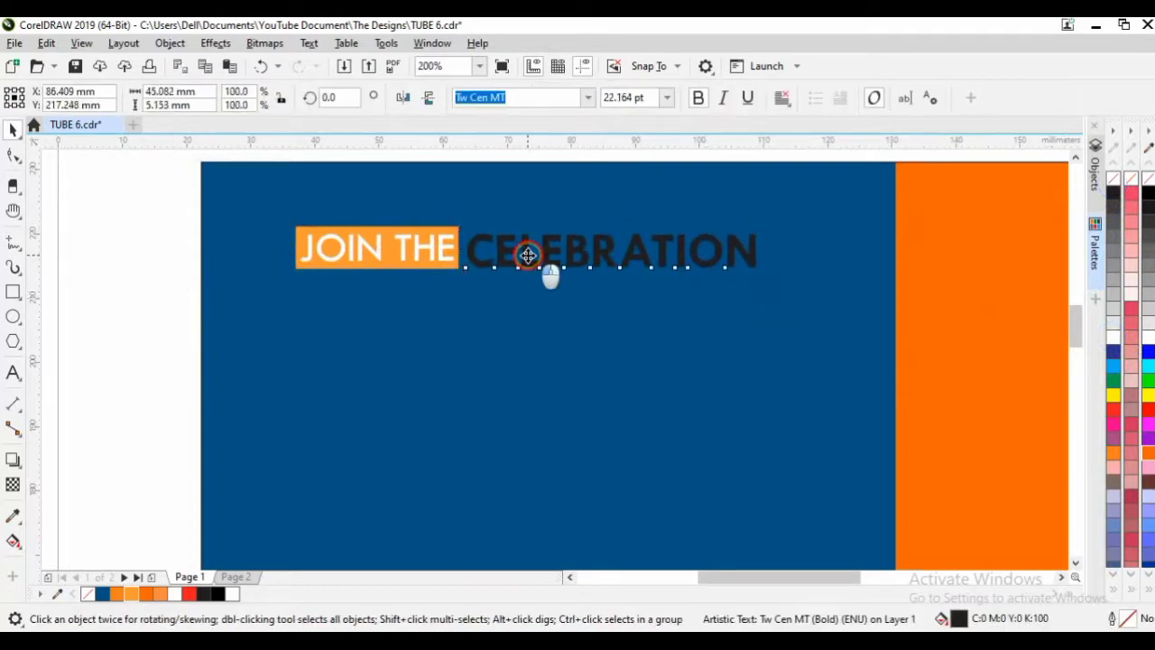
drag(528, 253, 526, 248)
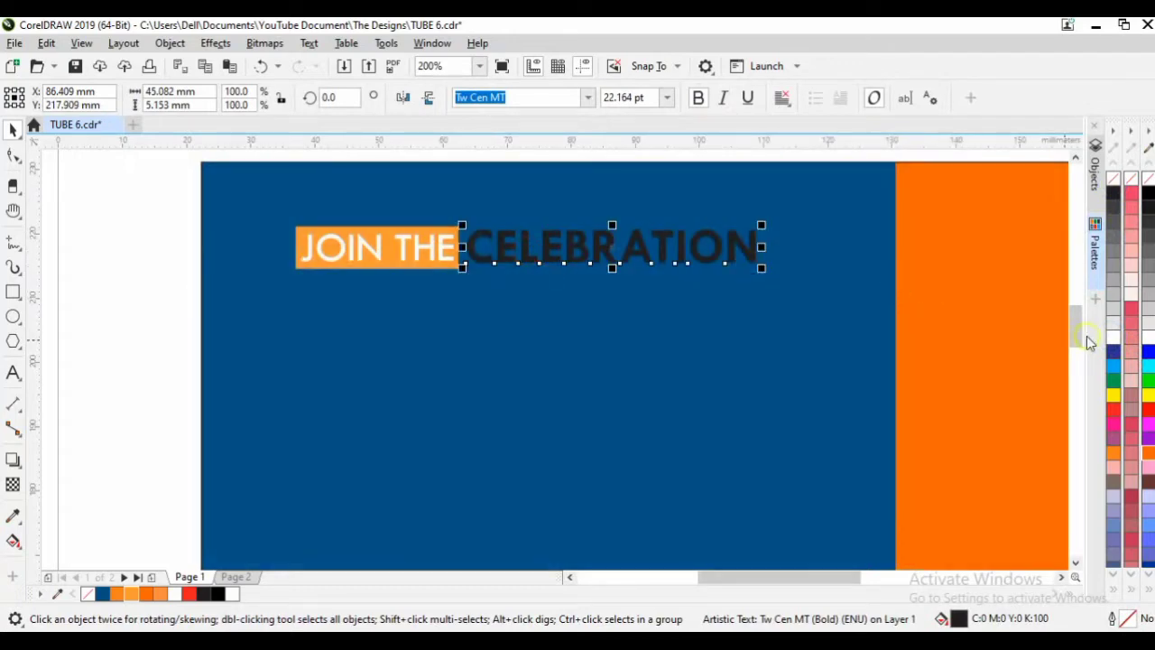
click(1115, 338)
click(276, 193)
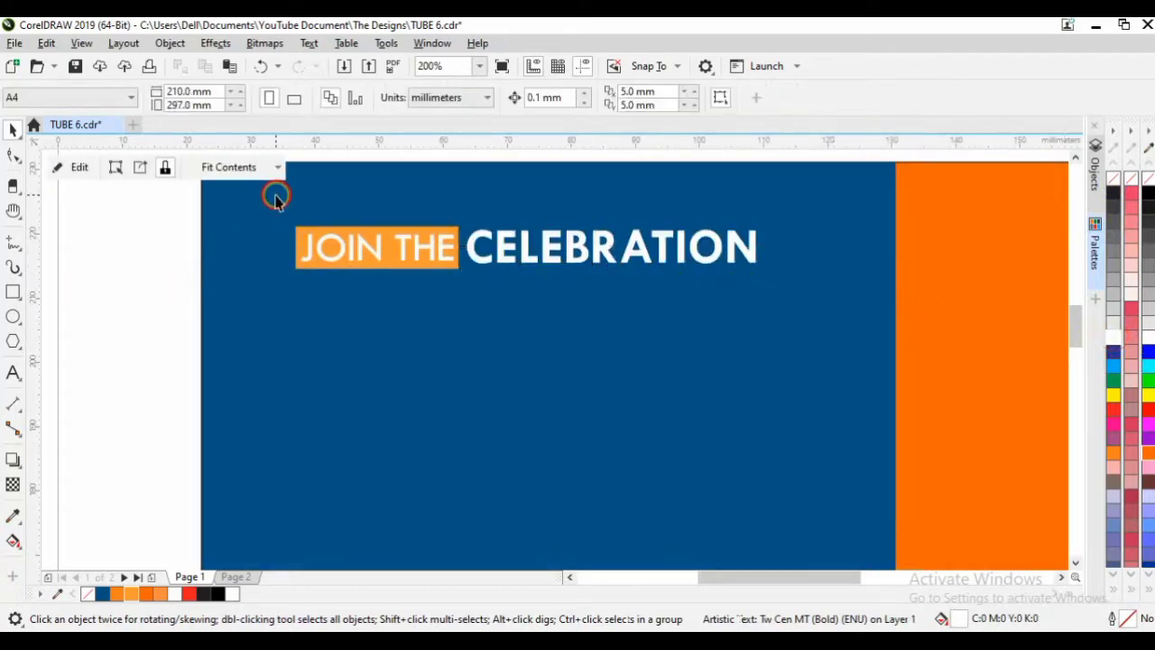
key(shift+F2)
click(256, 221)
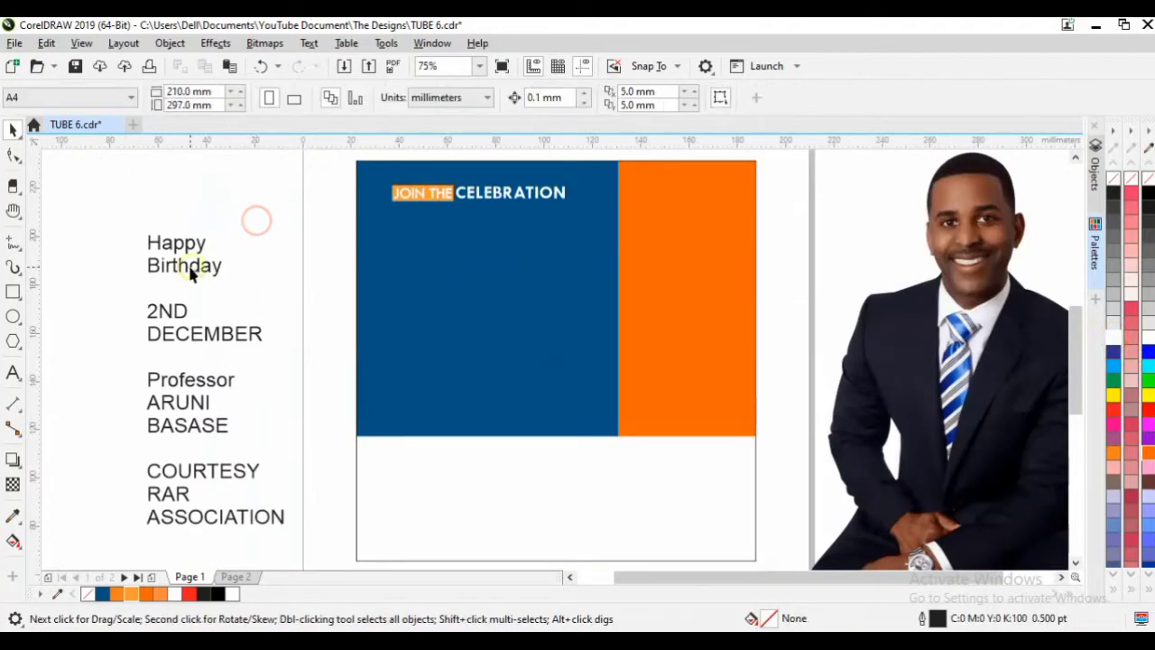
PowerClip the man's photo inside the blue and orange frame.
click(184, 253)
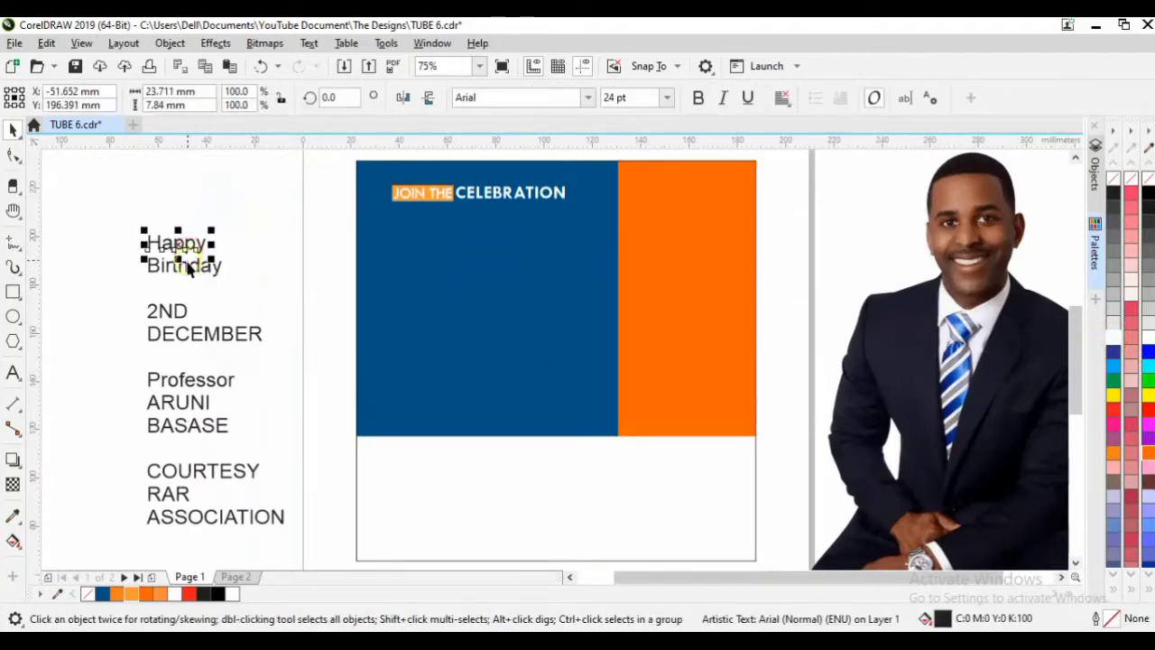
click(910, 238)
click(962, 276)
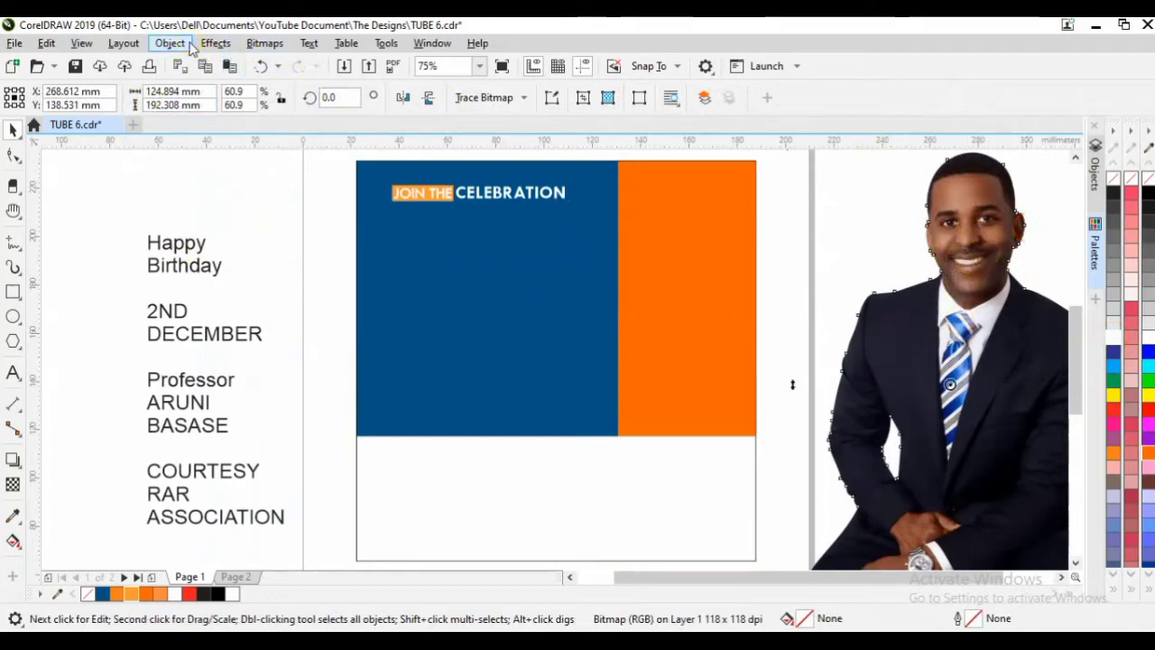
click(171, 44)
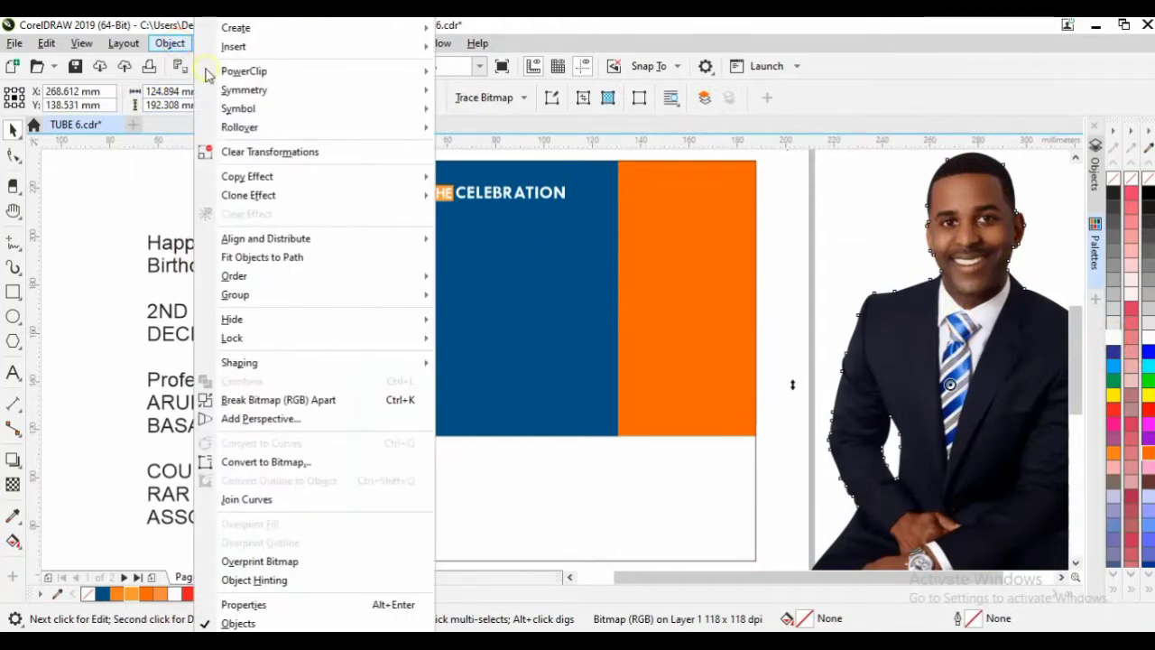
mouse_move(258, 71)
click(559, 75)
click(626, 282)
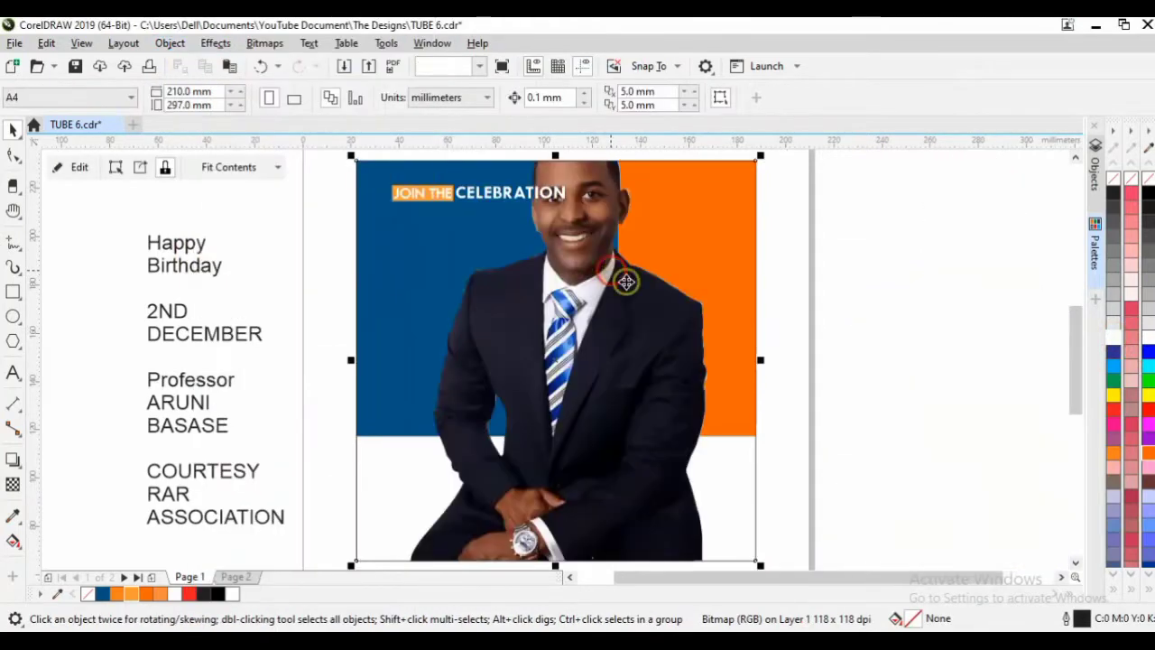
Shift the portrait right and down inside the frame, then enlarge the title slightly.
click(869, 275)
double_click(626, 338)
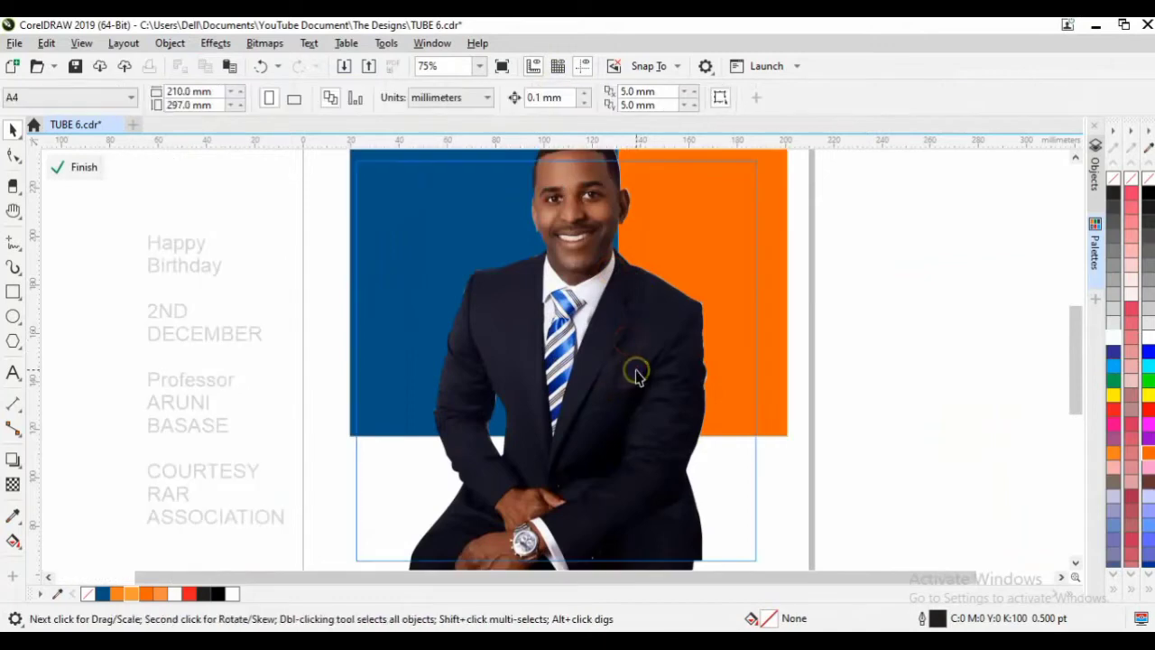
click(637, 355)
drag(637, 356, 680, 392)
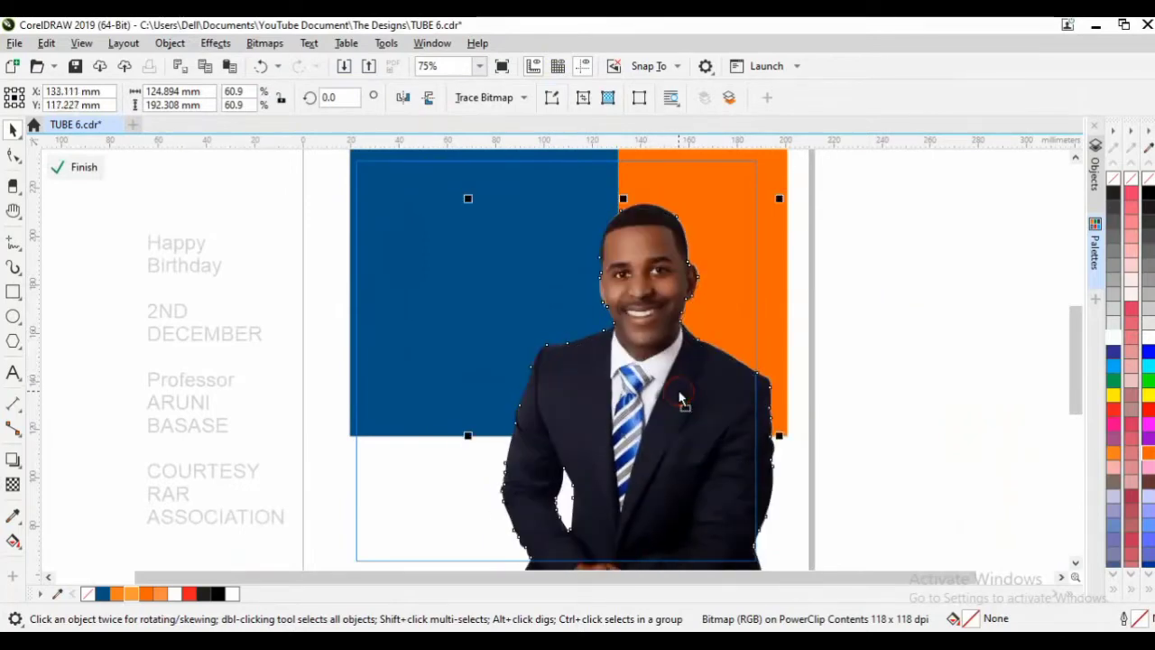
click(925, 300)
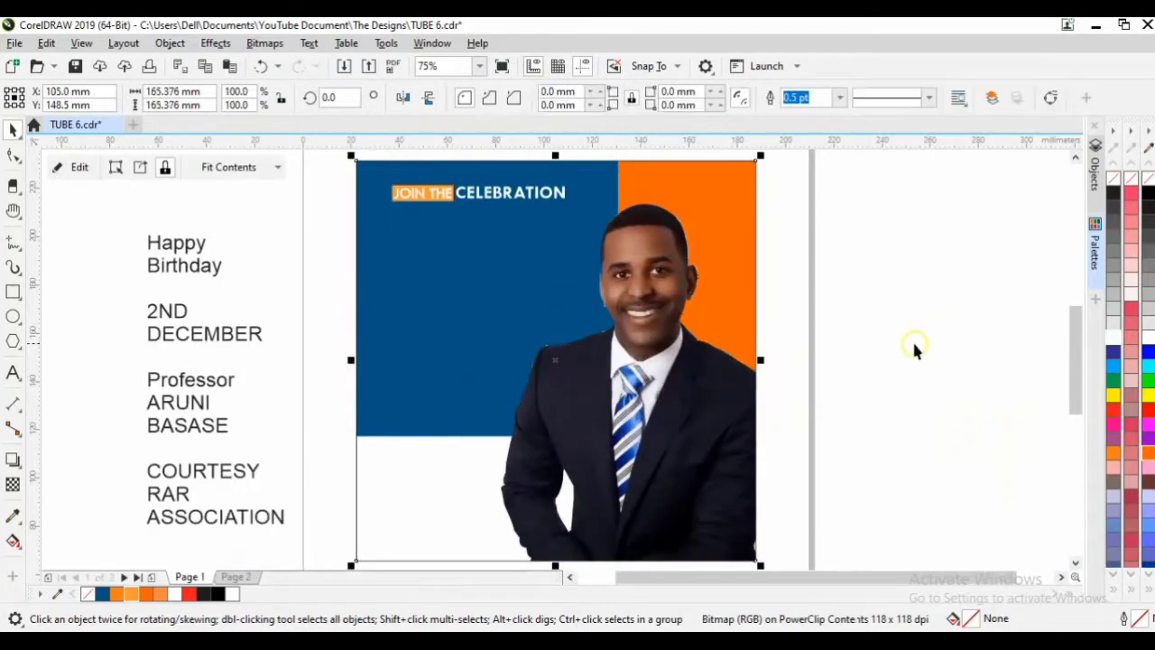
click(896, 303)
drag(319, 237, 578, 166)
drag(361, 185, 580, 251)
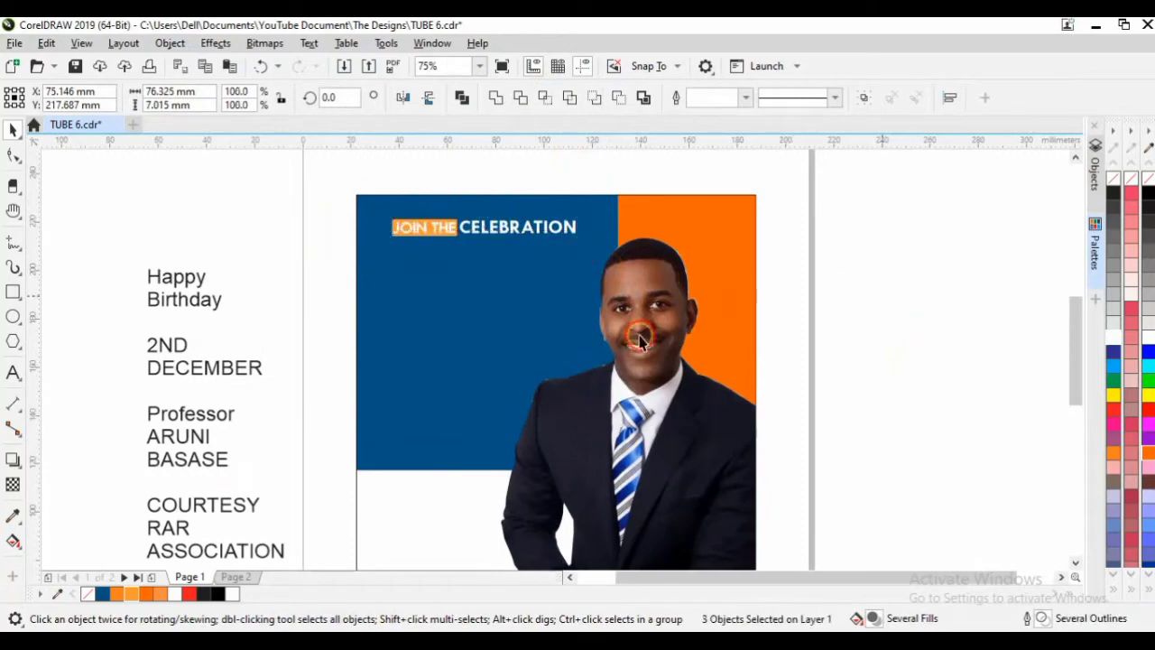
Set the Happy and Birthday words in the Photograph Signature font.
key(Escape)
click(181, 305)
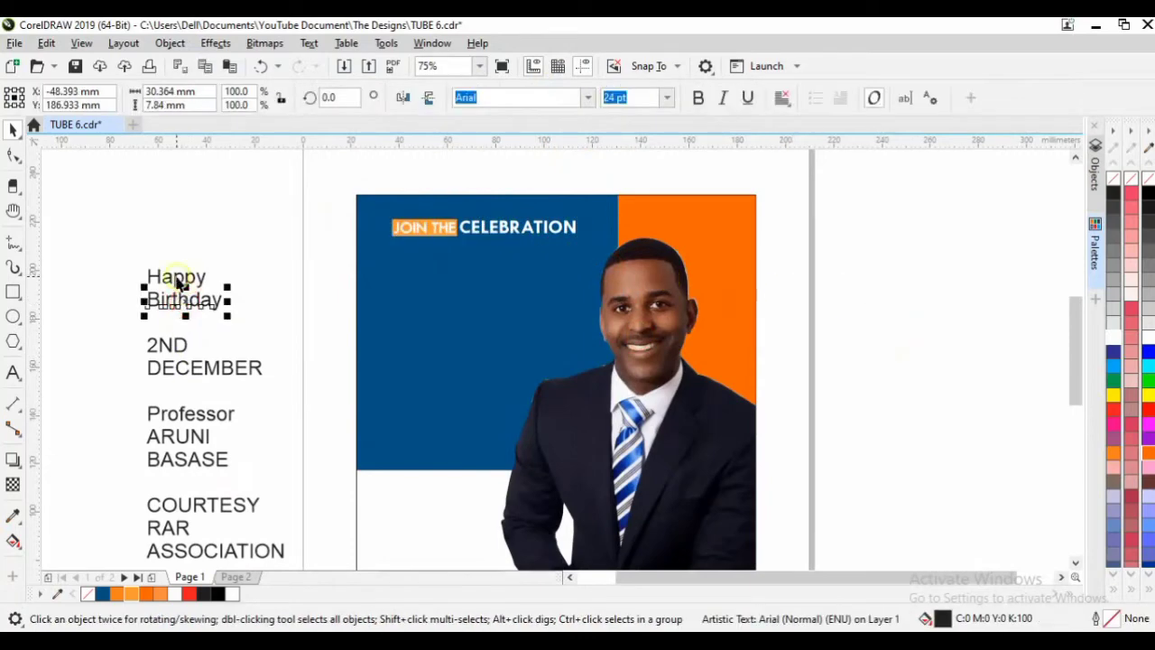
shift+click(178, 279)
click(586, 98)
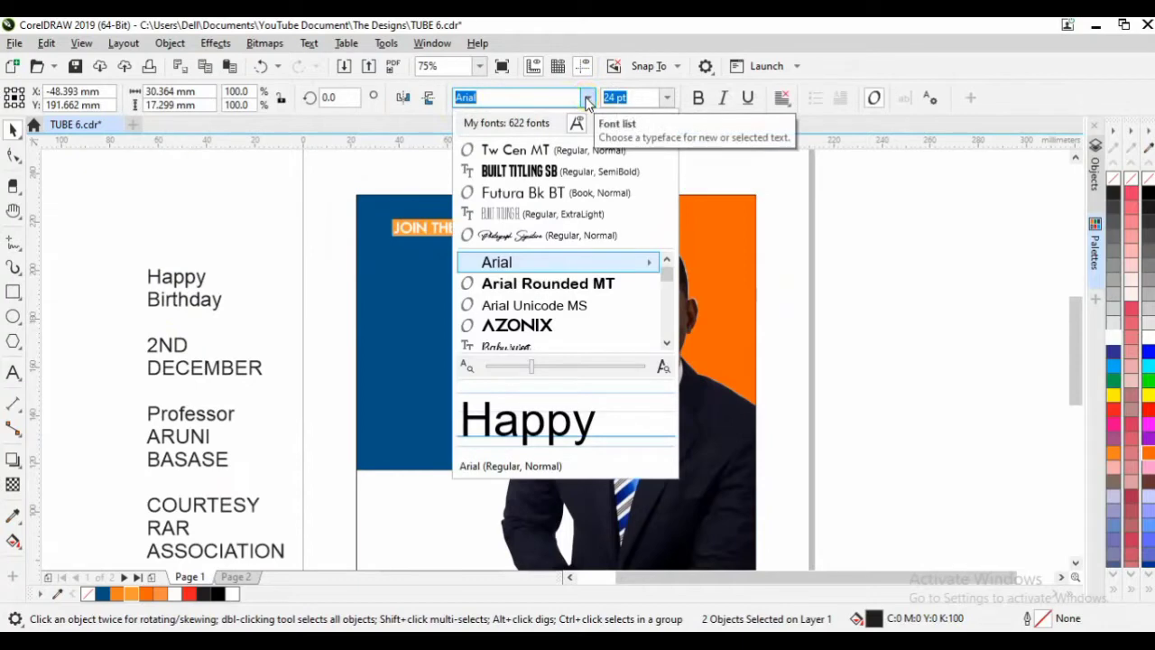
text(p)
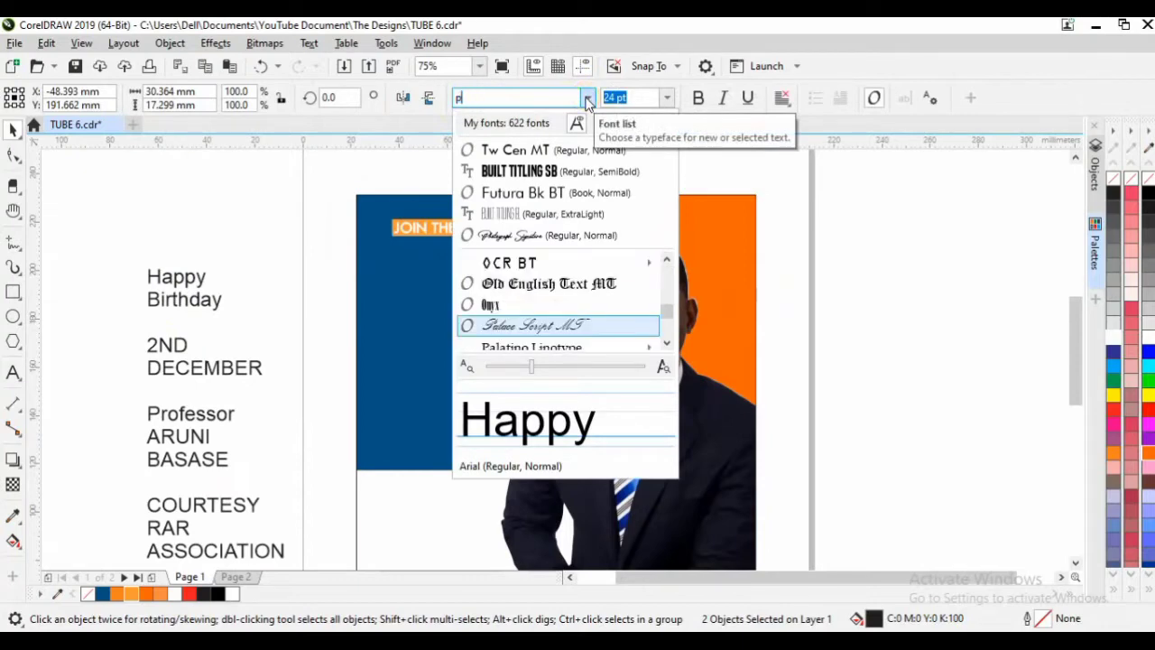
text(HOTO)
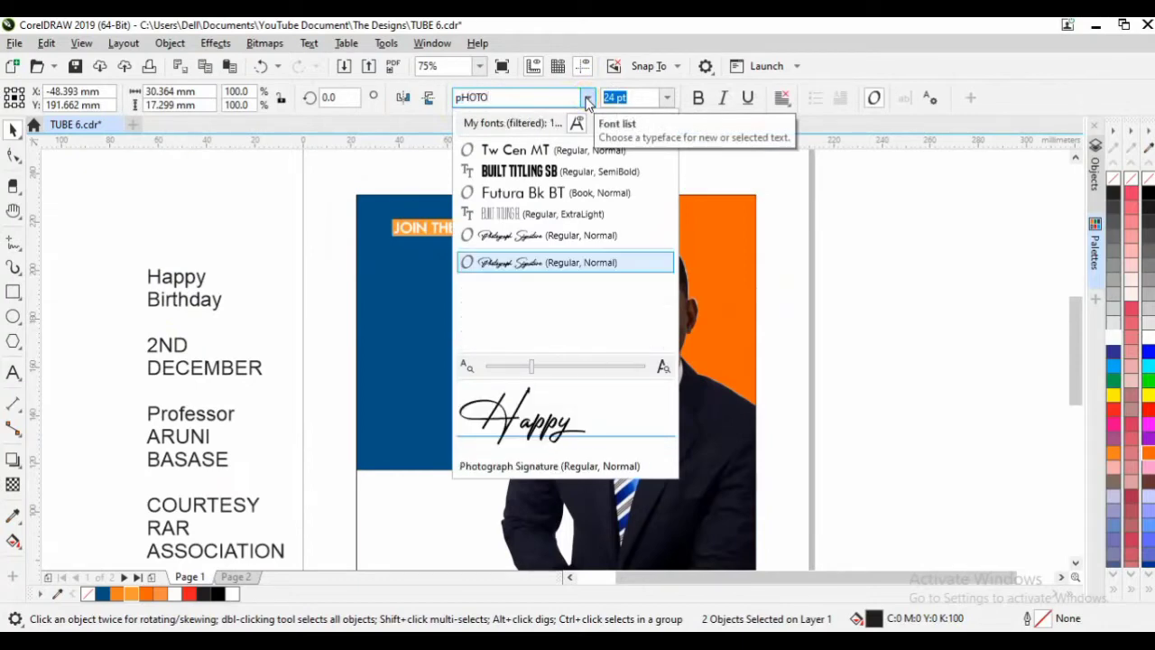
click(567, 263)
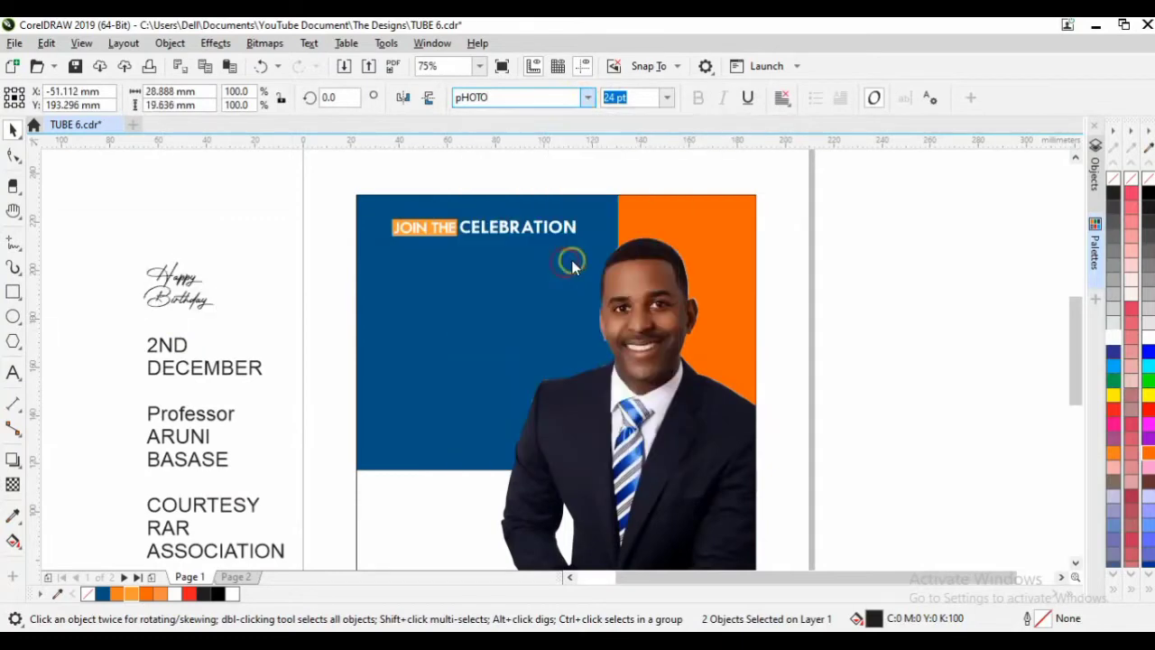
Enlarge Happy Birthday and move it onto the blue panel.
drag(221, 318, 395, 348)
click(518, 369)
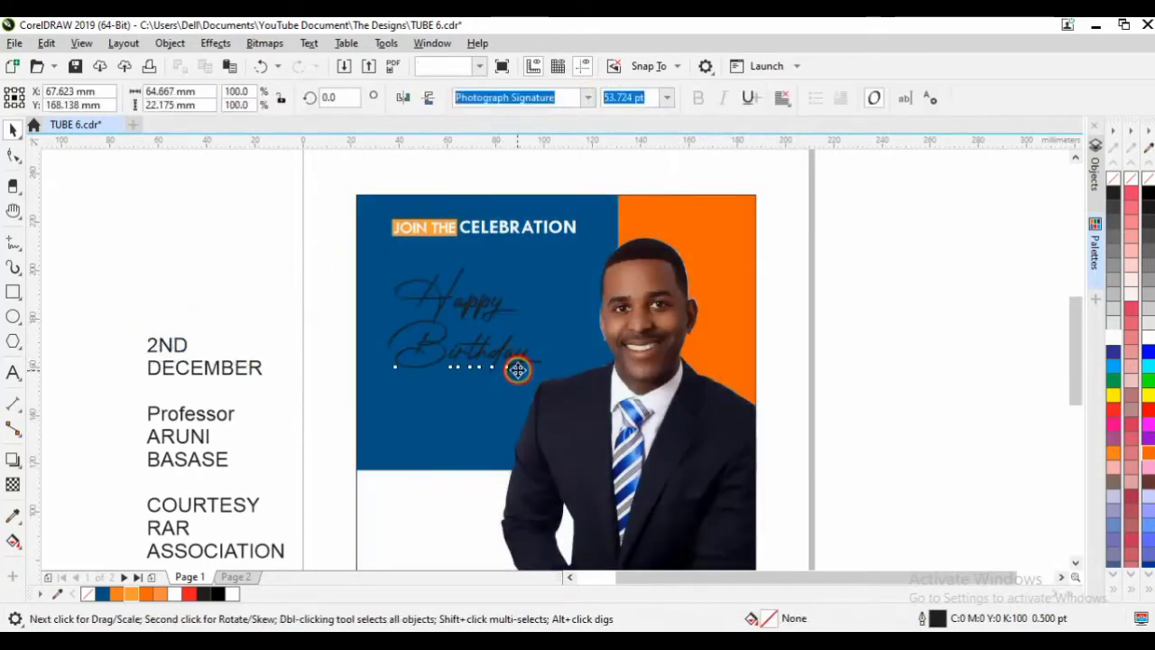
drag(547, 377, 563, 400)
key(ctrl+z)
click(492, 316)
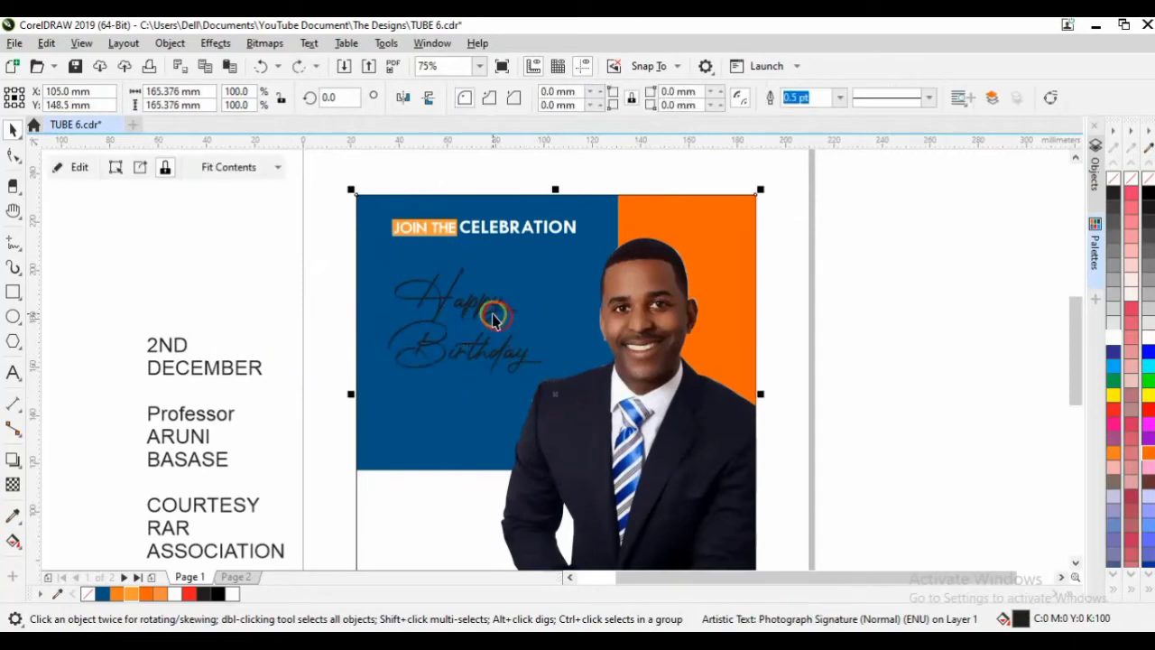
click(487, 311)
drag(486, 310, 509, 320)
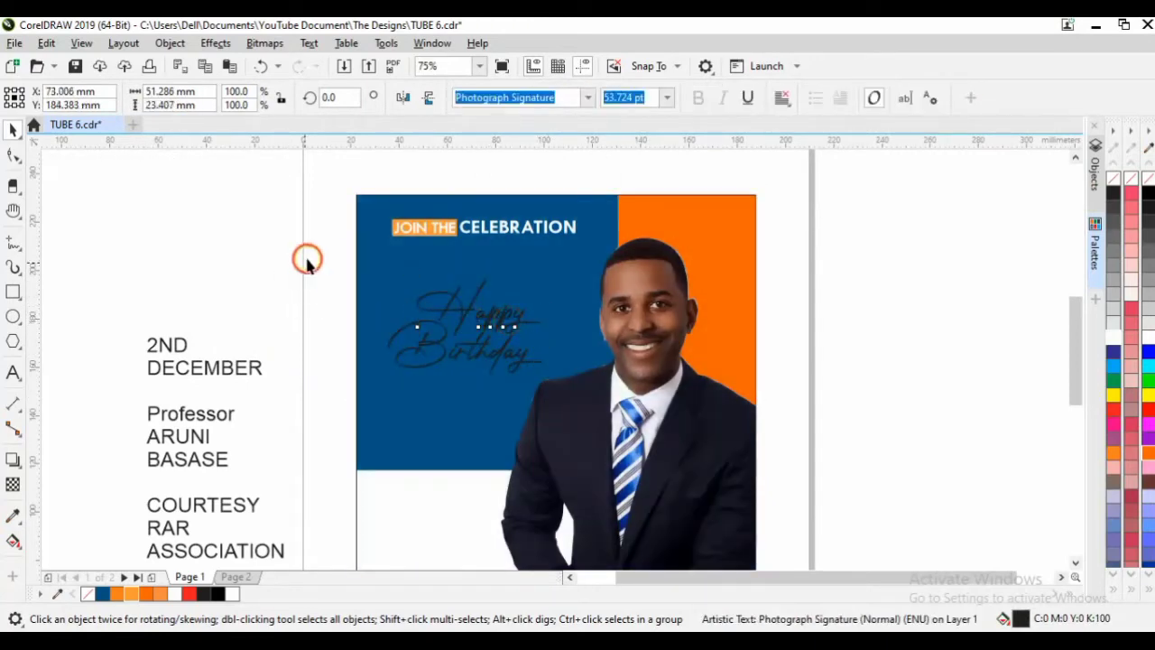
Scale Happy Birthday to about 62.145 pt, make it white, and nudge it into place.
drag(307, 248, 608, 406)
drag(554, 377, 568, 385)
click(386, 280)
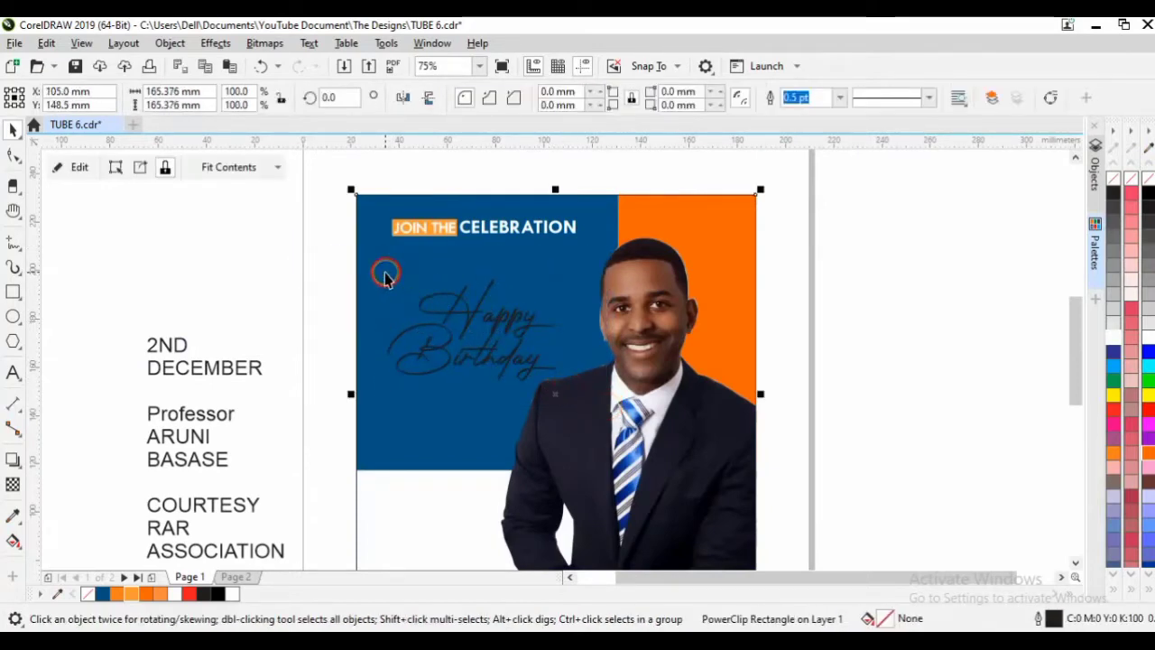
drag(271, 256, 596, 399)
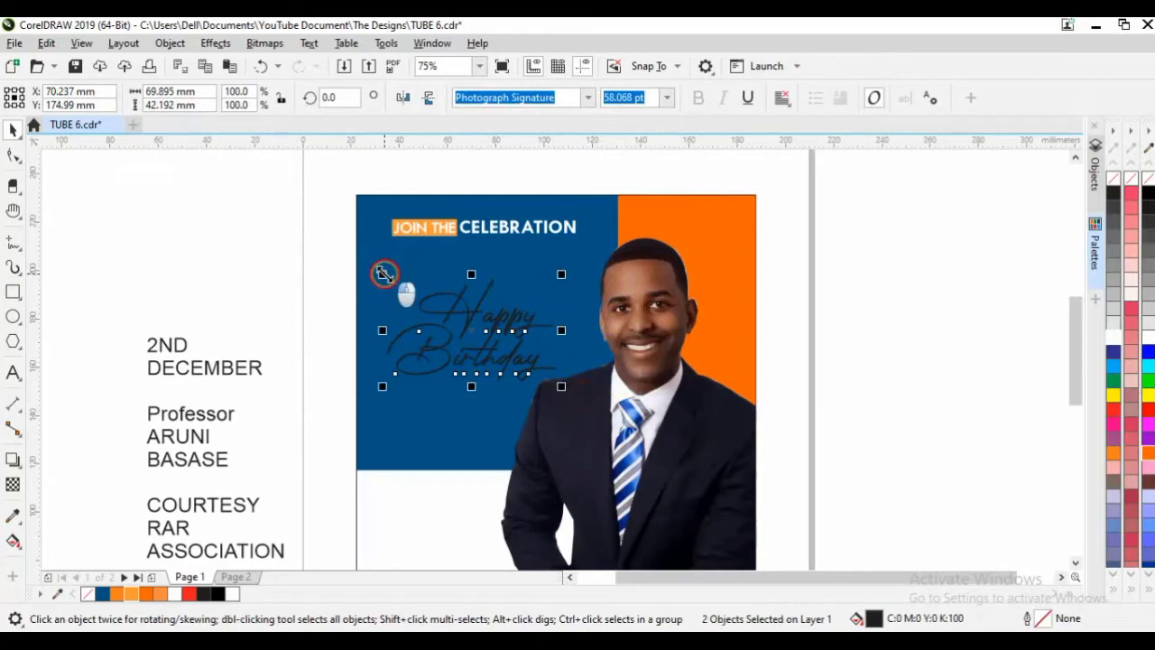
drag(382, 273, 370, 267)
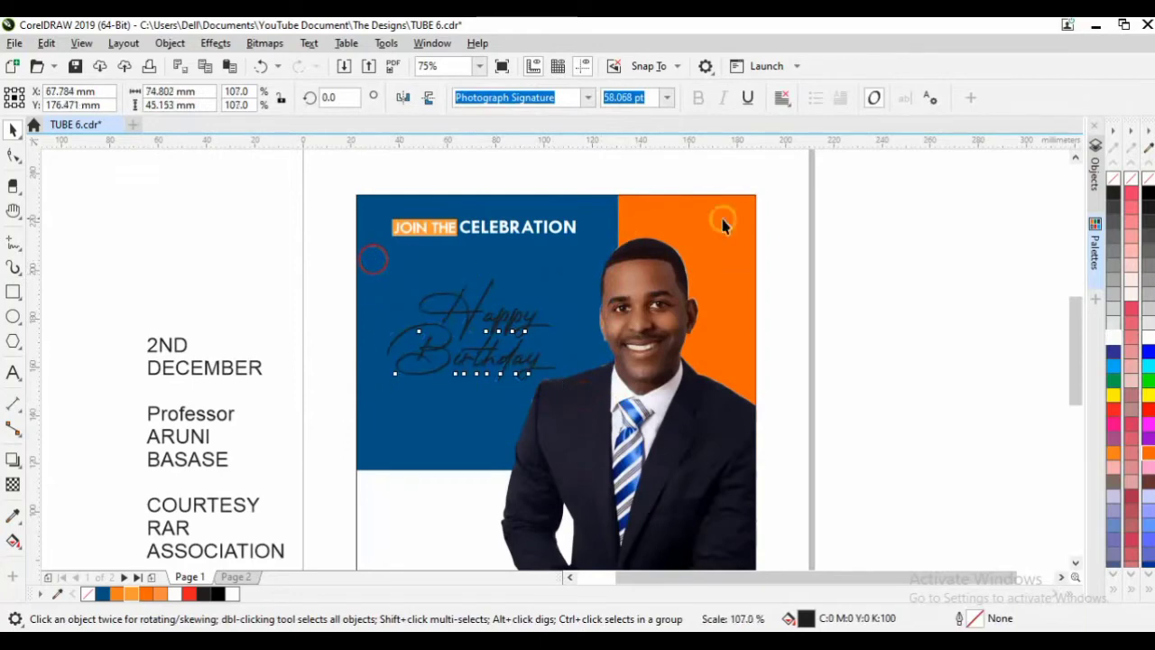
click(1117, 339)
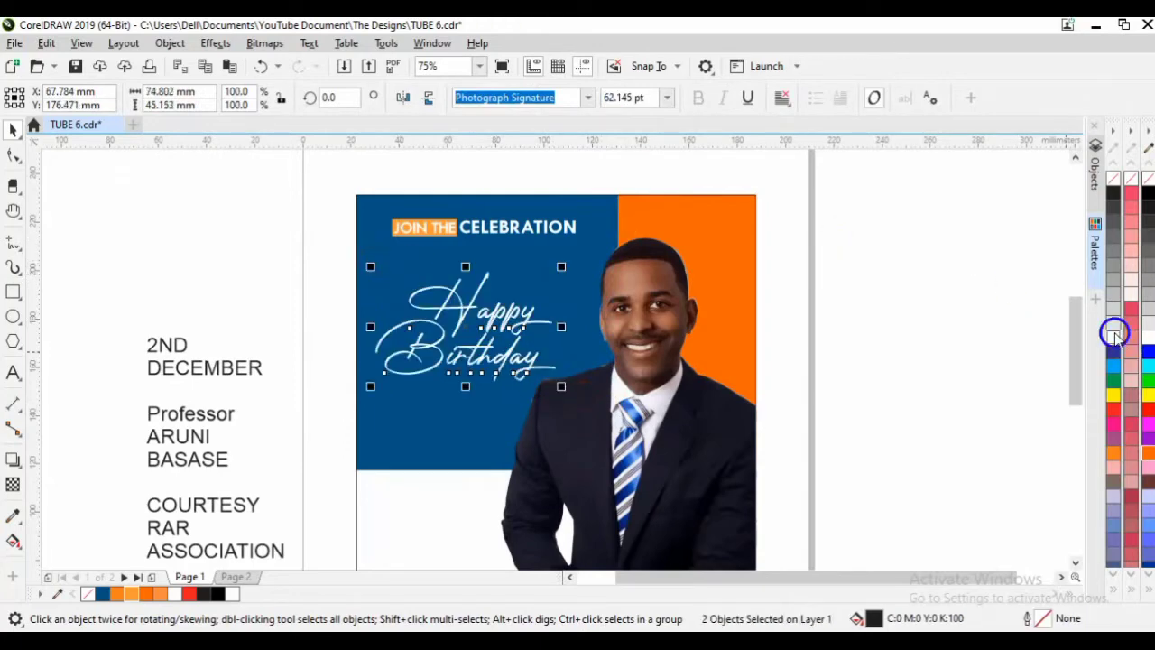
click(515, 316)
mouse_move(515, 316)
mouse_down()
mouse_move(508, 307)
mouse_move(519, 311)
mouse_up()
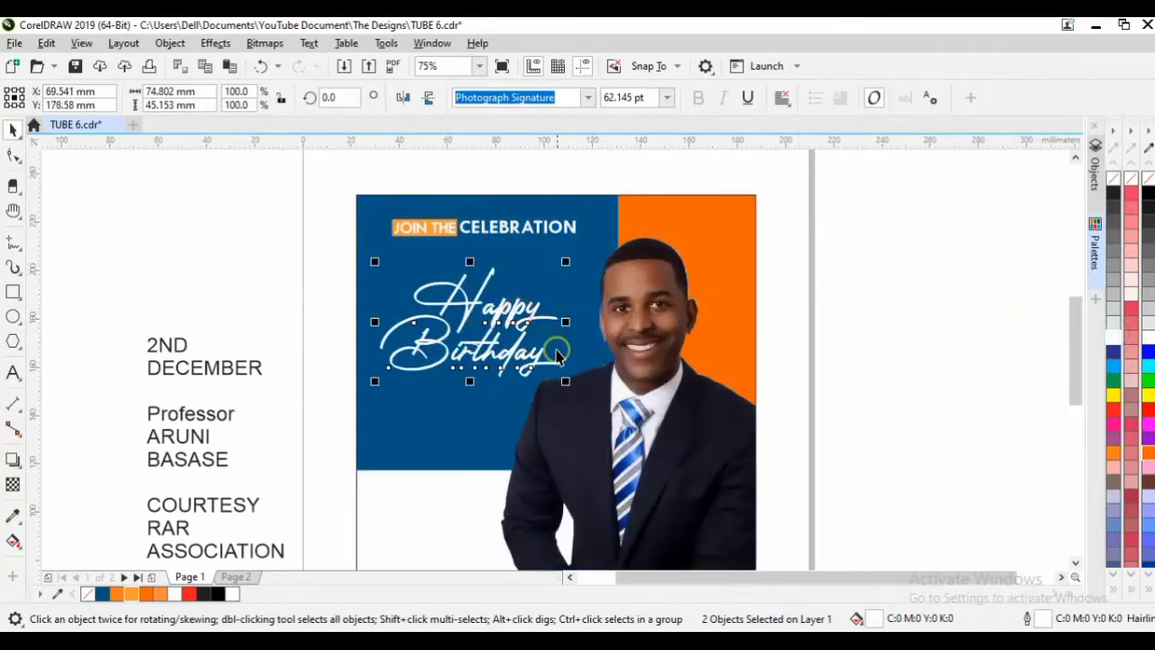
click(282, 275)
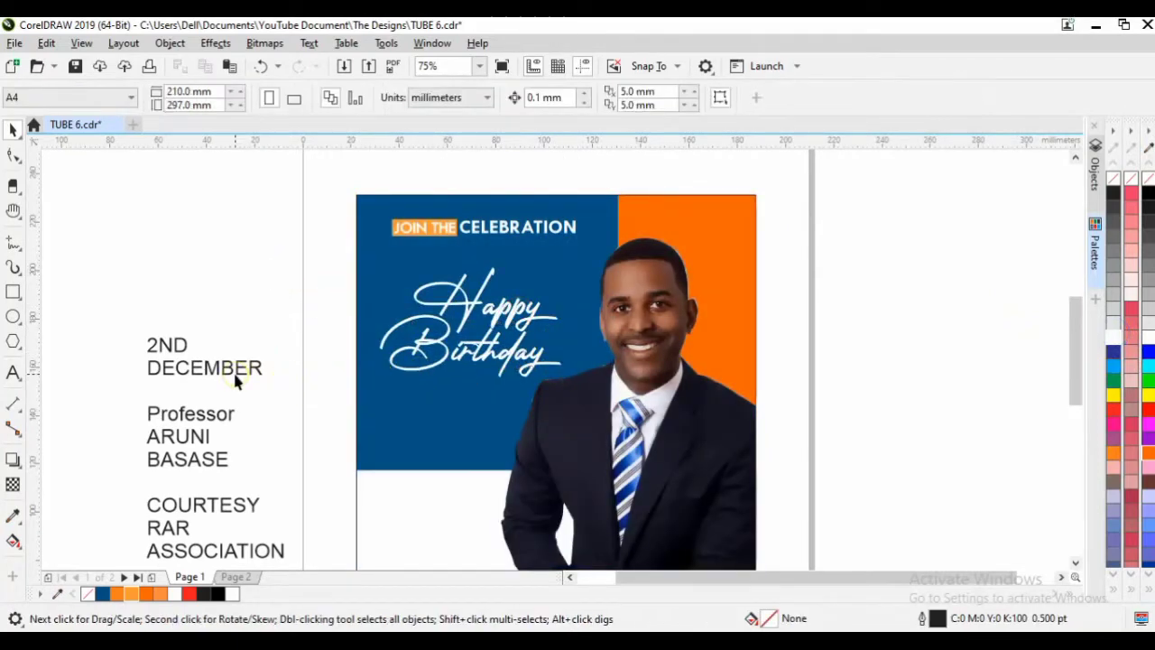
Set 2ND in the Built Titling SB font and enlarge it to about 117 pt.
click(185, 347)
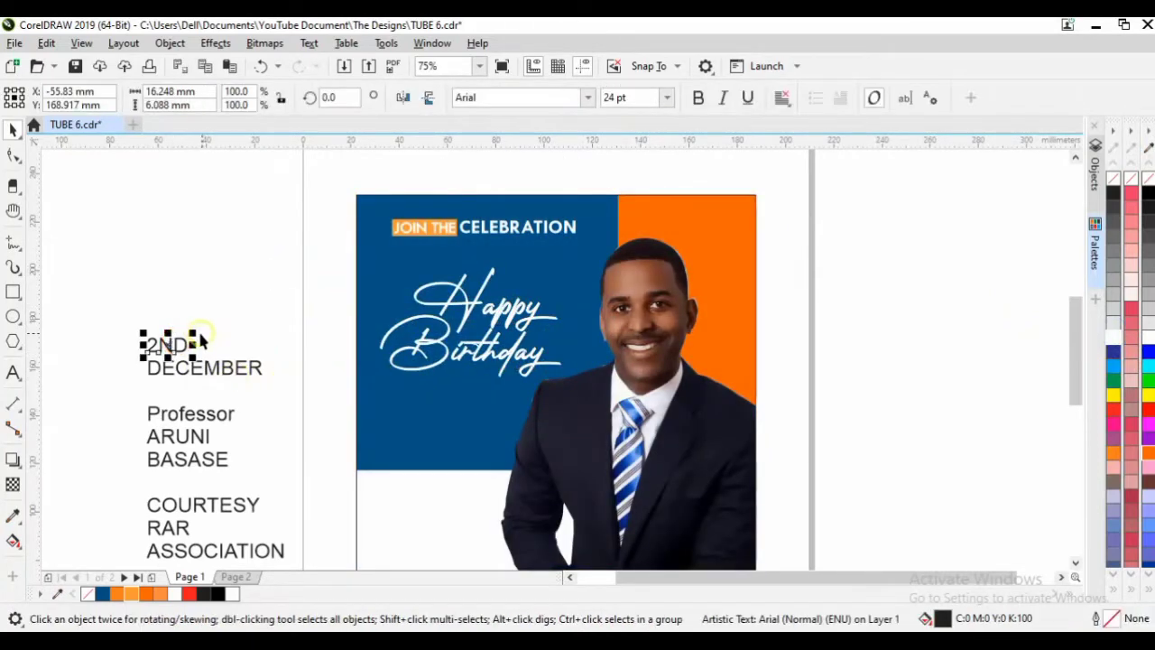
drag(193, 335, 268, 307)
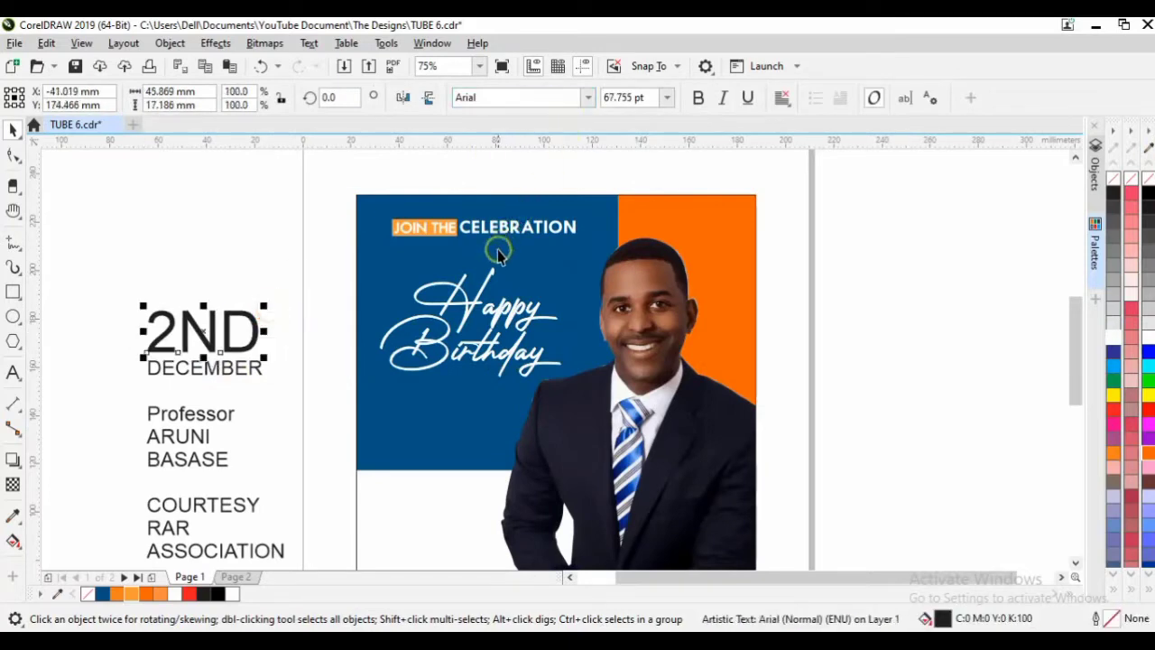
key(ctrl+z)
click(587, 99)
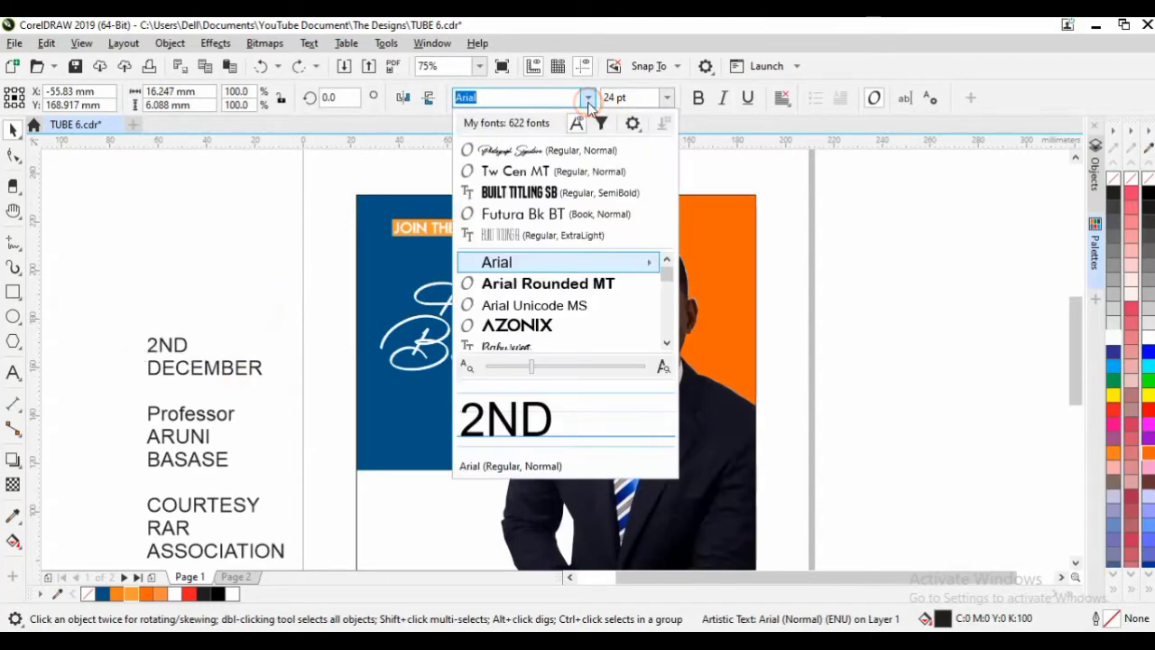
click(586, 191)
drag(181, 322, 281, 267)
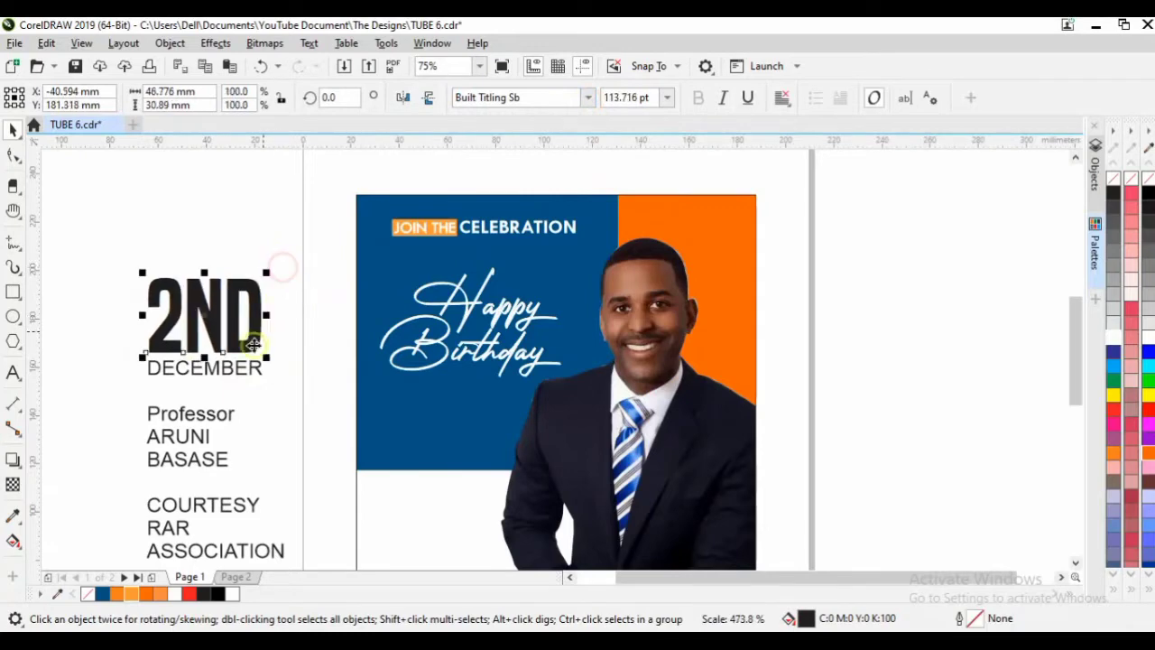
Restyle DECEMBER in Tw Cen MT Bold, enlarge it under 2ND, and select both.
click(246, 365)
click(588, 100)
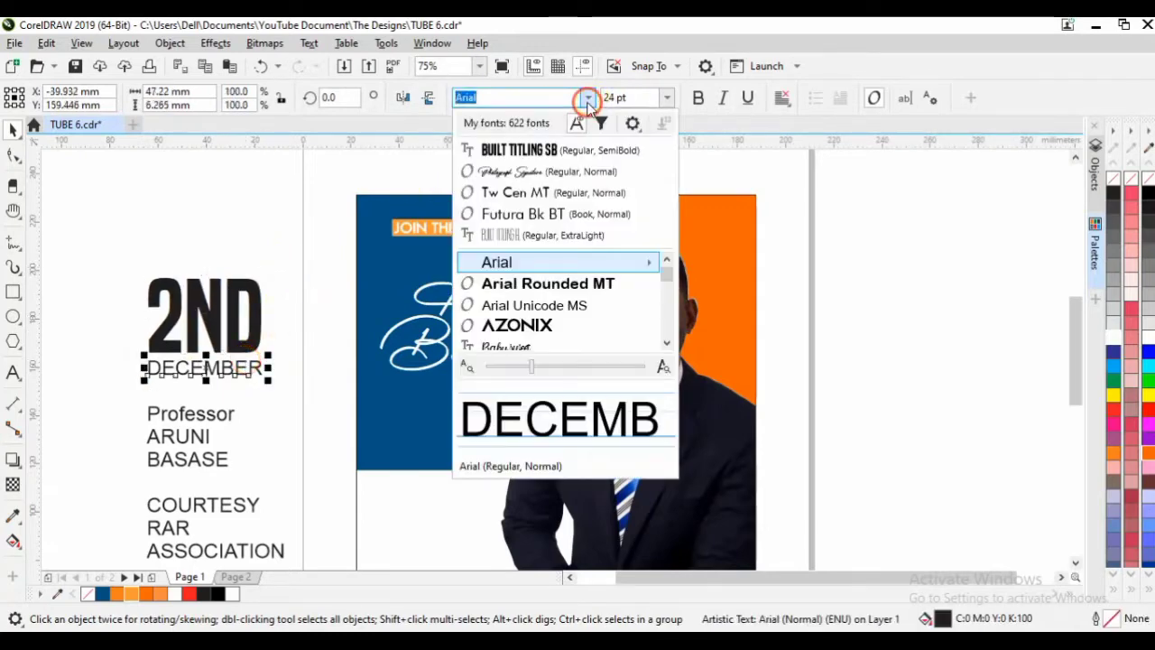
text(TW)
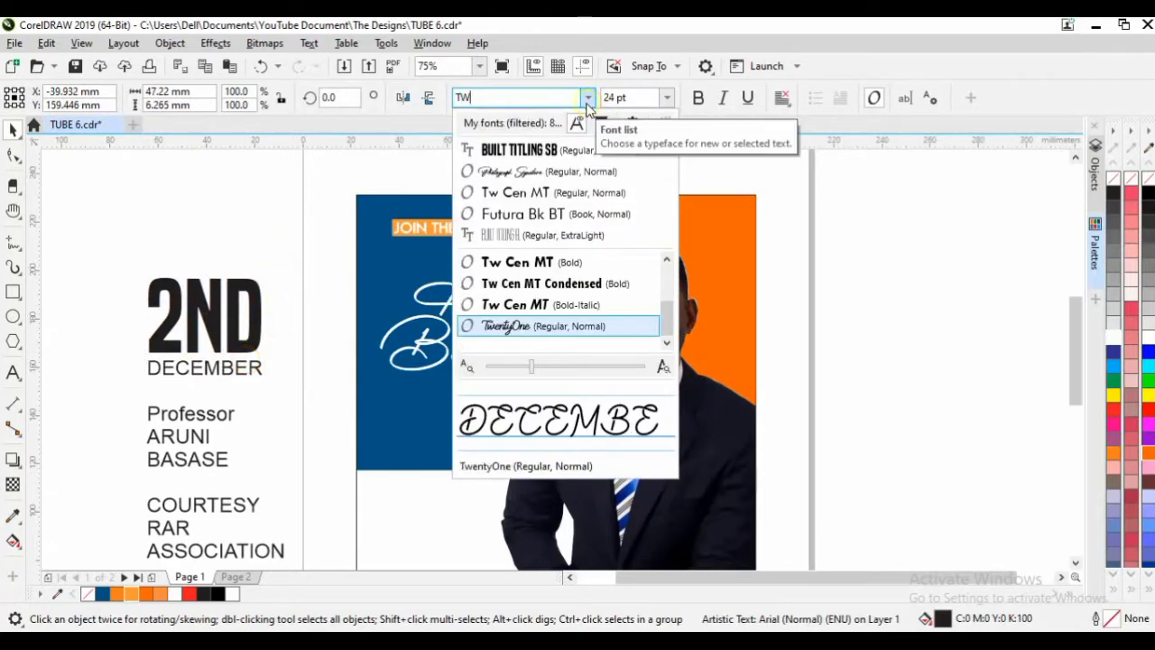
click(580, 265)
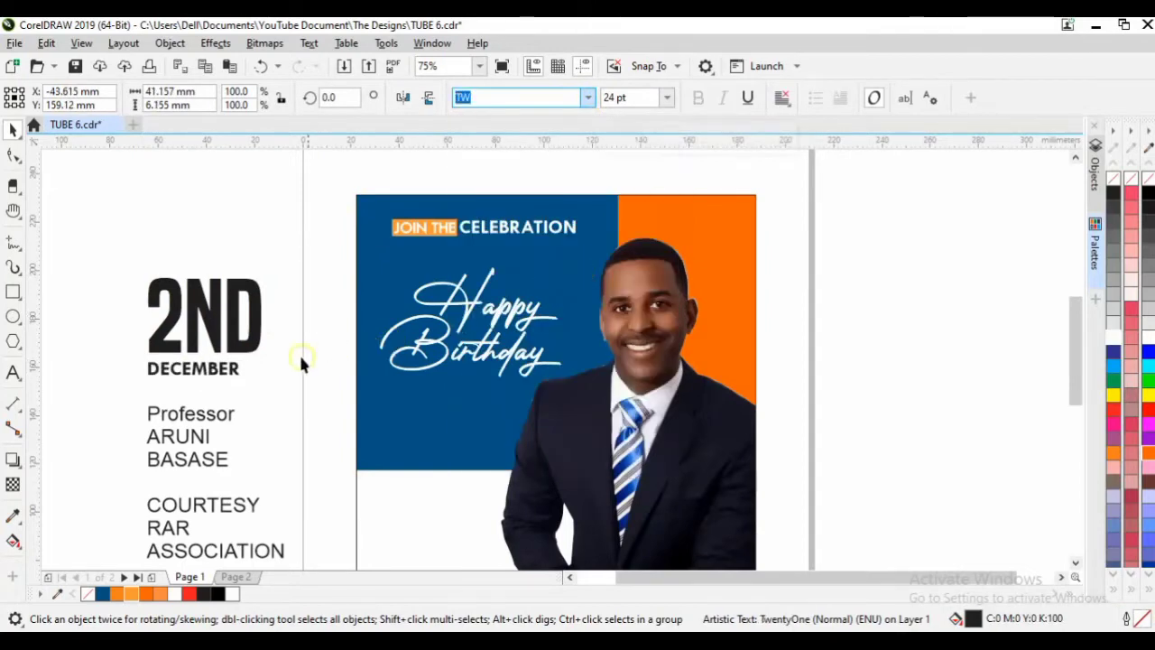
click(232, 384)
drag(245, 381, 258, 394)
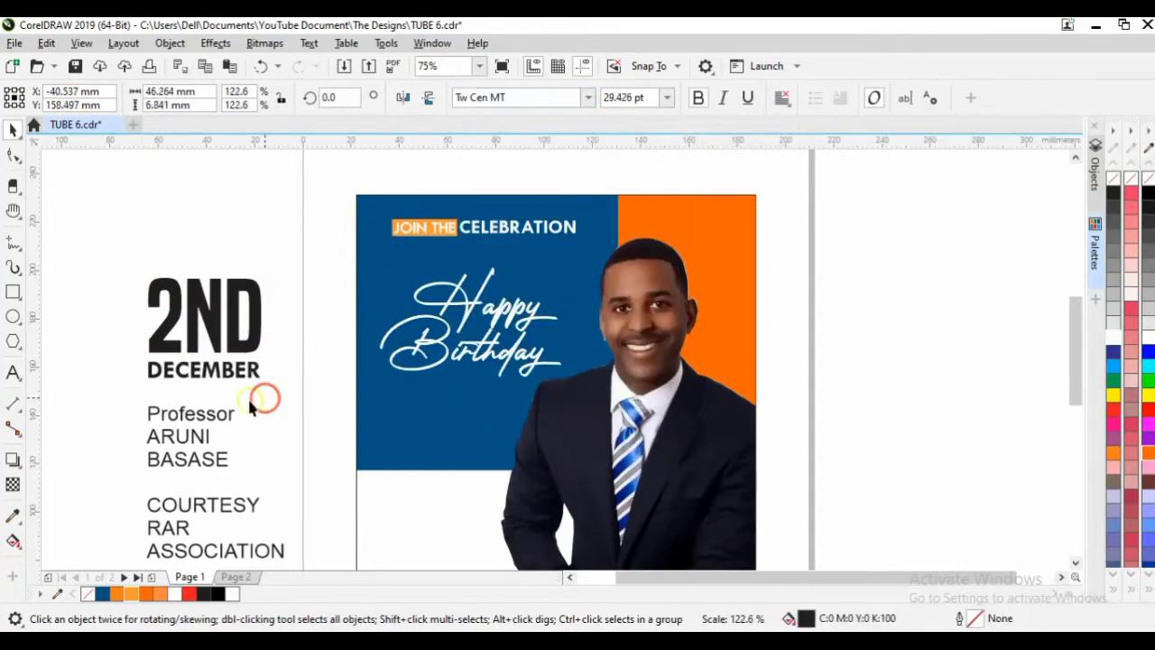
drag(137, 391, 740, 237)
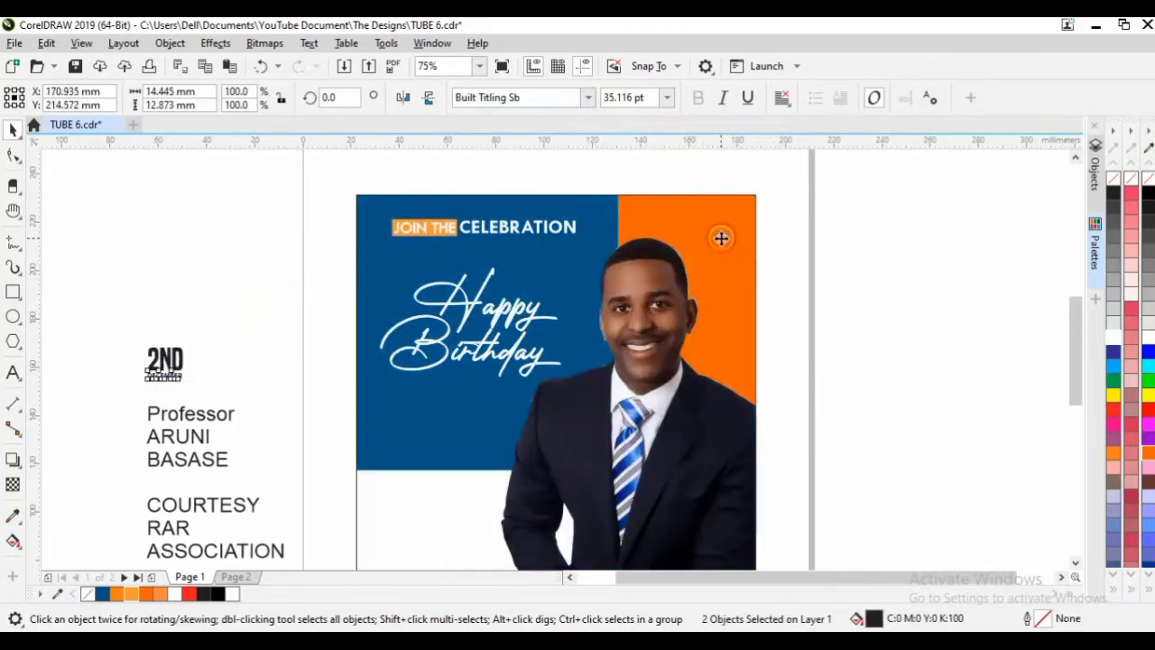
Group 2ND and DECEMBER into one object and colour it white.
click(169, 44)
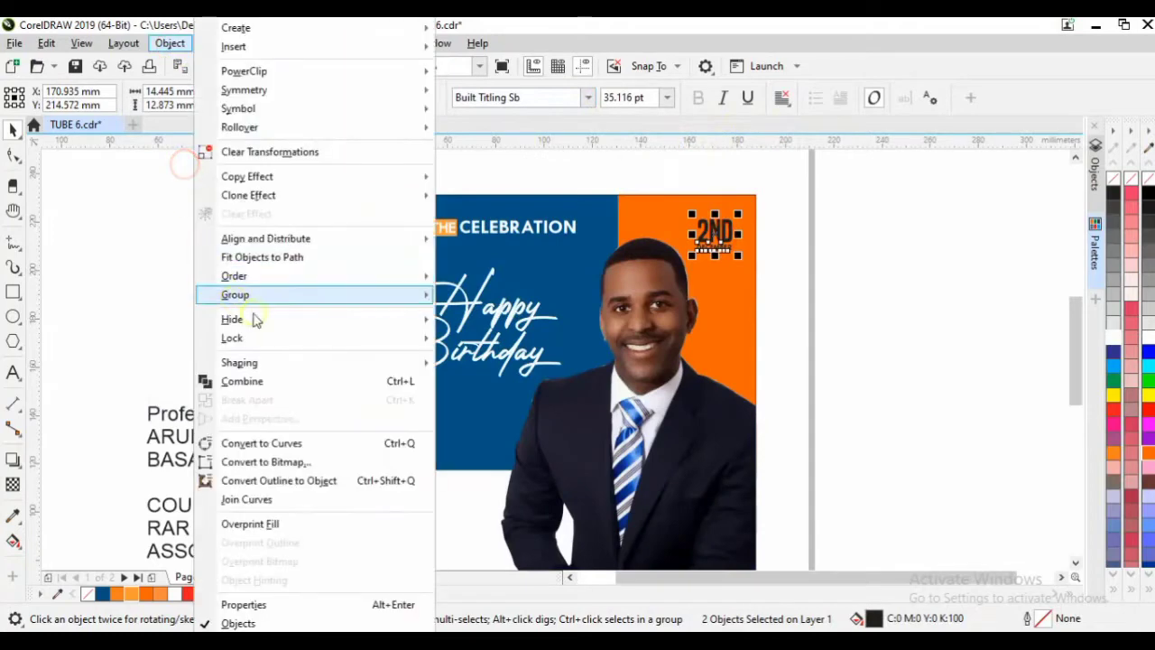
click(262, 296)
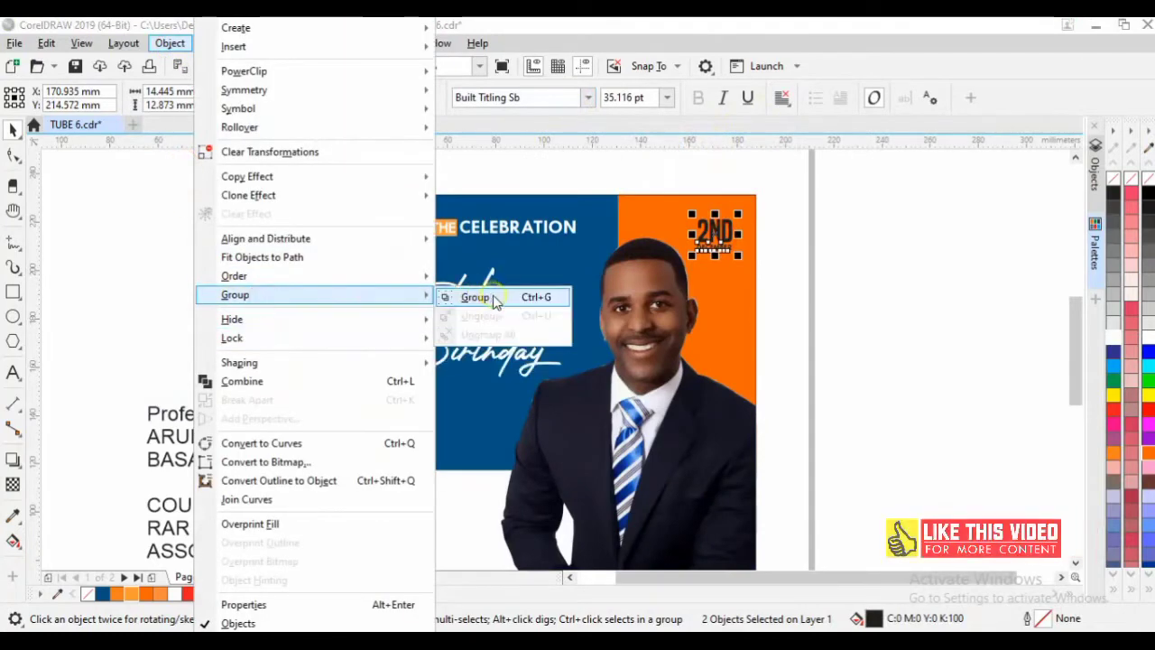
click(469, 297)
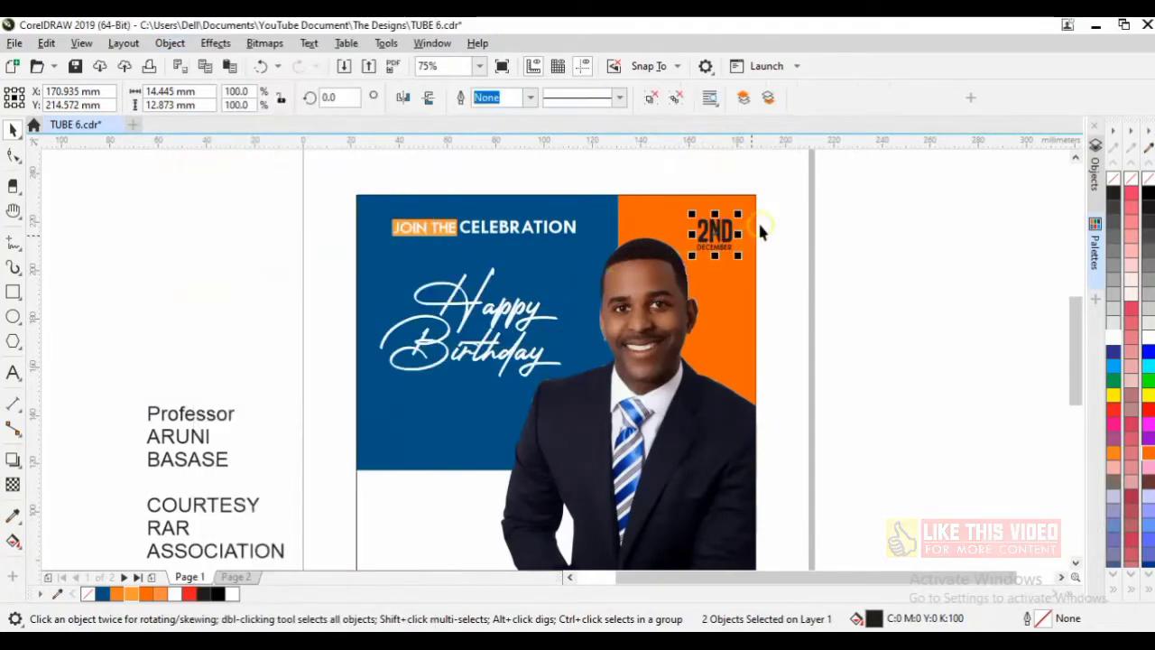
click(1113, 334)
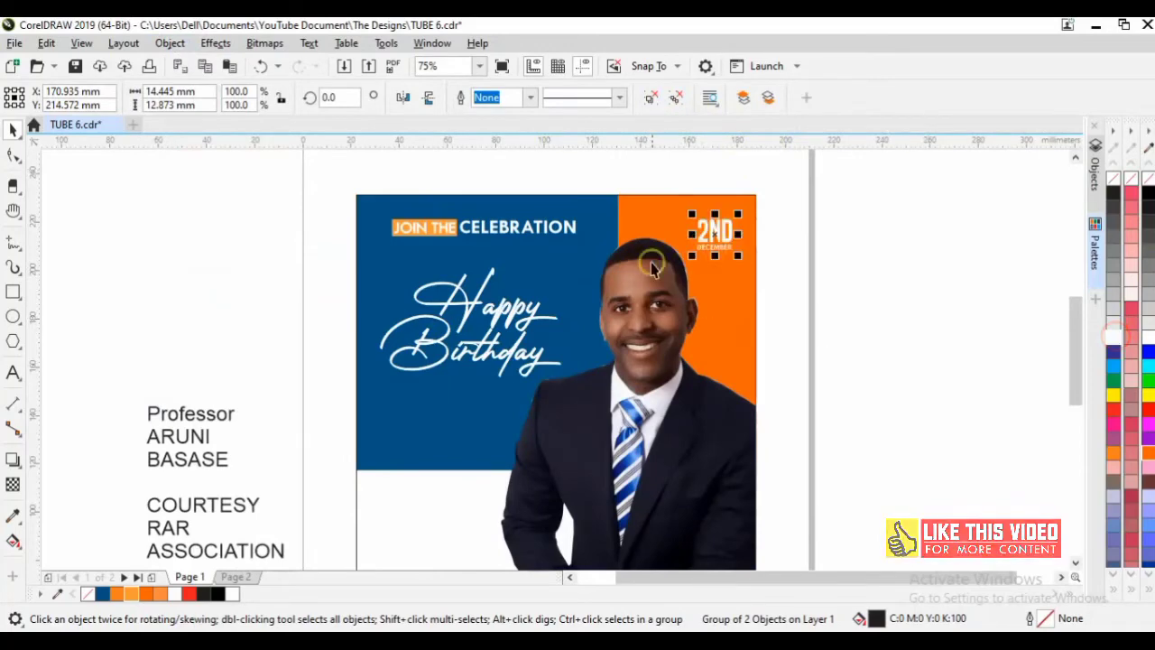
Top-align the date group with the JOIN THE CELEBRATION heading.
shift+click(560, 232)
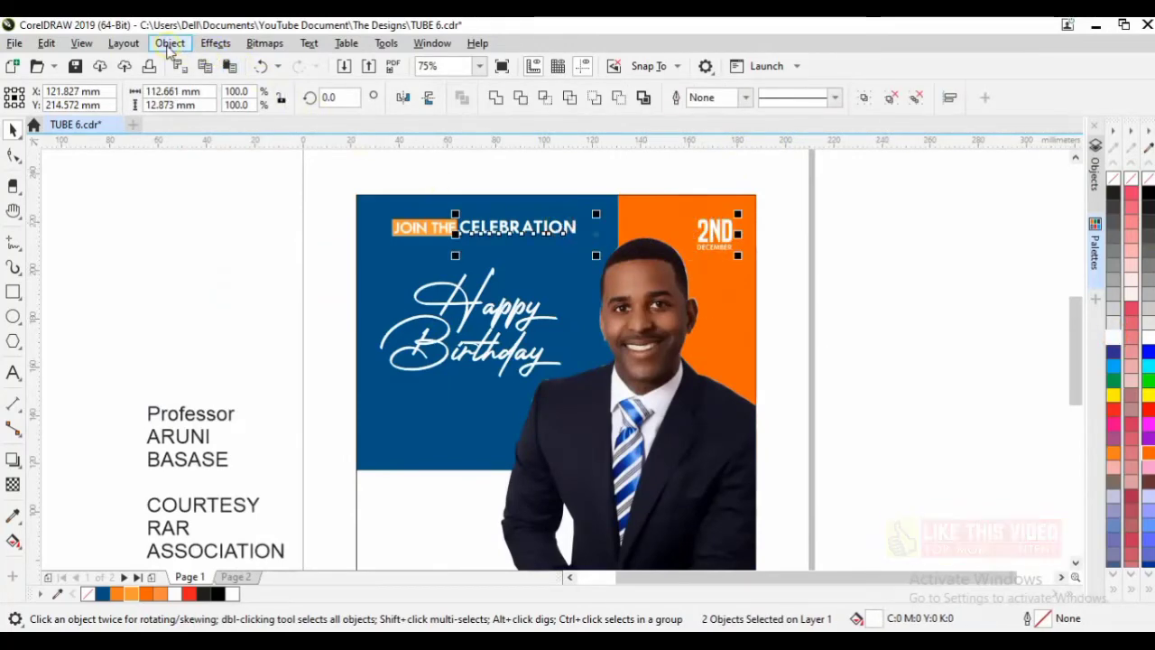
click(169, 45)
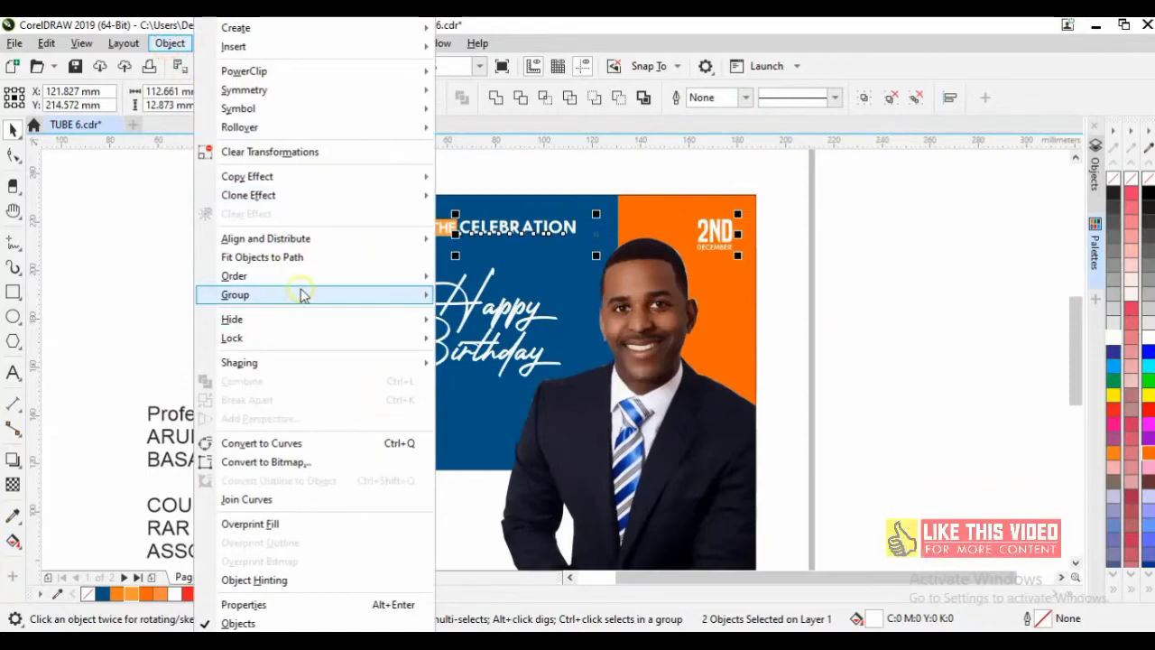
mouse_move(401, 238)
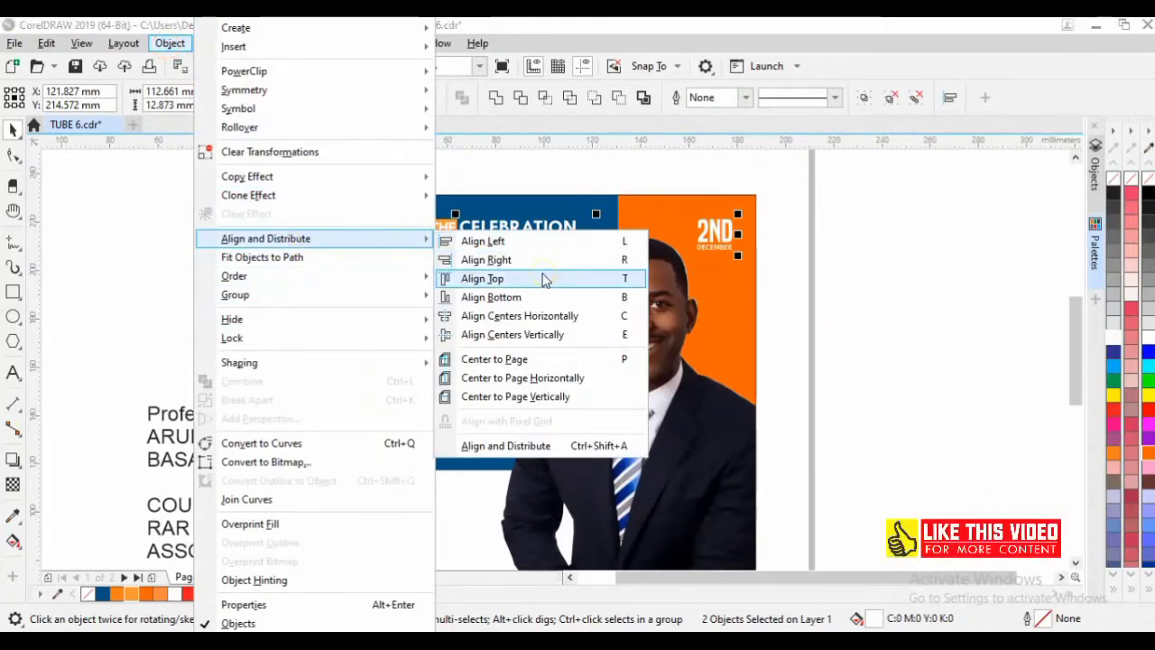
click(545, 279)
Enlarge the 2ND DECEMBER group to about 130%.
click(795, 253)
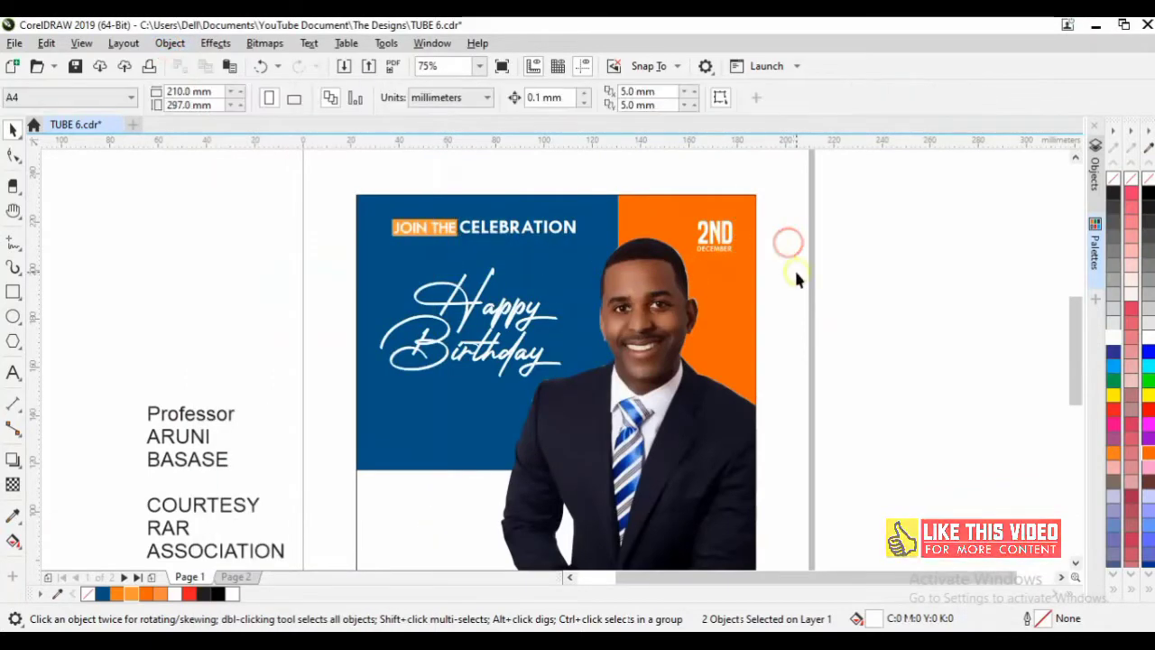
click(714, 234)
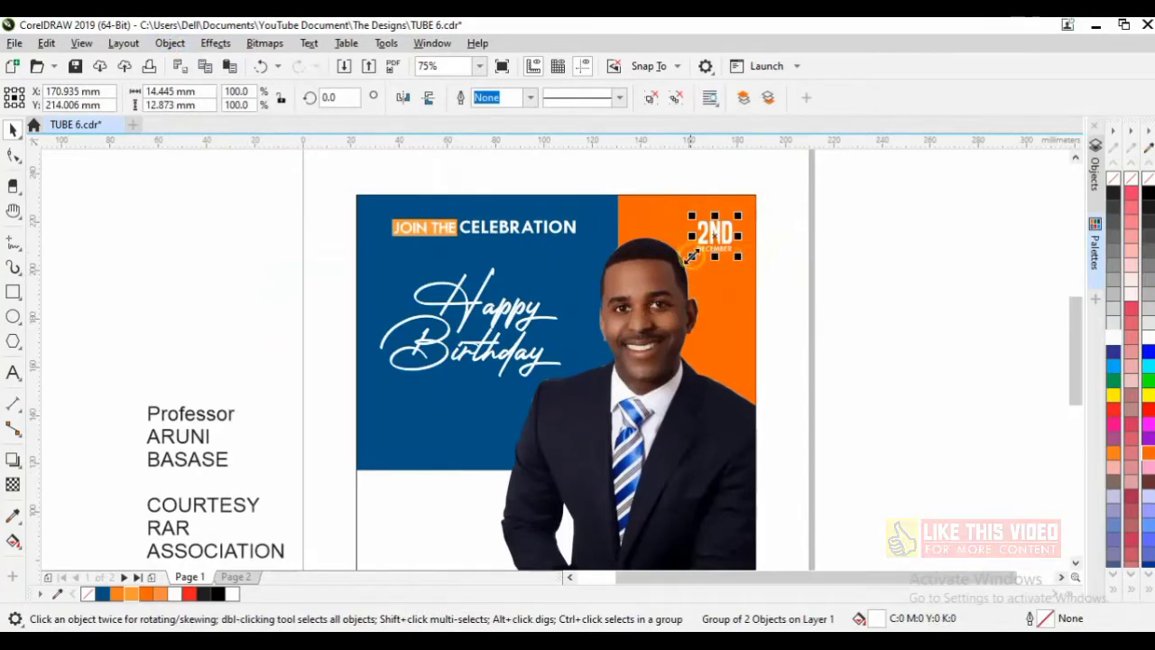
mouse_move(691, 257)
mouse_down()
mouse_move(675, 274)
mouse_move(683, 265)
mouse_up()
click(864, 335)
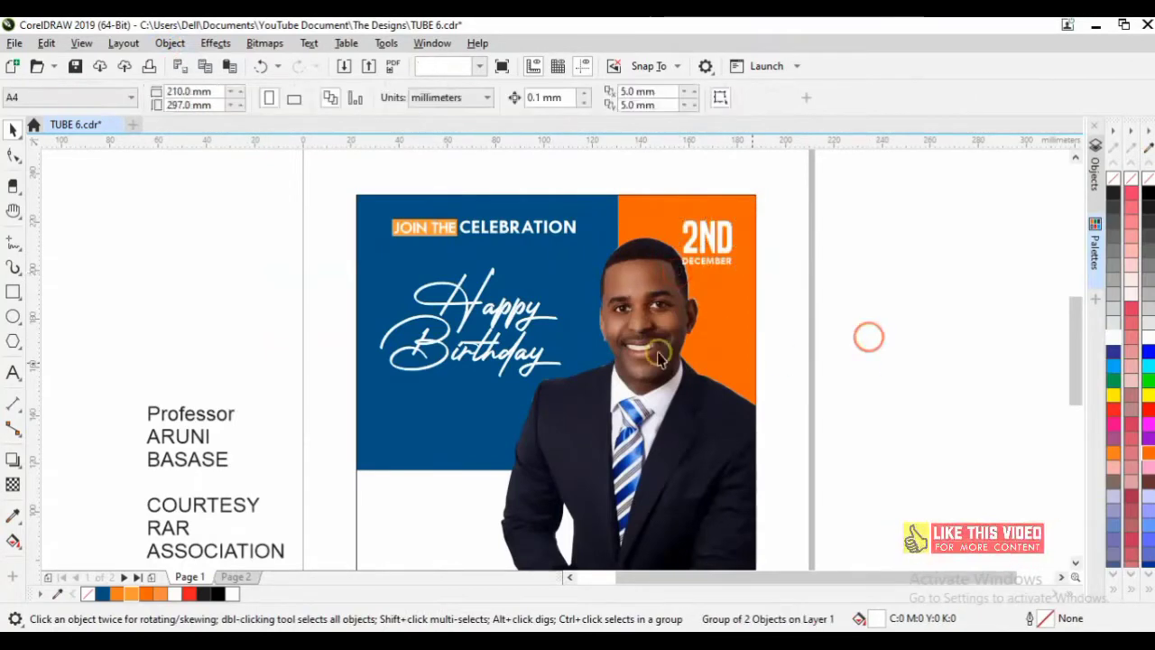
Edit the photo frame's contents and reposition the portrait slightly.
click(656, 351)
double_click(656, 351)
click(665, 400)
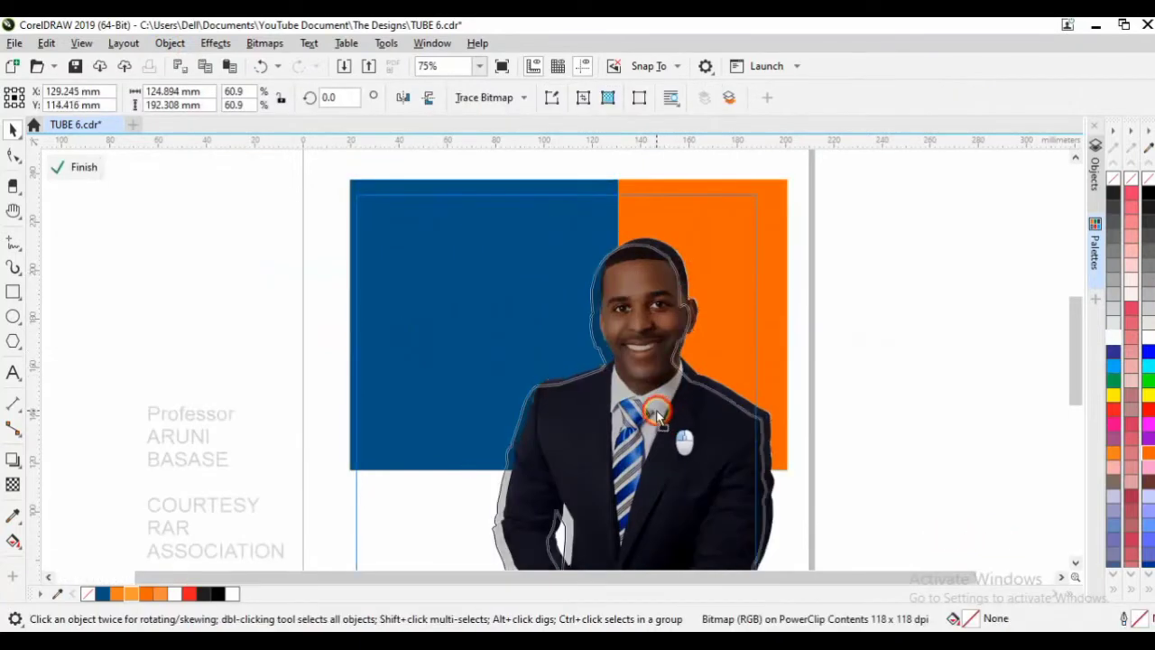
drag(657, 417, 653, 412)
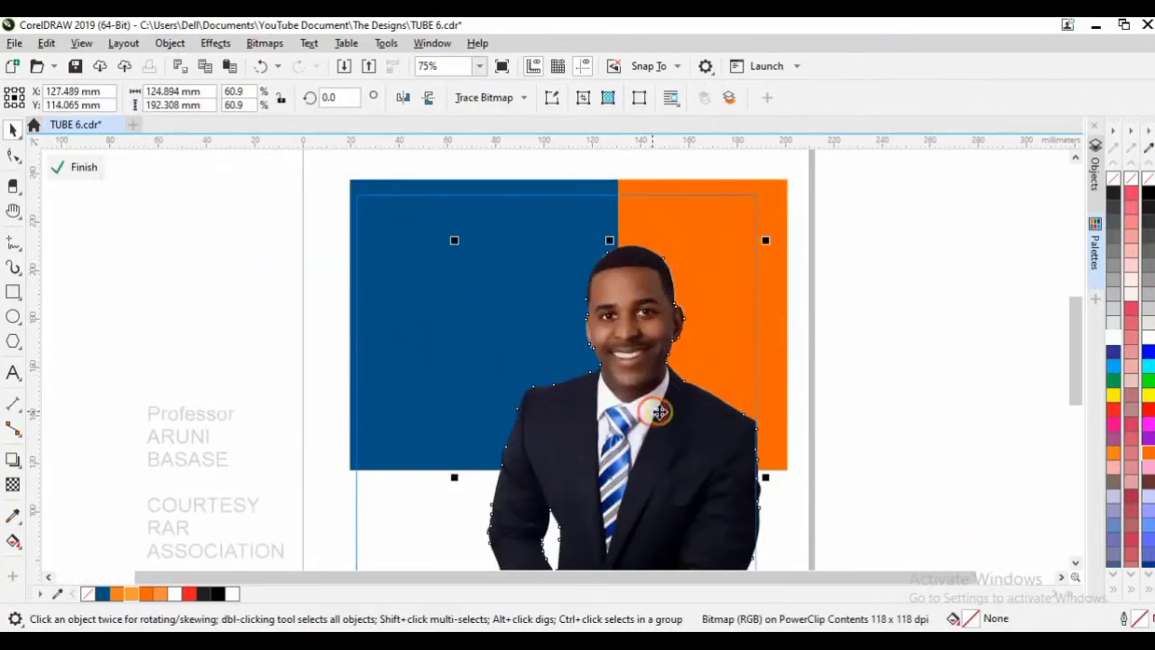
click(911, 335)
Shorten the blue and orange panels to about 97.4% height.
click(895, 344)
click(776, 417)
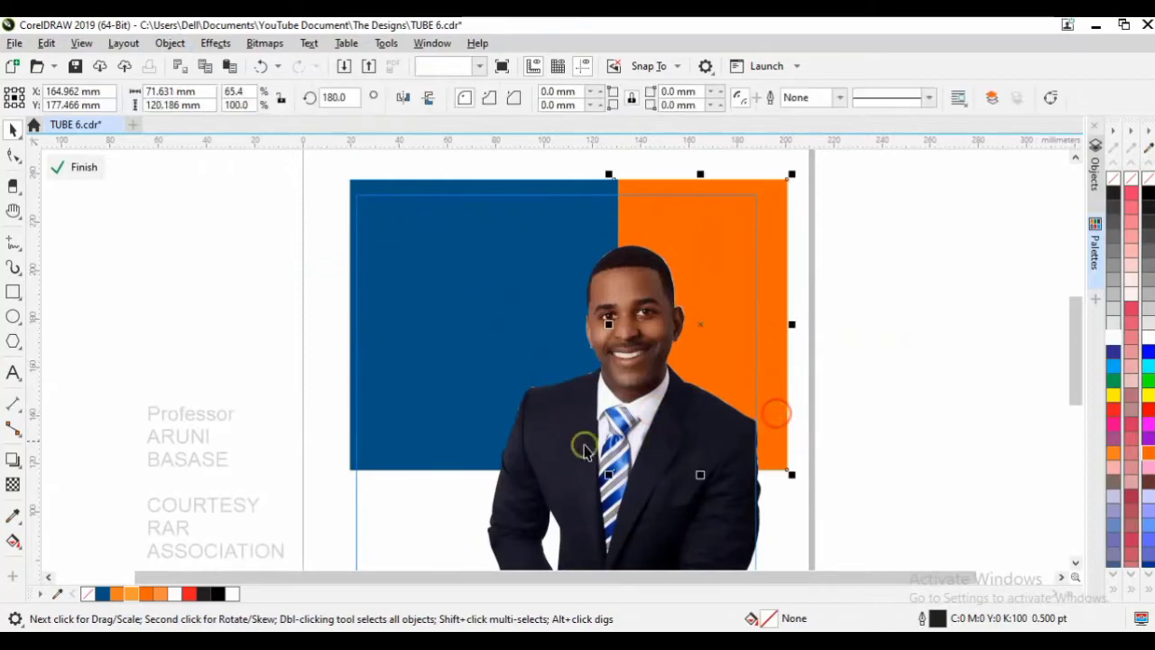
shift+click(476, 421)
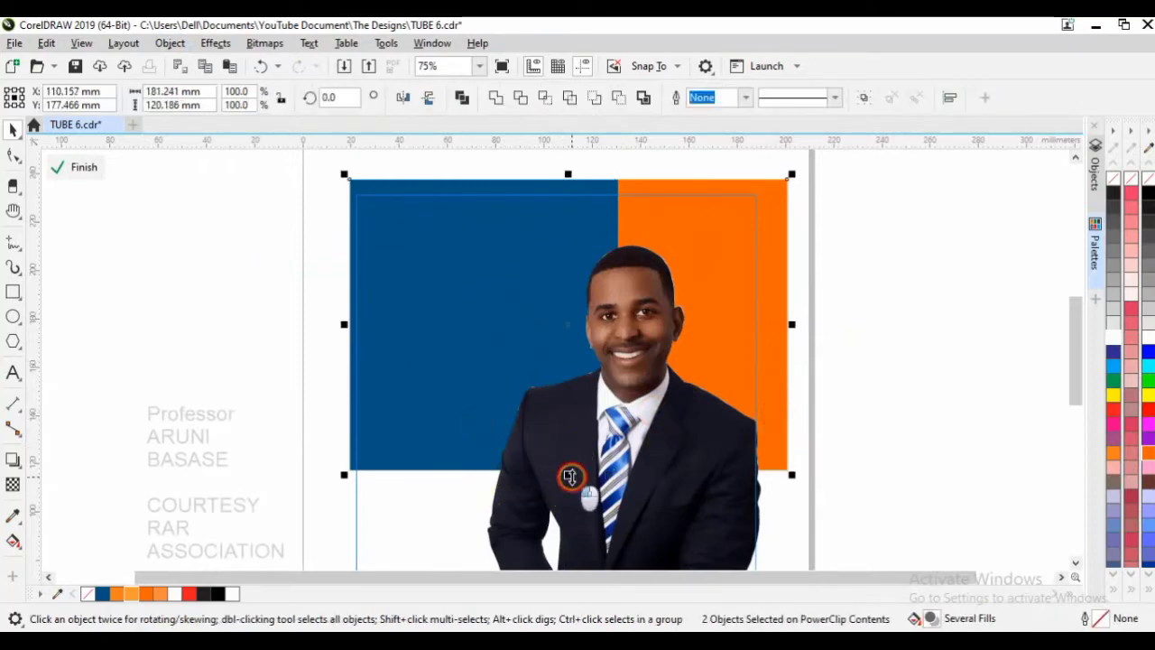
drag(570, 476, 568, 466)
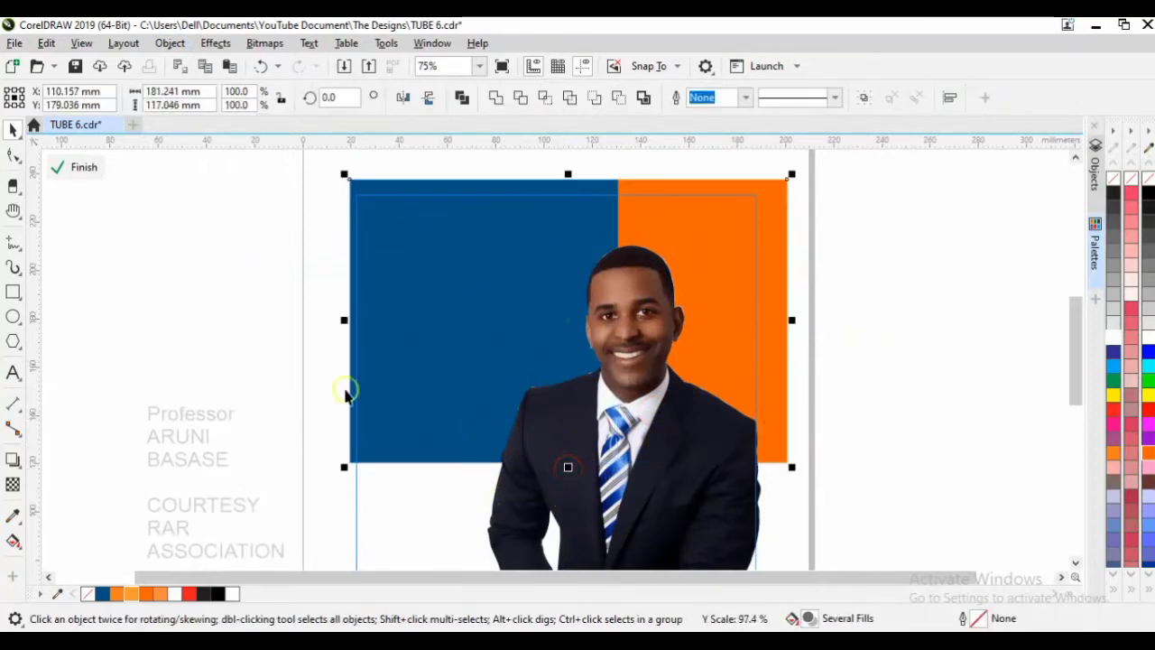
Nudge the portrait slightly right and finish editing the frame contents.
click(691, 490)
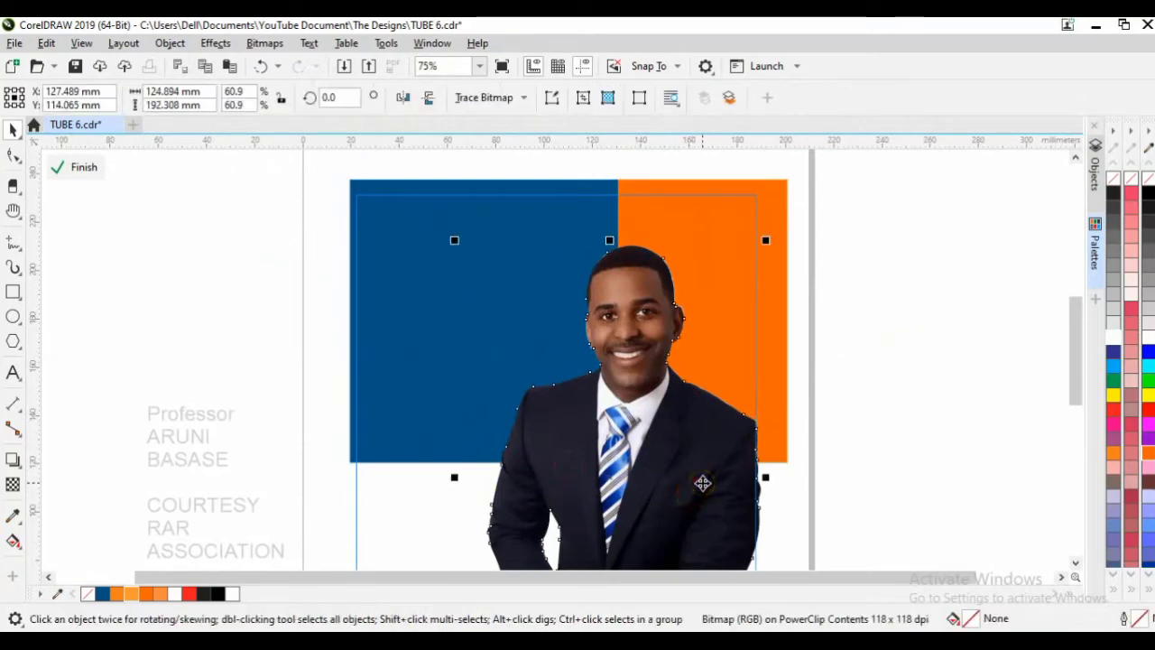
drag(702, 483, 703, 483)
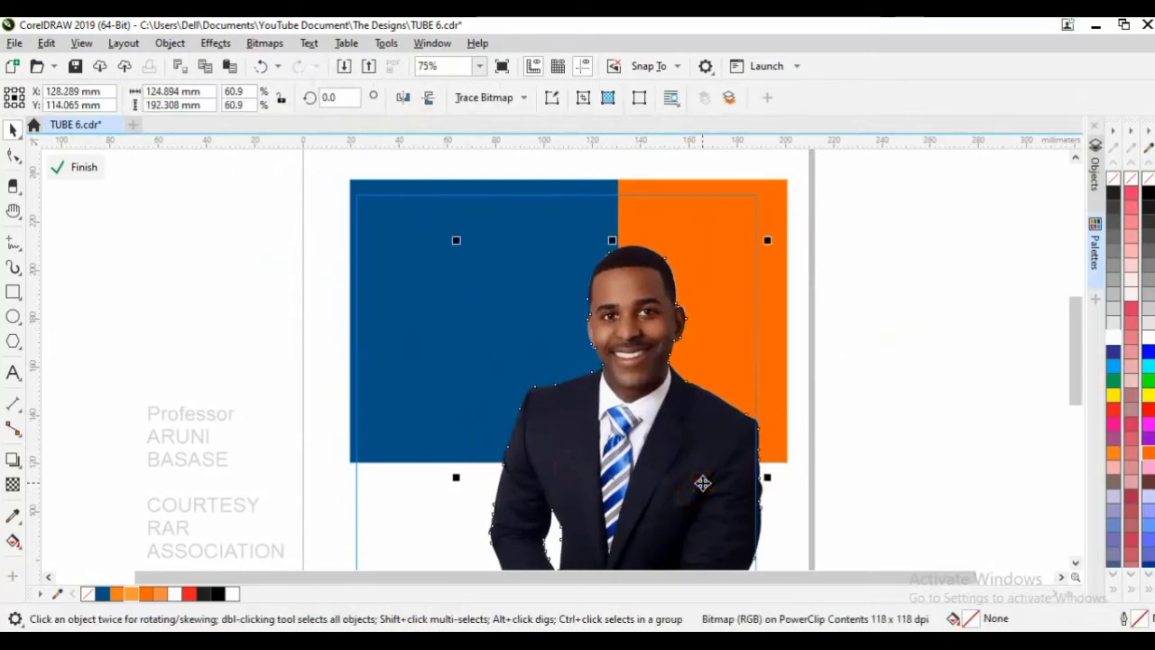
ctrl+click(878, 366)
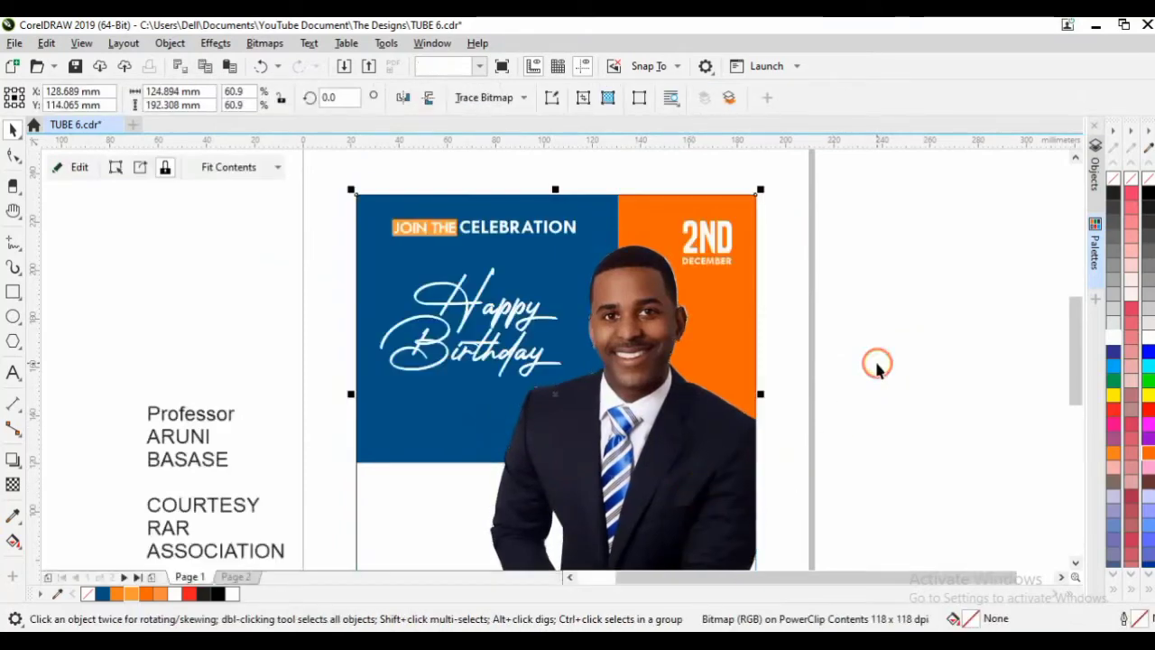
click(912, 355)
click(812, 288)
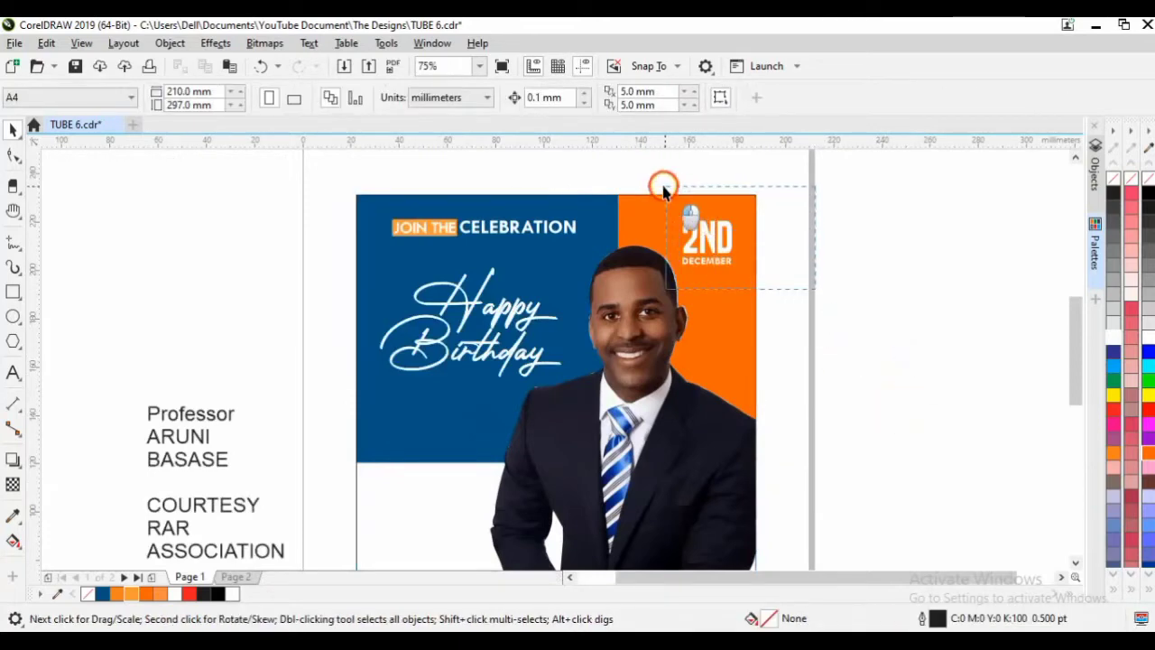
Enlarge the 2ND DECEMBER date group slightly.
click(677, 269)
drag(677, 269, 674, 272)
click(877, 284)
click(879, 327)
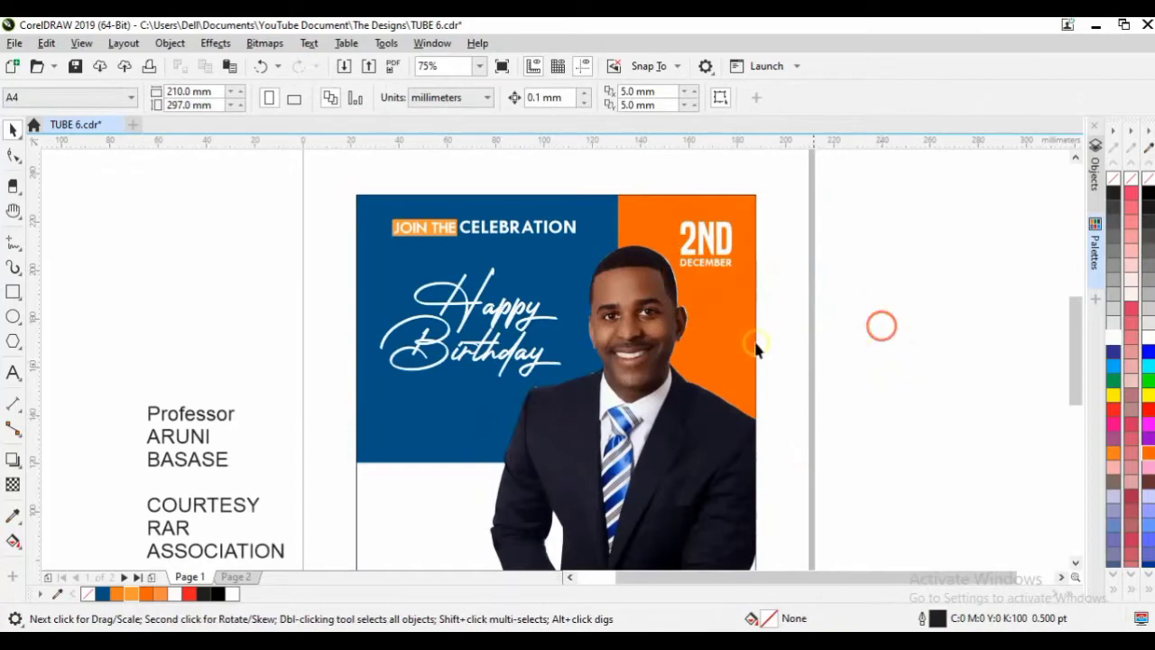
Enlarge Happy Birthday slightly and give it a strong, offset Multiply drop shadow (78 opacity).
drag(308, 394, 610, 252)
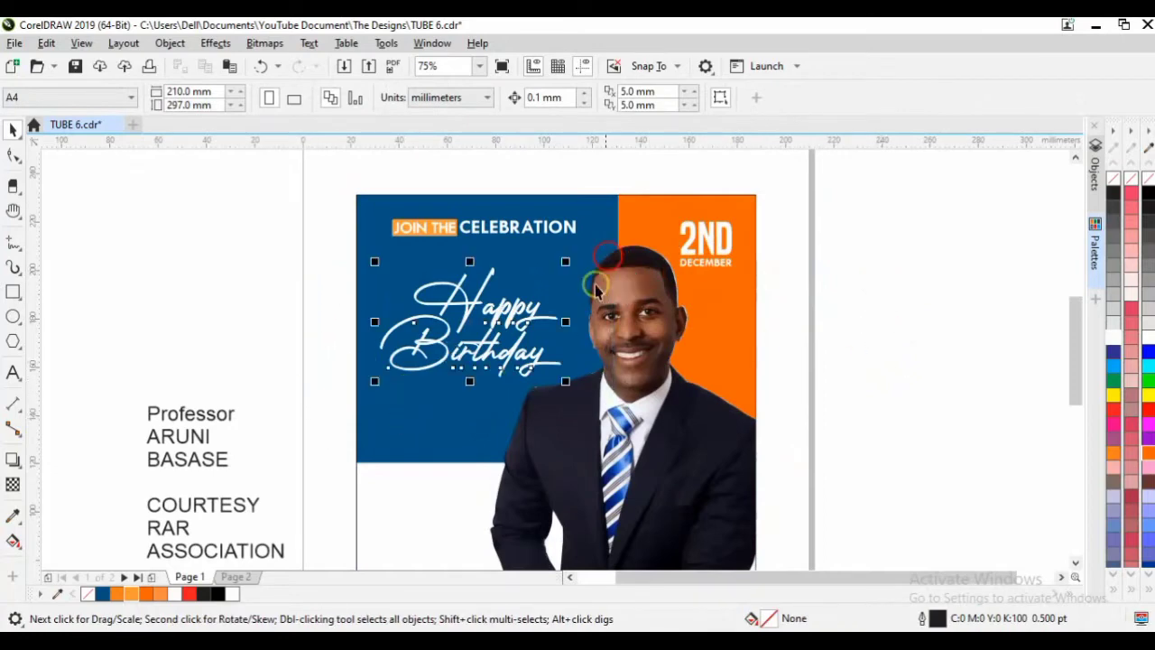
drag(570, 385, 567, 383)
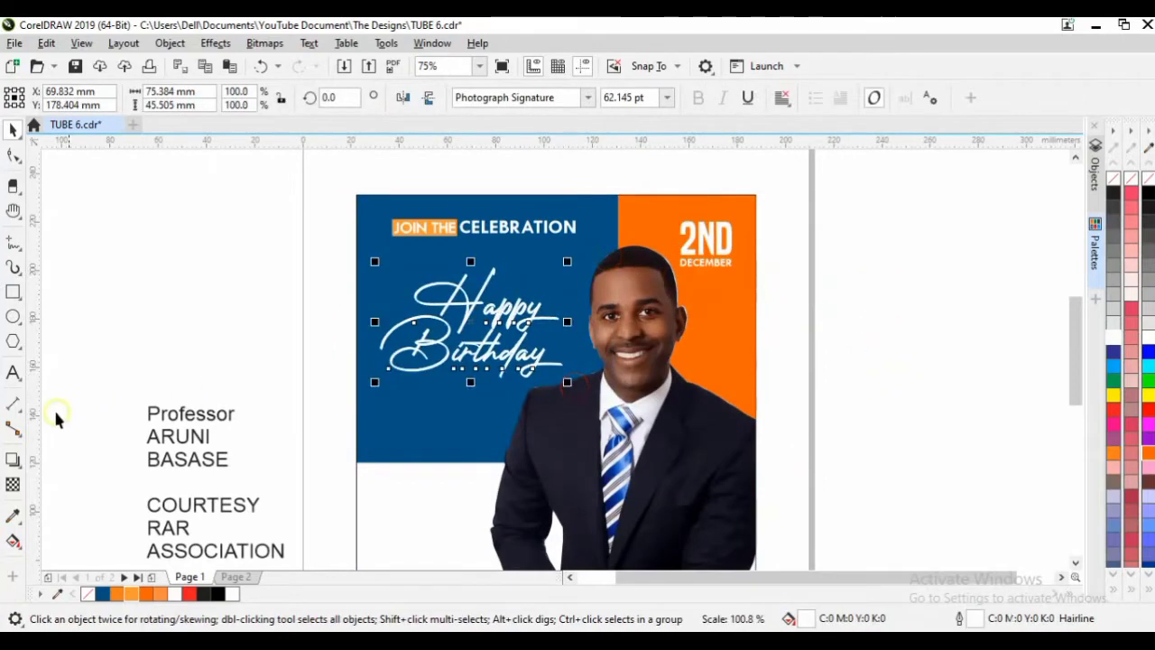
click(13, 460)
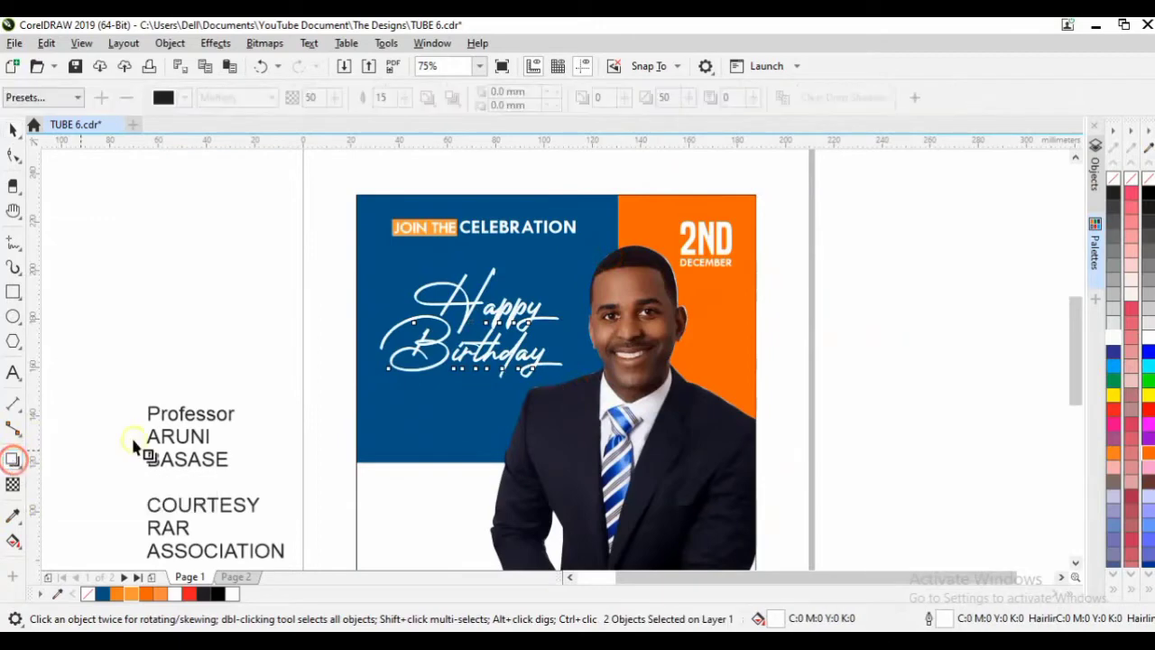
scroll(487, 359, up, 2)
drag(456, 296, 507, 414)
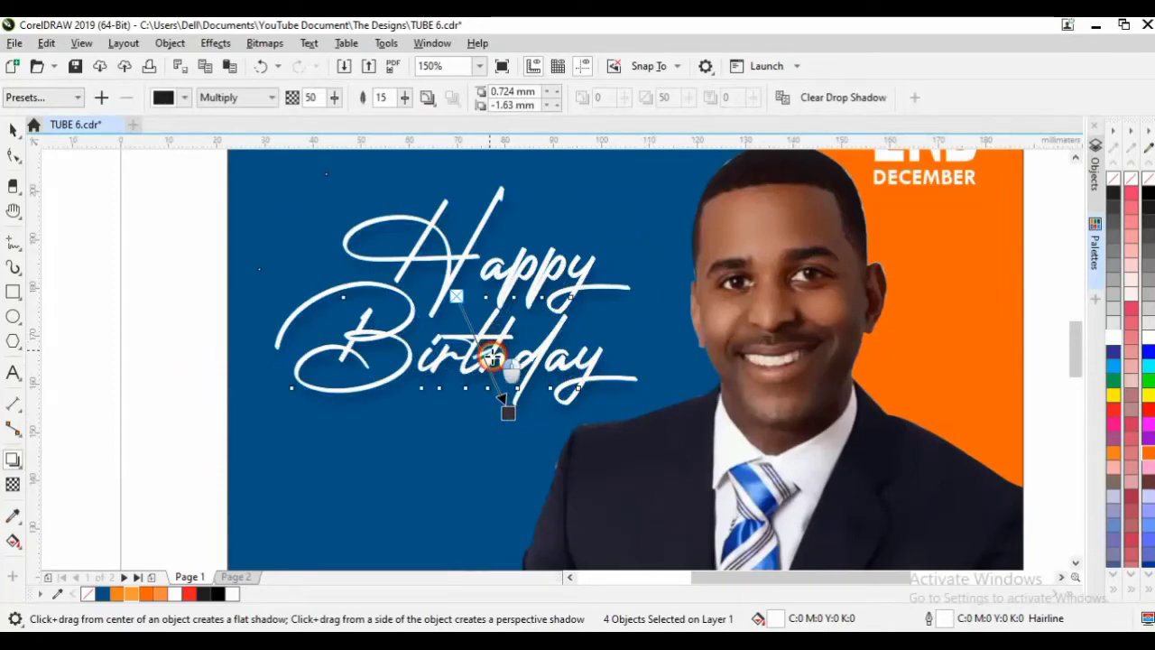
drag(492, 356, 510, 416)
scroll(499, 364, down, 1)
key(space)
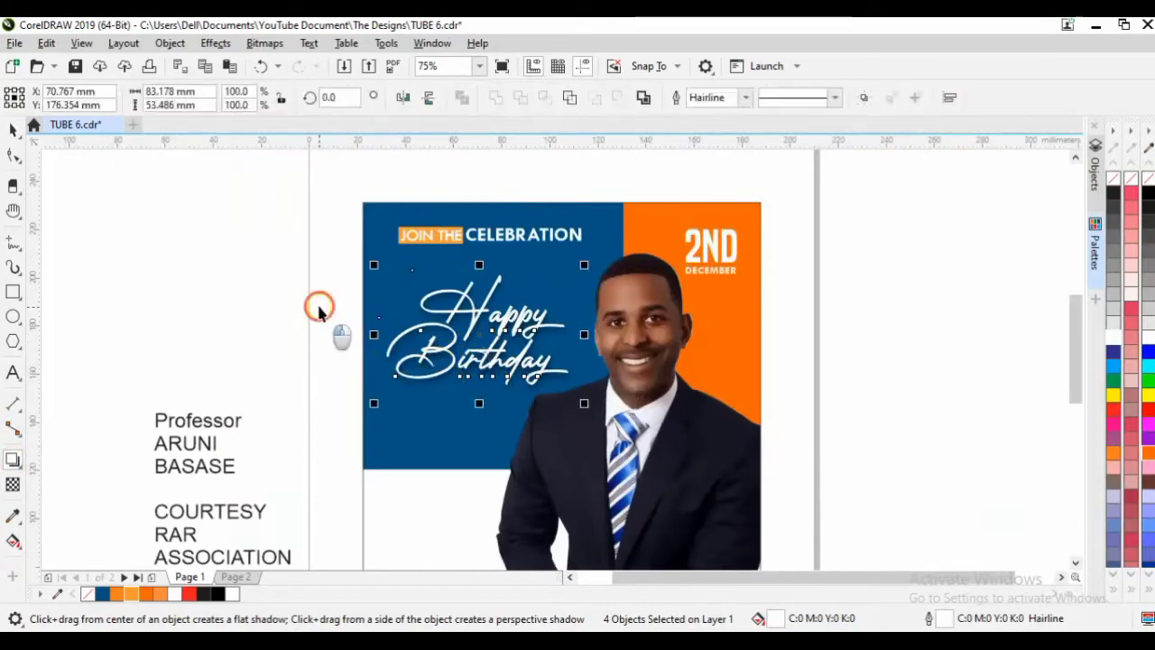
click(318, 309)
click(407, 256)
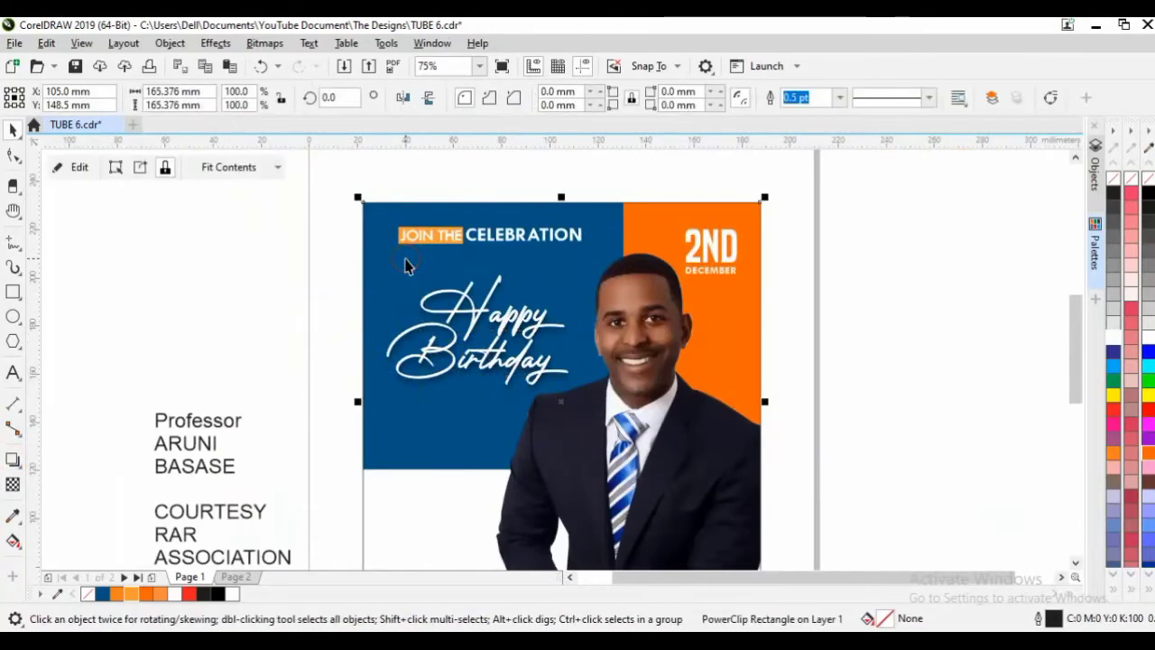
Cast a drop shadow from the orange box behind JOIN THE.
ctrl+click(404, 236)
scroll(415, 238, up, 1)
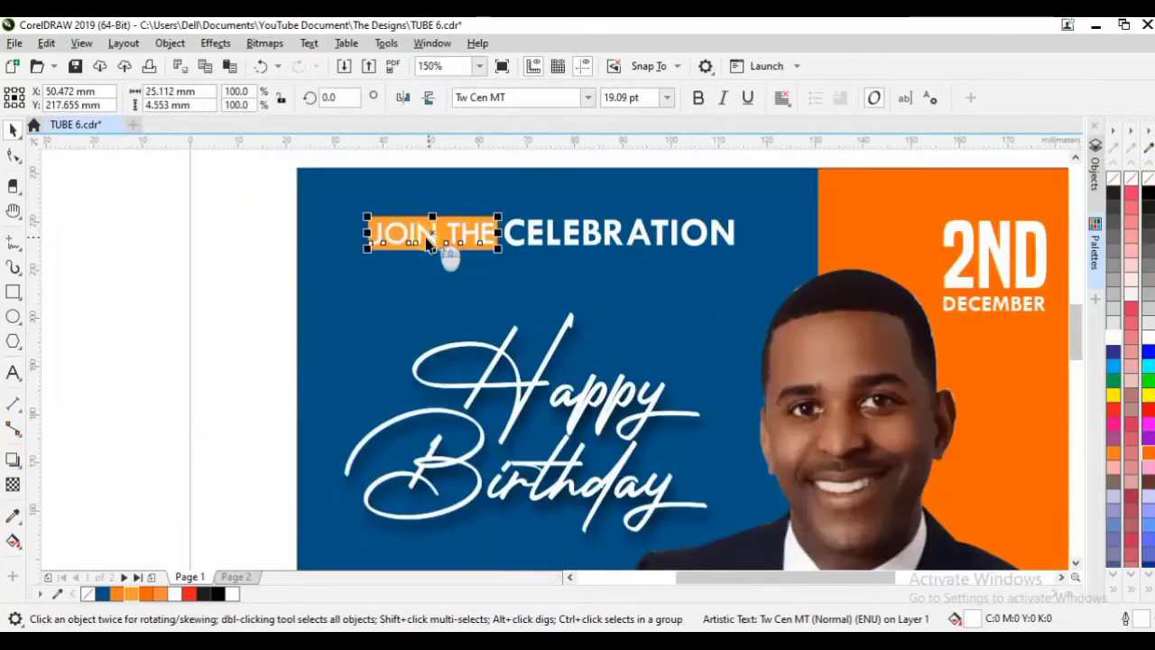
alt+click(386, 227)
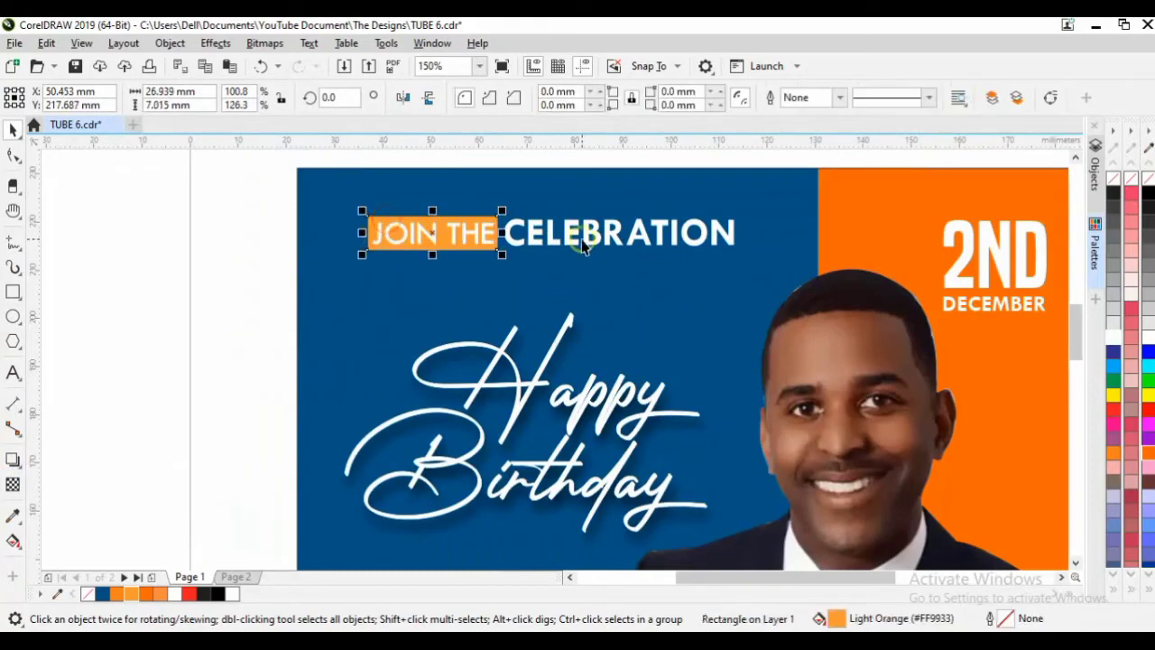
click(12, 460)
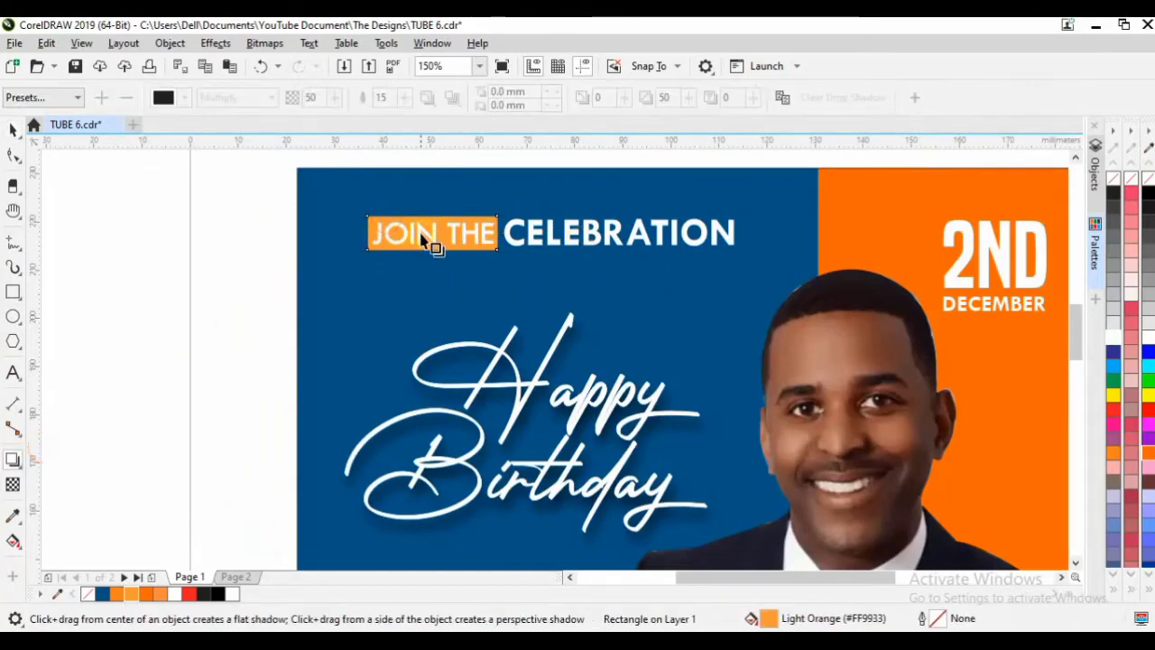
drag(431, 231, 441, 259)
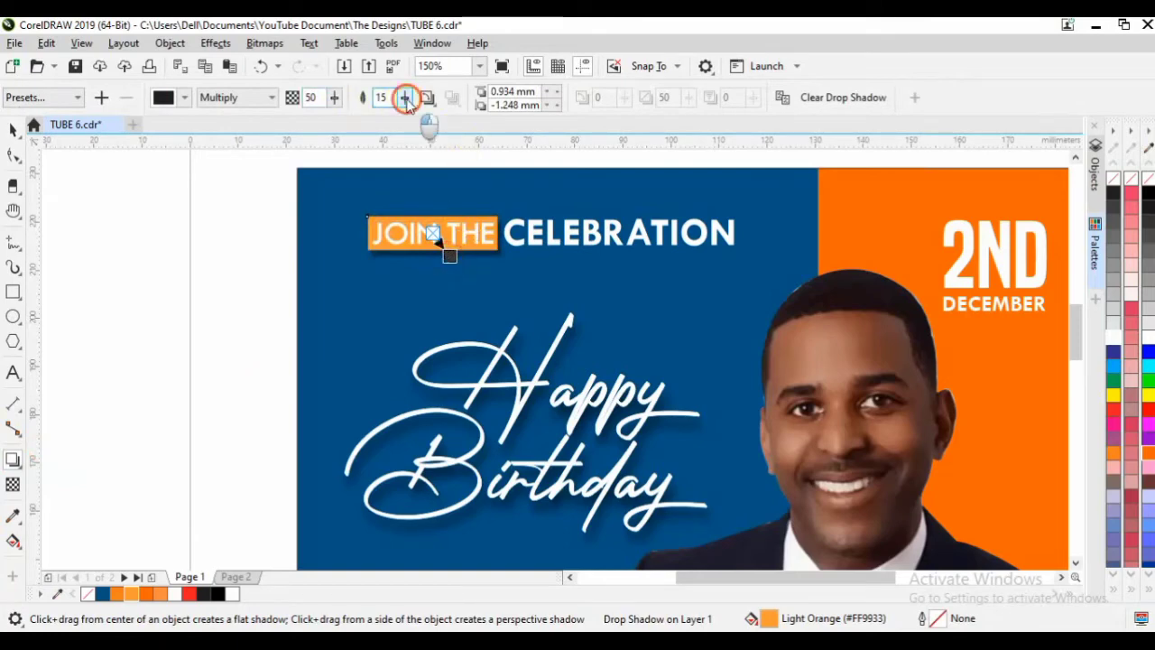
Set the label shadow's feathering to 77 and opacity to 66, then view the whole flyer.
drag(406, 99, 435, 140)
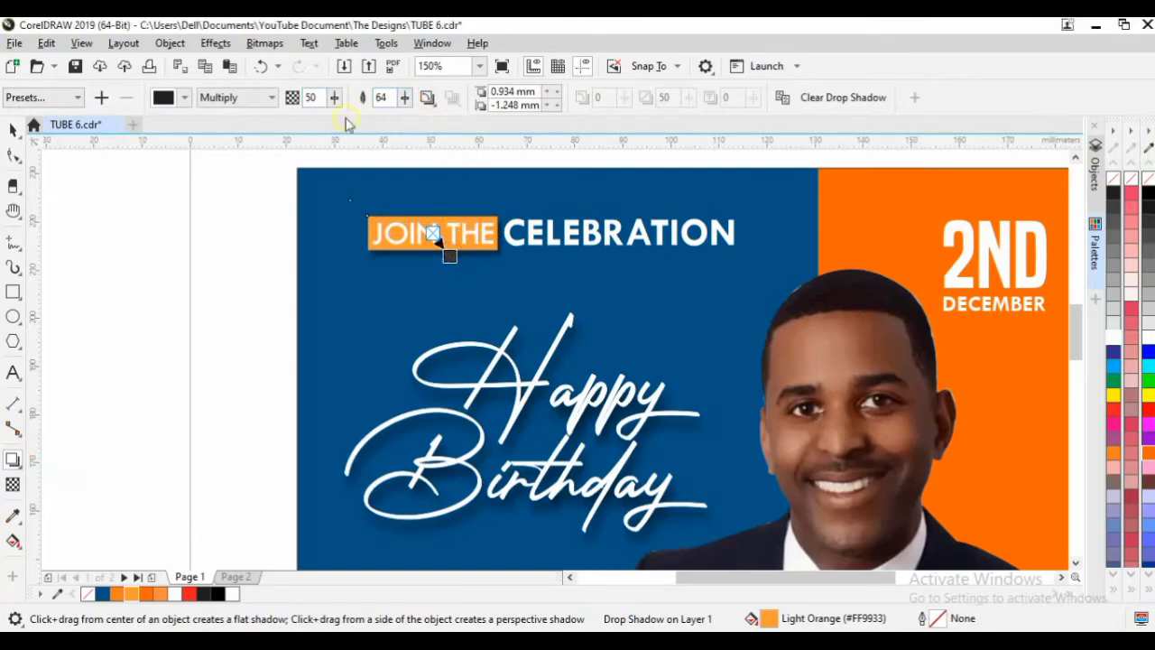
drag(406, 99, 415, 116)
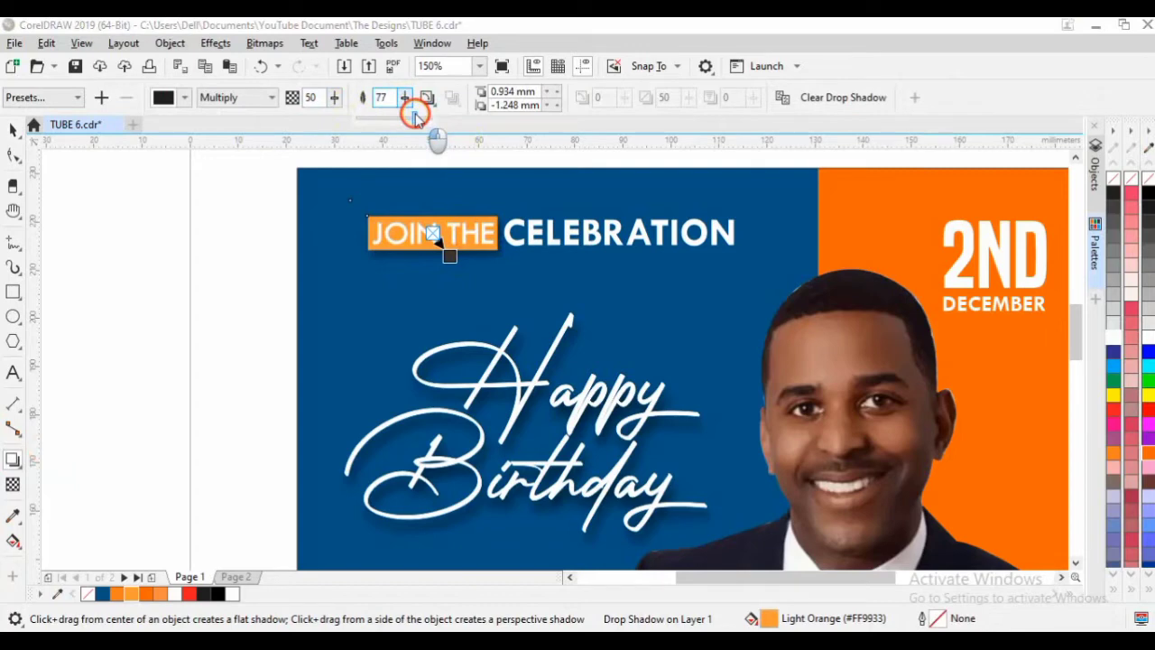
drag(332, 98, 343, 106)
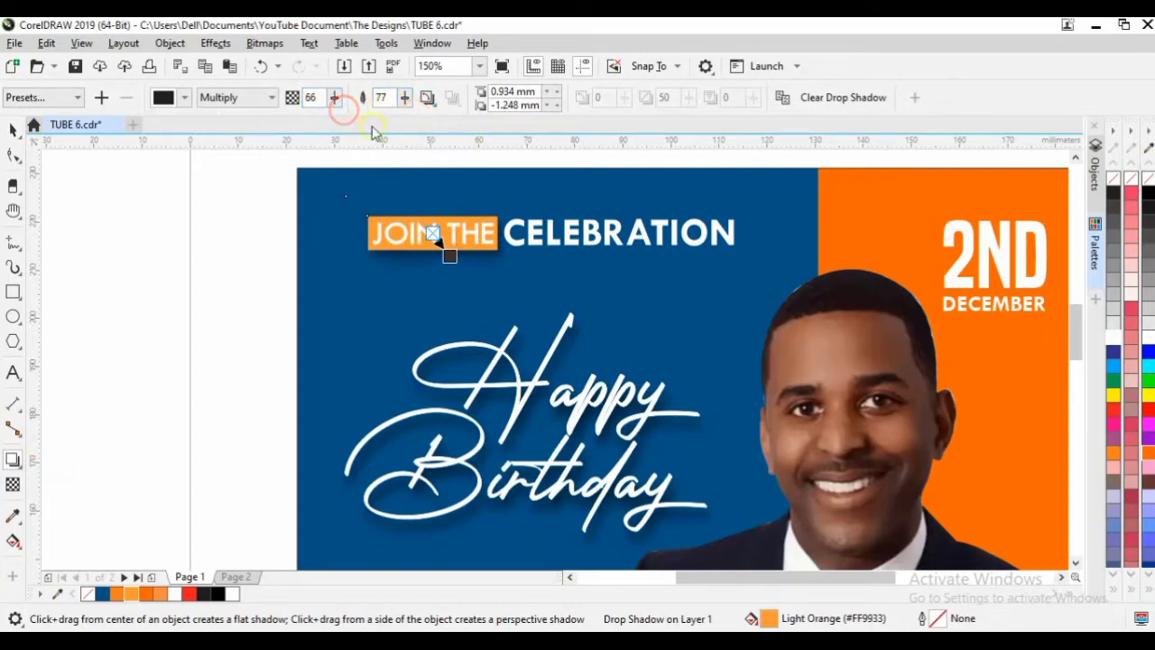
key(space)
click(200, 310)
click(323, 206)
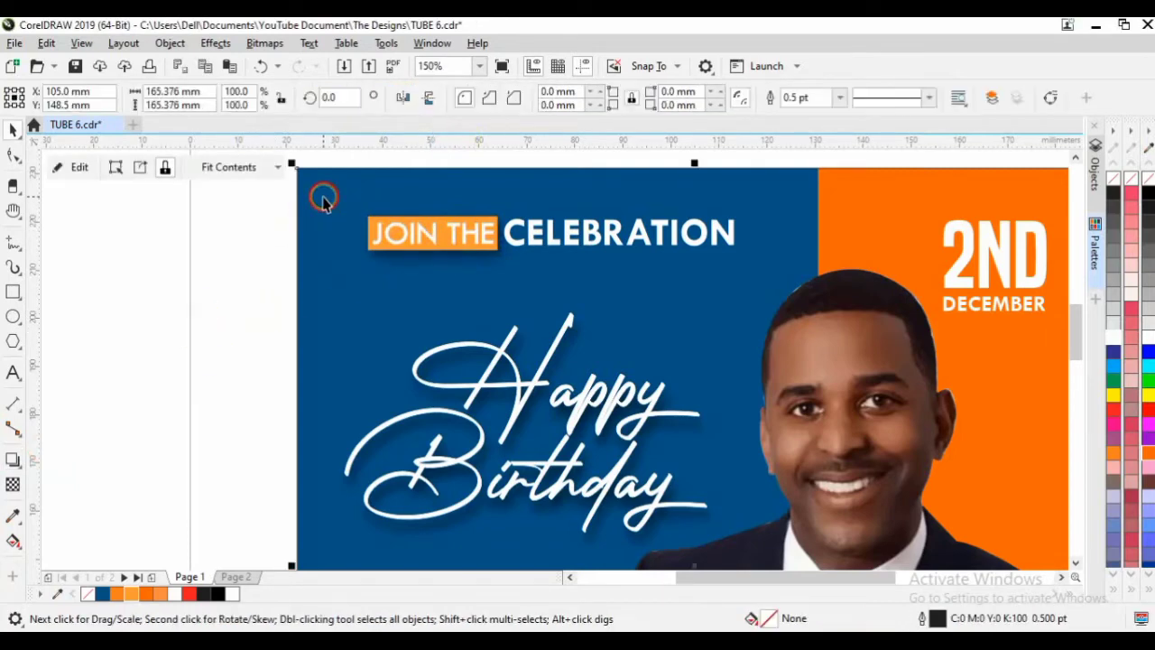
key(F3)
click(270, 263)
click(240, 294)
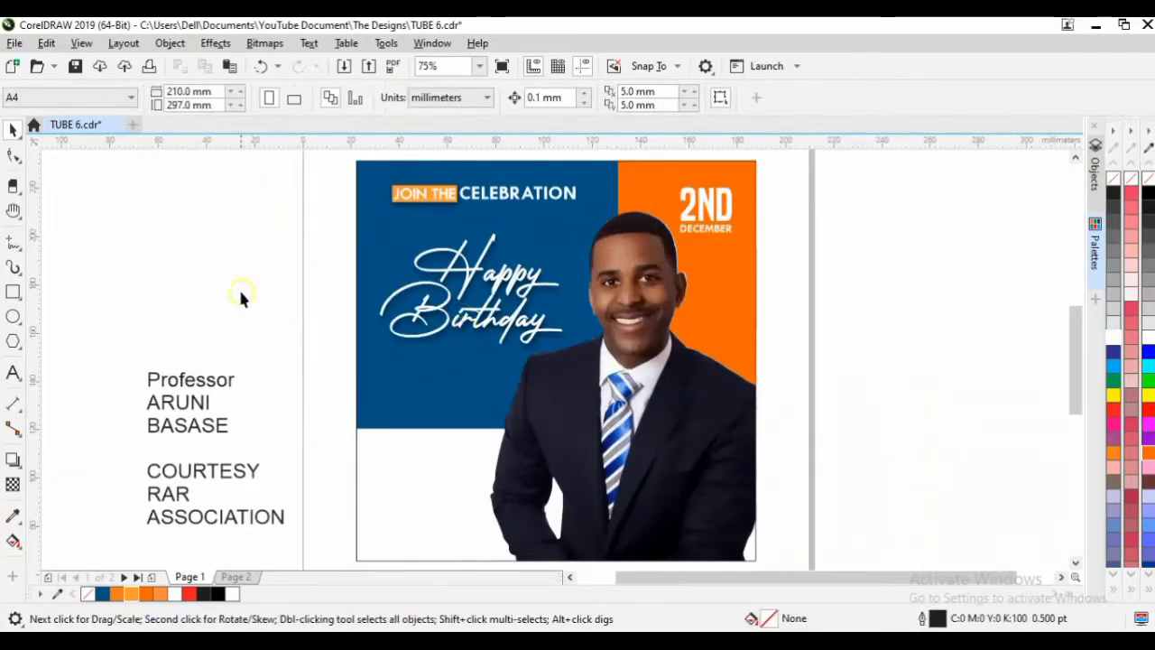
Set Professor in Tw Cen MT and change it to UPPERCASE.
click(204, 382)
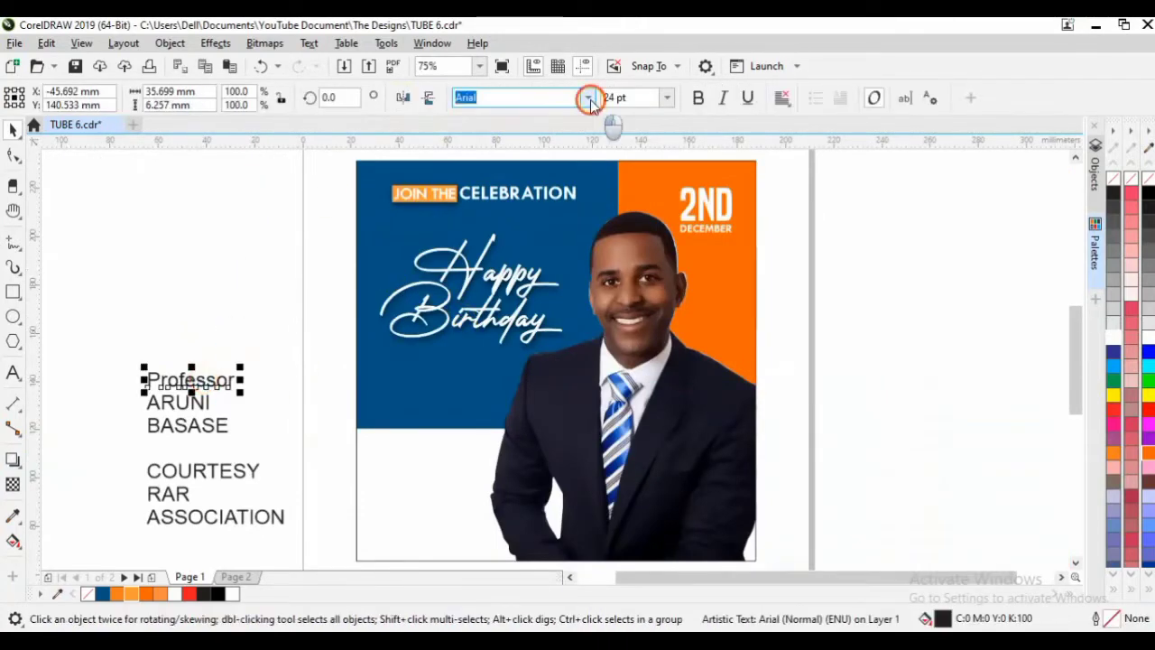
click(588, 99)
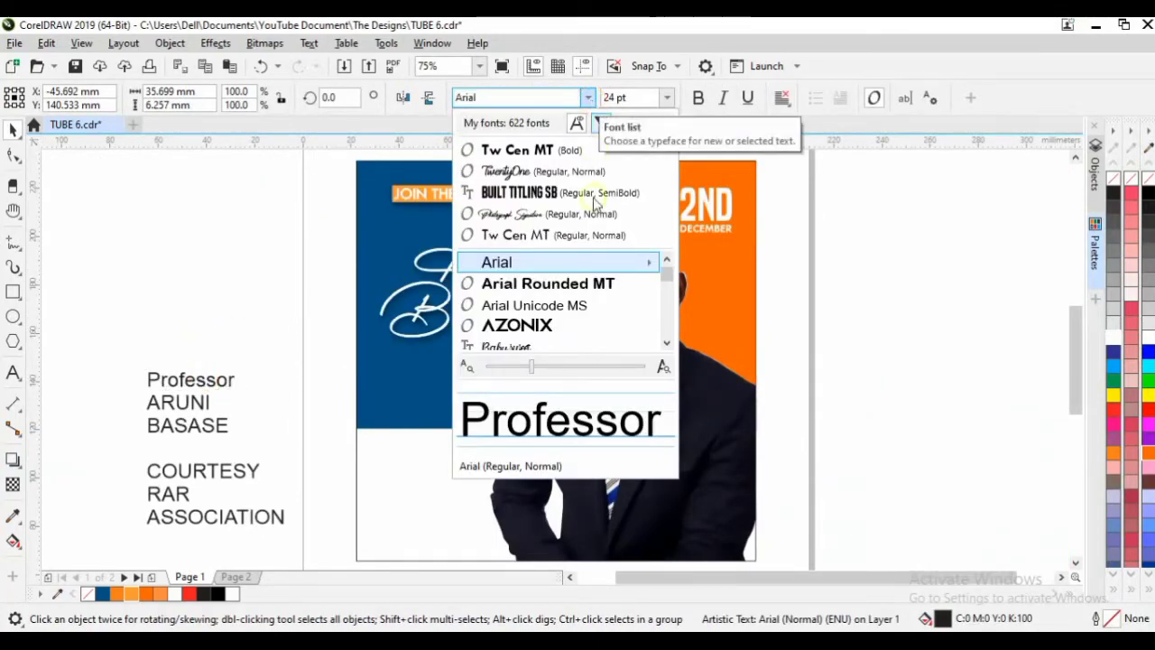
click(592, 235)
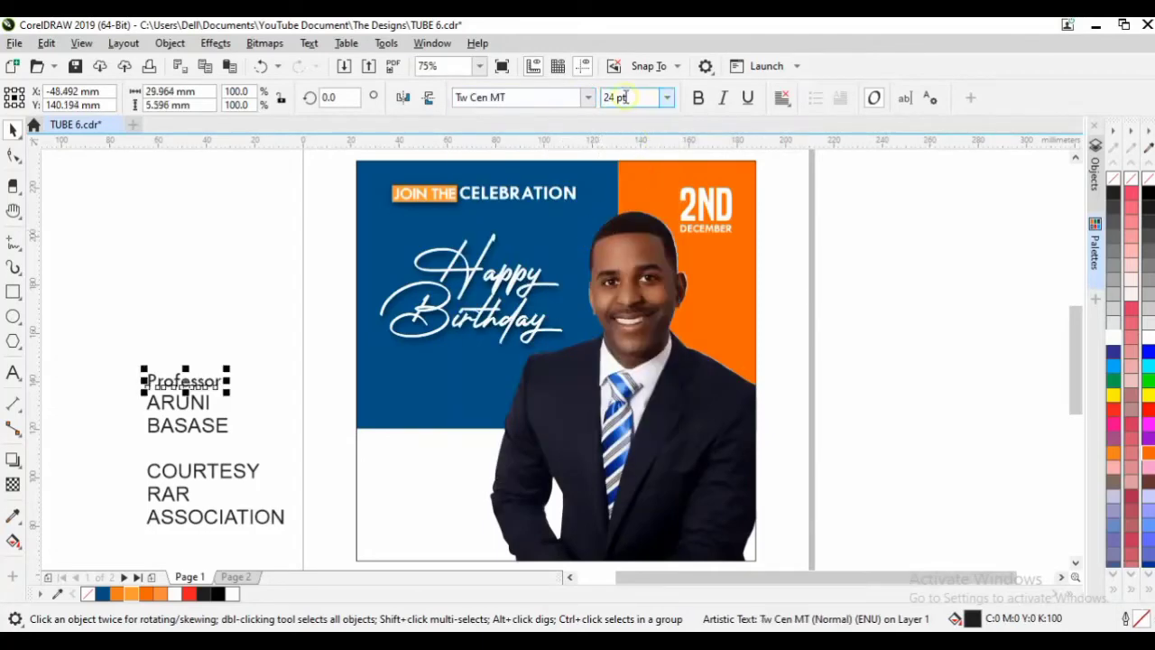
click(306, 44)
key(shift+F3)
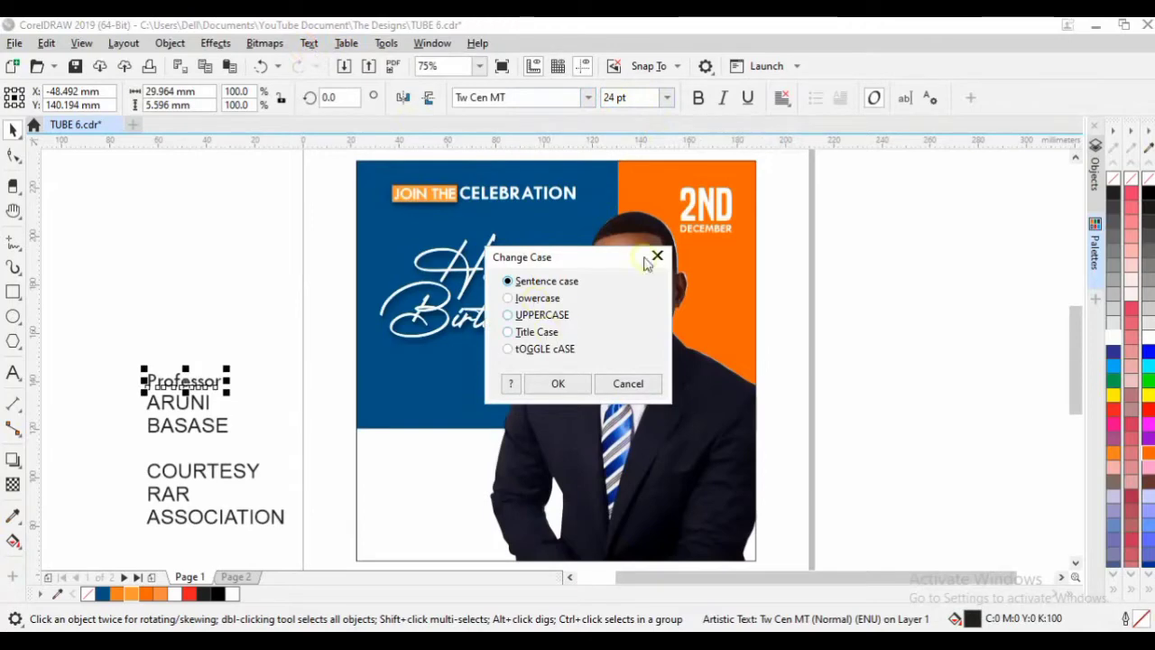
click(657, 257)
click(309, 44)
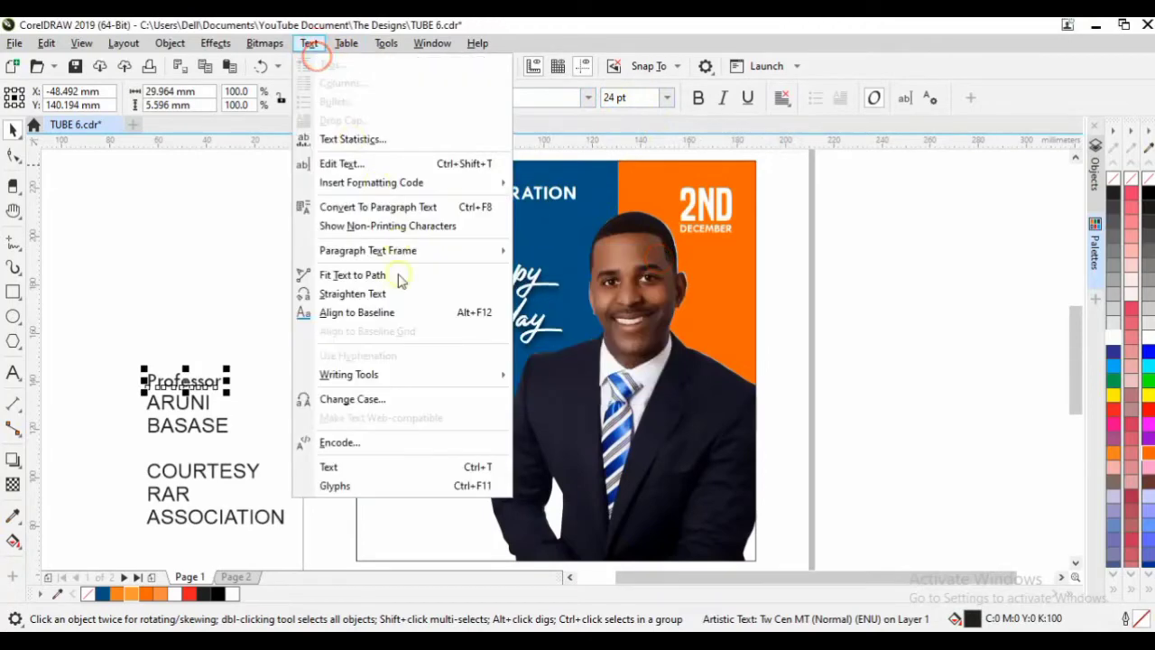
click(391, 401)
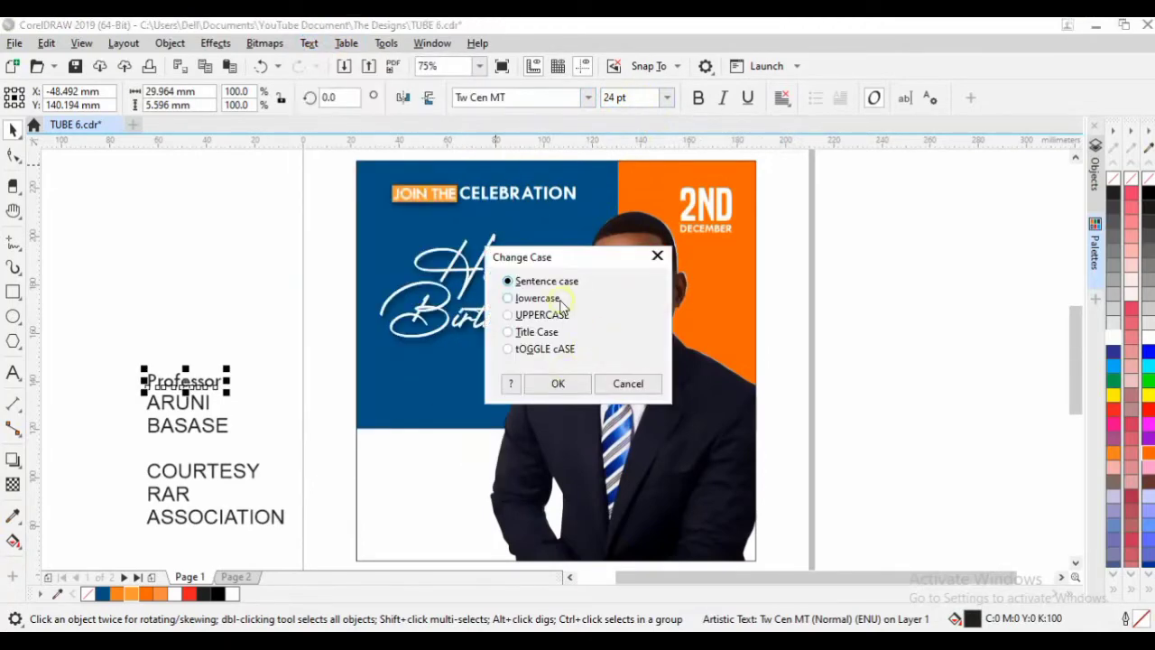
click(557, 383)
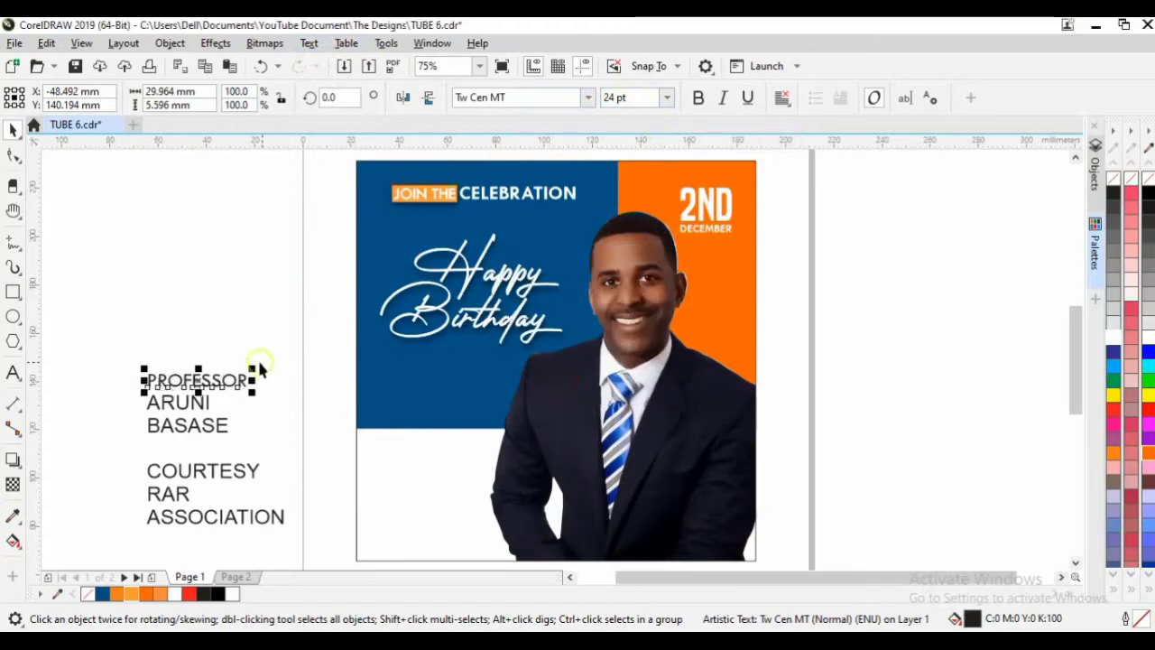
click(209, 406)
shift+click(213, 427)
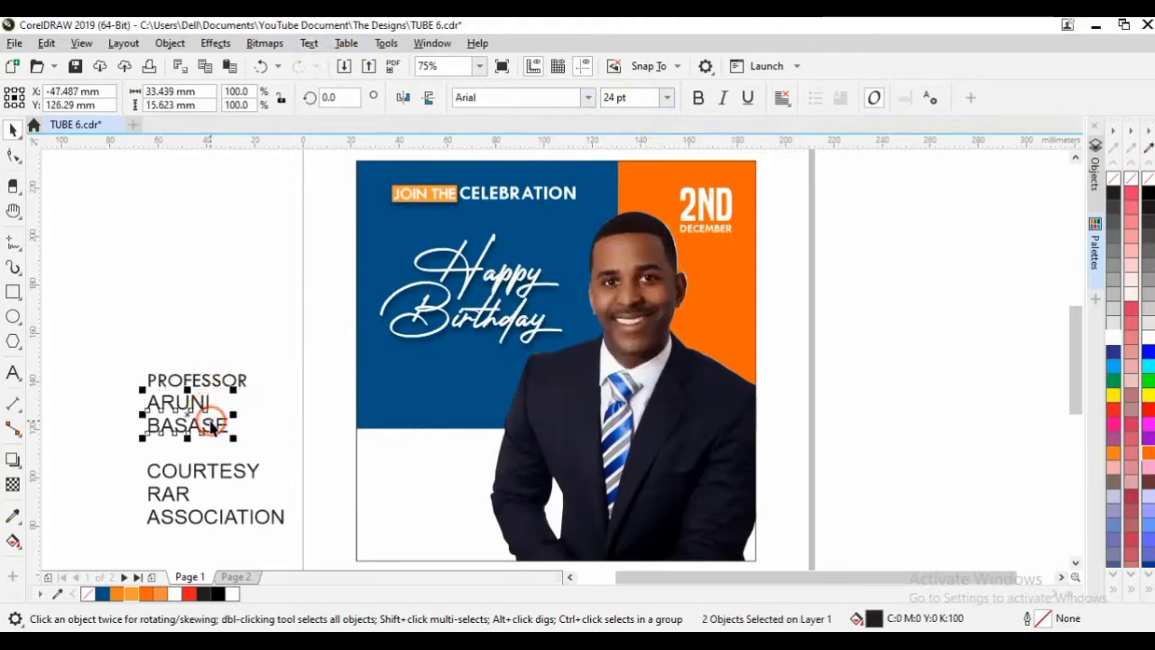
click(588, 97)
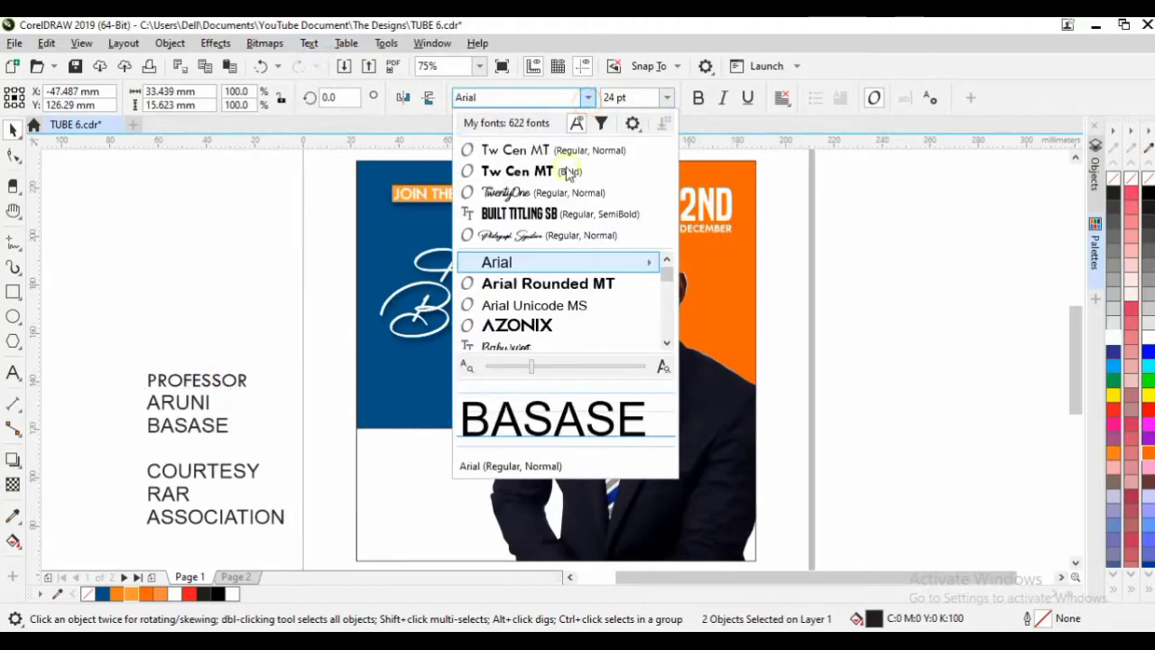
click(560, 217)
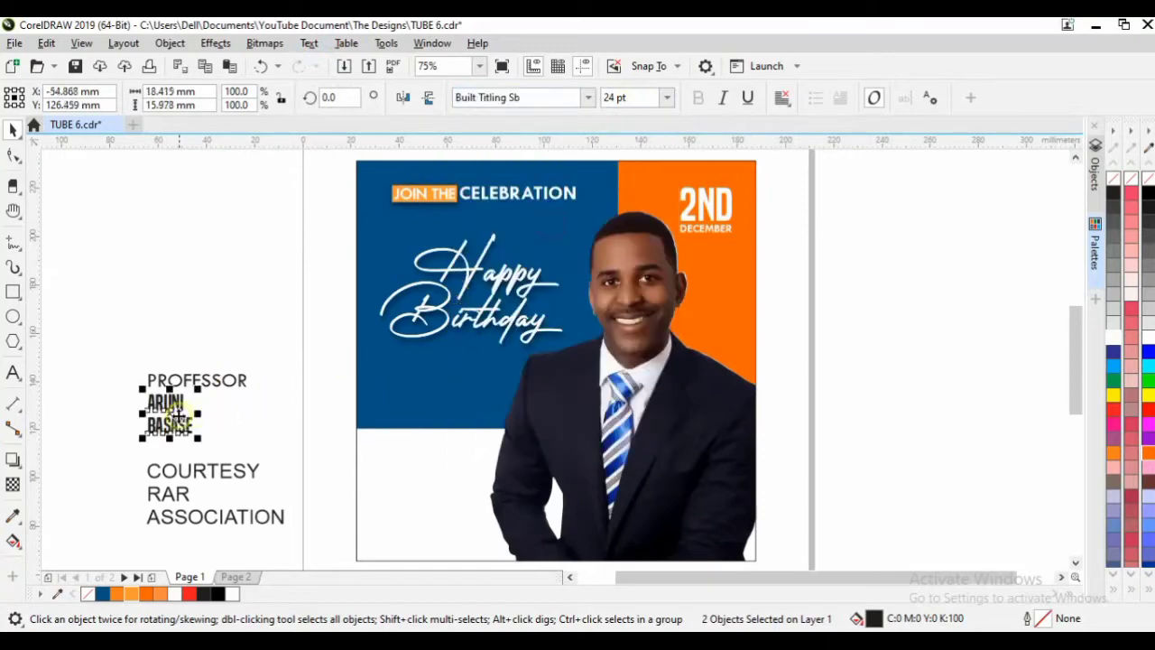
drag(172, 424, 418, 511)
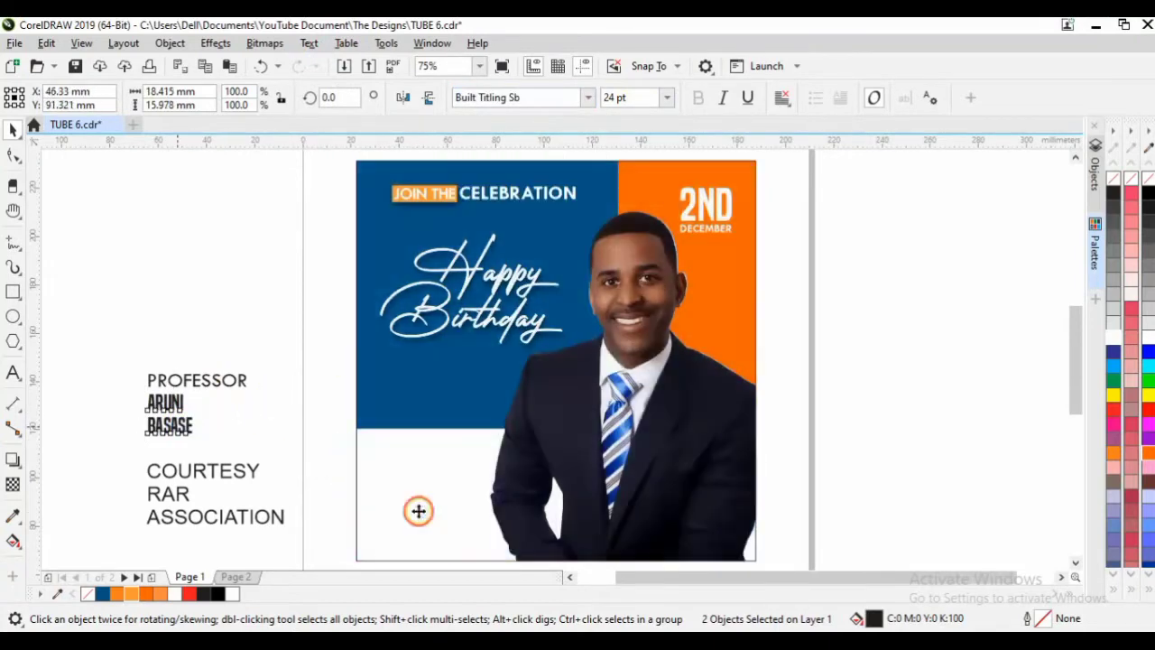
Place PROFESSOR above the name and set it to 14 pt, not bold.
click(182, 388)
drag(236, 417, 456, 501)
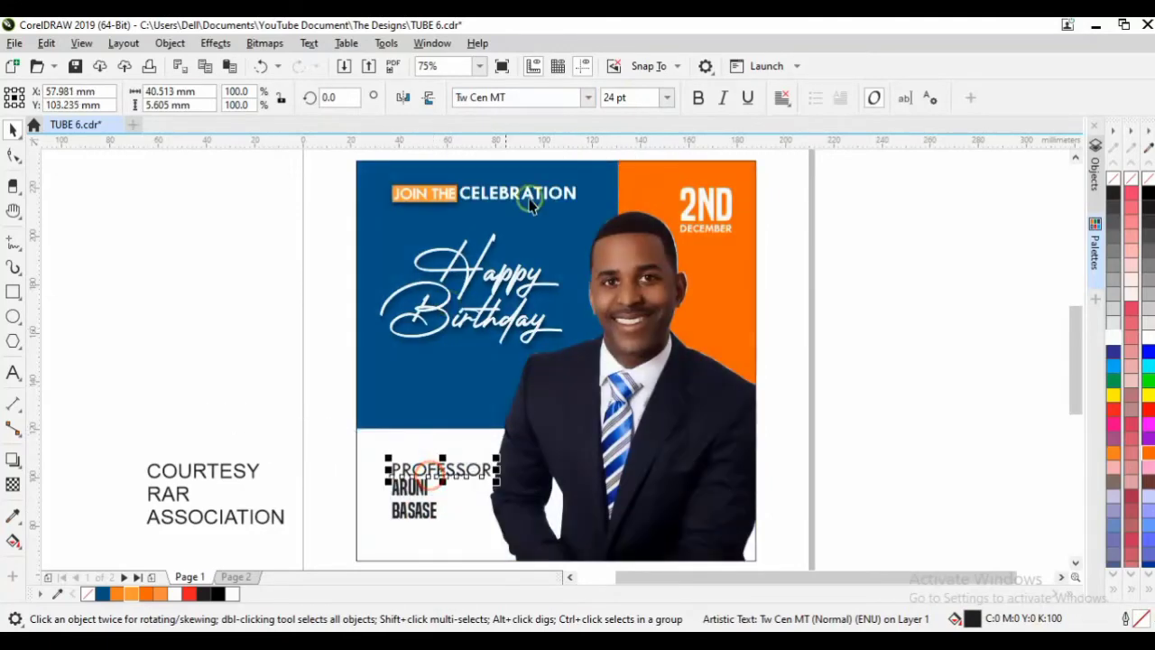
click(667, 98)
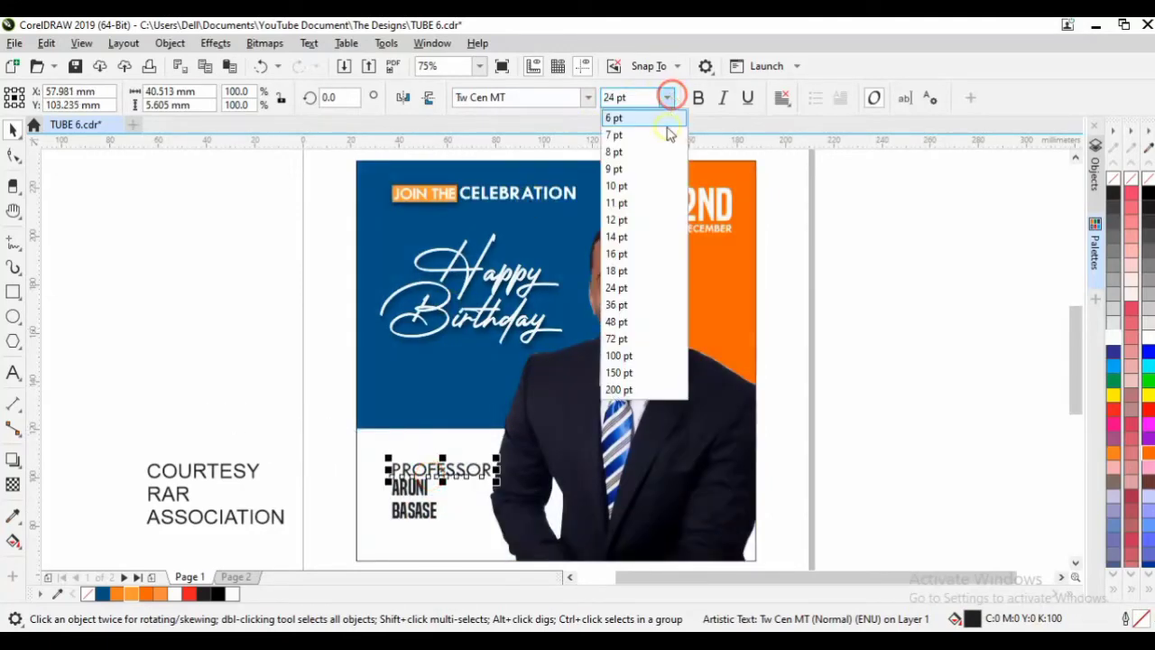
click(654, 231)
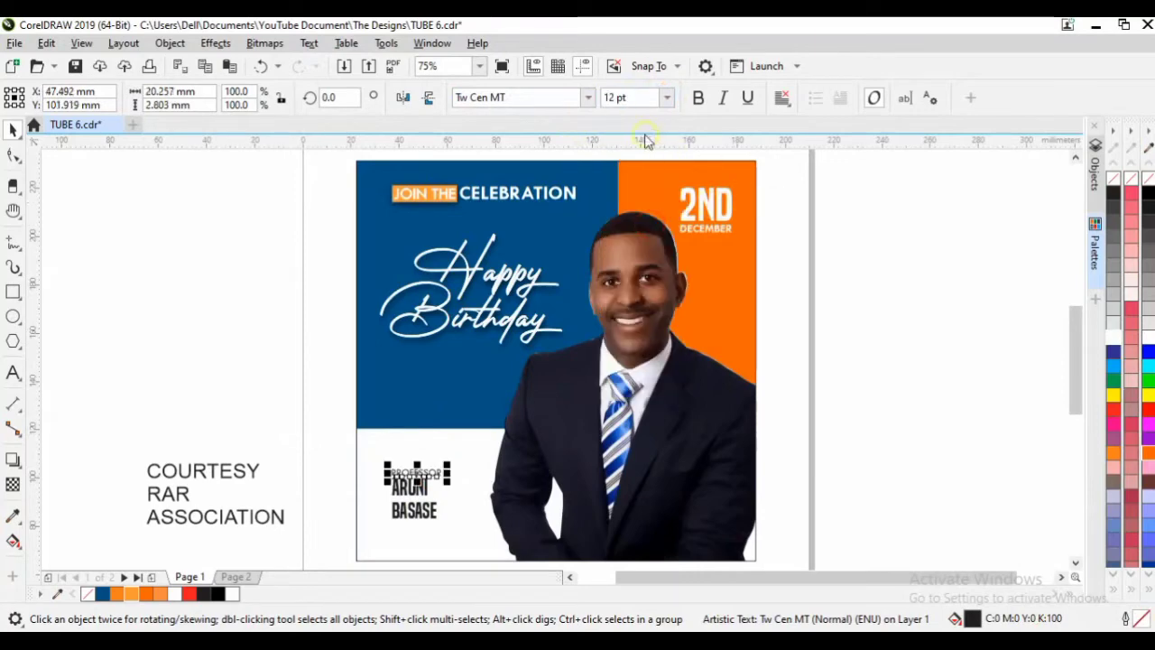
click(700, 99)
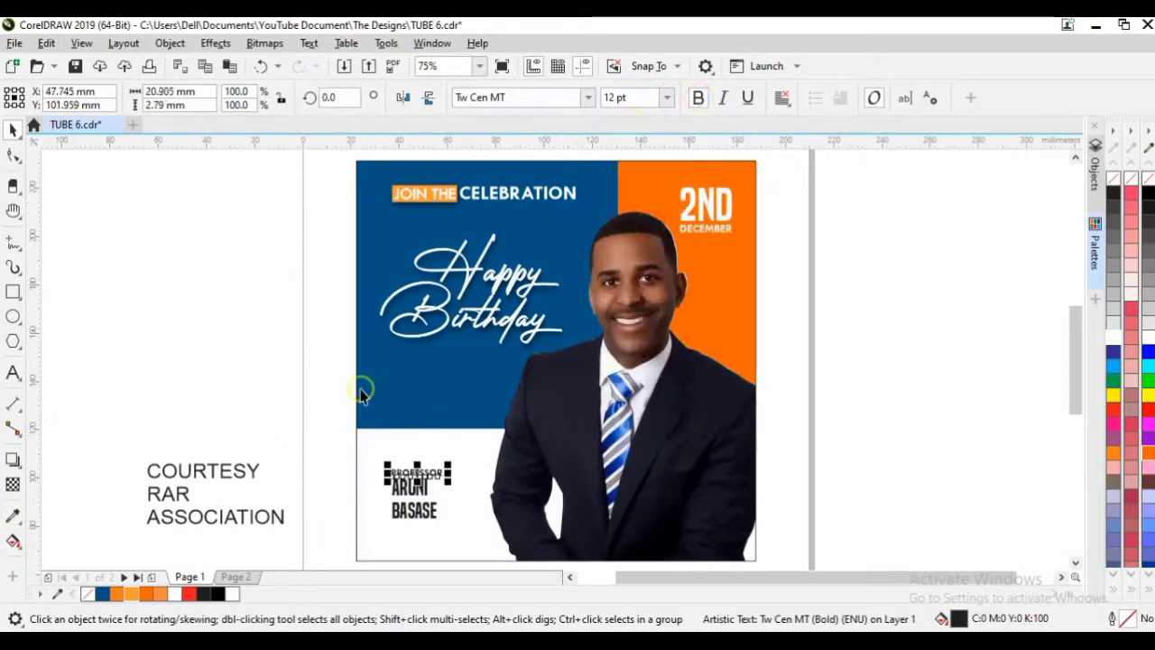
click(698, 99)
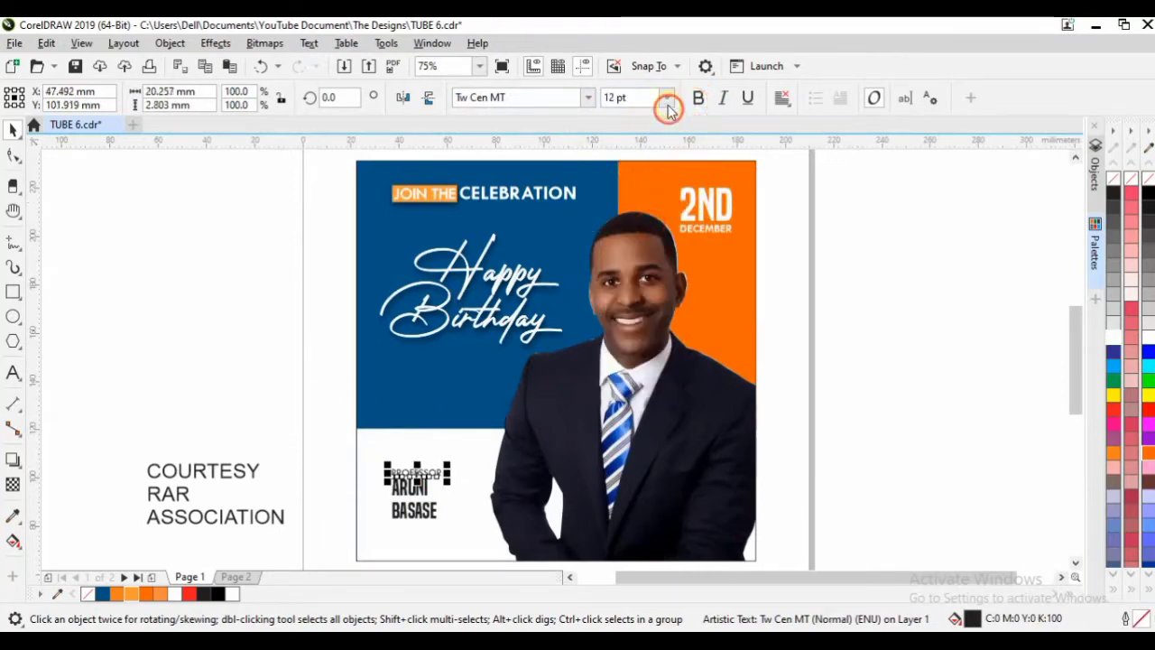
click(666, 97)
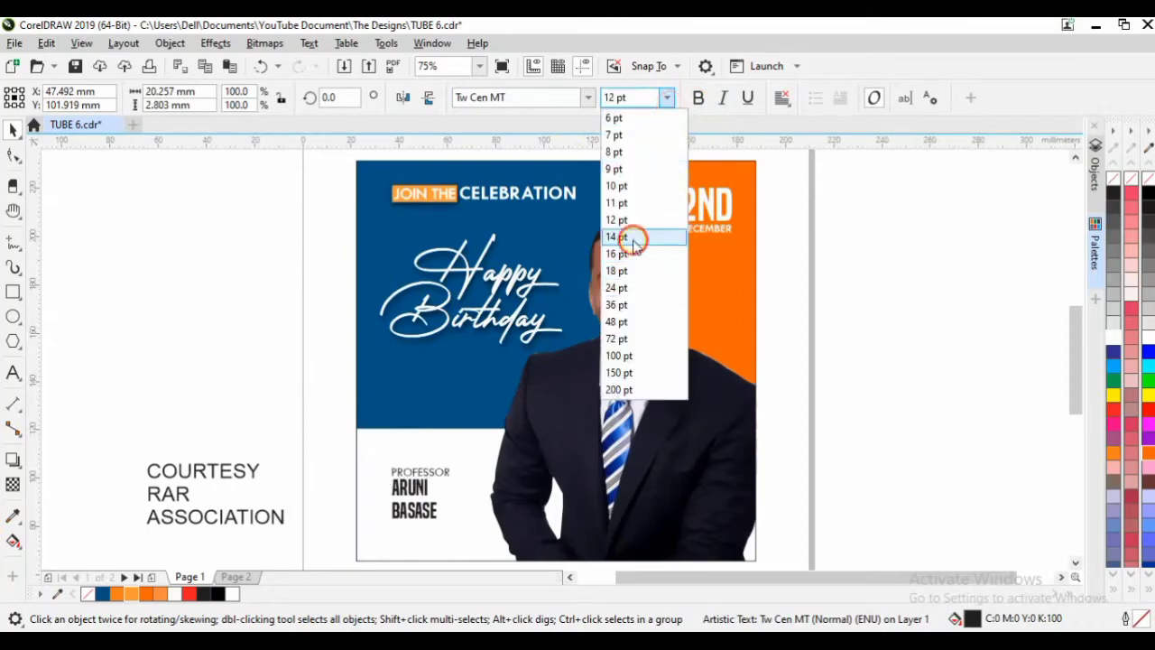
click(631, 236)
click(415, 493)
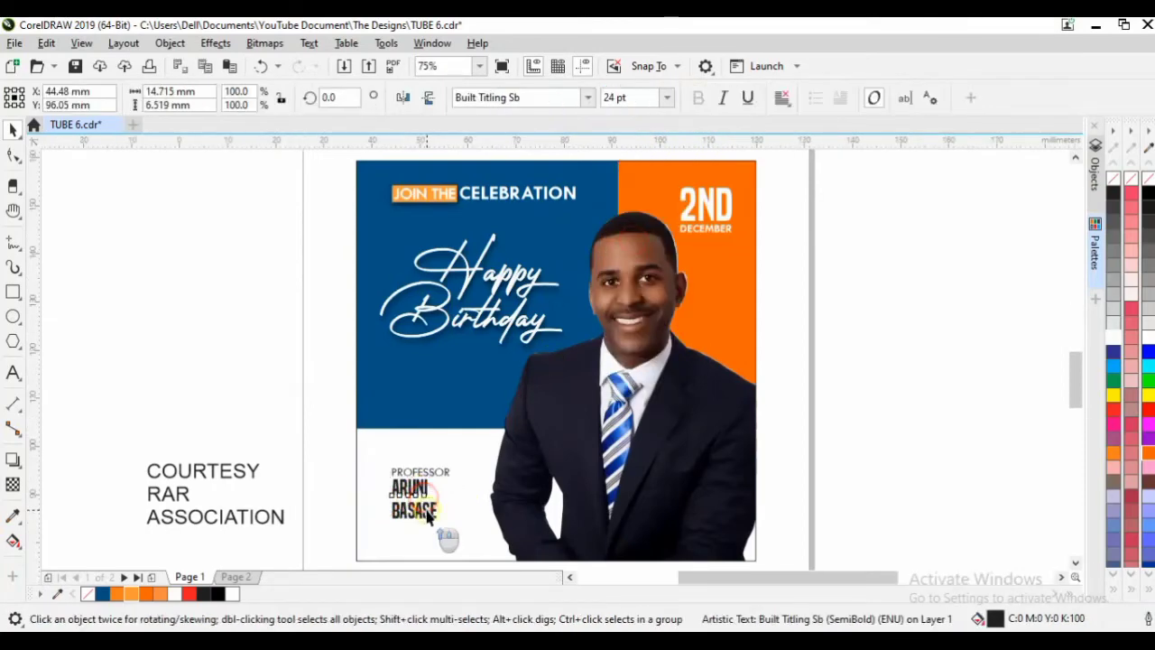
scroll(424, 487, up, 3)
drag(437, 457, 470, 485)
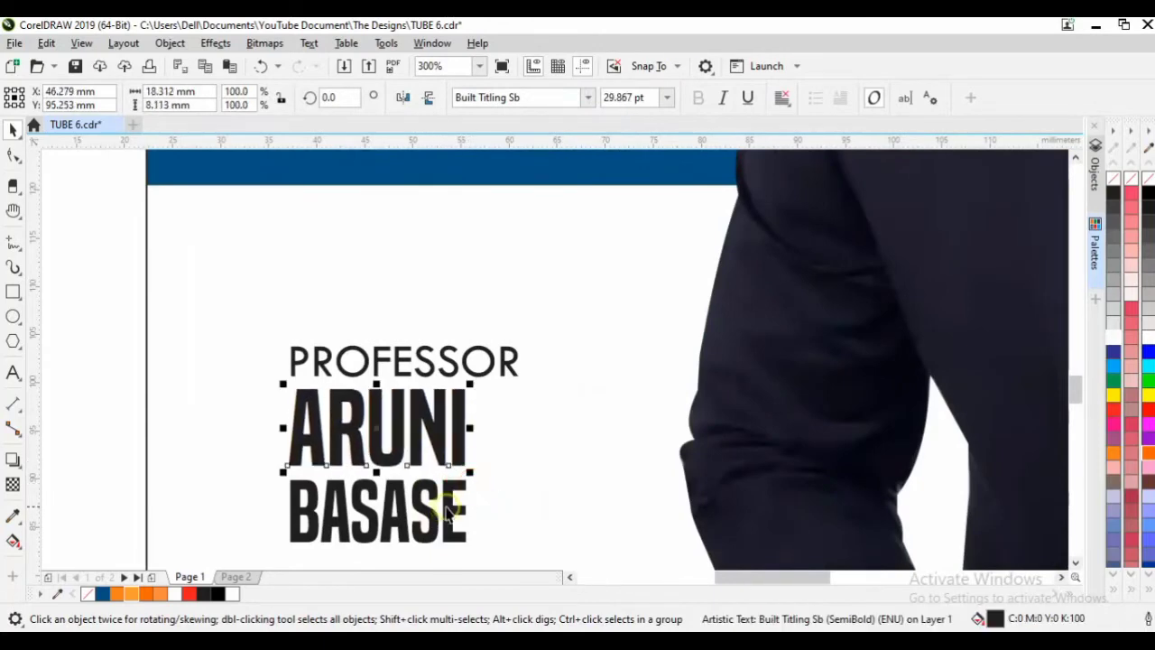
shift+click(452, 511)
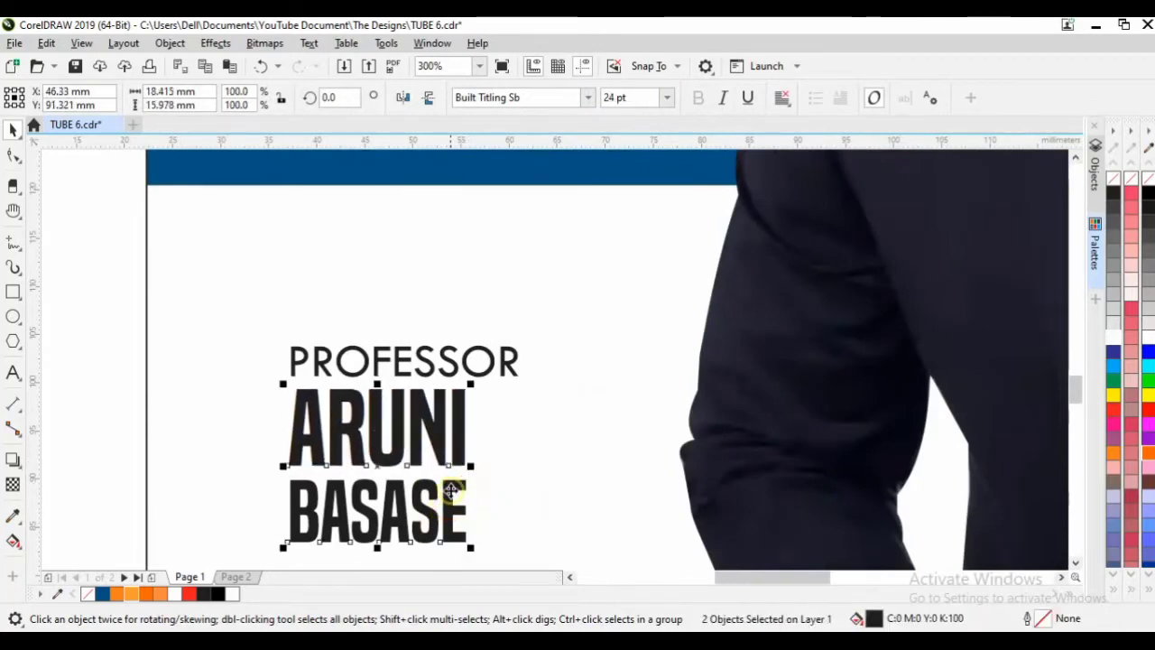
scroll(442, 492, down, 3)
scroll(446, 514, down, 1)
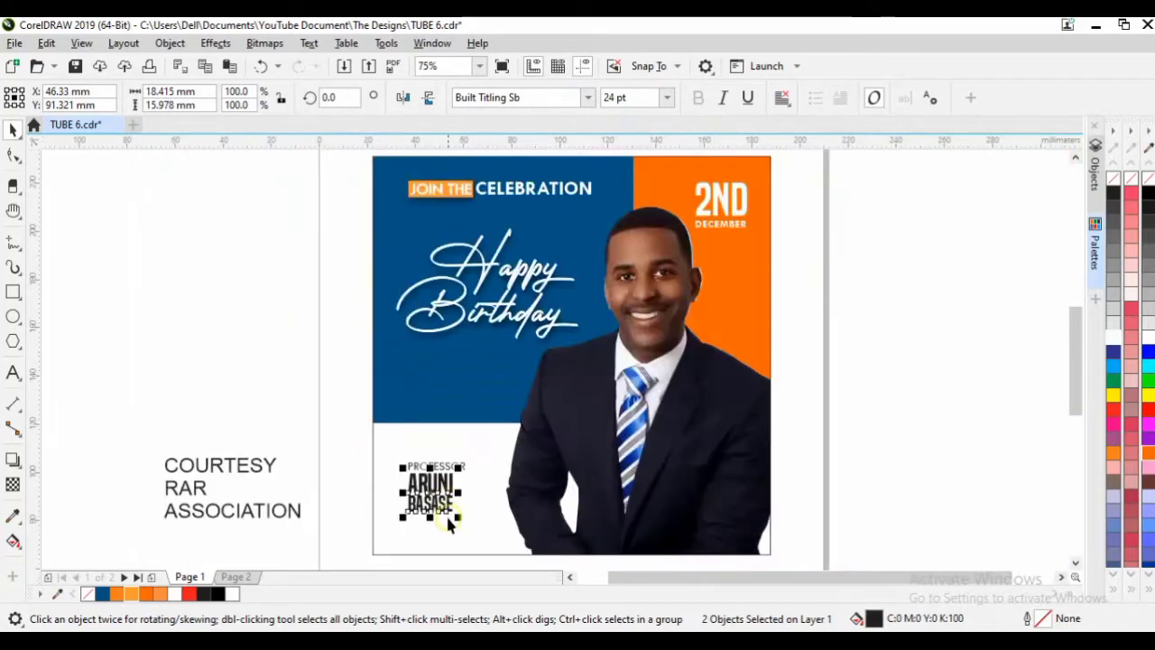
drag(460, 517, 496, 548)
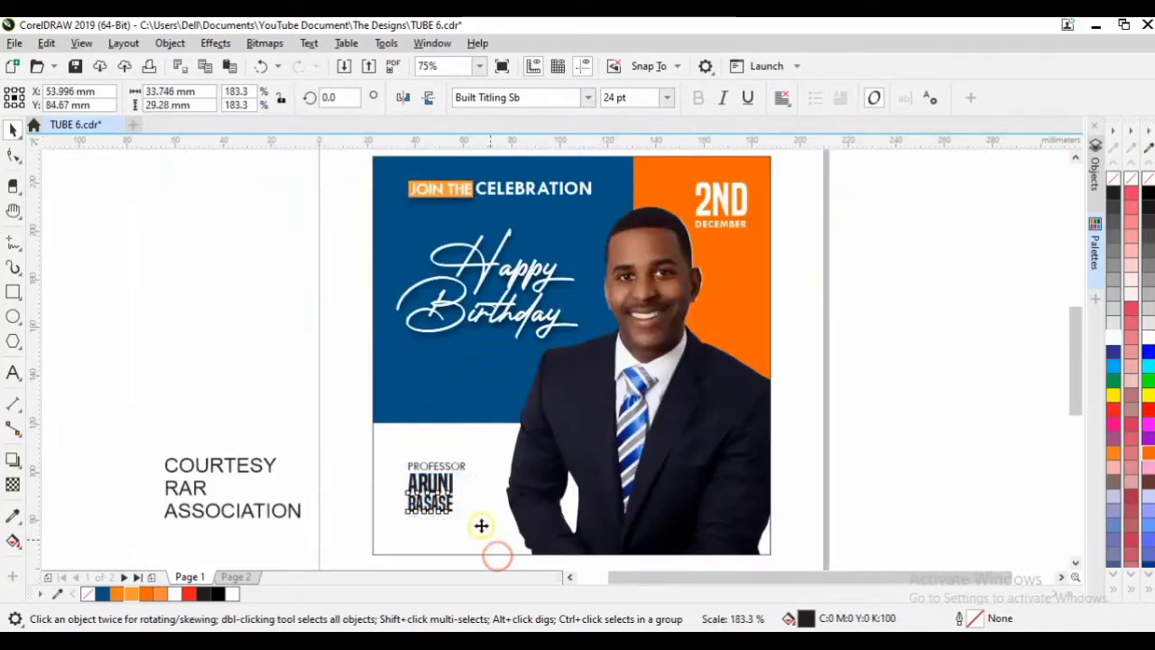
drag(327, 439, 505, 561)
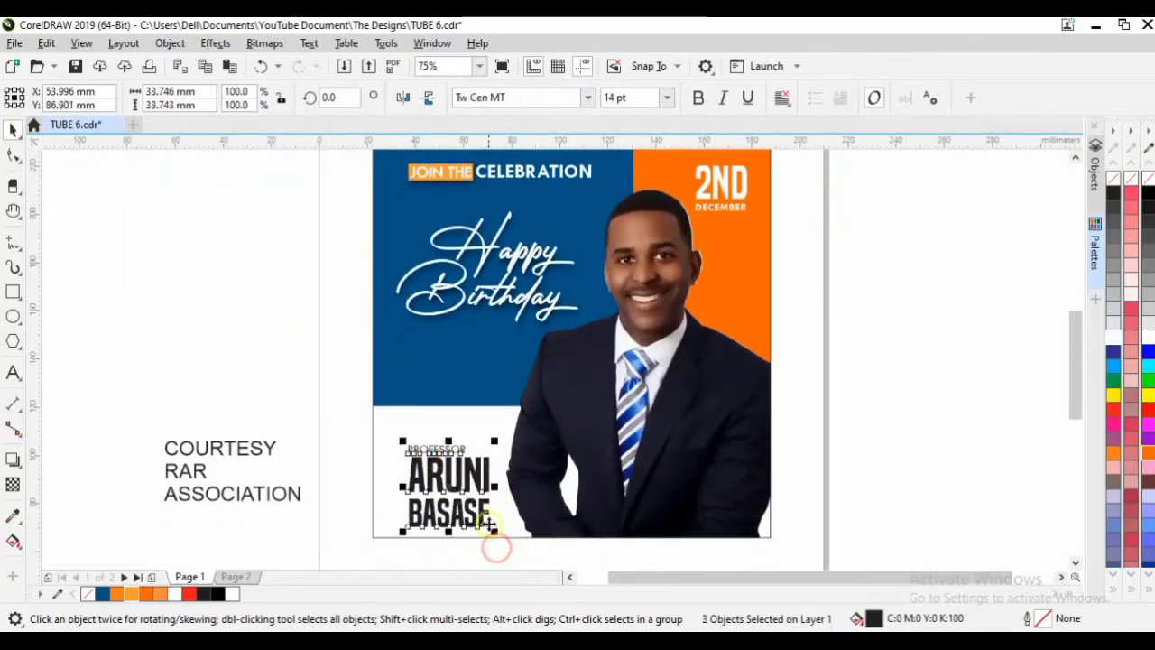
click(486, 521)
drag(389, 551, 506, 433)
drag(492, 478, 499, 530)
click(304, 464)
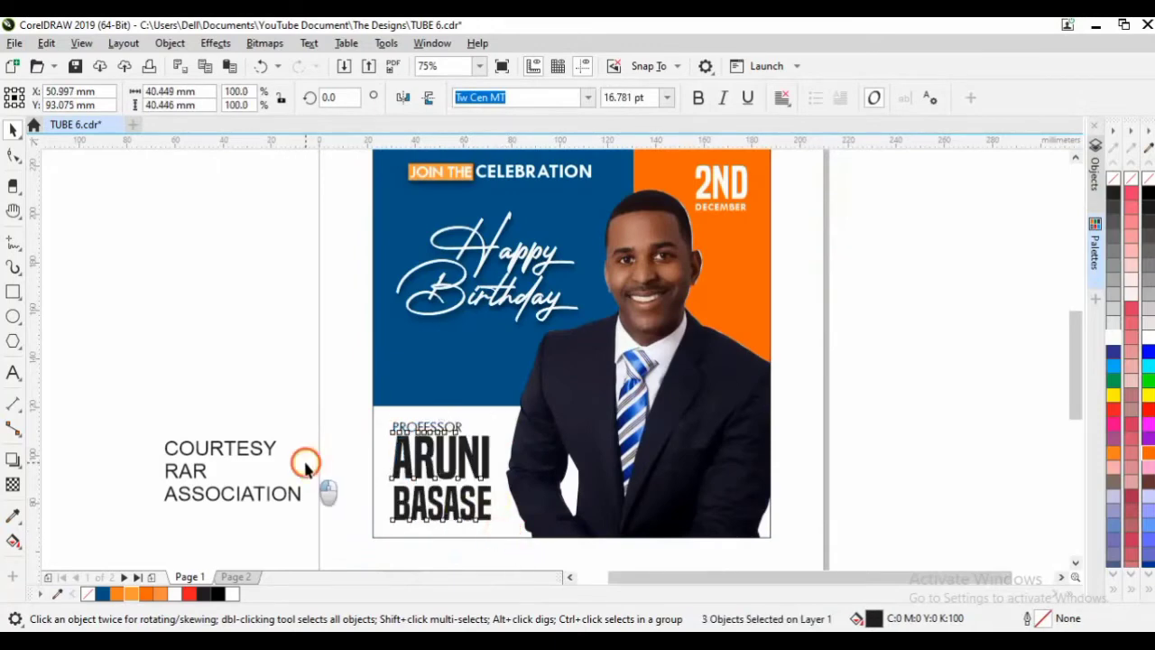
click(420, 478)
shift+click(426, 498)
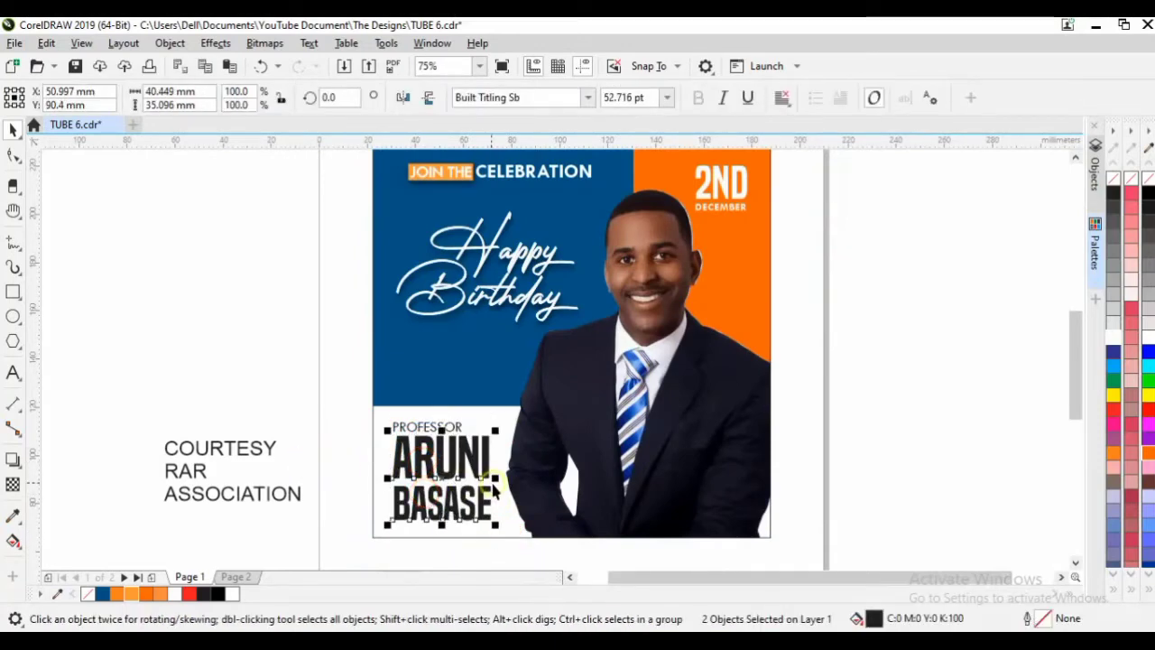
drag(497, 478, 506, 478)
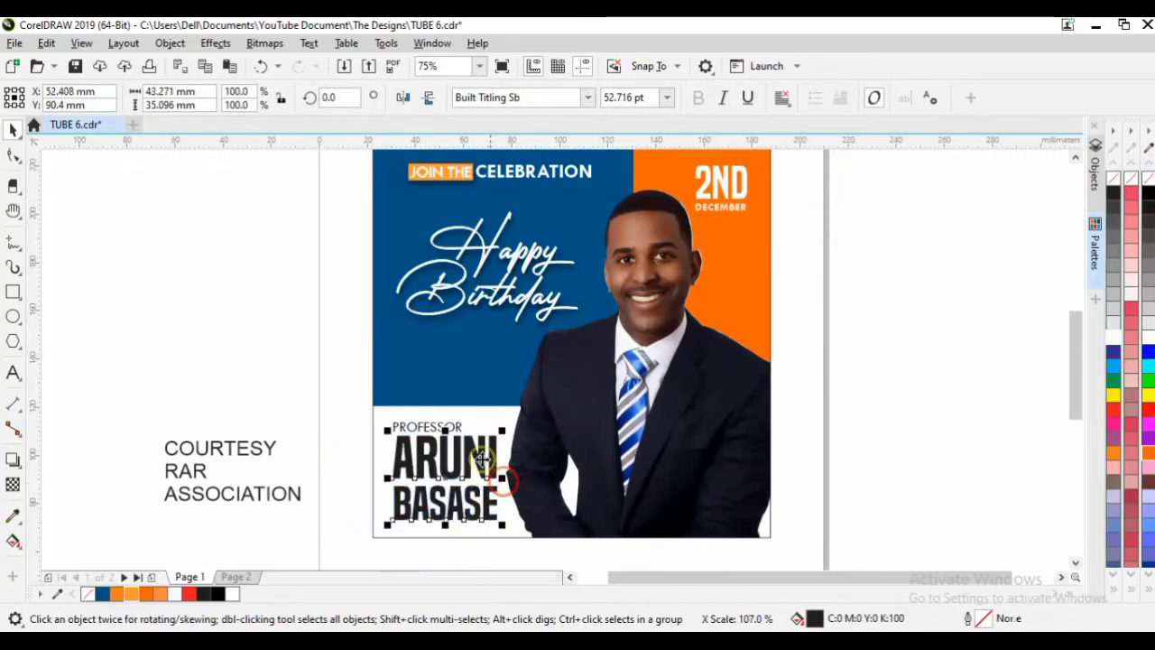
shift+click(453, 431)
key(shift+F2)
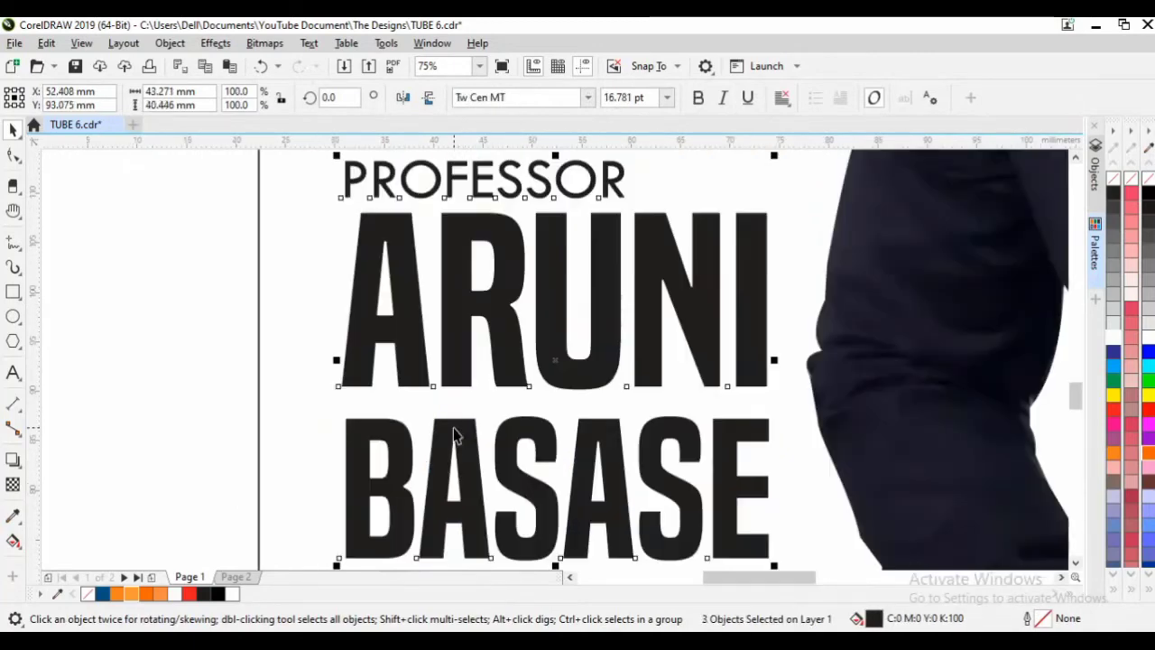
click(180, 268)
click(374, 180)
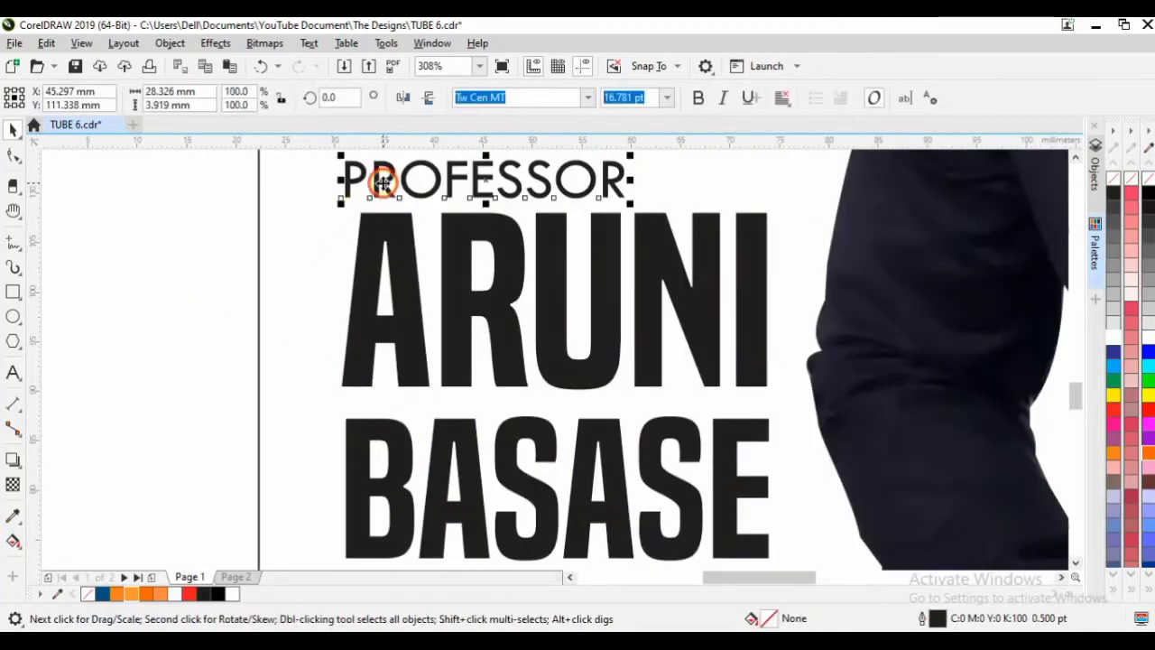
drag(374, 180, 406, 188)
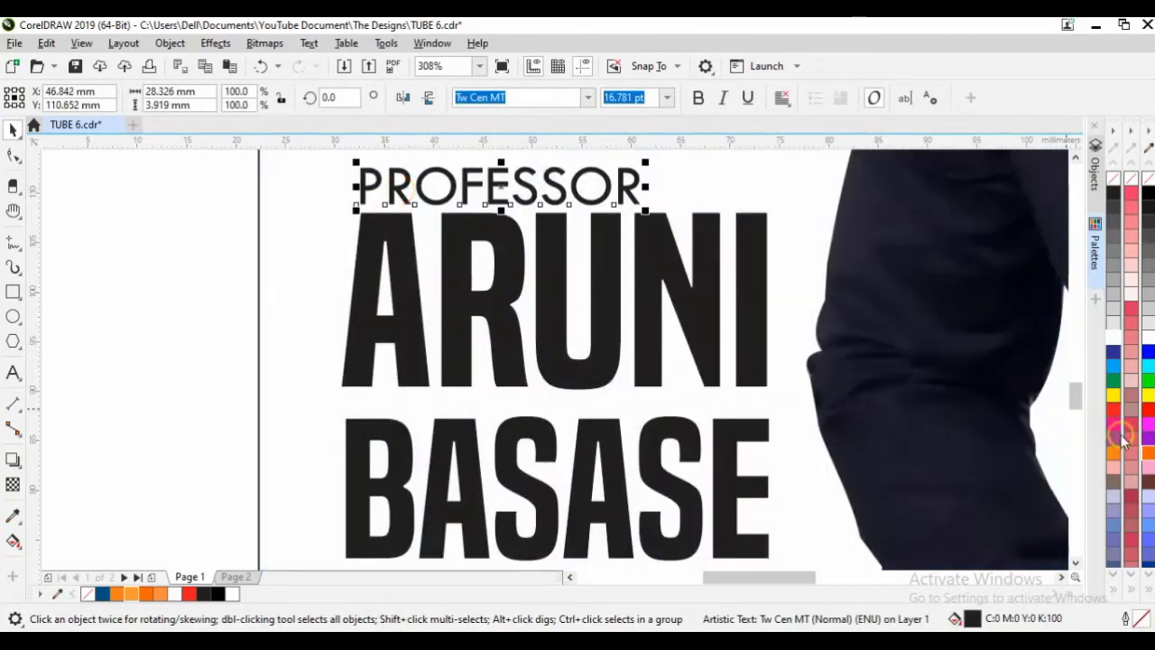
Colour PROFESSOR red.
click(1147, 410)
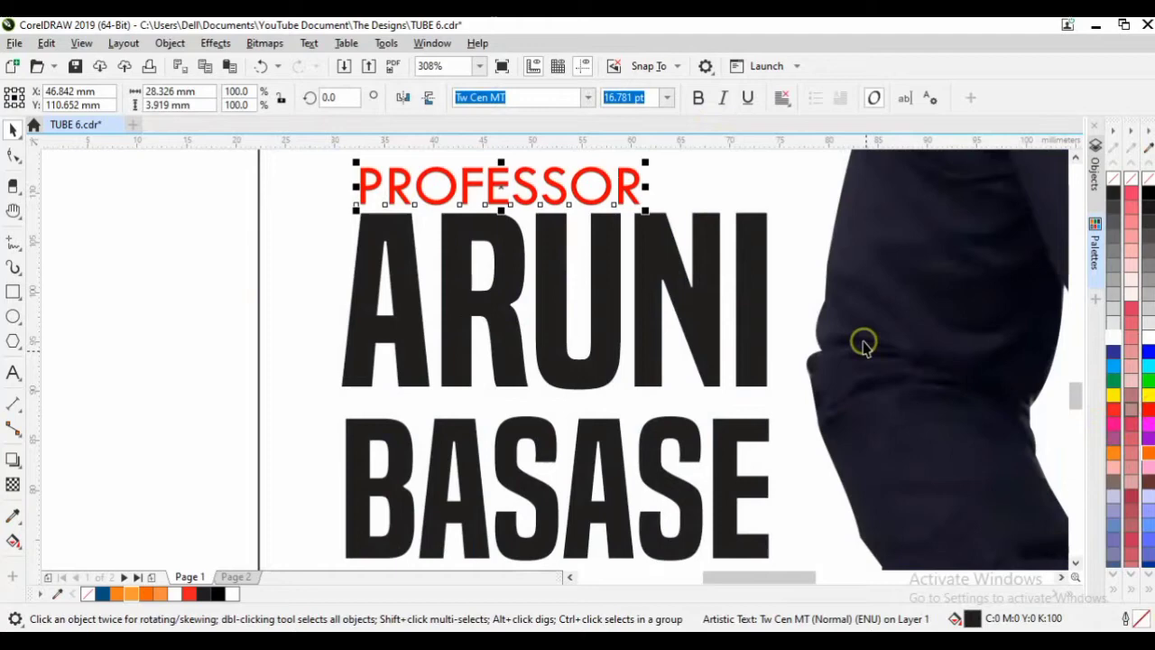
click(197, 261)
click(13, 292)
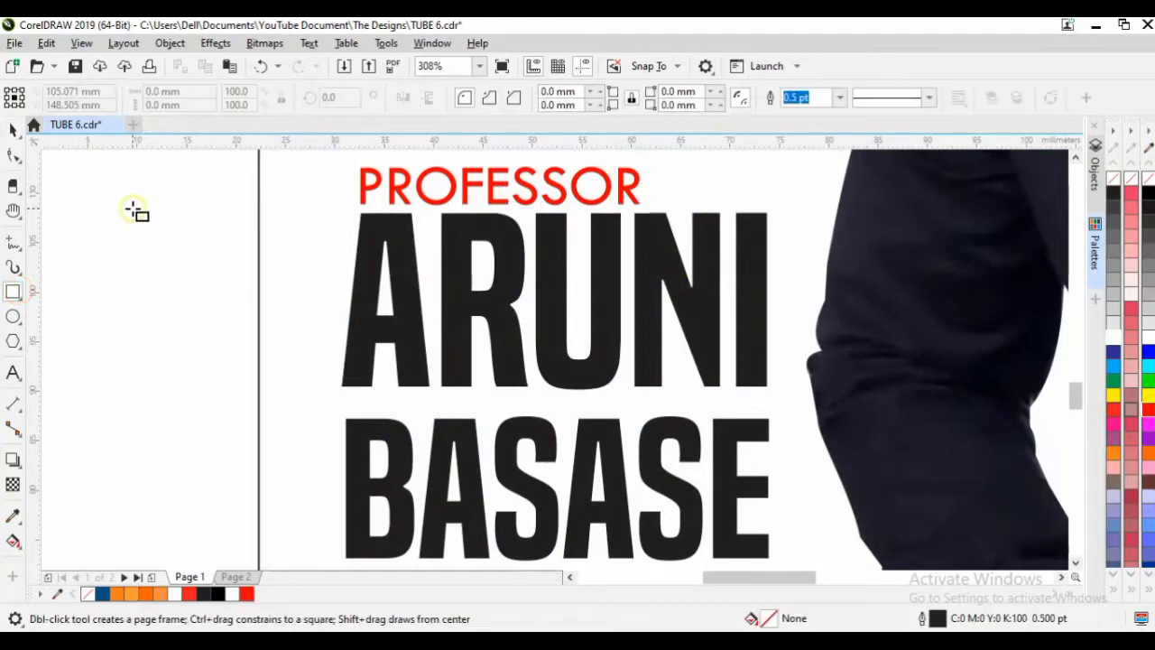
Draw a small square after PROFESSOR and turn it into a triangle by deleting a corner node.
drag(648, 167, 686, 202)
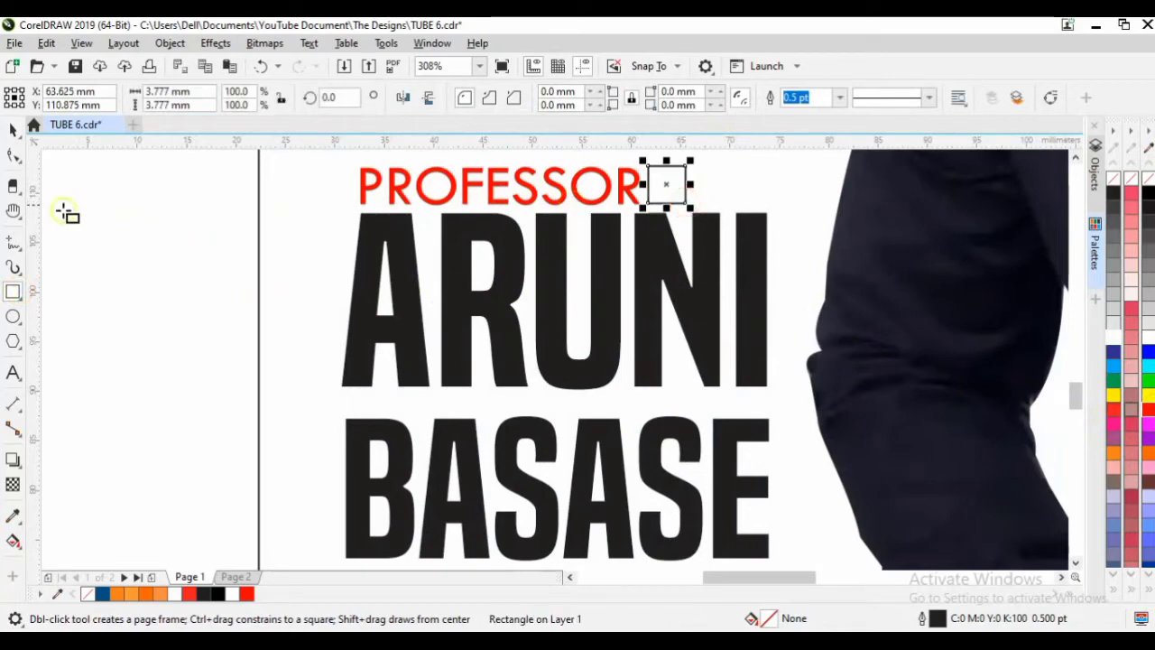
click(17, 158)
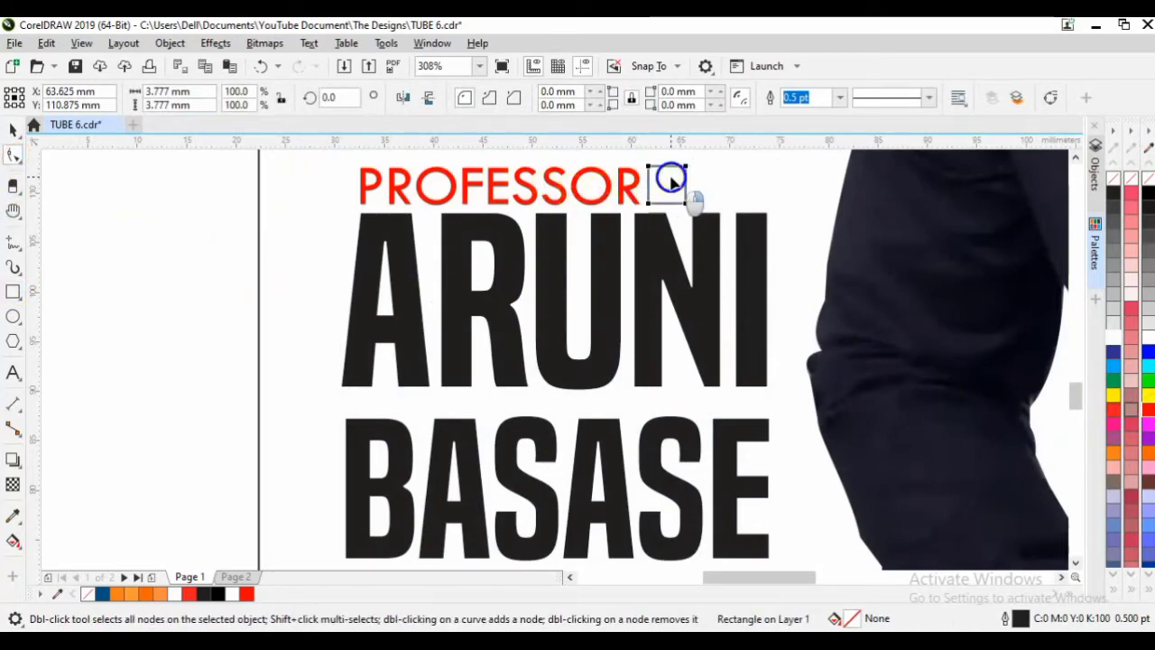
right_click(671, 174)
click(717, 166)
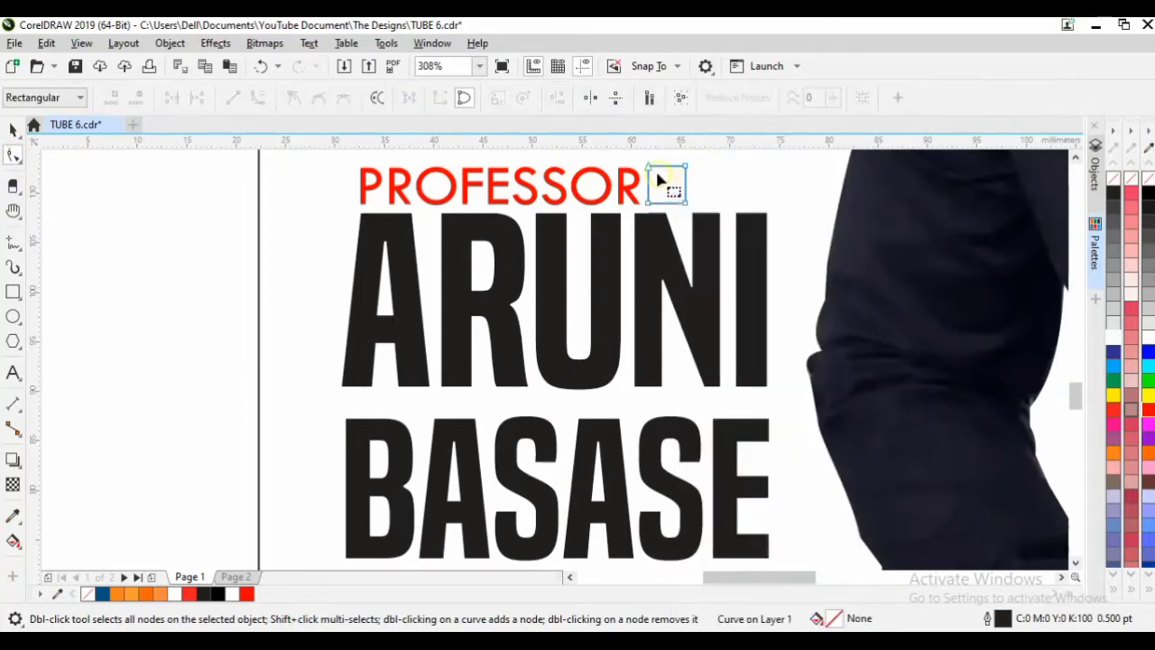
click(647, 169)
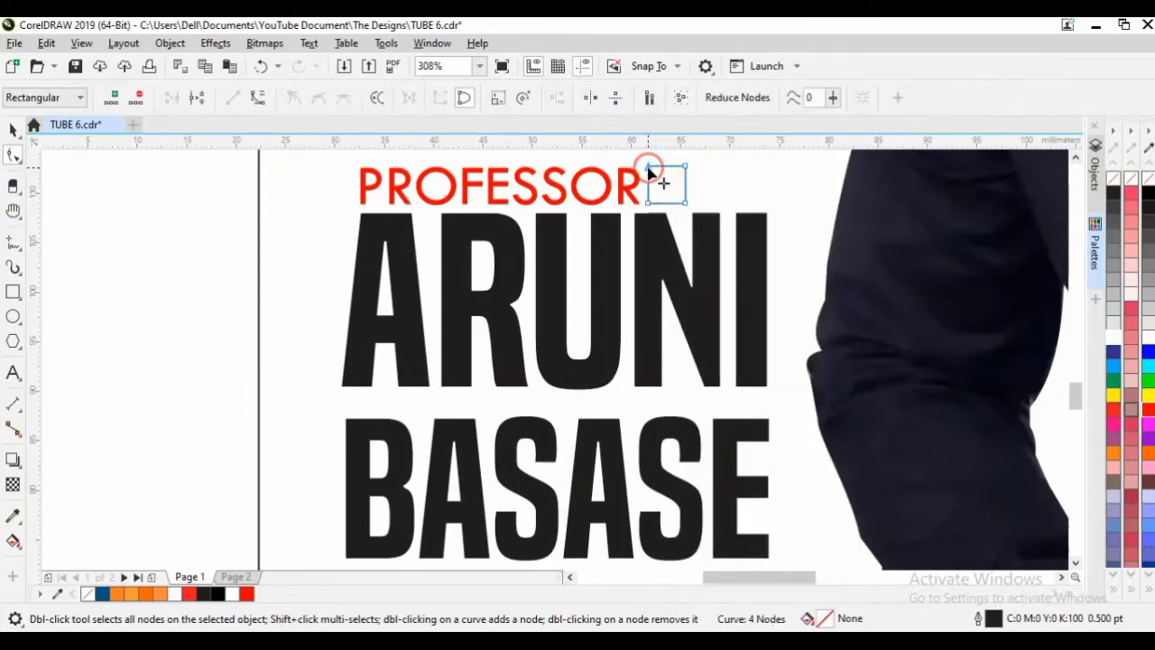
click(140, 99)
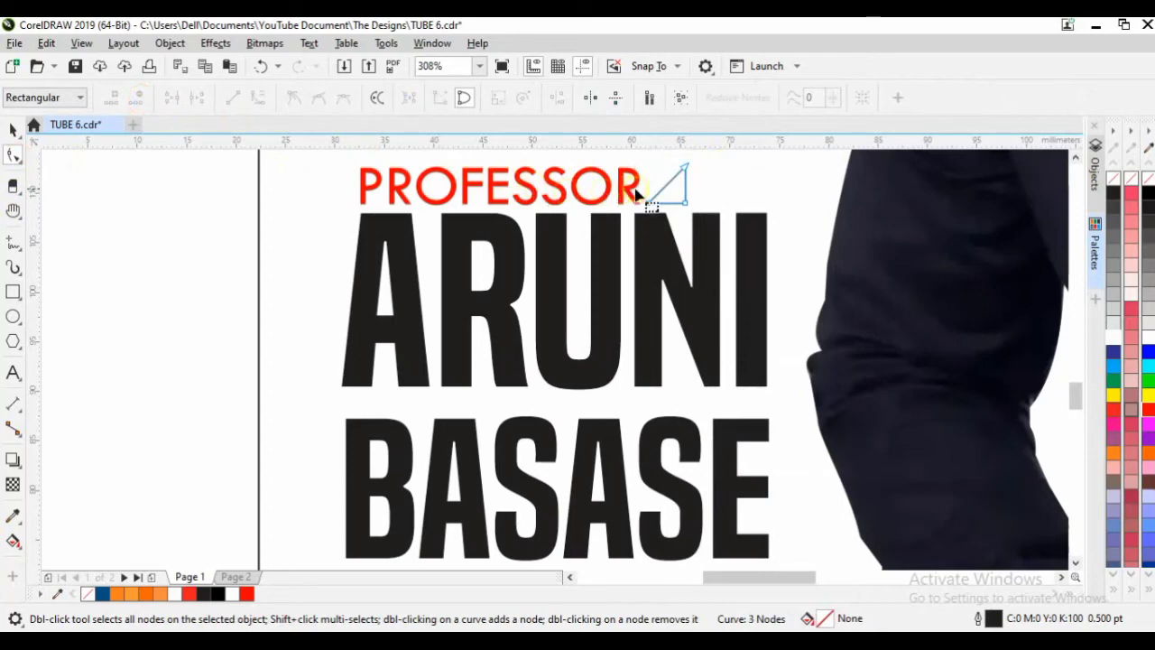
Rotate the triangle 45°, resize it into an arrowhead, and fill it red with no outline.
click(11, 133)
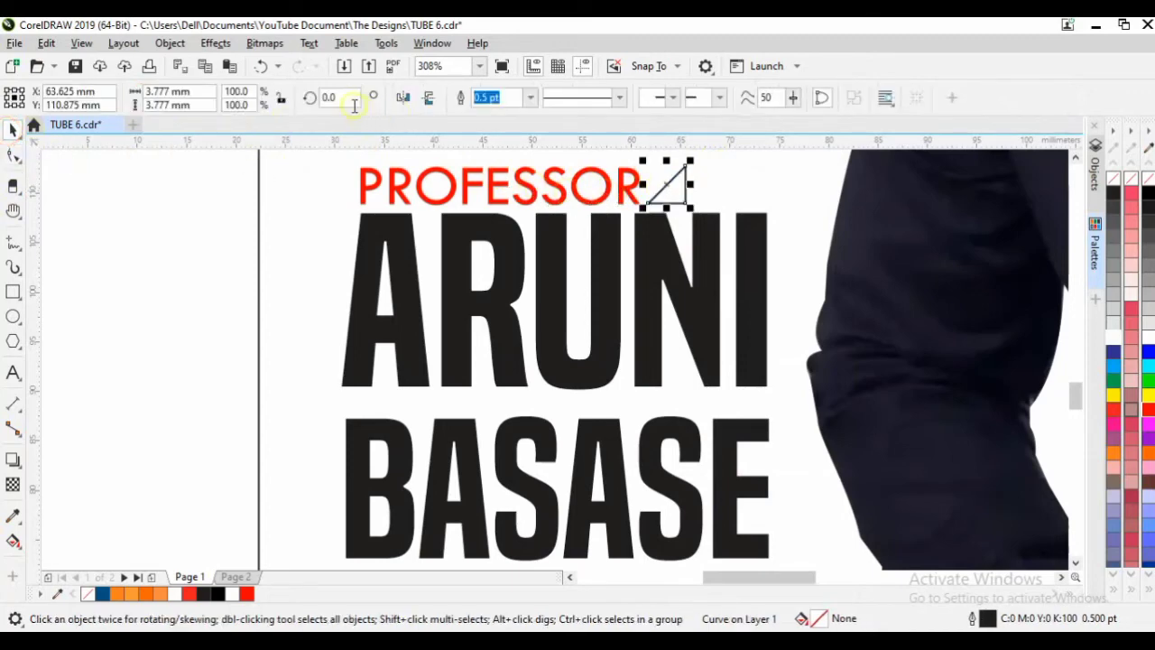
text(45)
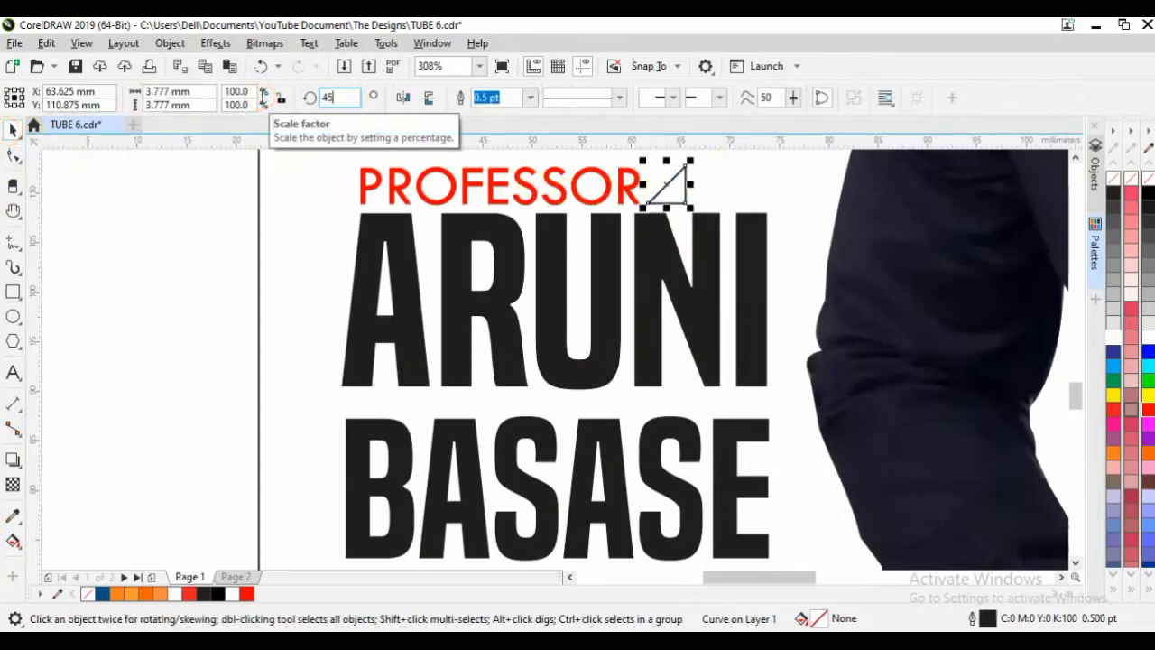
key(Return)
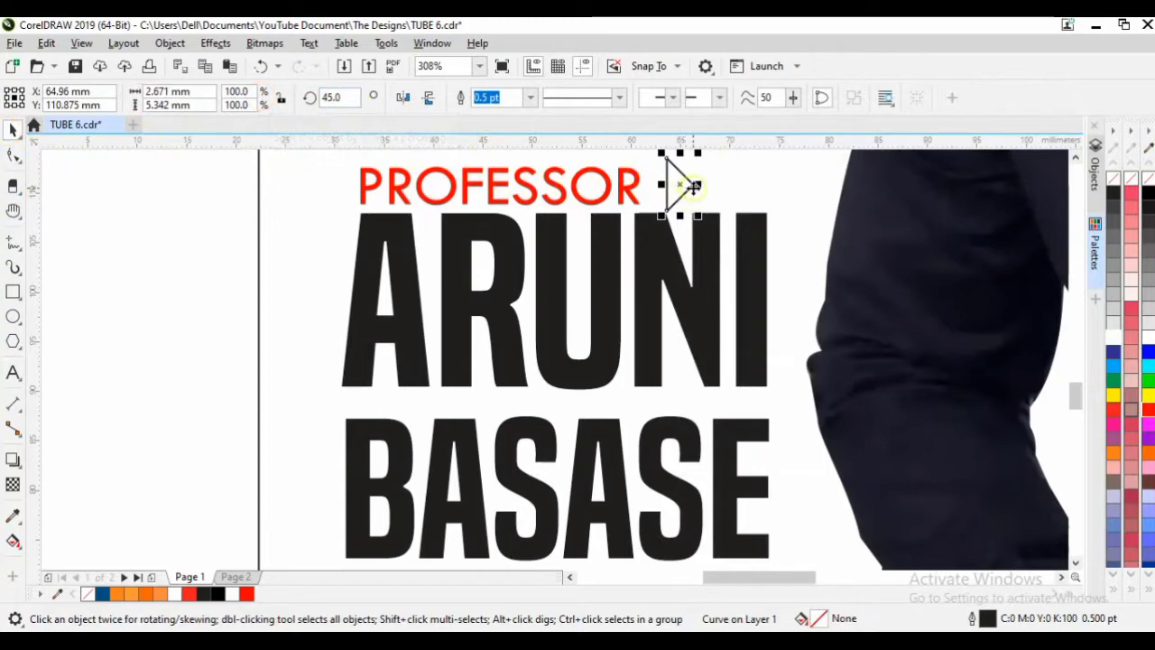
scroll(691, 185, up, 2)
drag(667, 237, 658, 182)
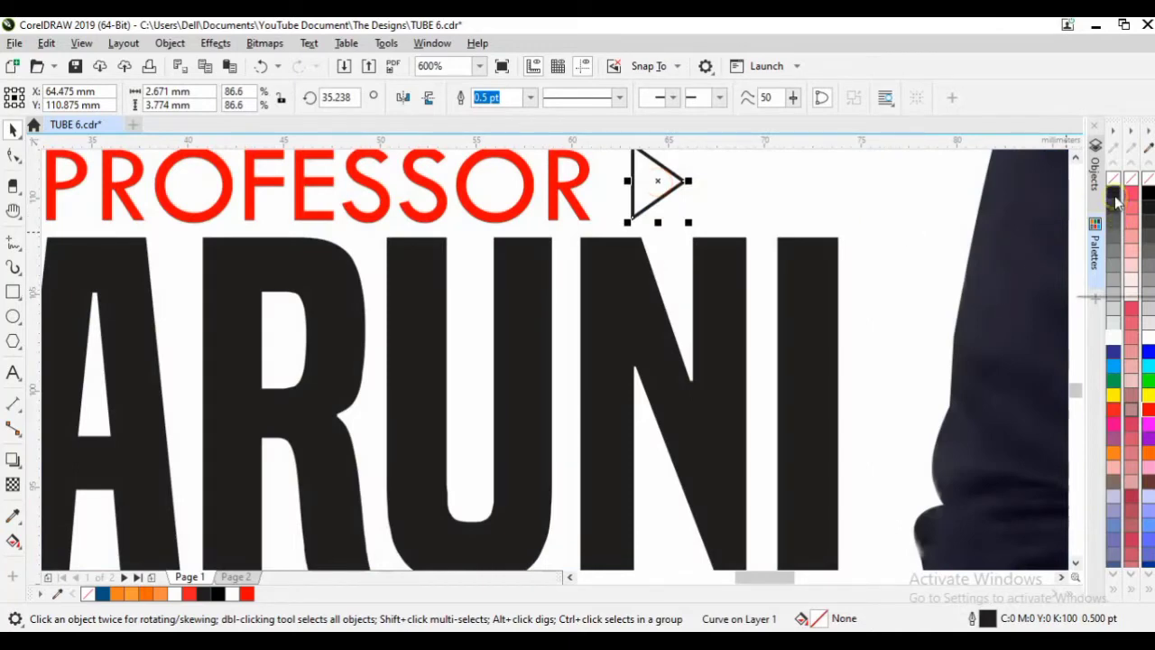
click(1148, 411)
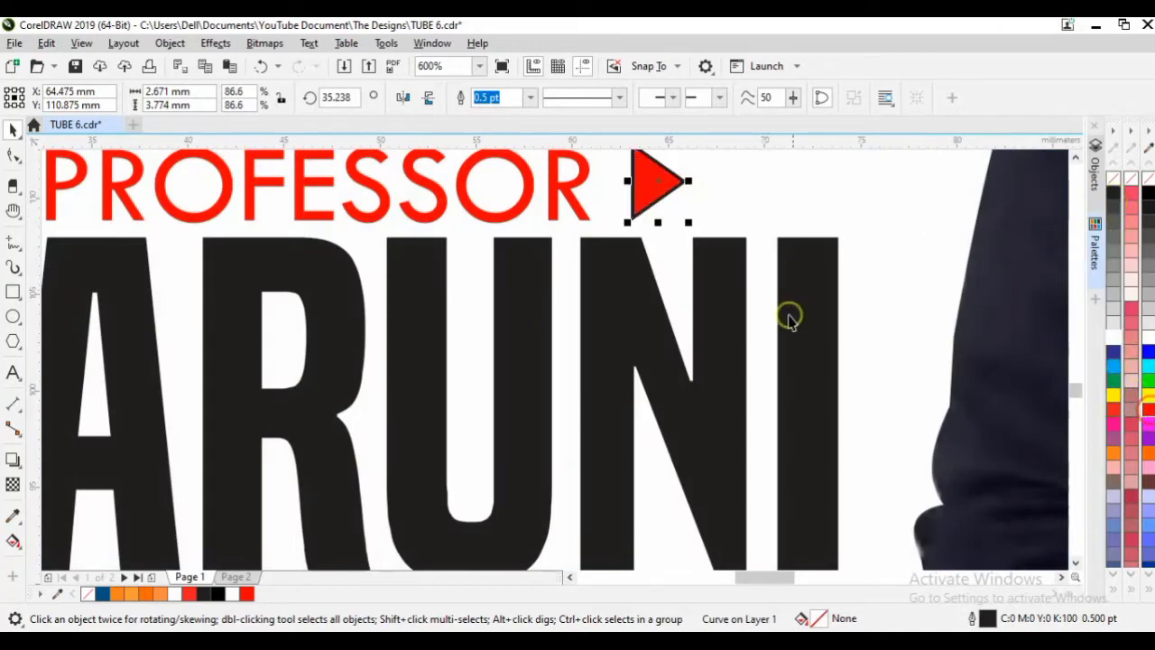
right_click(1111, 179)
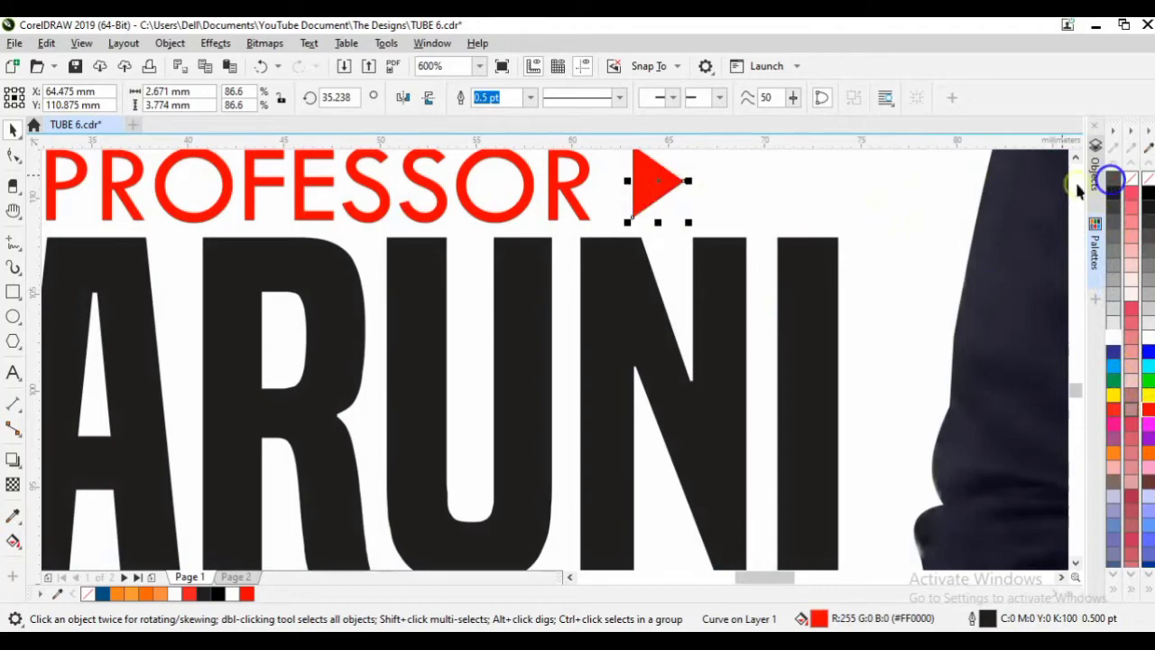
click(647, 332)
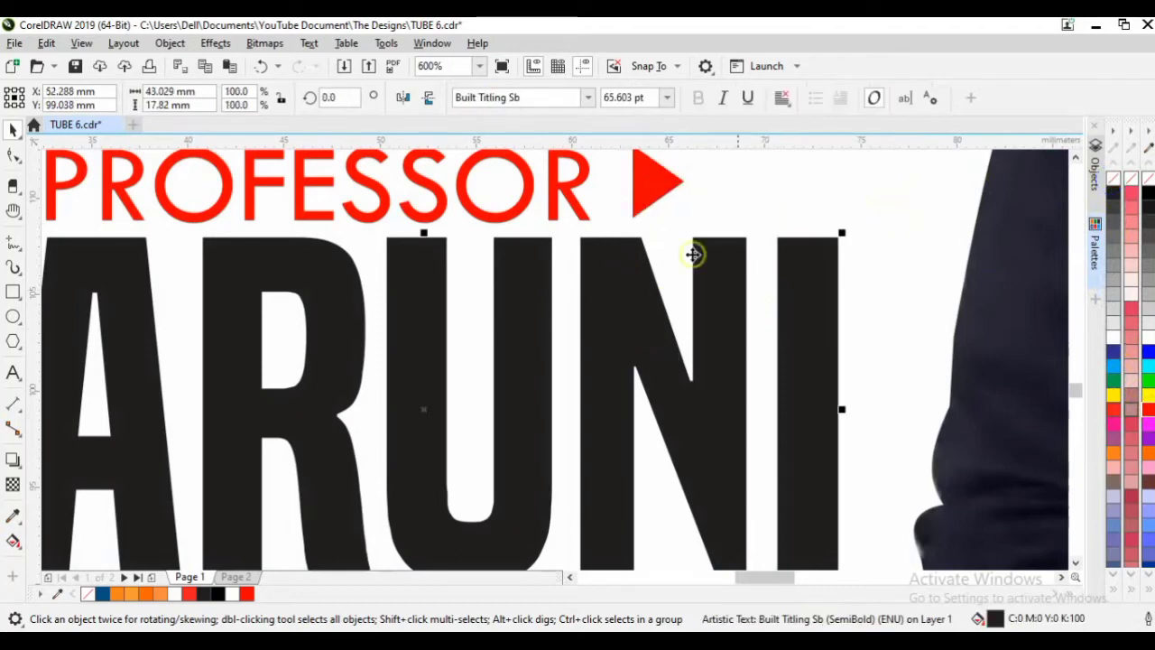
scroll(467, 391, down, 3)
drag(305, 279, 643, 527)
drag(601, 473, 601, 459)
click(361, 376)
click(437, 398)
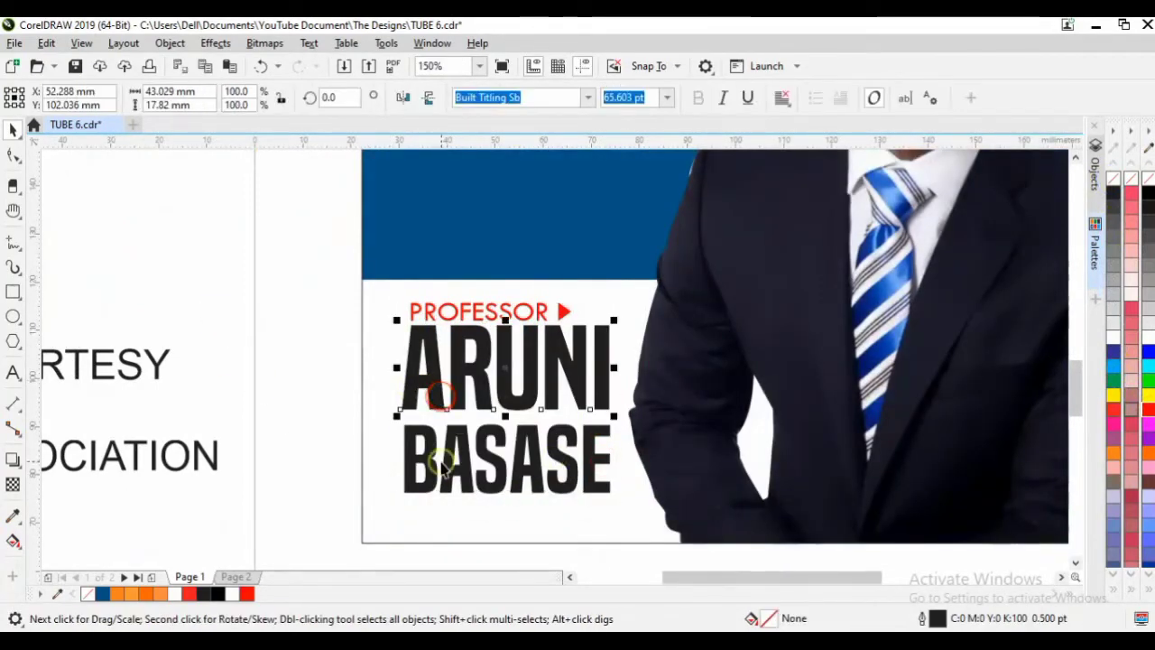
shift+click(432, 469)
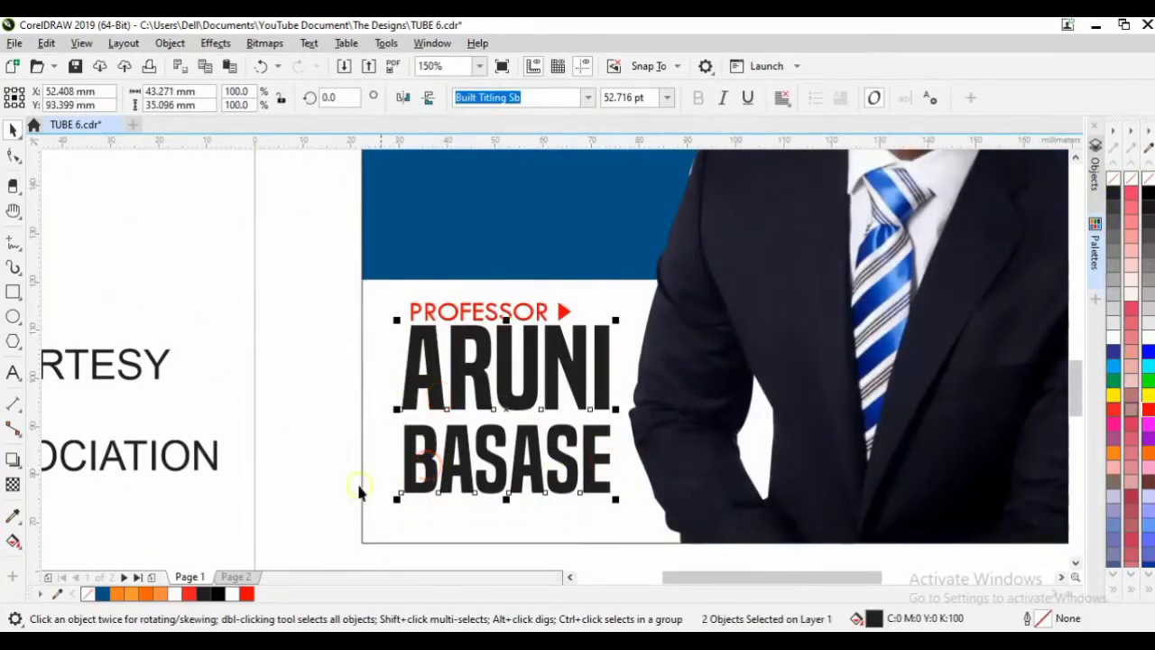
click(100, 594)
click(255, 343)
click(381, 531)
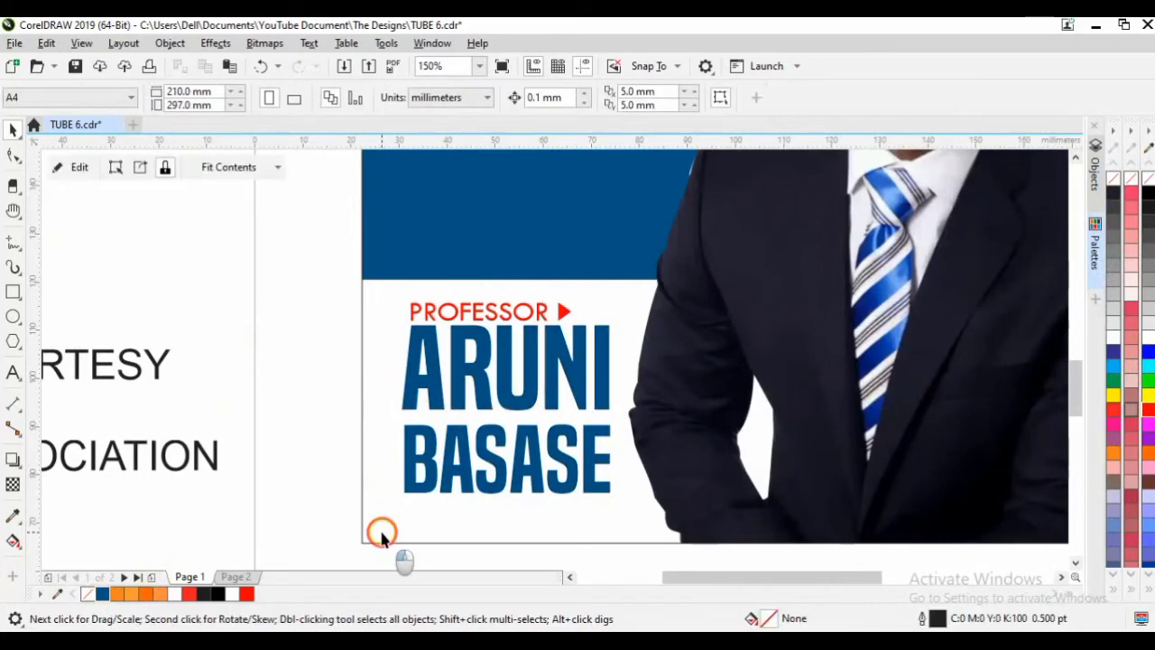
key(shift+F2)
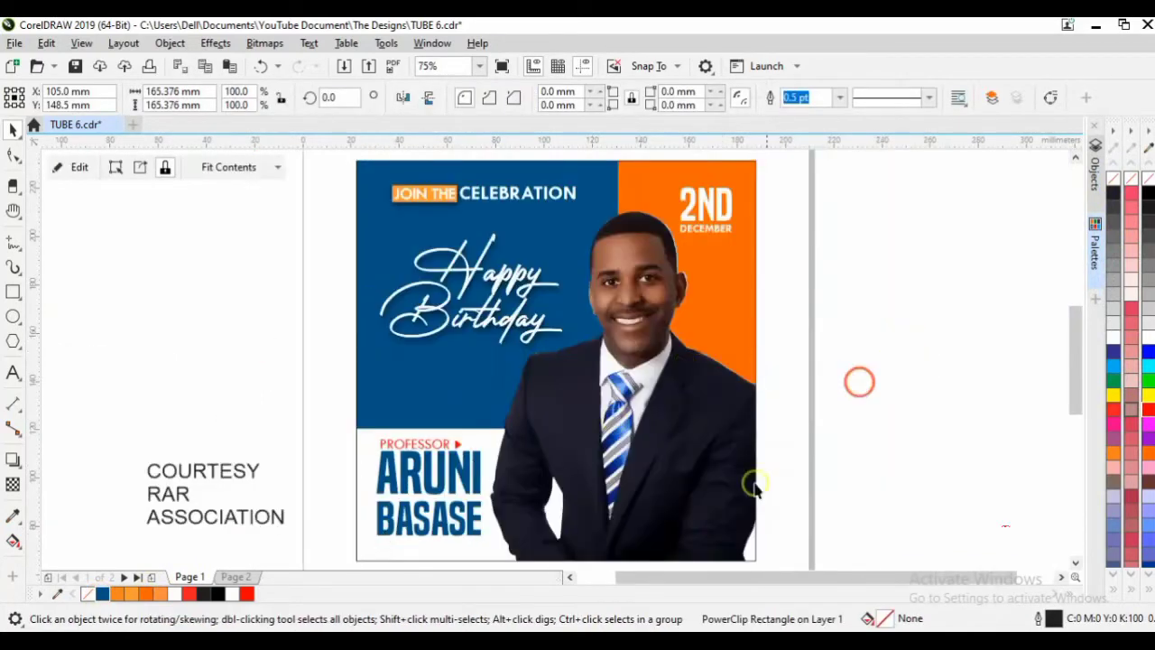
click(858, 382)
click(623, 506)
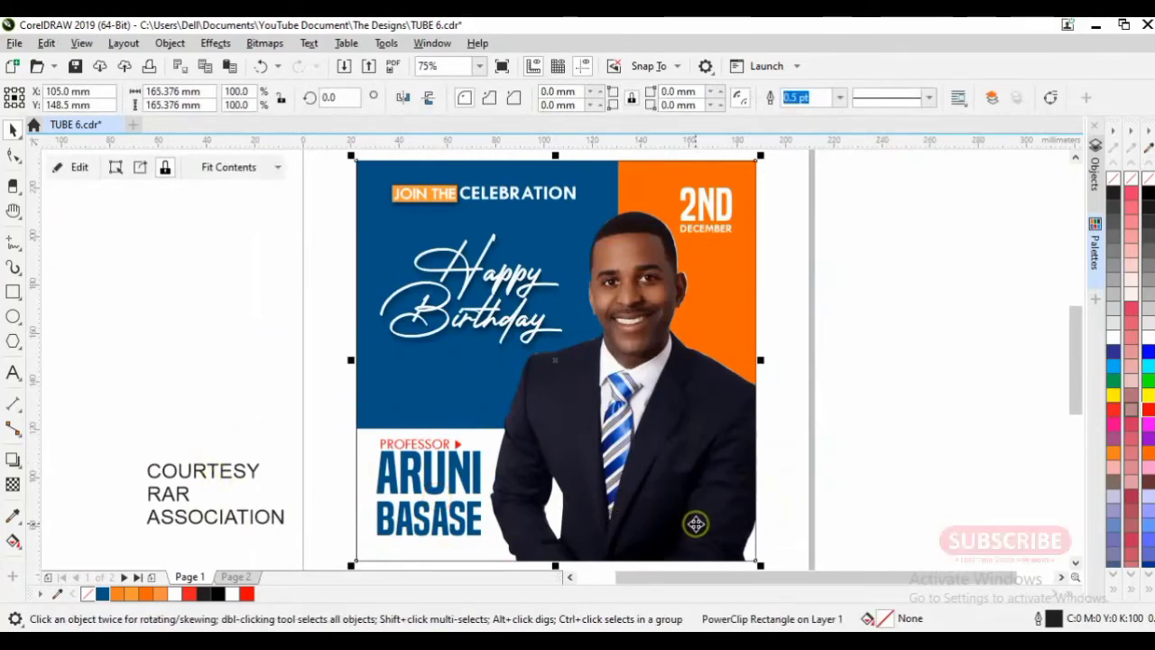
Inside the photo frame, draw a white, outline-free circle over the panel's lower-right corner.
double_click(711, 490)
click(903, 462)
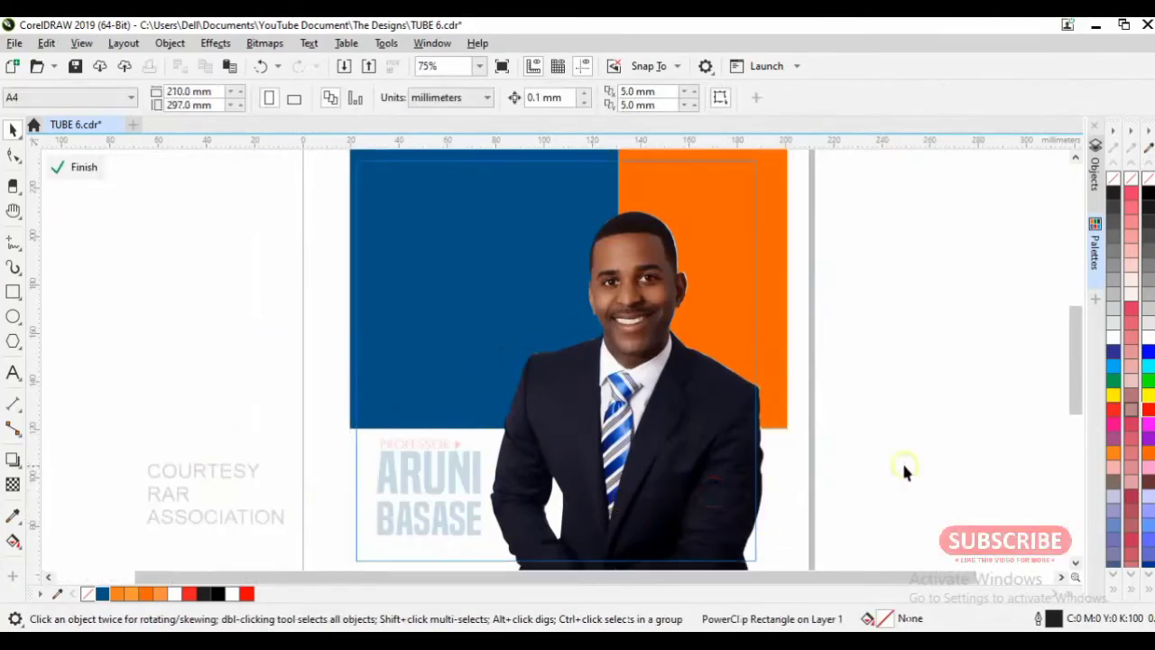
click(12, 316)
drag(665, 495, 793, 521)
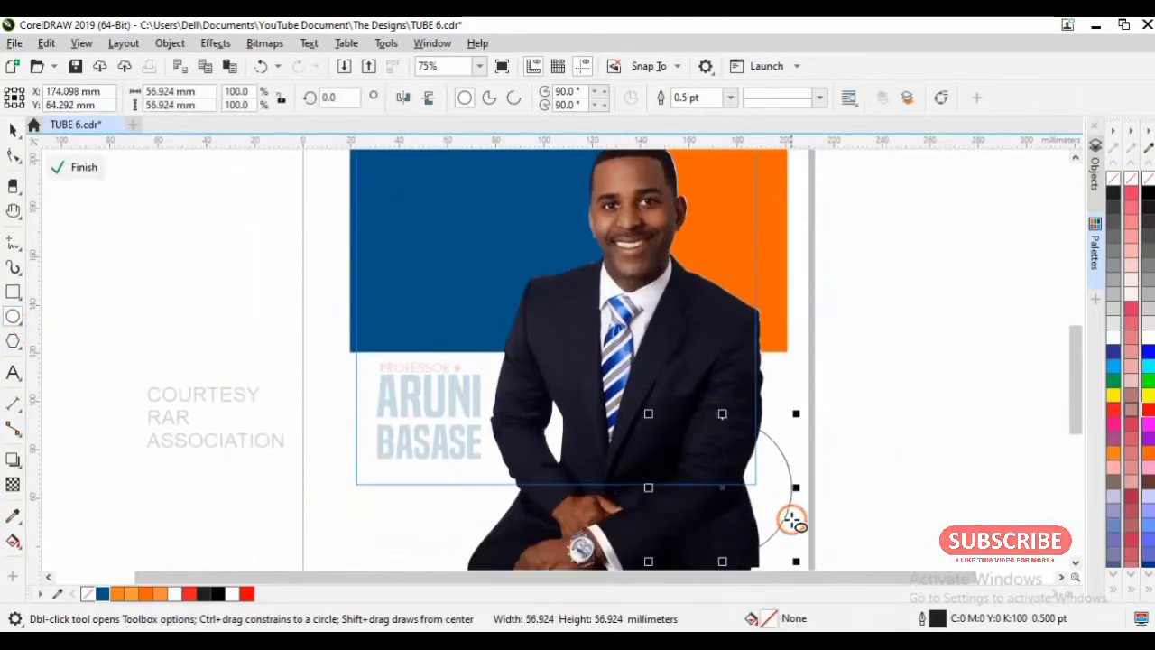
drag(722, 486, 713, 458)
click(1113, 341)
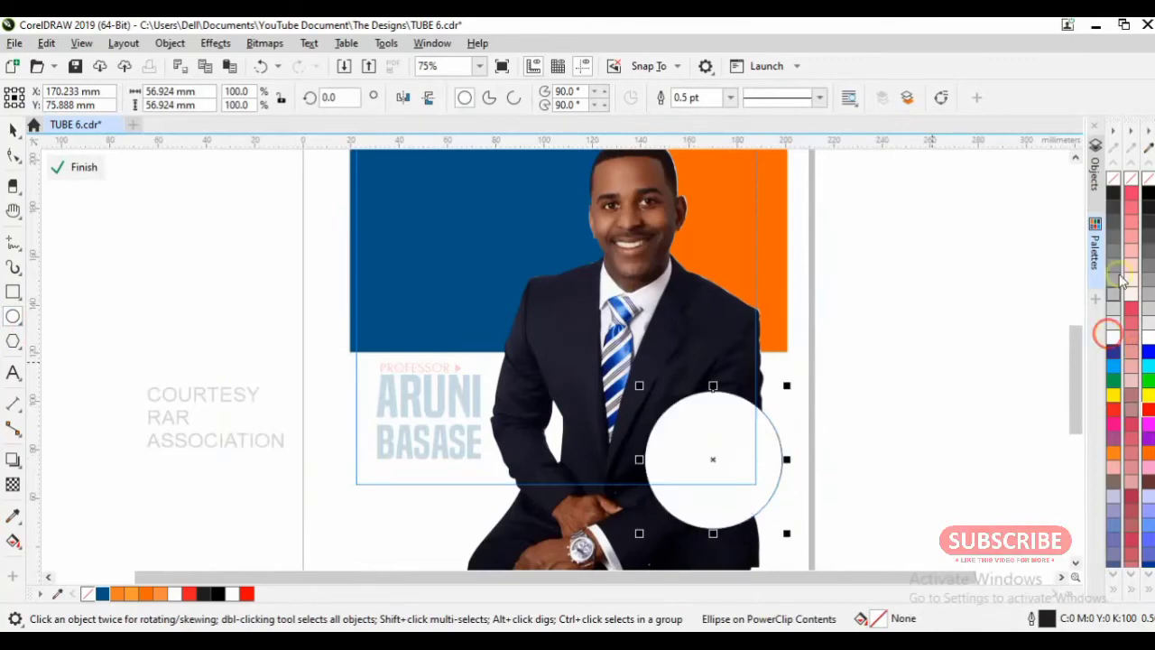
right_click(1114, 181)
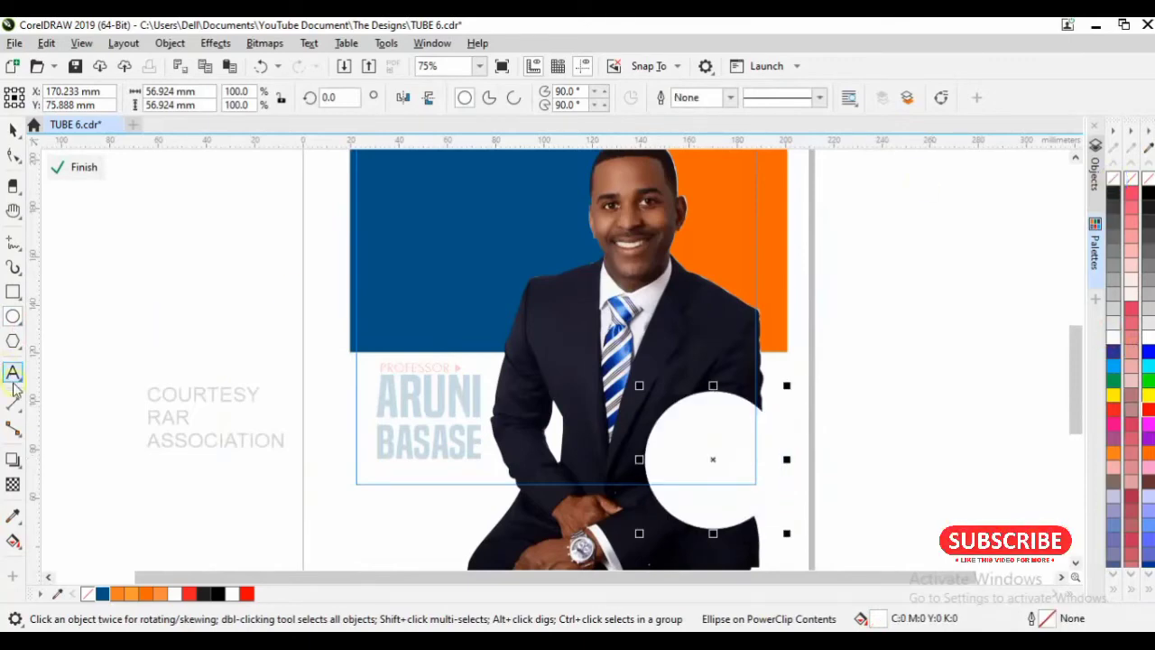
Give the white circle a soft Multiply drop shadow and finish editing the frame.
click(13, 458)
drag(782, 460, 640, 454)
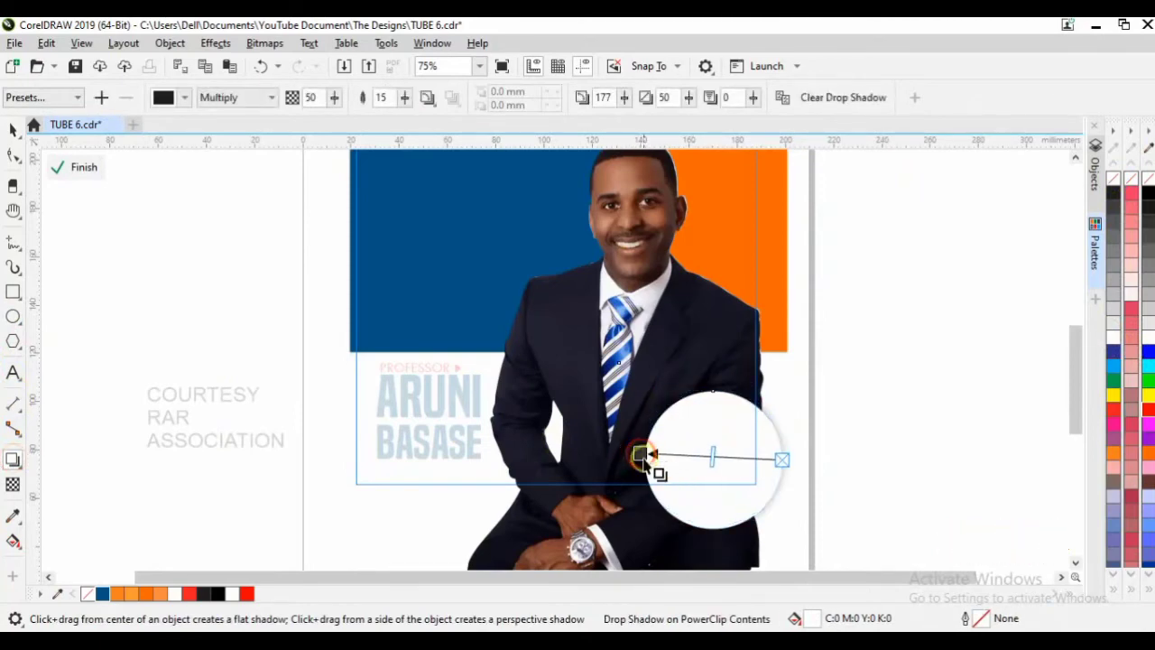
drag(710, 459, 637, 443)
key(space)
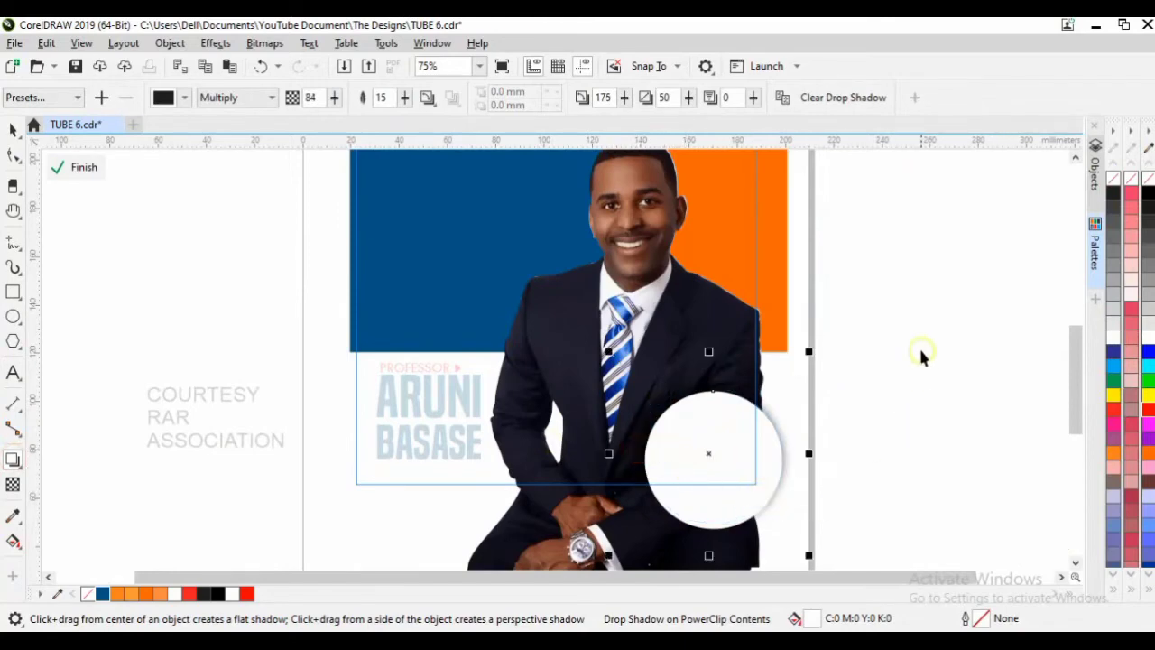
click(921, 319)
click(916, 399)
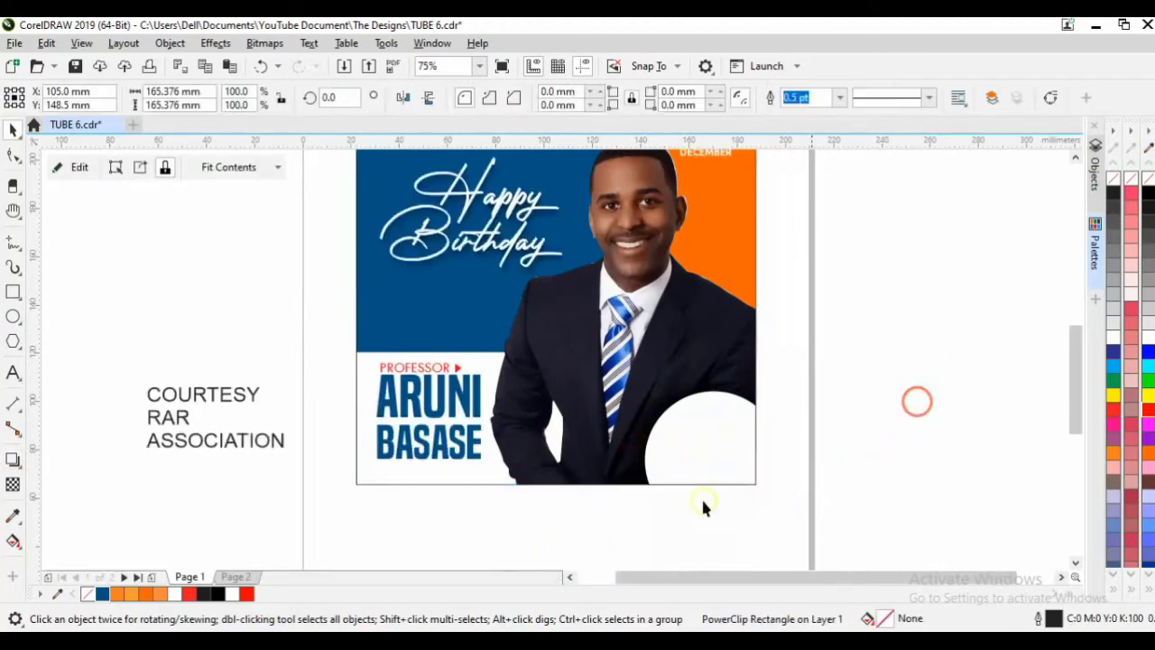
Change the COURTESY text to Tw Cen MT at 14 pt.
click(236, 395)
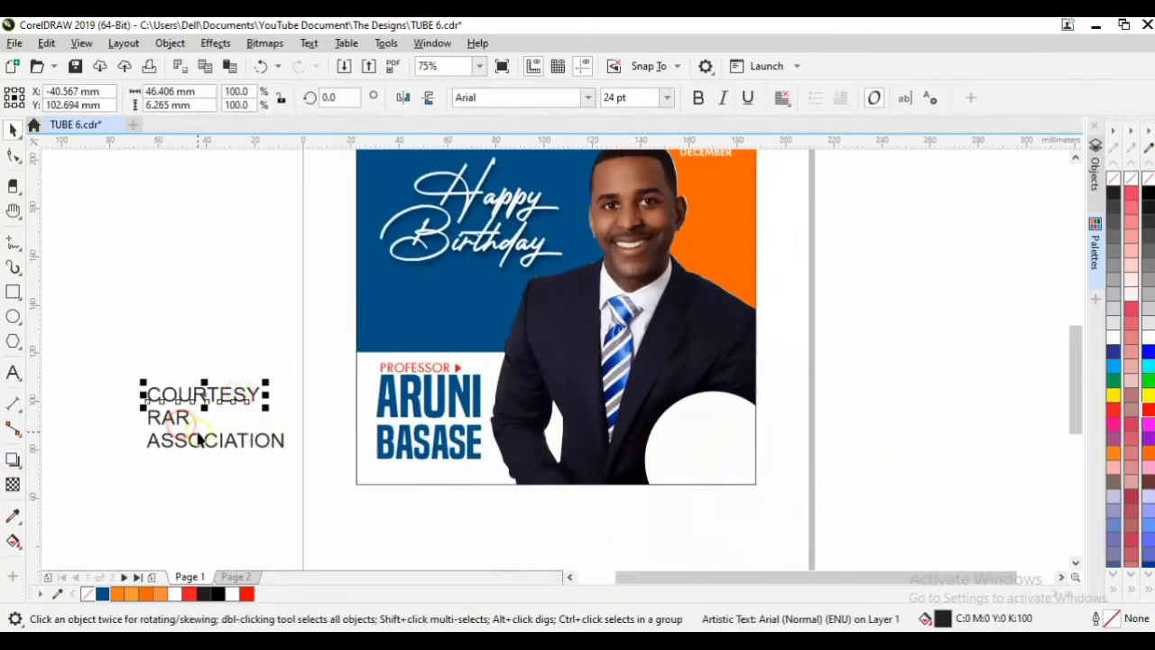
click(587, 99)
click(546, 172)
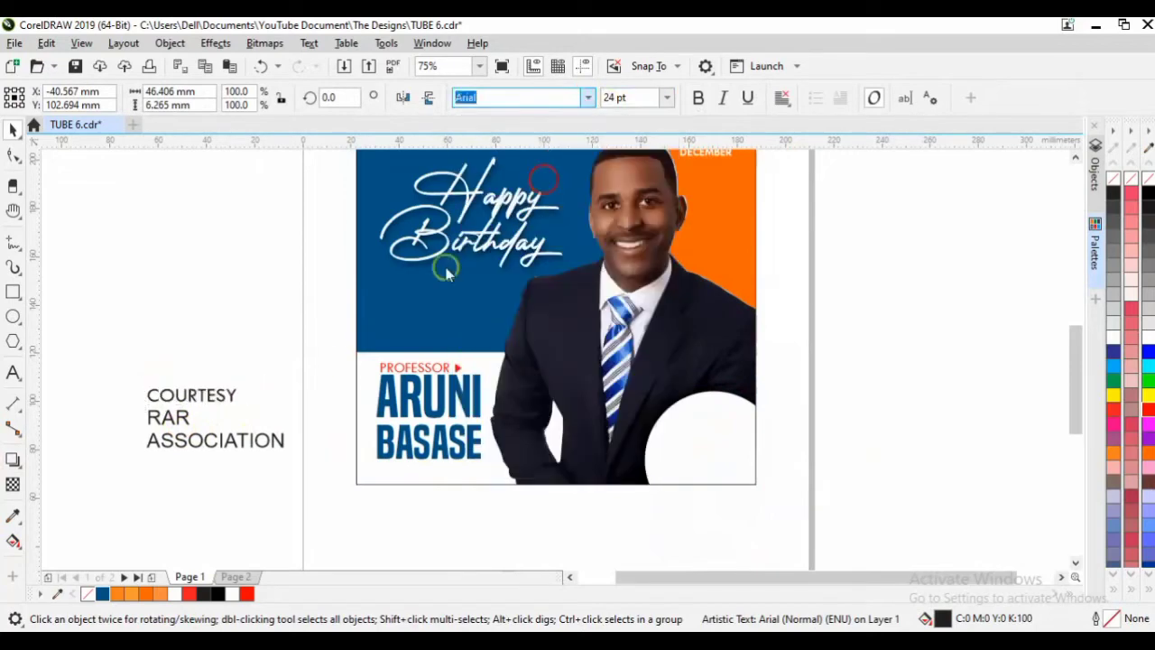
click(668, 99)
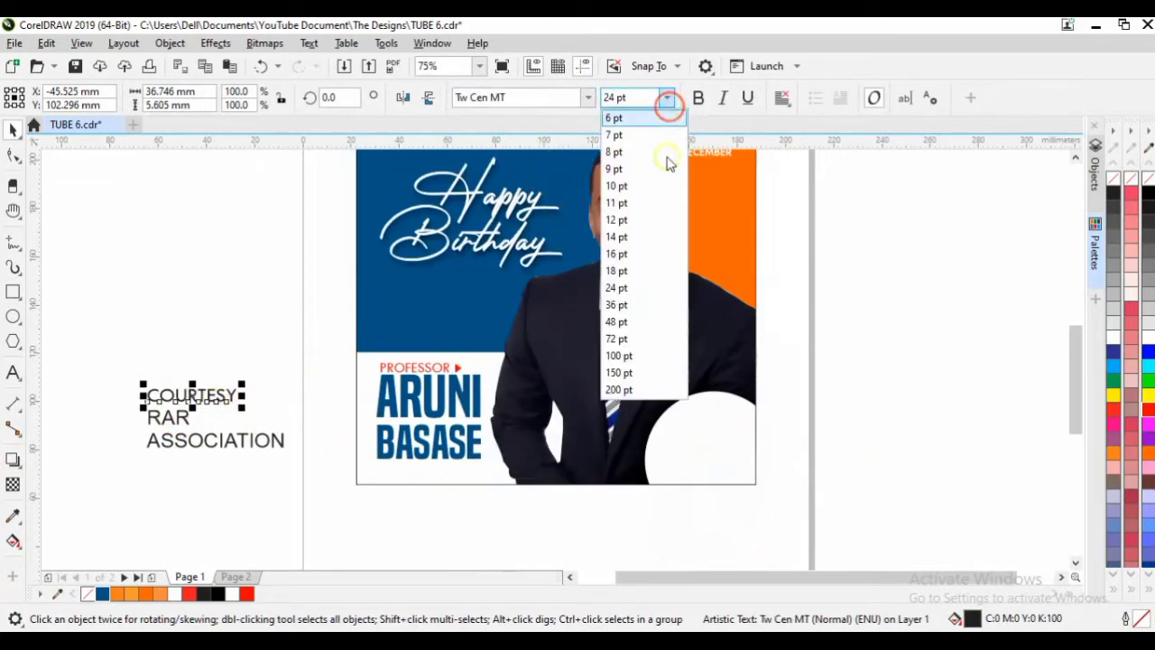
click(641, 236)
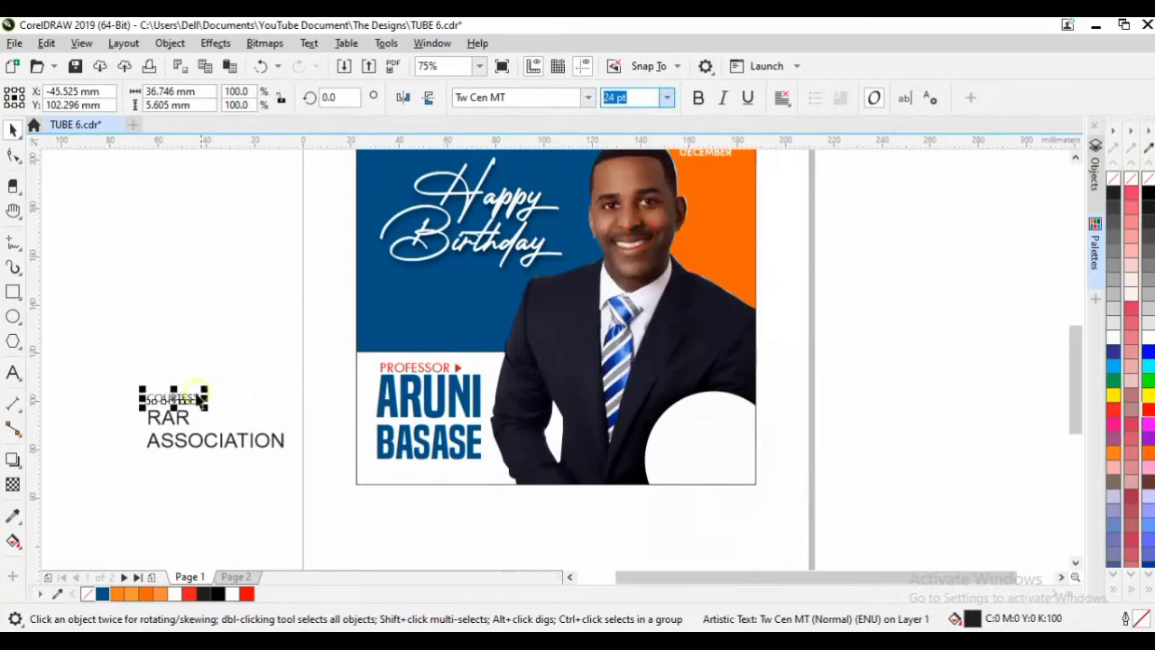
Move COURTESY onto the white circle in the portrait panel and zoom in on it.
drag(173, 399, 749, 453)
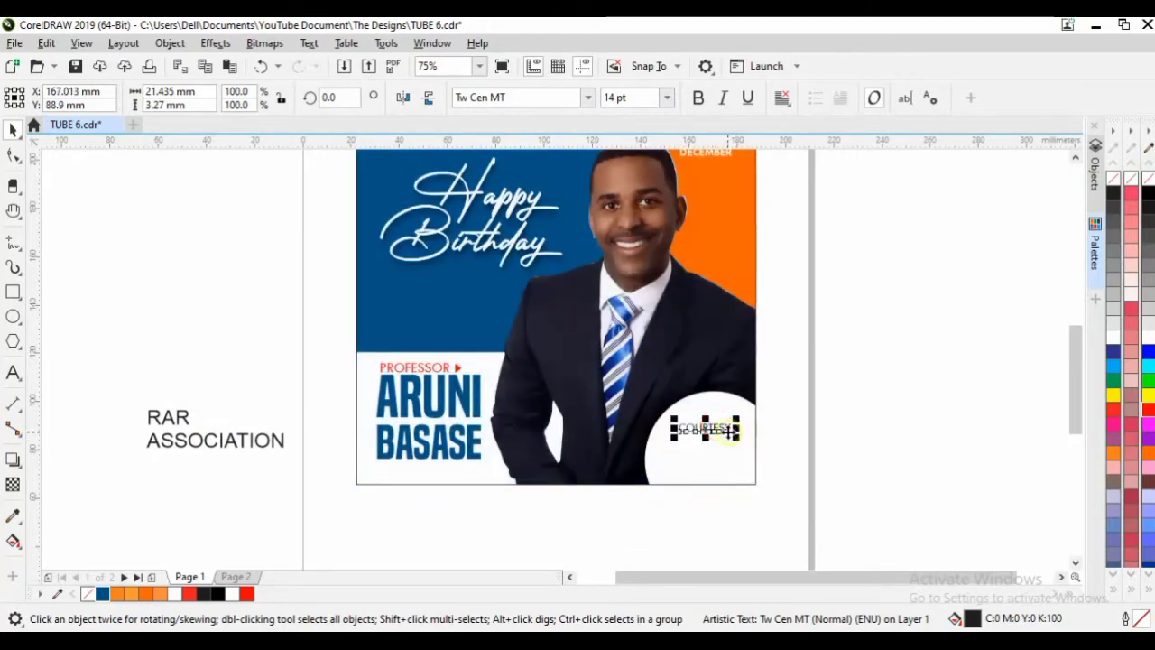
key(z)
drag(656, 388, 772, 506)
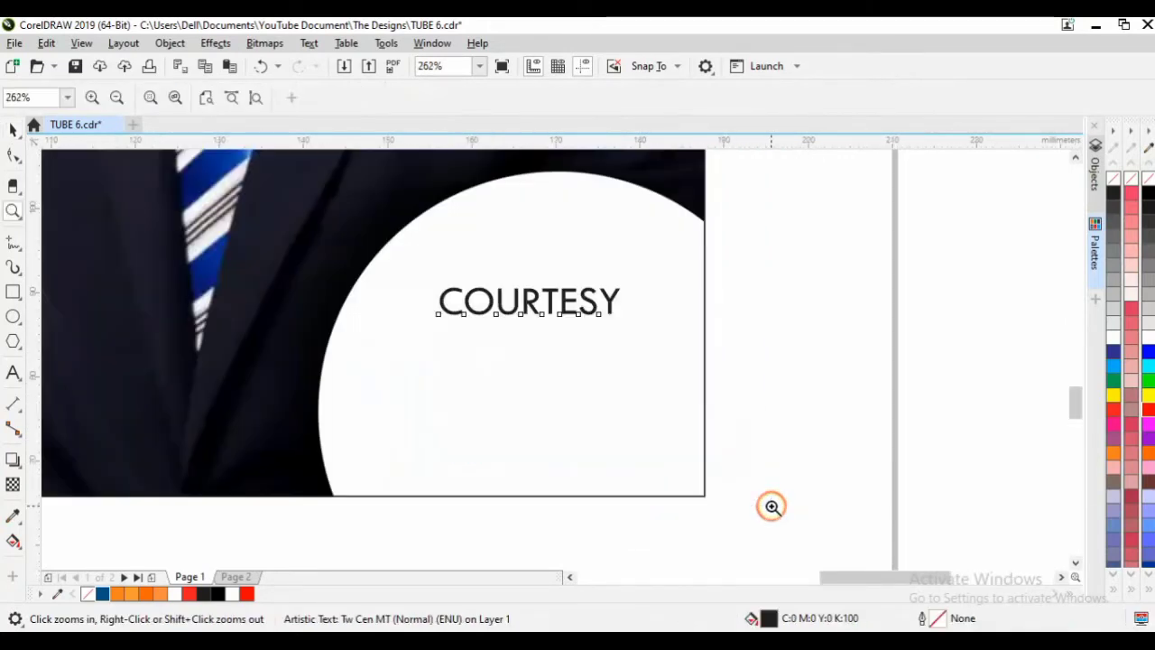
Draw a dark blue (#005284) rectangle covering the COURTESY text.
click(12, 291)
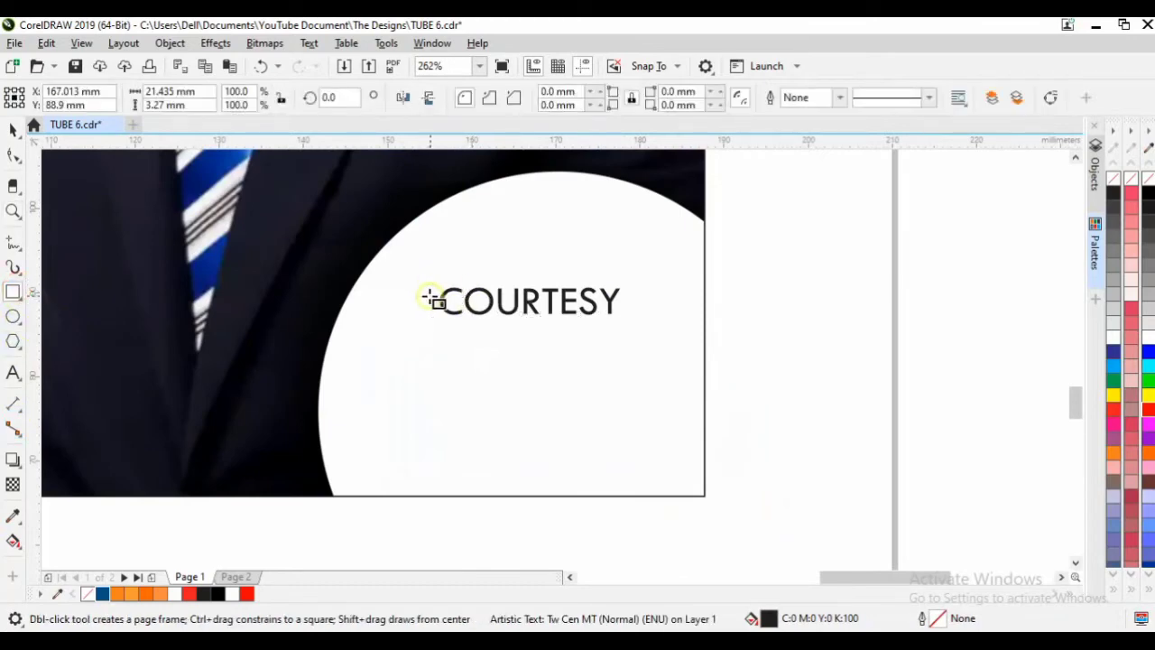
drag(435, 282, 625, 317)
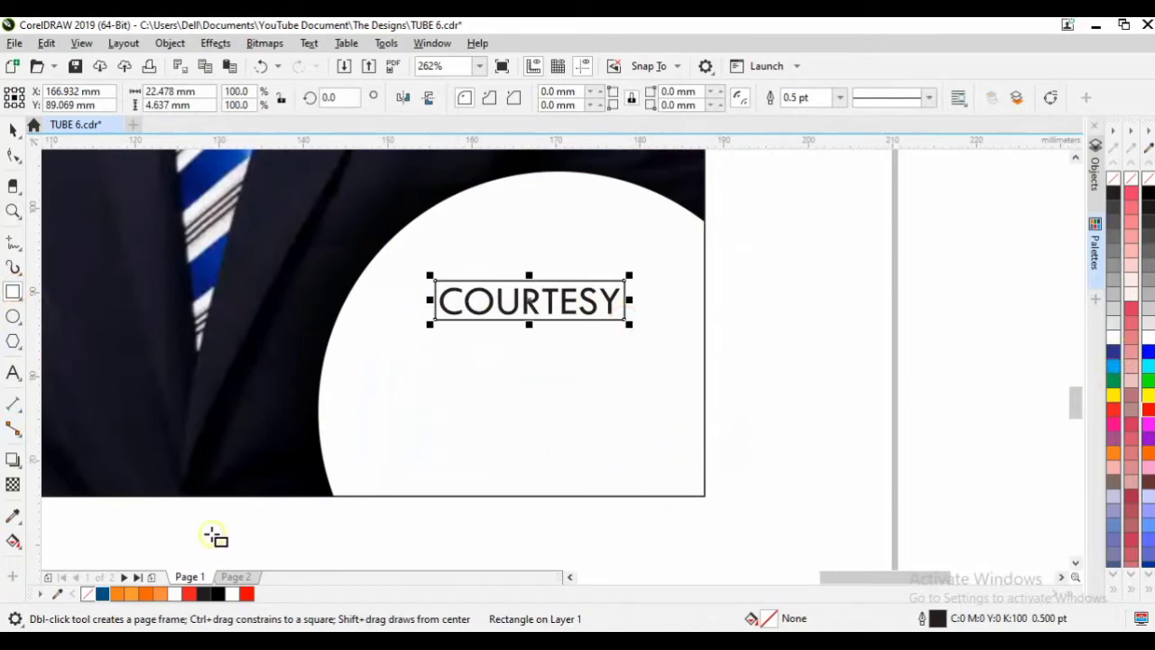
click(104, 593)
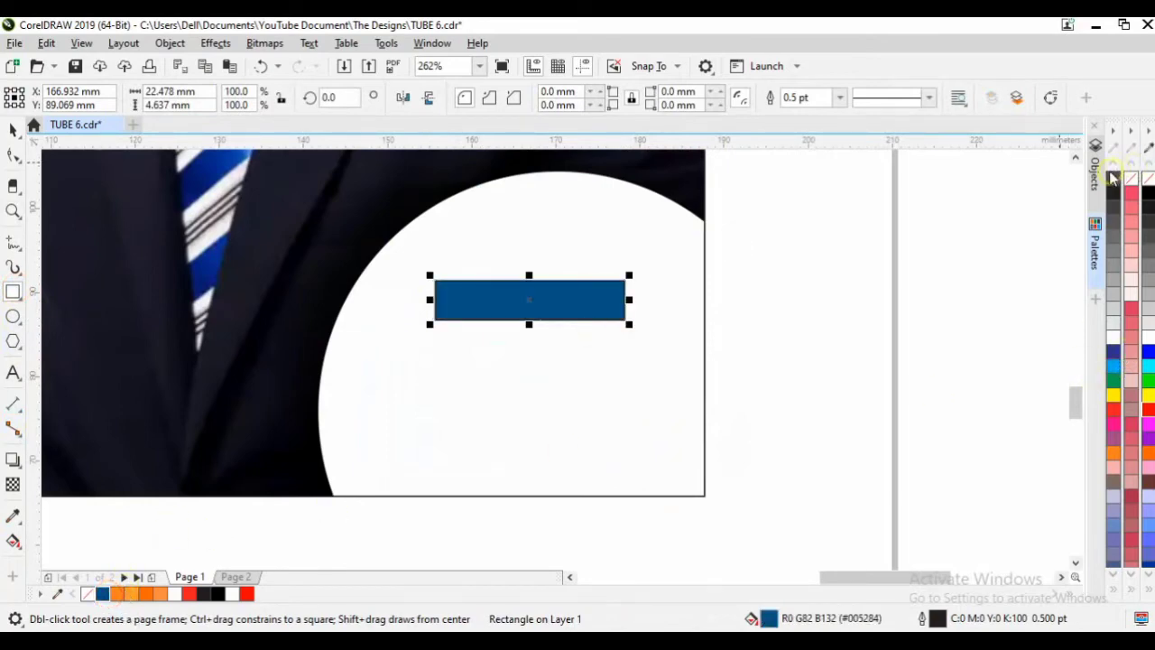
click(835, 403)
Bring COURTESY to the front of the page above the blue bar and make it white.
key(space)
drag(819, 394, 438, 248)
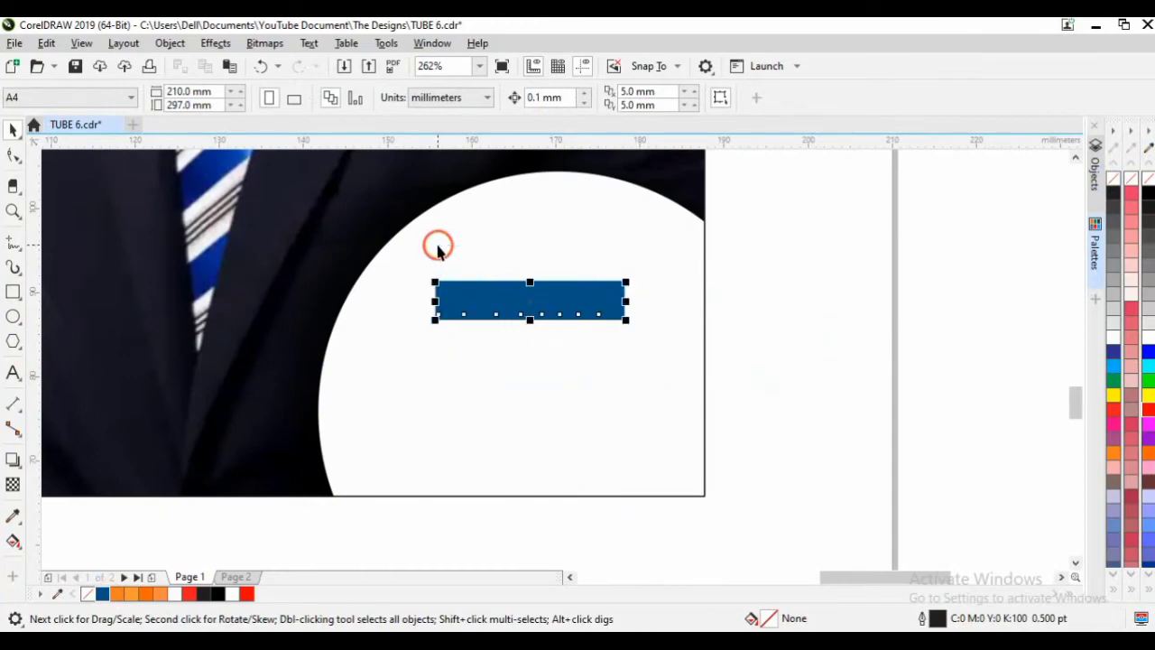
click(170, 43)
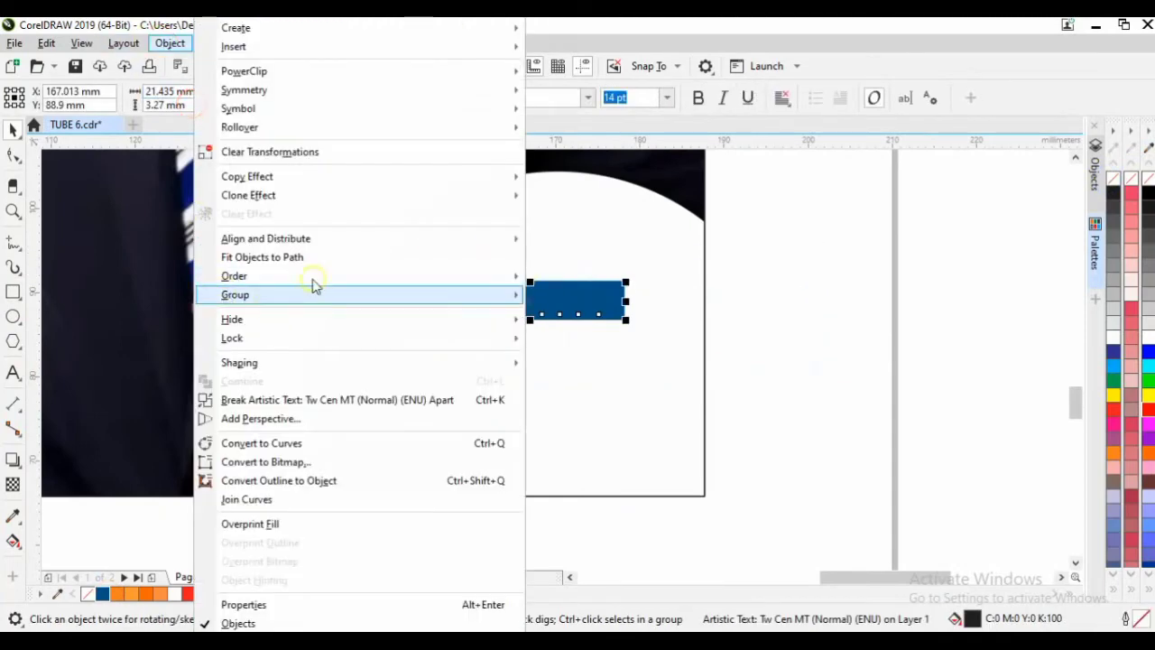
mouse_move(315, 276)
click(567, 280)
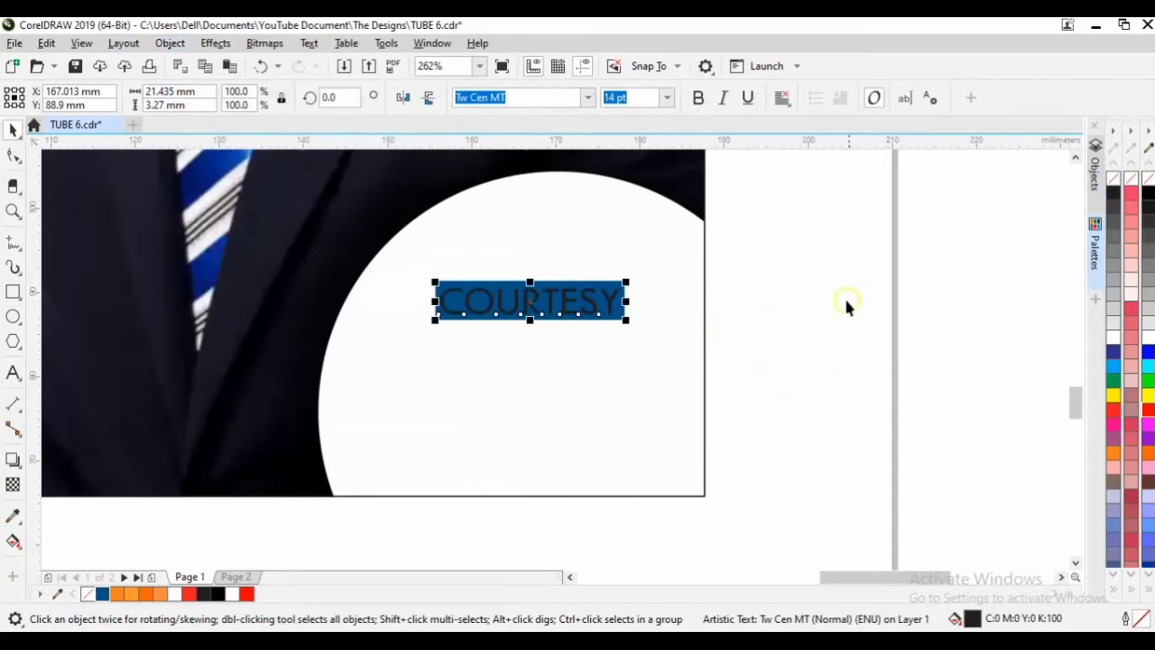
click(1114, 340)
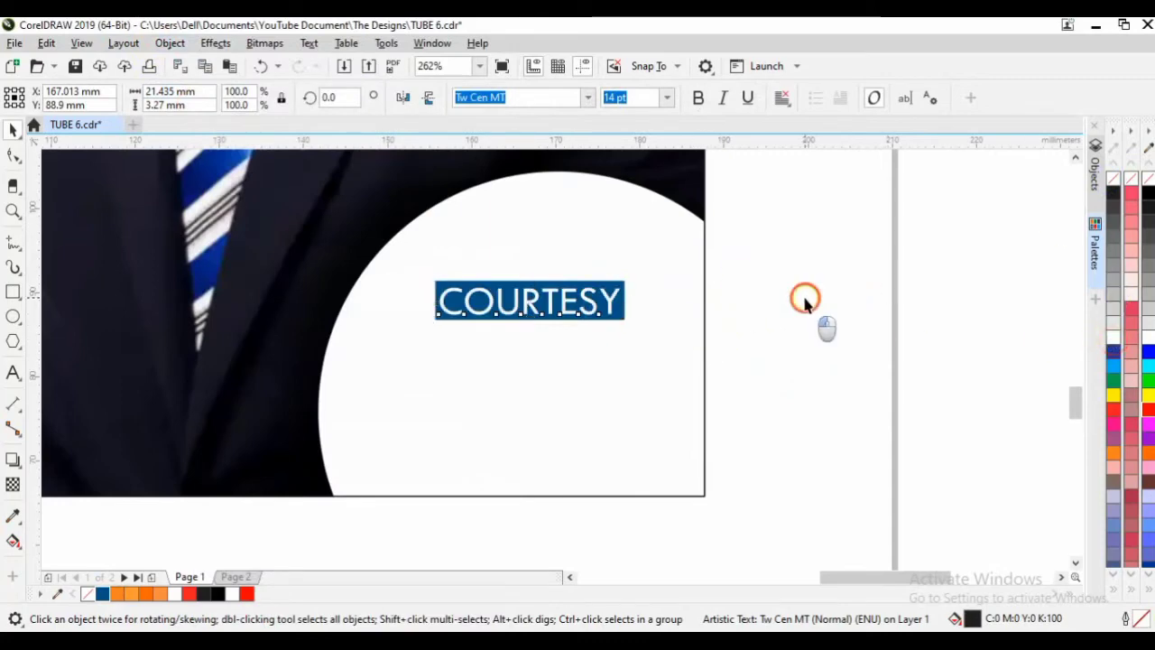
Group the COURTESY text with its blue bar and move the badge higher on the circle.
drag(787, 336, 394, 250)
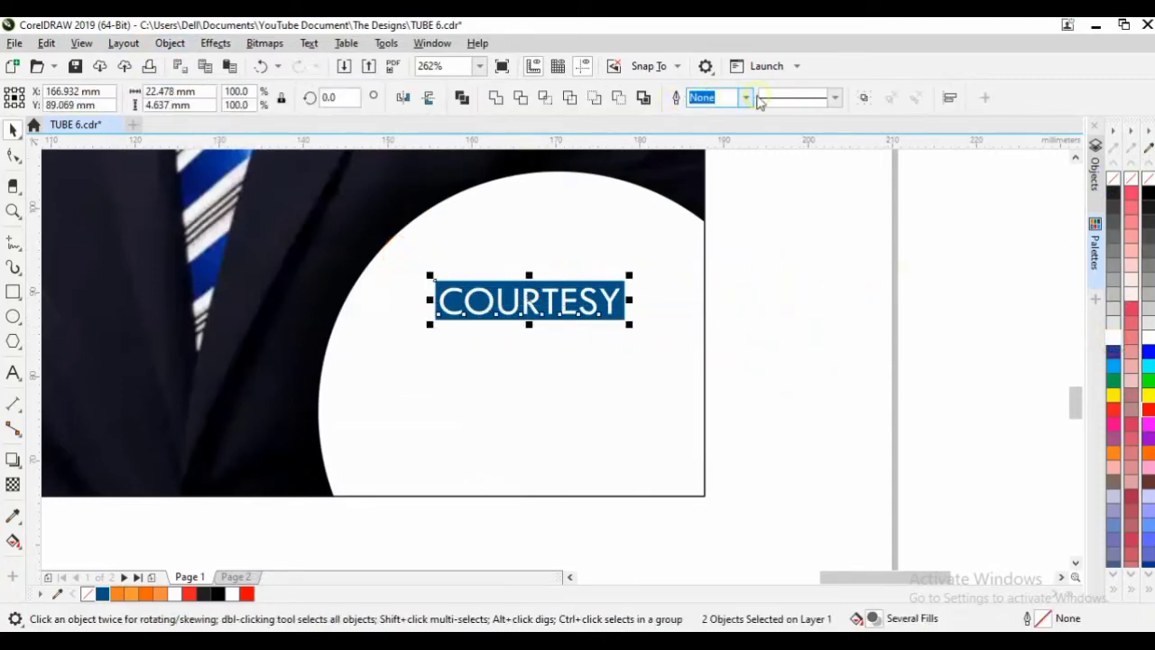
click(864, 99)
drag(580, 315, 578, 276)
click(592, 416)
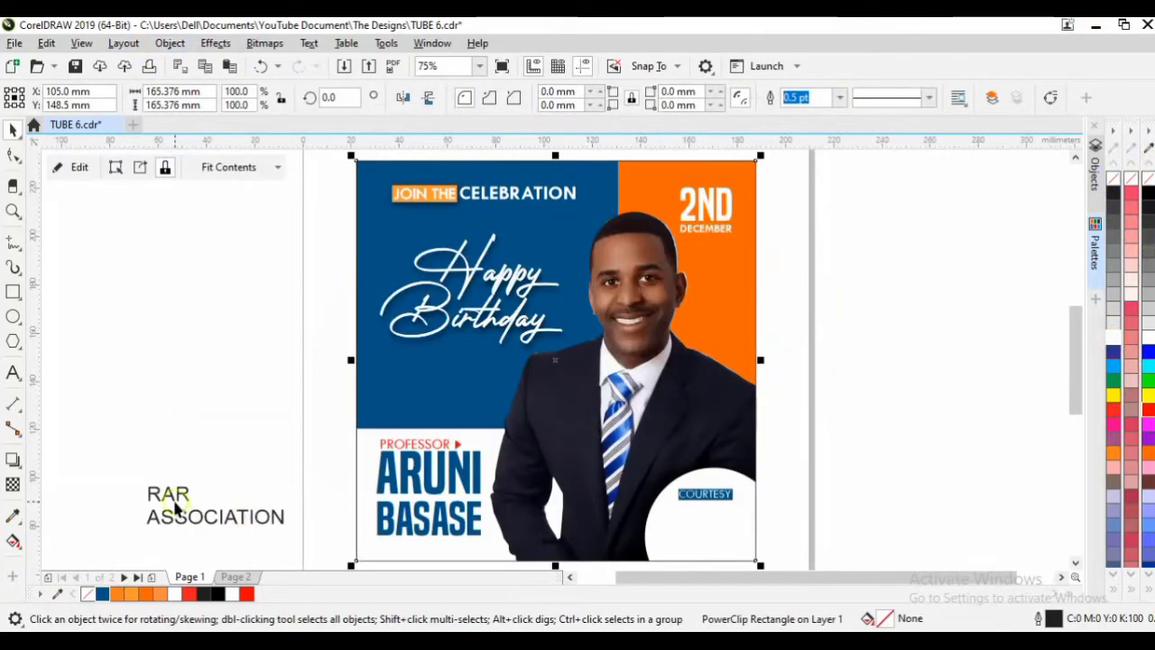
click(177, 510)
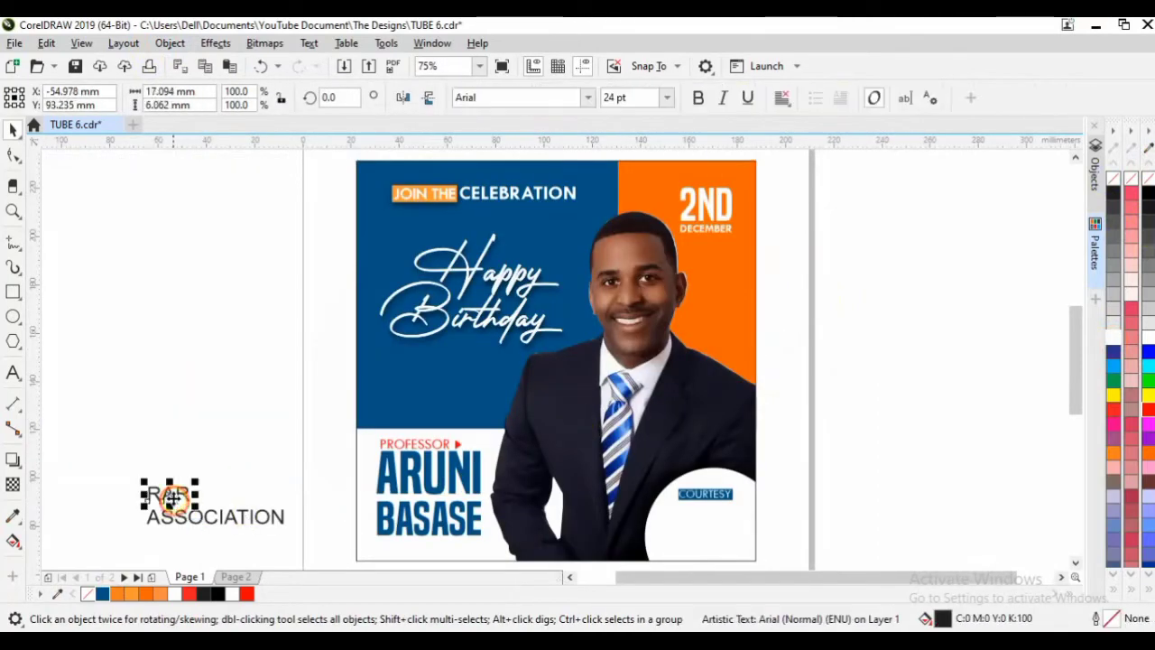
Move RAR below COURTESY on the circle, set it in Built Titling and enlarge to about 58 pt.
drag(177, 510, 713, 534)
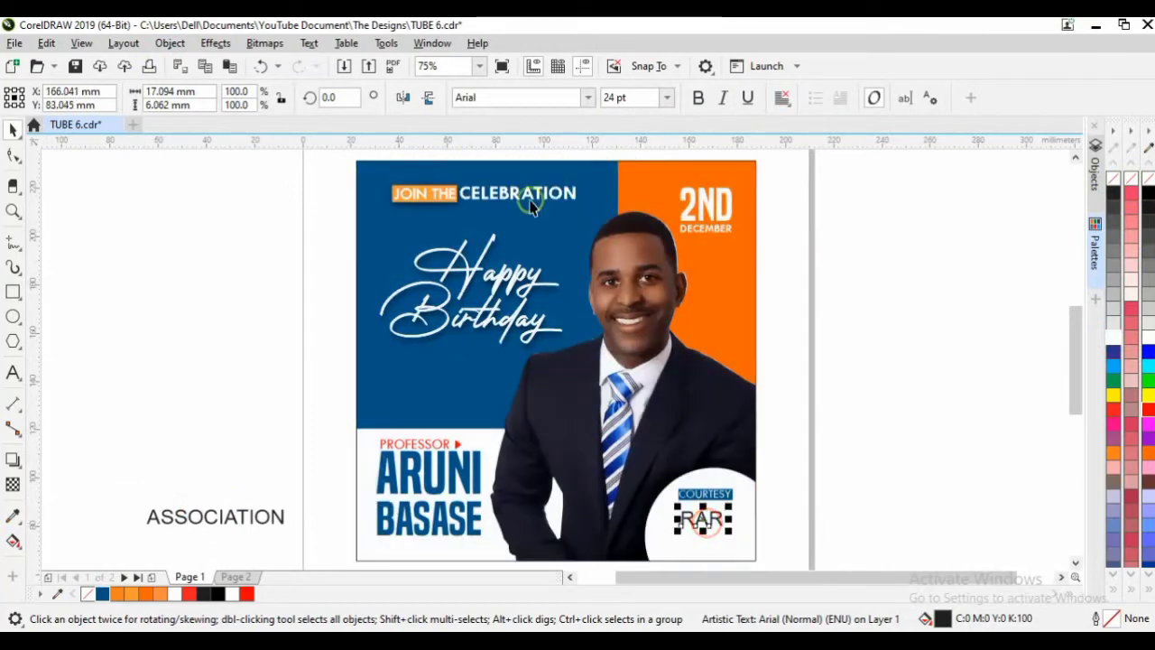
click(585, 97)
click(580, 171)
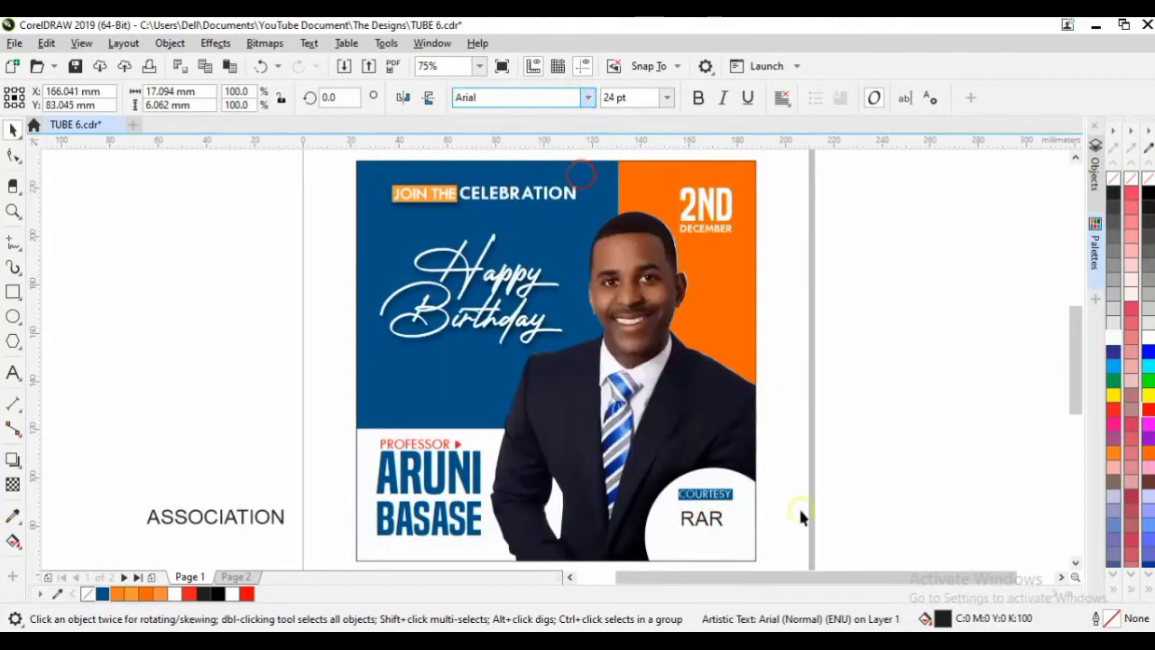
scroll(726, 537, up, 4)
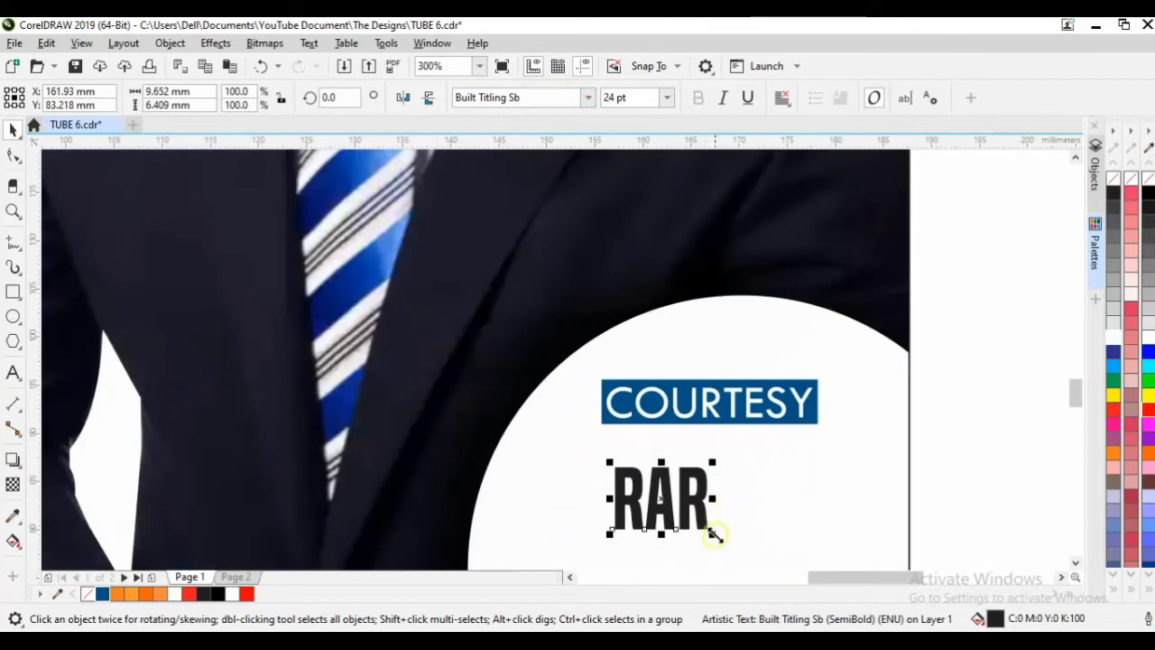
drag(713, 534, 831, 366)
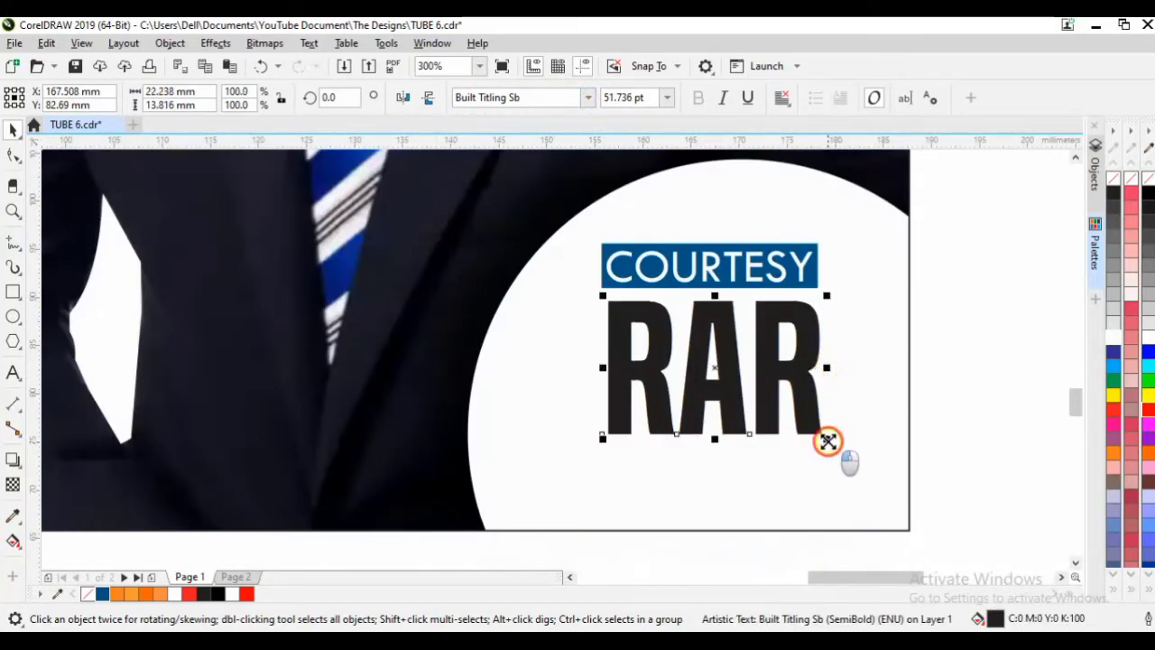
Colour RAR red and raise COURTESY and RAR together within the circle.
click(964, 406)
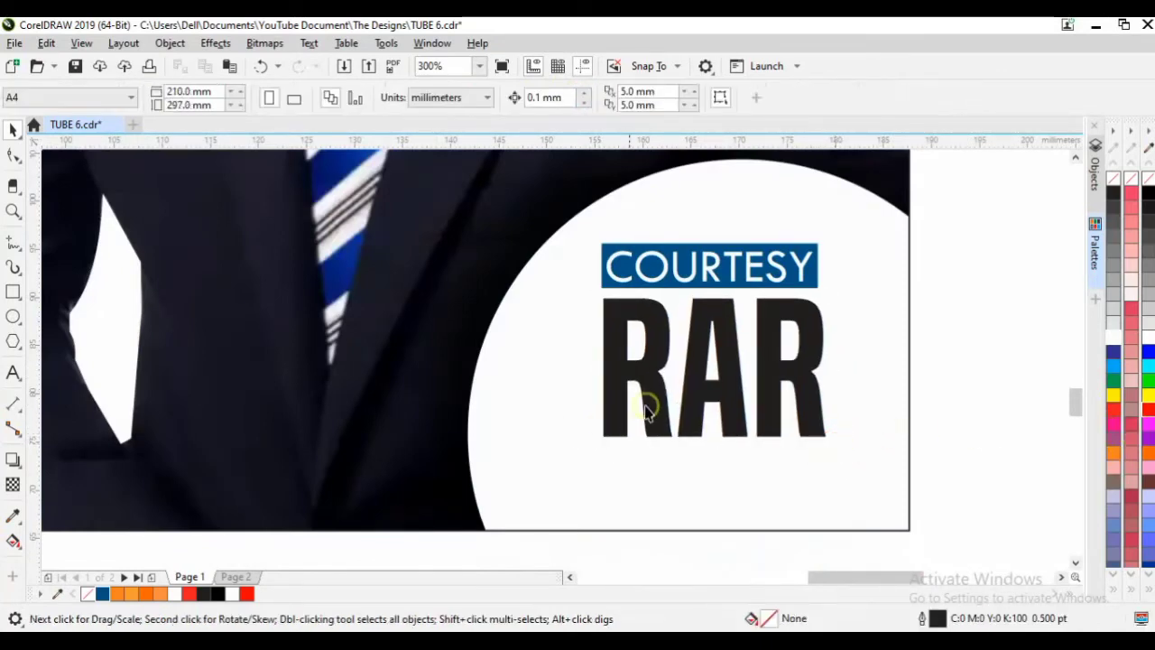
click(717, 410)
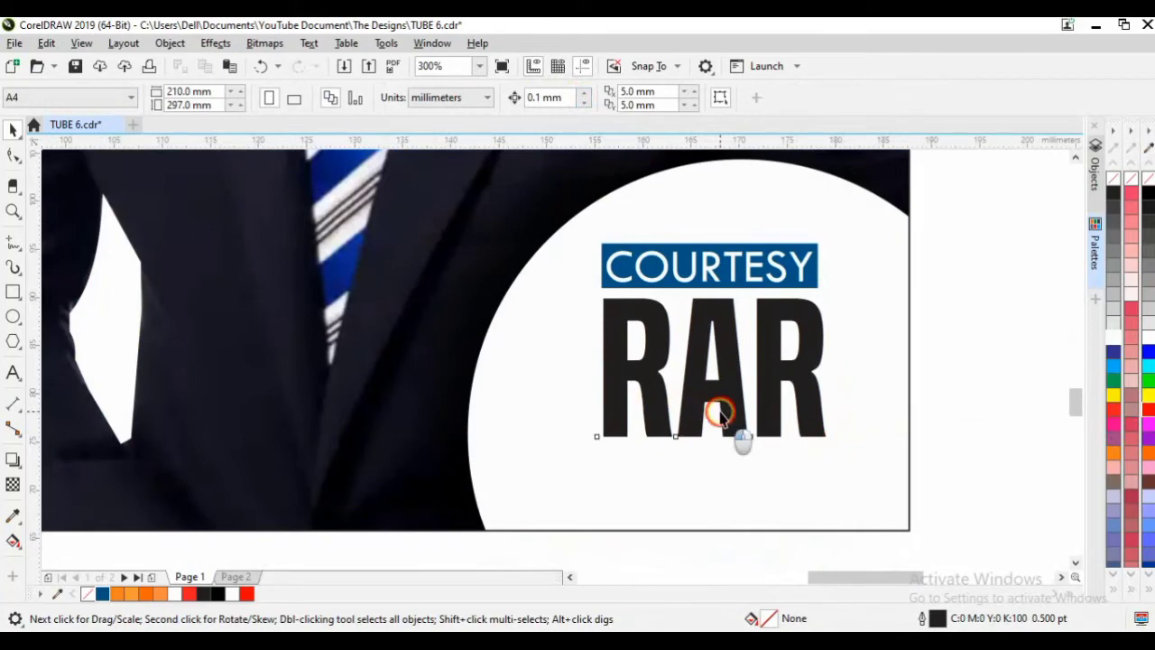
click(1146, 411)
drag(959, 477, 568, 206)
drag(658, 258, 656, 242)
Show the whole page and move the ASSOCIATION text into the badge below RAR.
click(576, 485)
key(shift+F4)
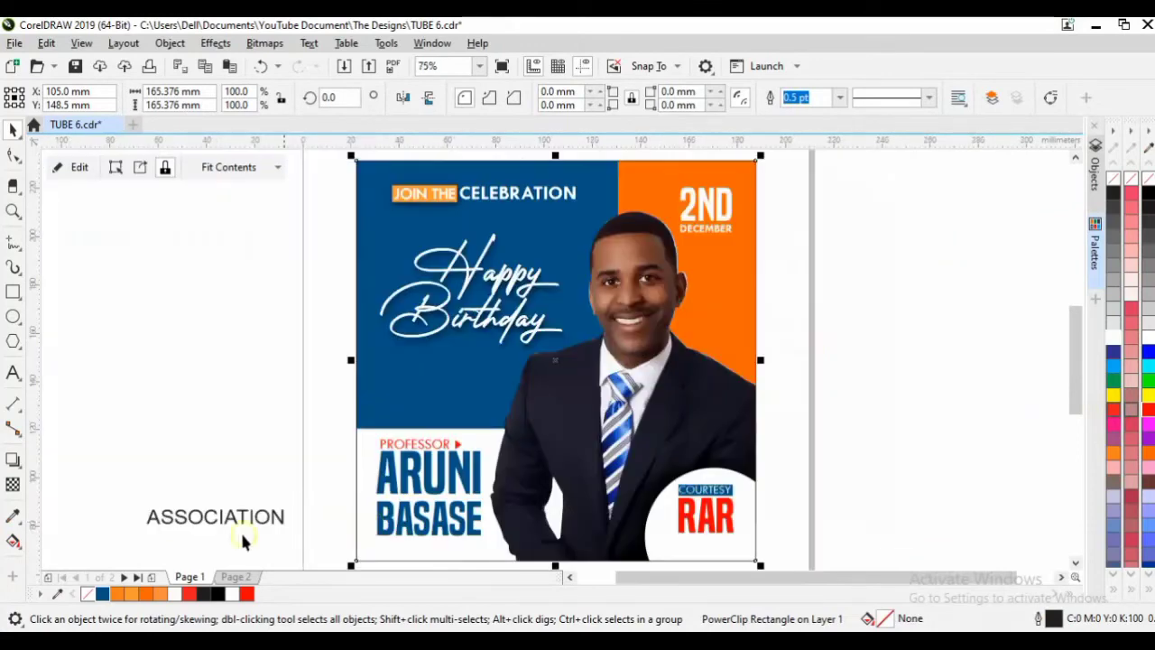
drag(242, 538, 713, 554)
Set ASSOCIATION in non-bold Tw Cen MT and shrink it to about 15 pt.
scroll(713, 555, up, 3)
scroll(1052, 394, down, 2)
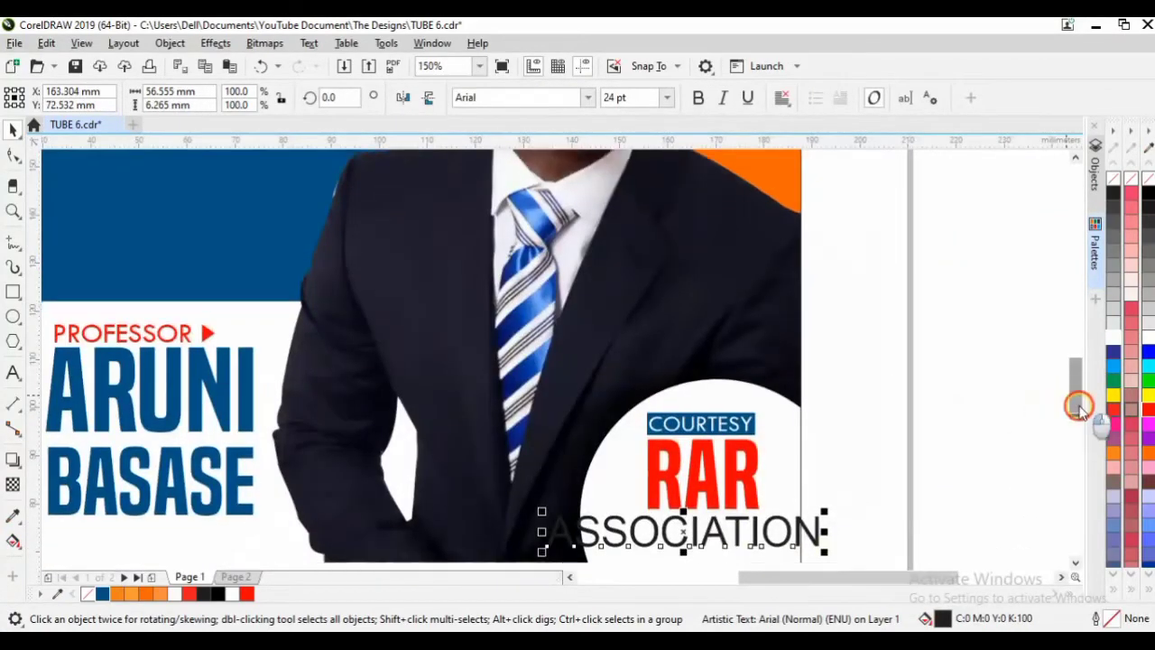
drag(1080, 407, 1015, 440)
scroll(772, 319, up, 2)
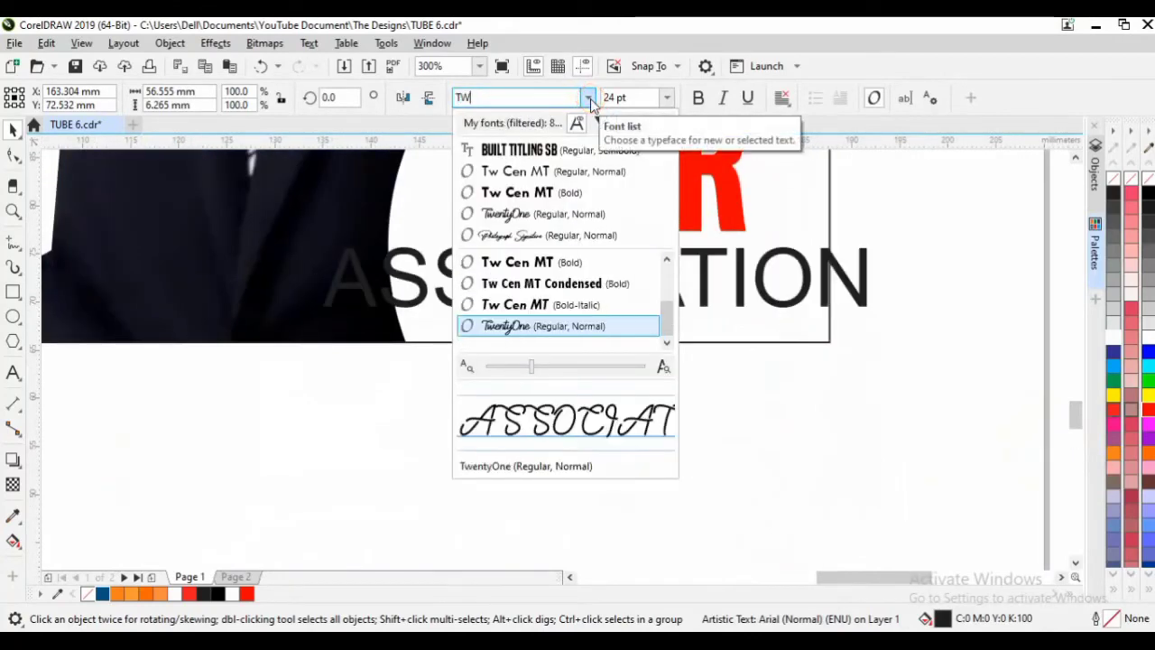
click(575, 261)
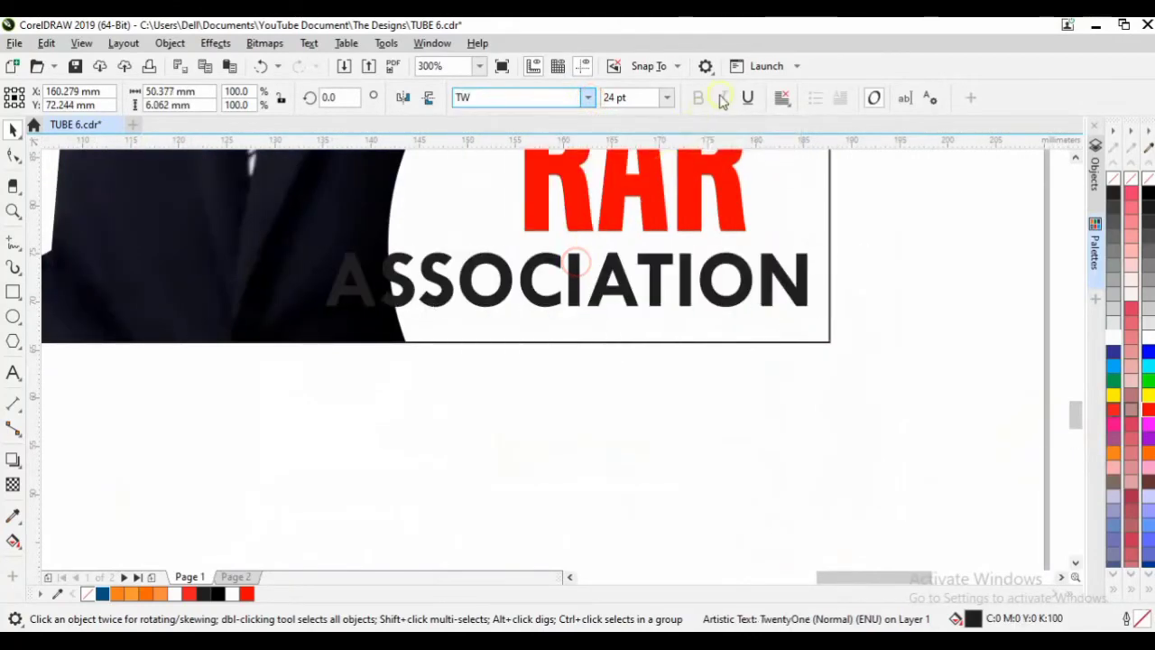
click(699, 99)
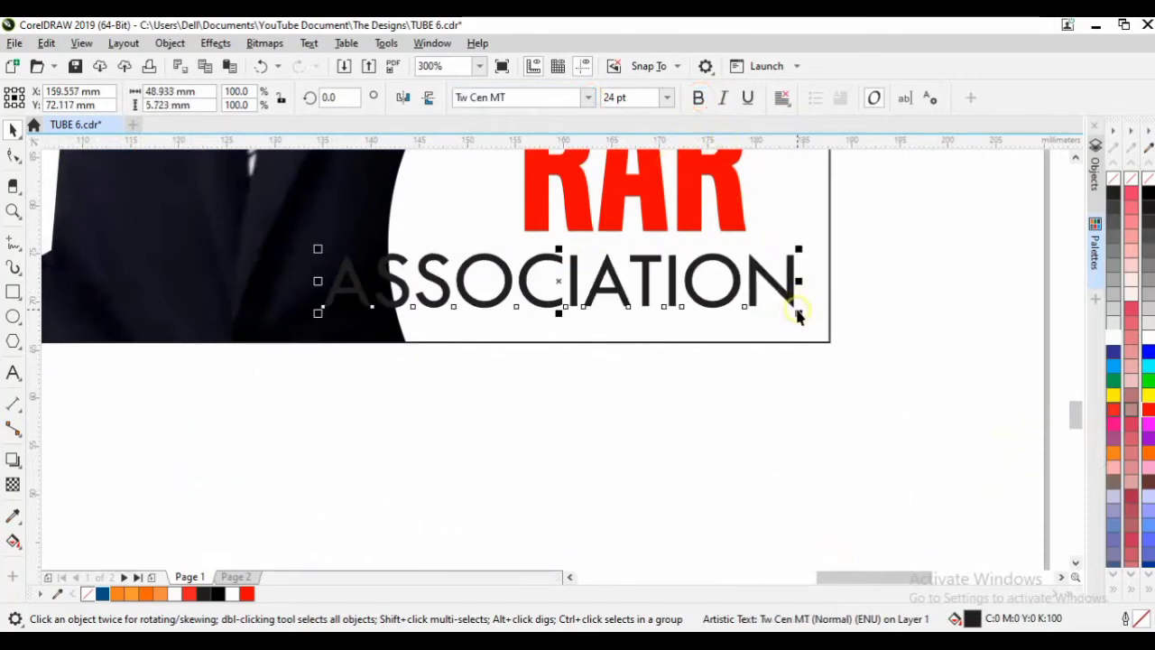
drag(811, 311, 758, 305)
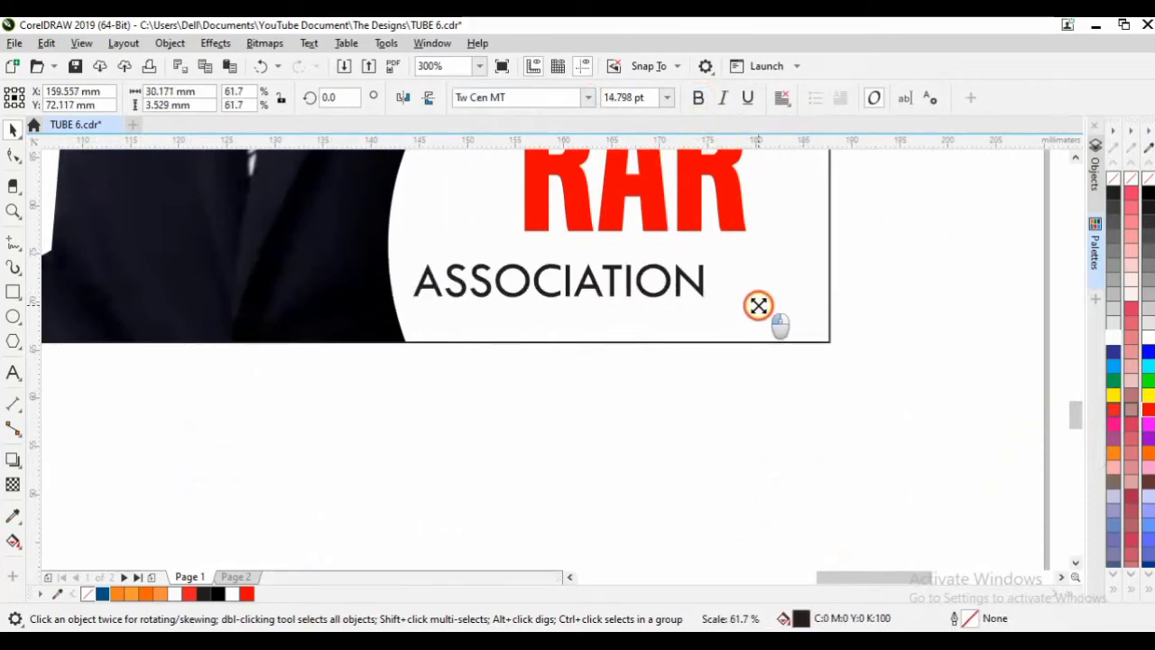
Centre ASSOCIATION horizontally directly beneath RAR using the align-centres command.
shift+click(656, 230)
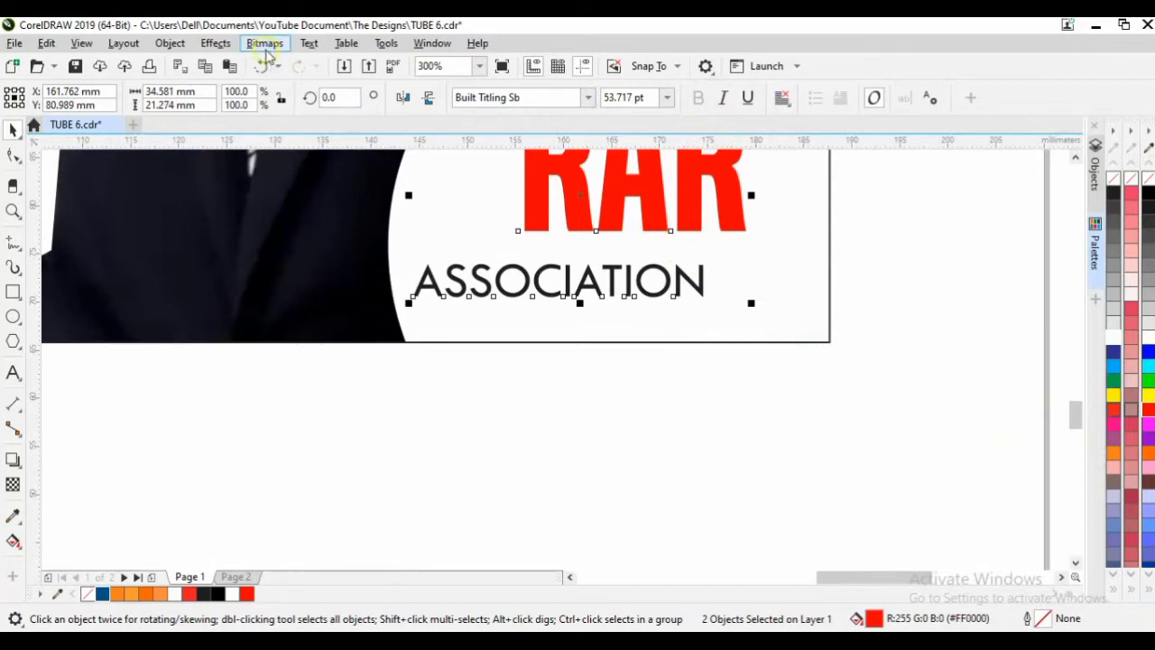
click(168, 41)
mouse_move(240, 240)
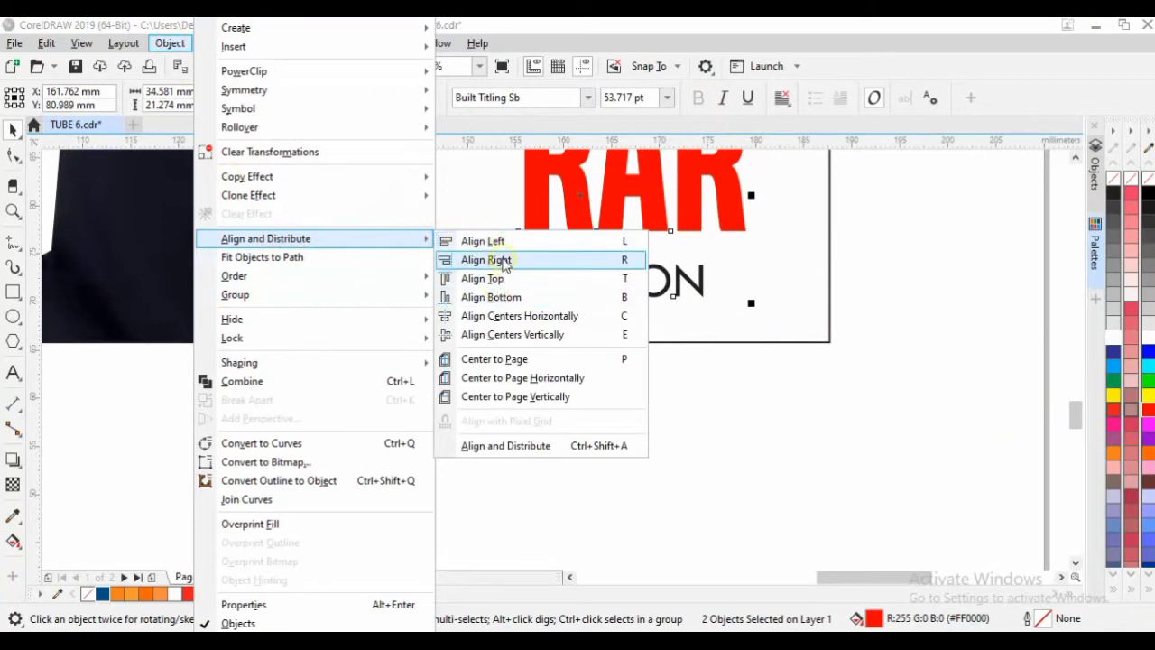
click(532, 335)
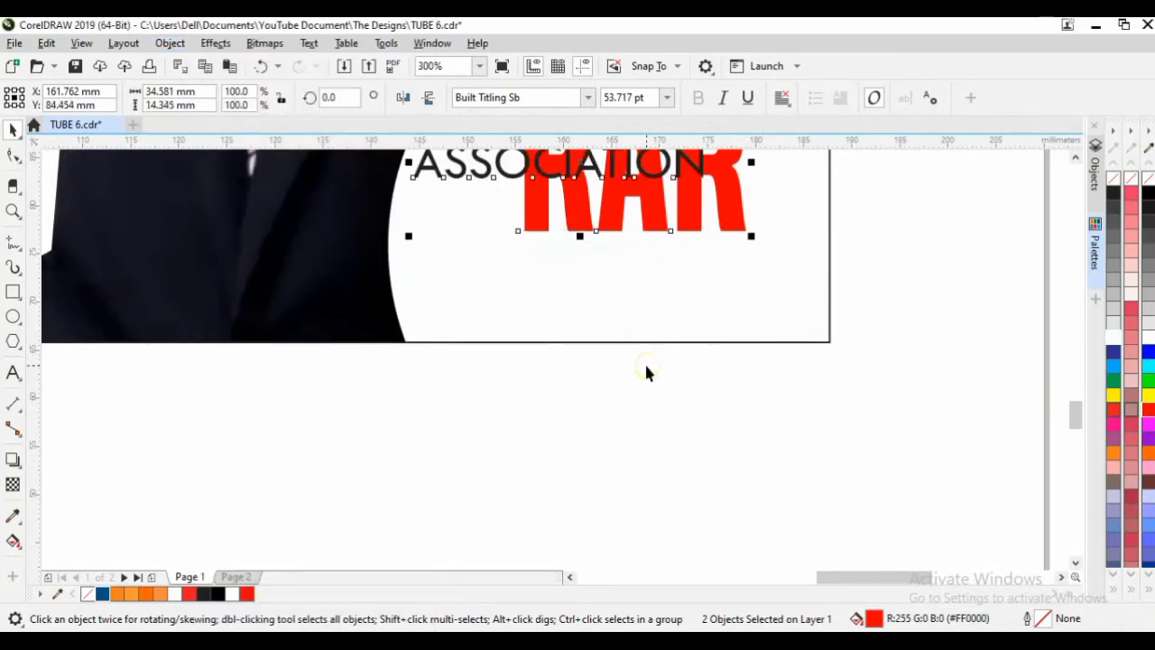
click(658, 382)
click(567, 172)
drag(566, 172, 650, 265)
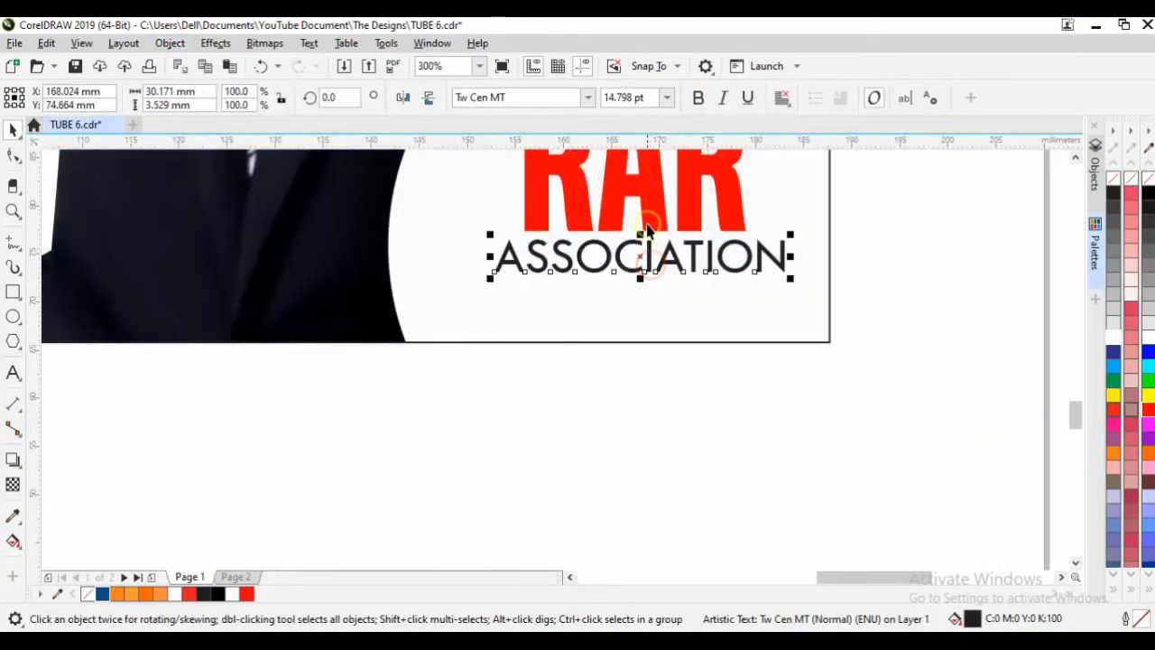
shift+click(646, 225)
key(c)
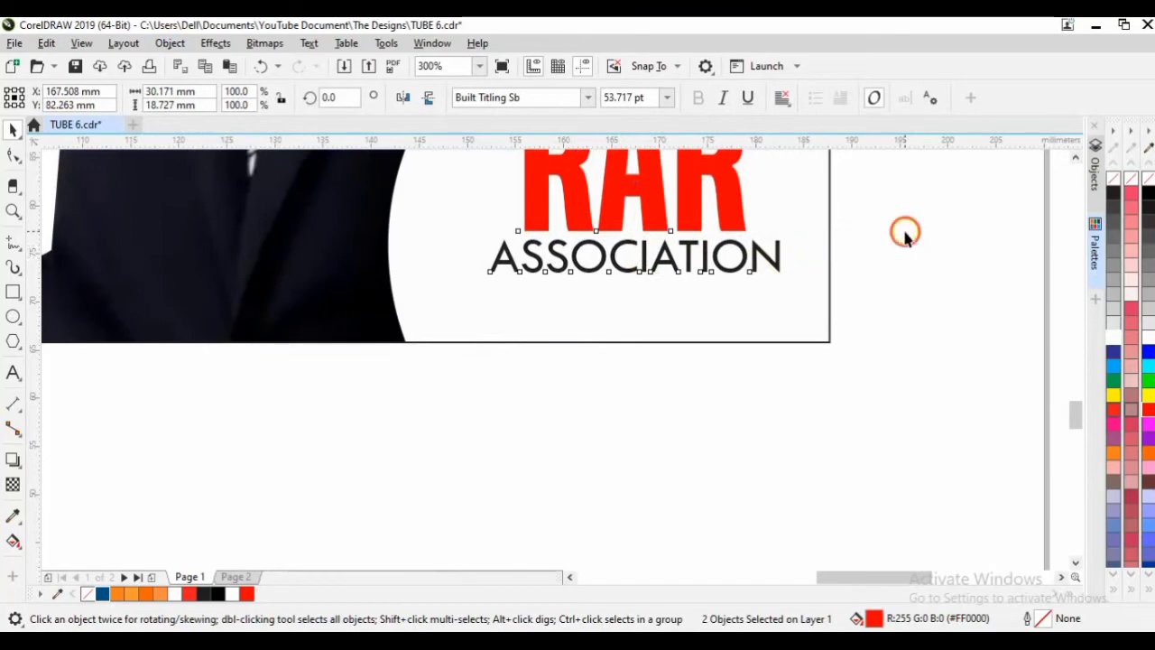
click(905, 232)
scroll(897, 327, down, 3)
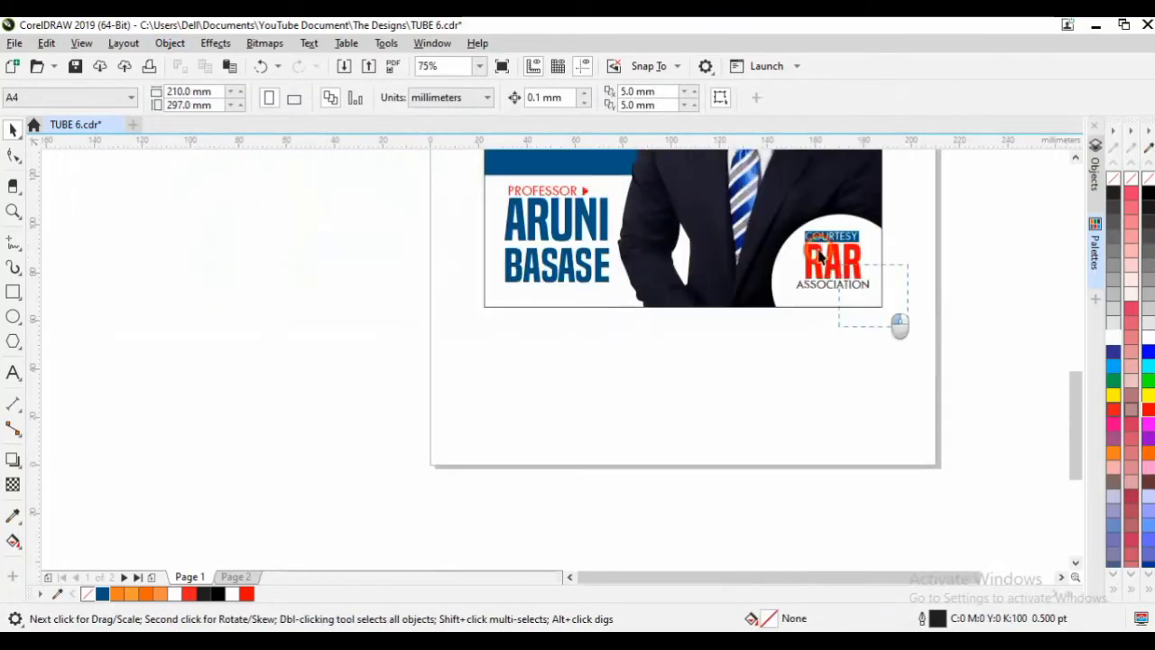
Scale the COURTESY, RAR and ASSOCIATION texts down together and re-centre them on the circle.
drag(820, 258, 771, 216)
scroll(852, 262, up, 1)
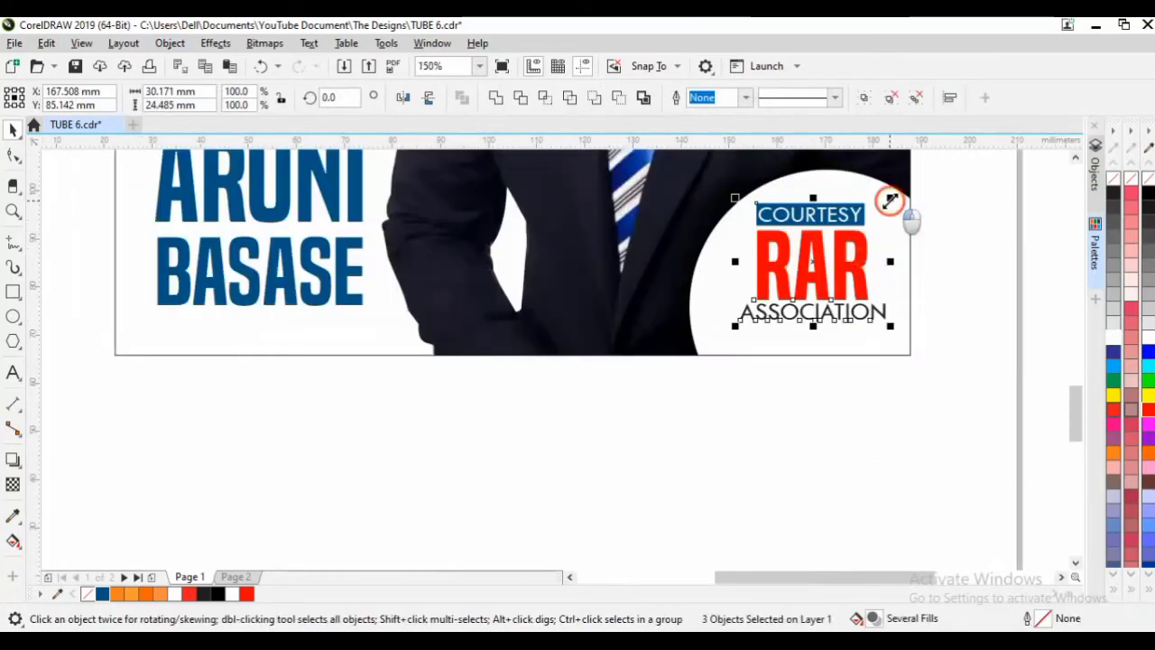
drag(890, 201, 853, 229)
click(809, 282)
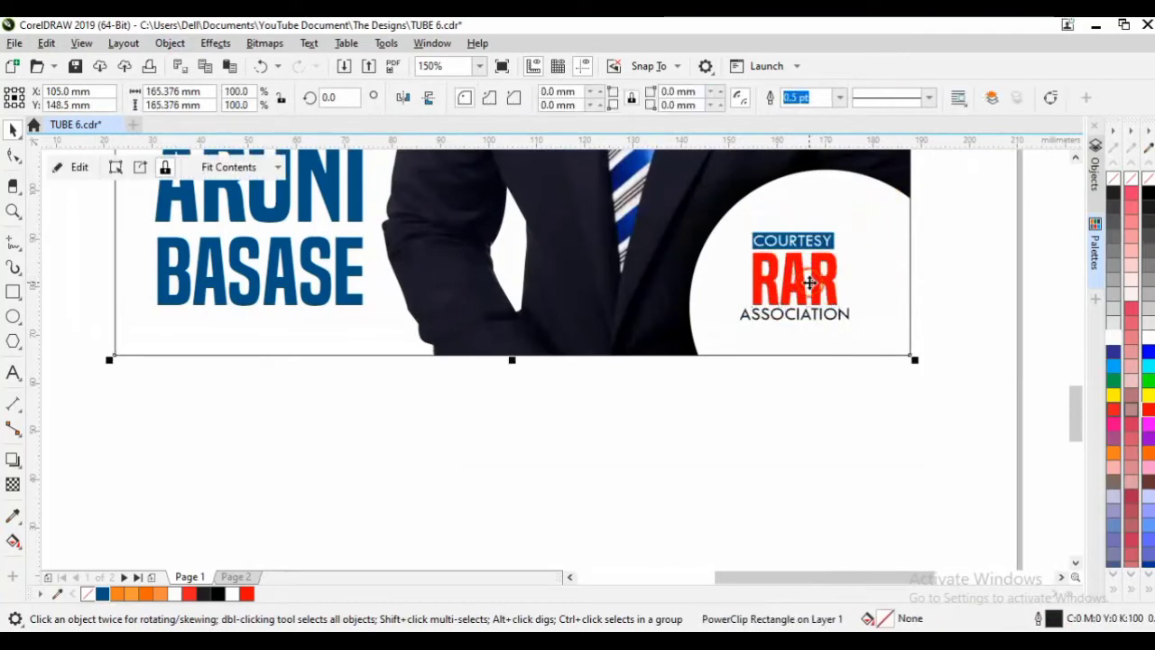
drag(974, 361, 702, 215)
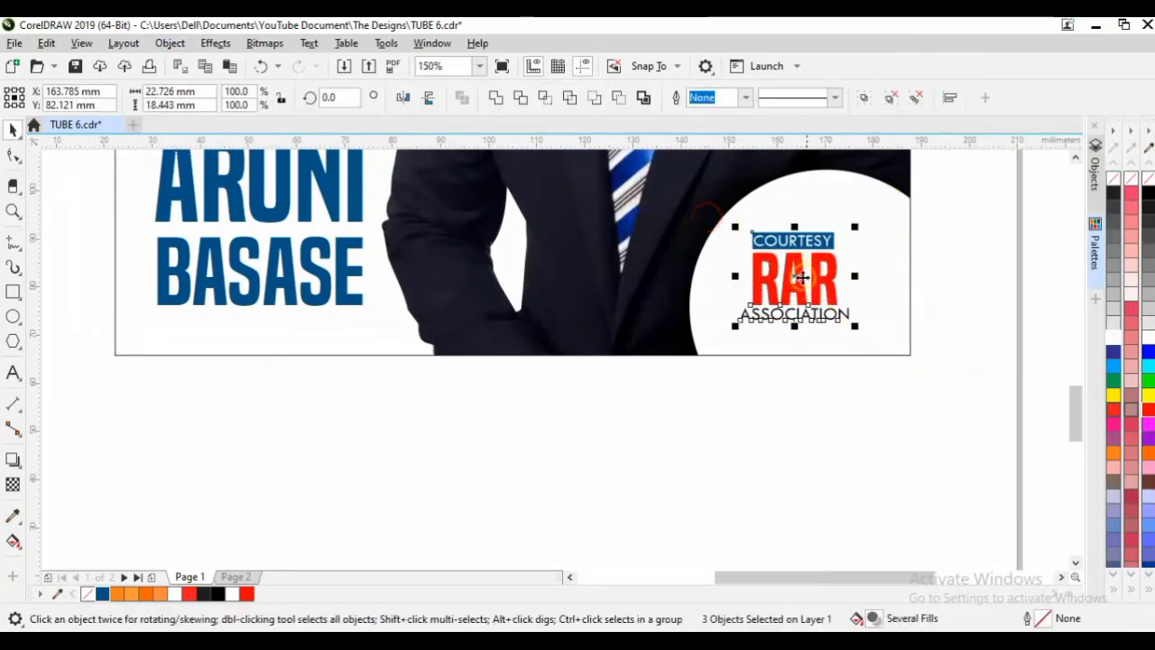
drag(806, 277, 832, 276)
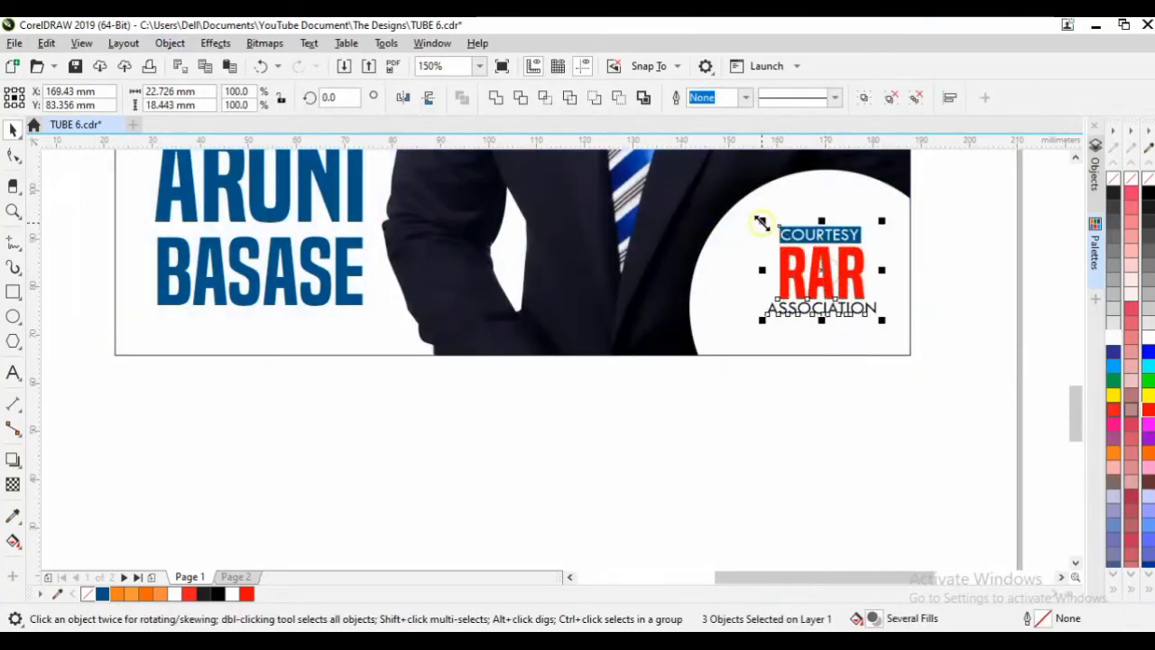
drag(762, 222, 772, 229)
drag(827, 276, 819, 278)
click(973, 281)
Shrink the white circle inside the PowerClip to 76%, then switch to the Resources folder in File Explorer.
double_click(819, 204)
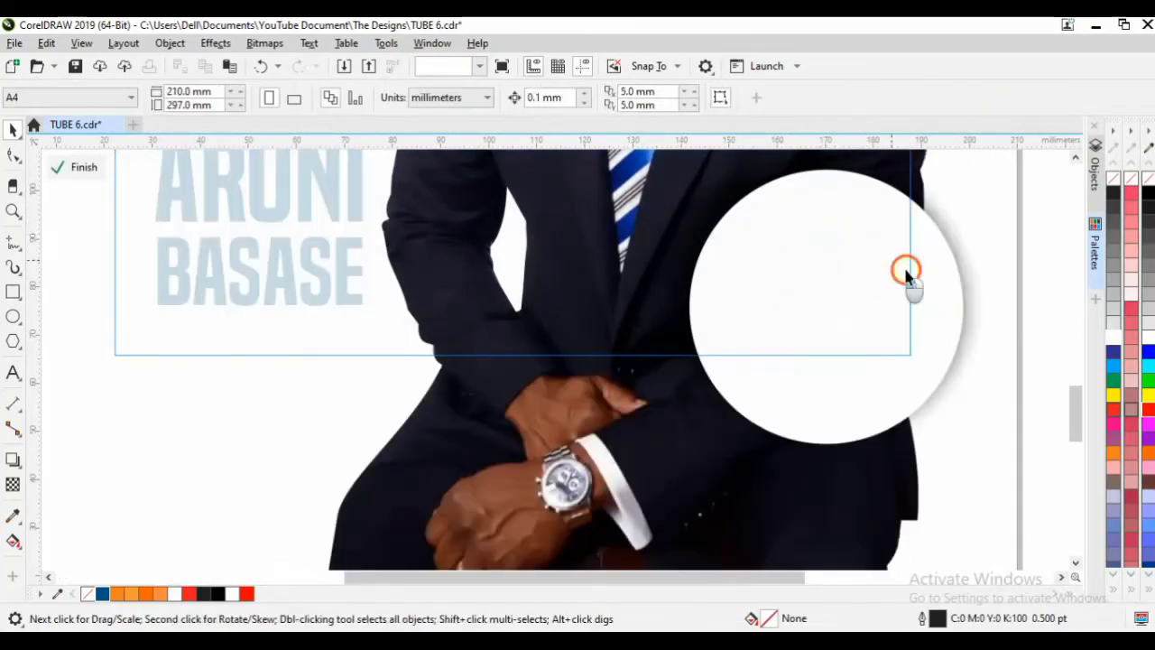
click(907, 276)
drag(966, 163, 944, 198)
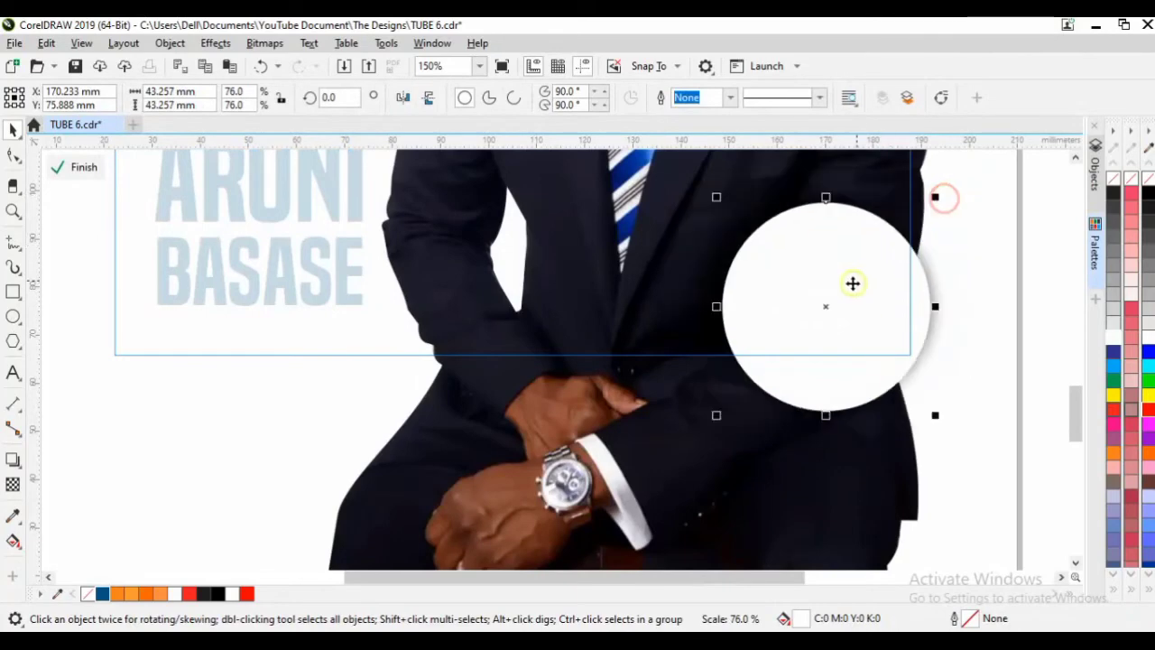
drag(853, 284, 868, 280)
click(1031, 230)
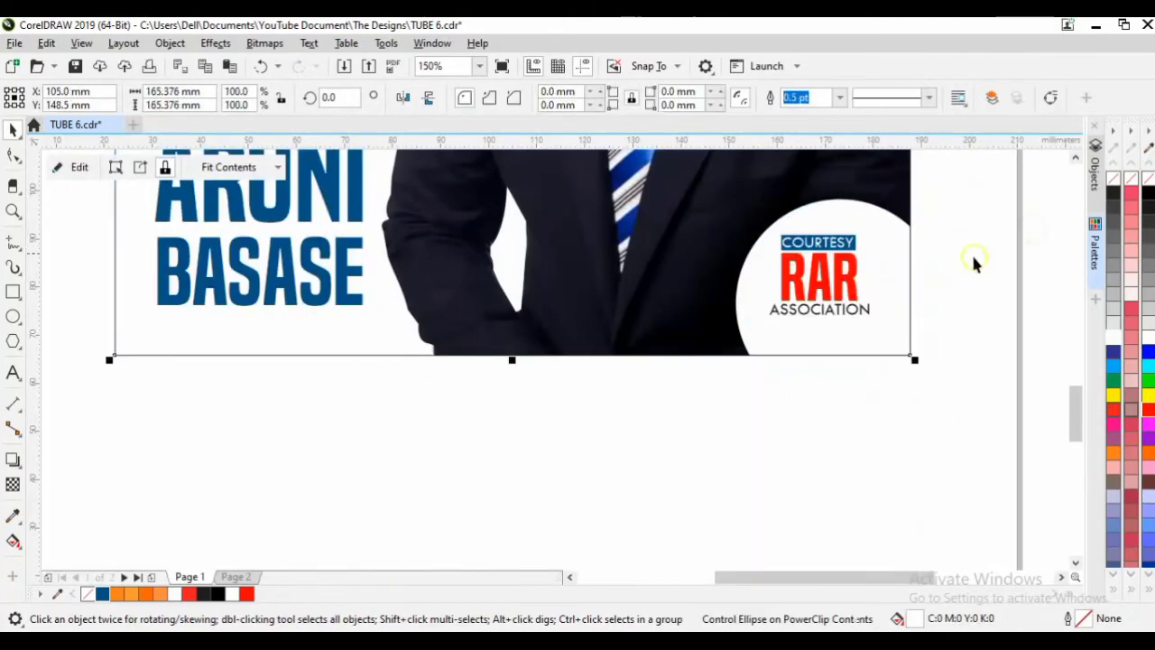
double_click(872, 273)
click(872, 273)
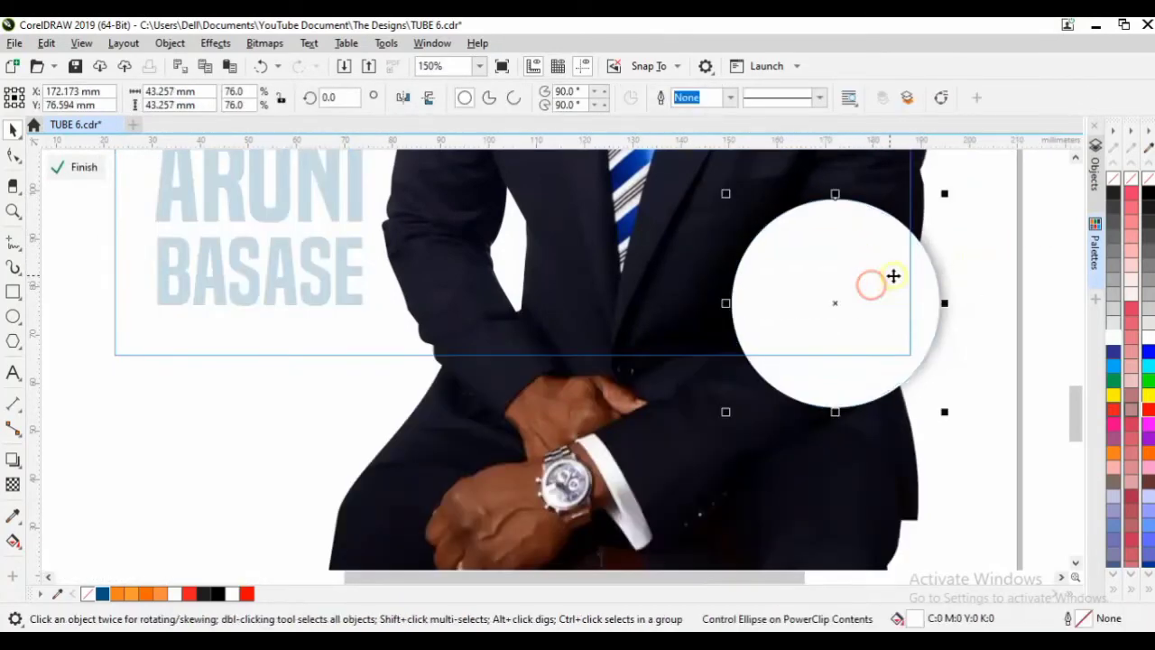
click(1006, 248)
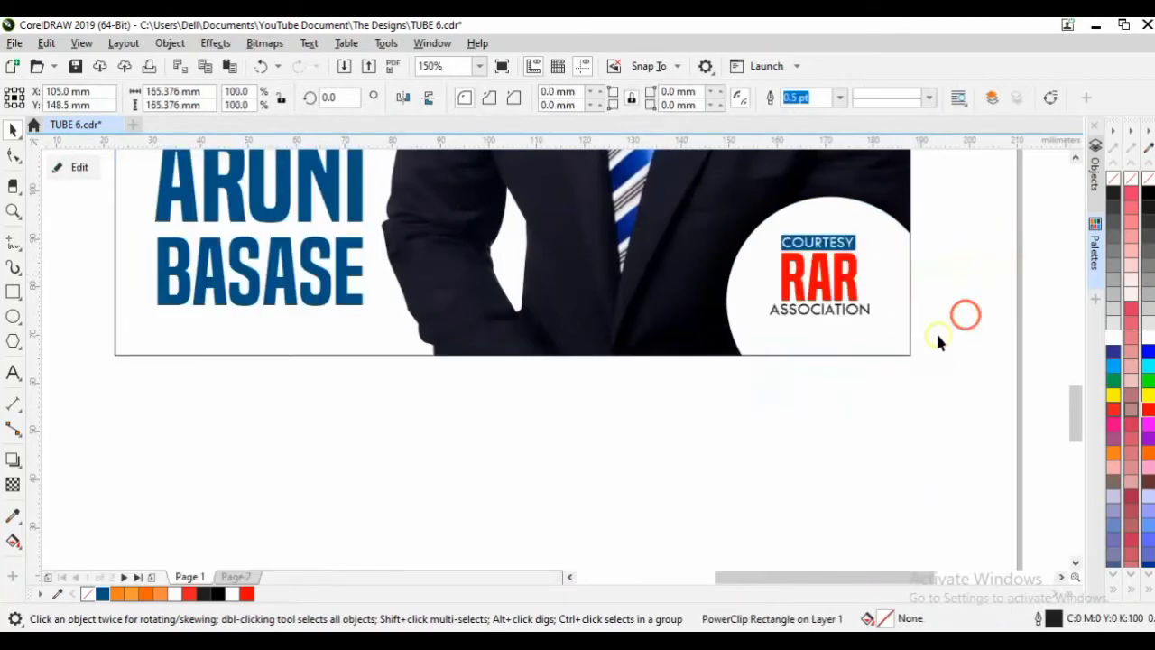
click(899, 341)
key(shift+F2)
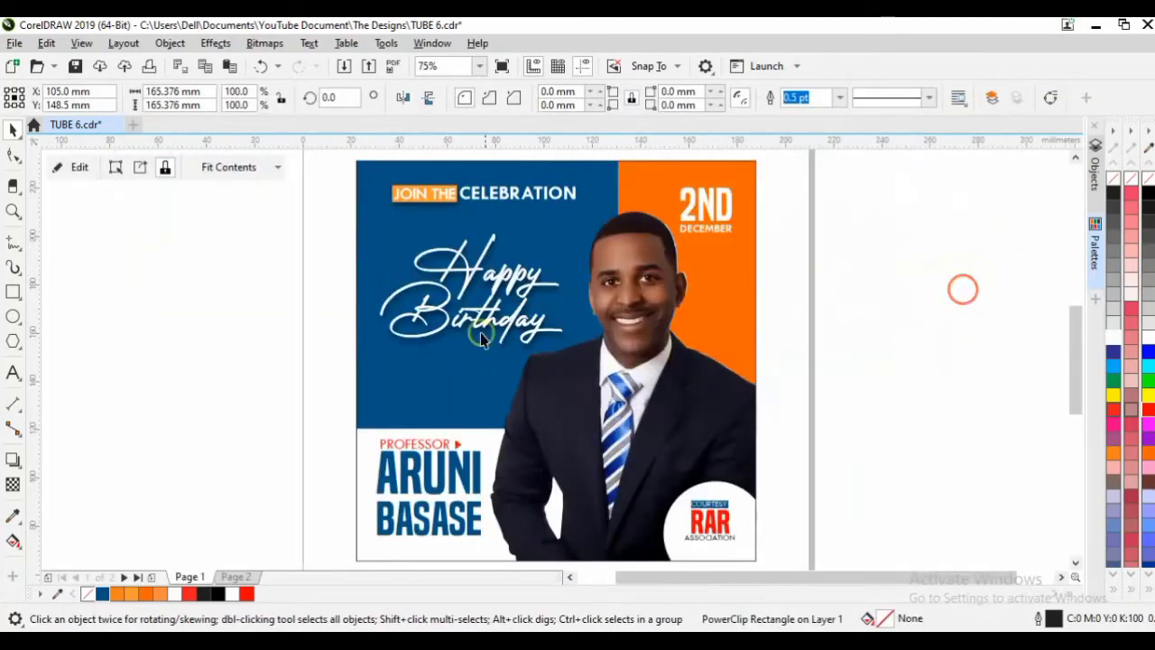
click(481, 336)
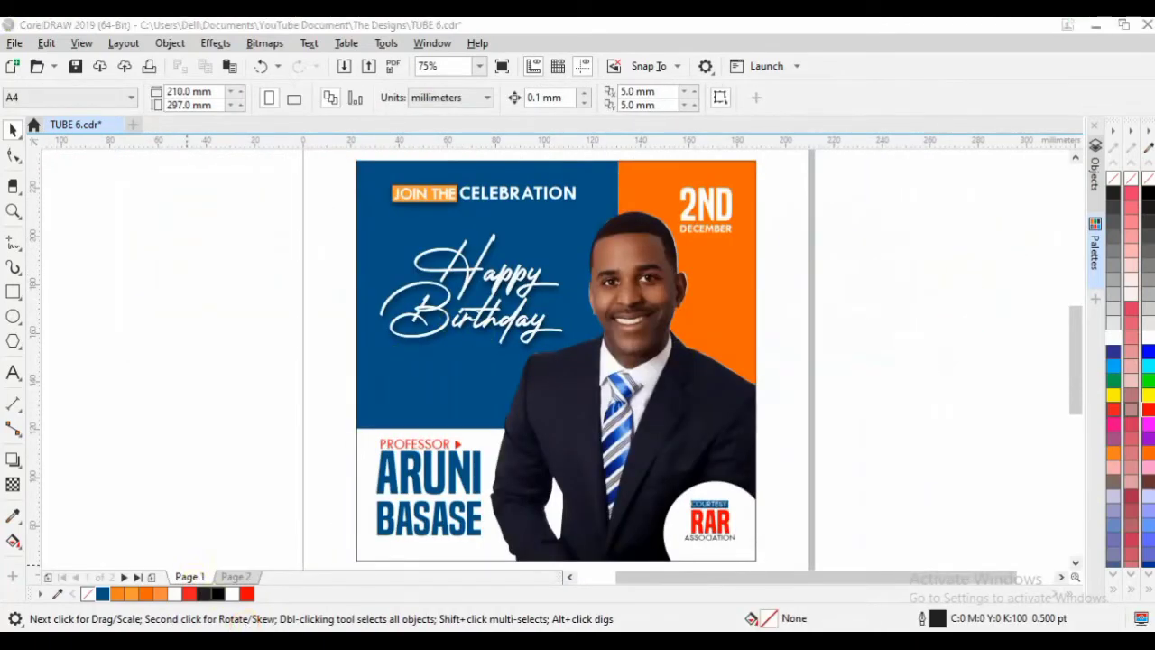
click(212, 597)
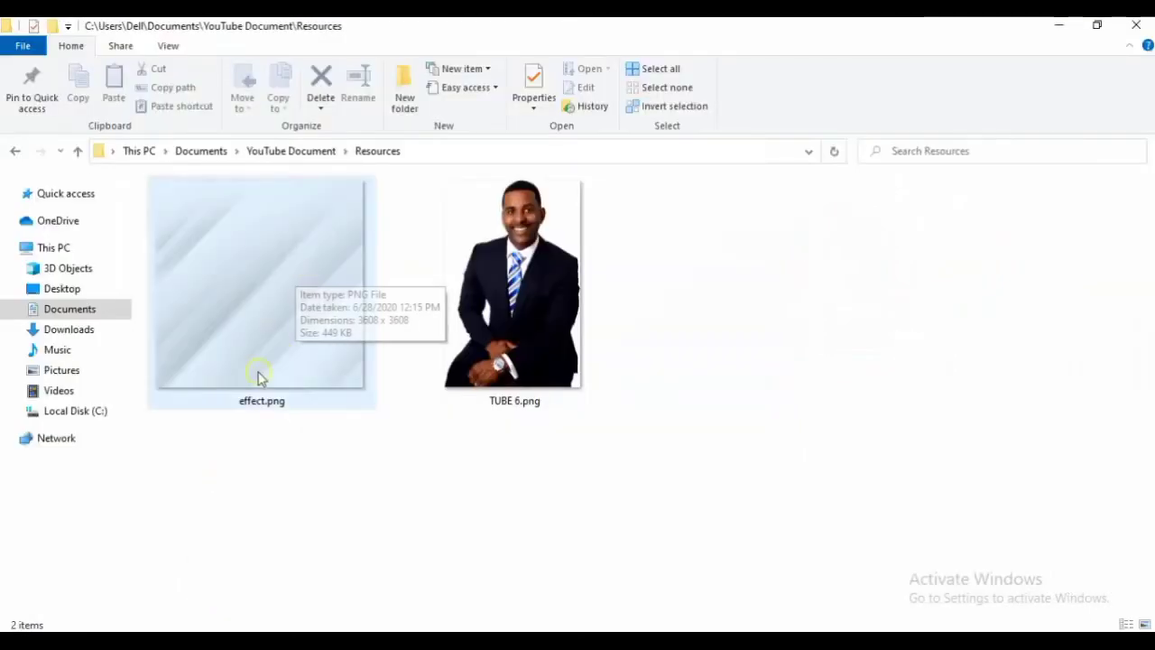
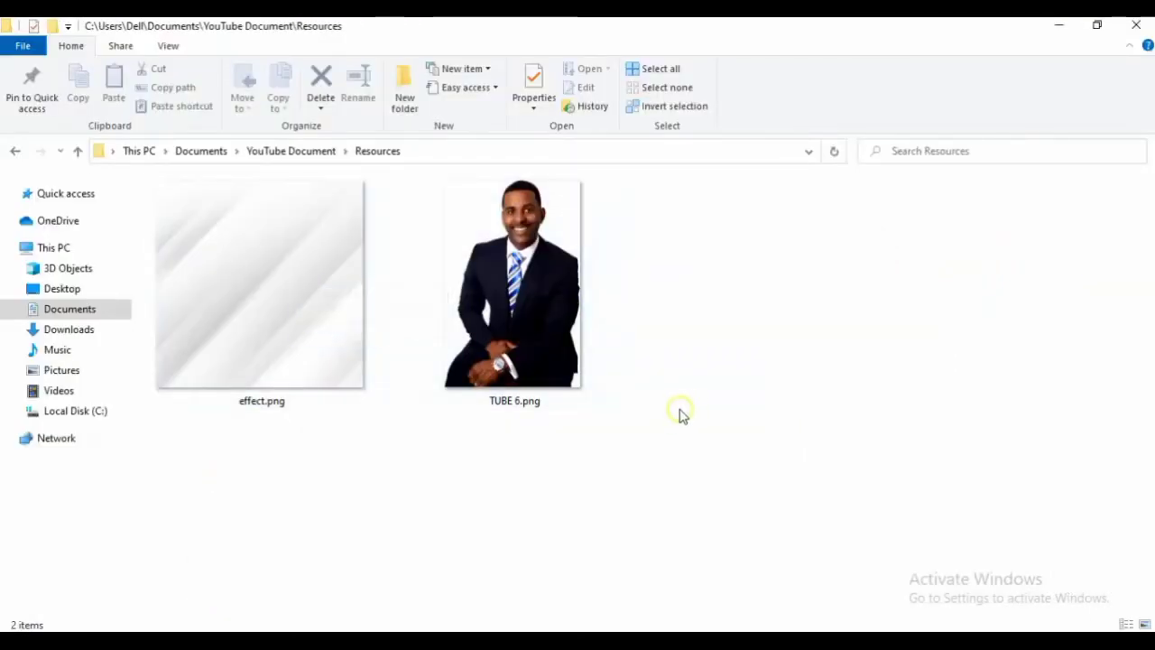
Copy effect.png from the Resources folder and return to the TUBE 6 flyer in CorelDRAW.
click(309, 287)
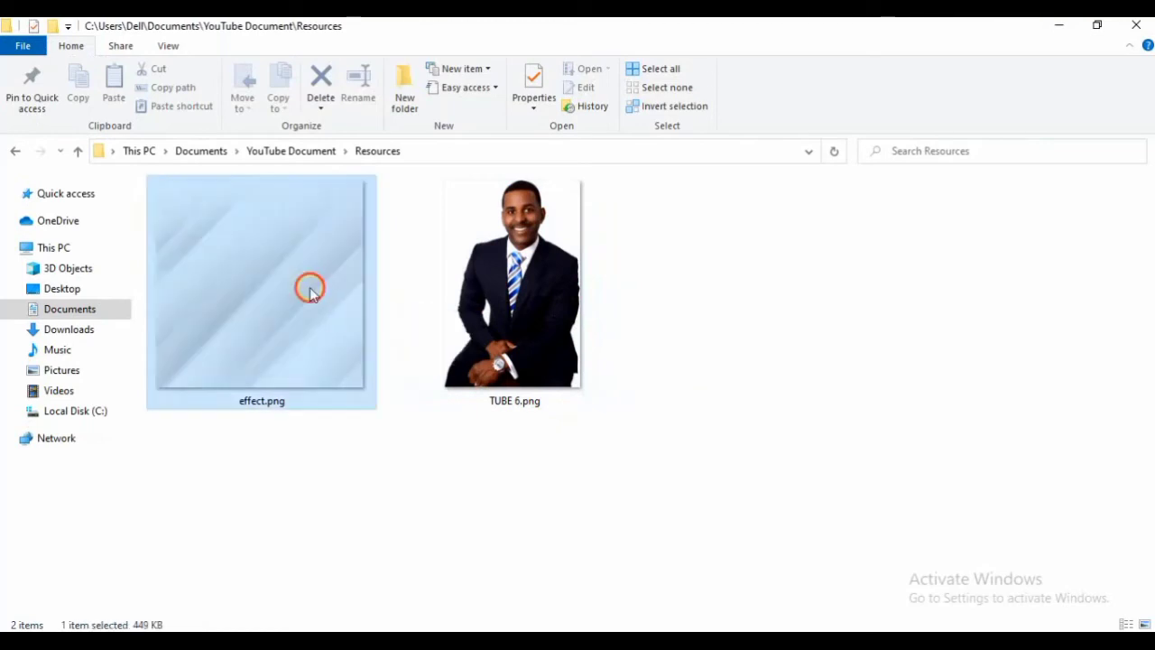
right_click(275, 282)
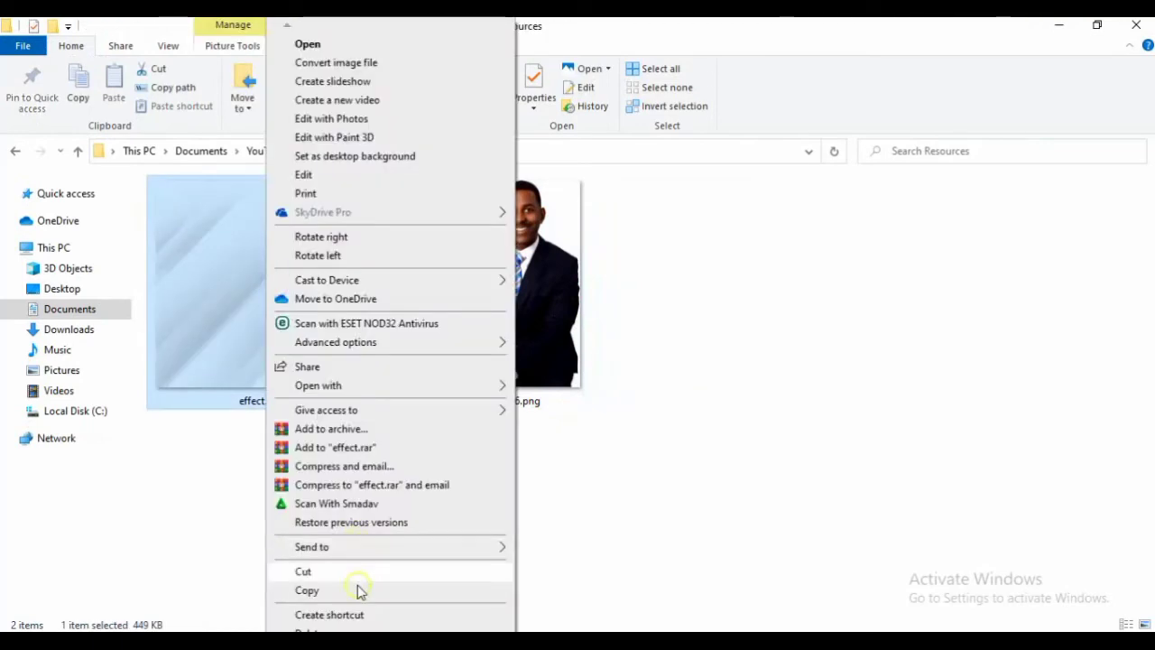
click(359, 589)
click(360, 600)
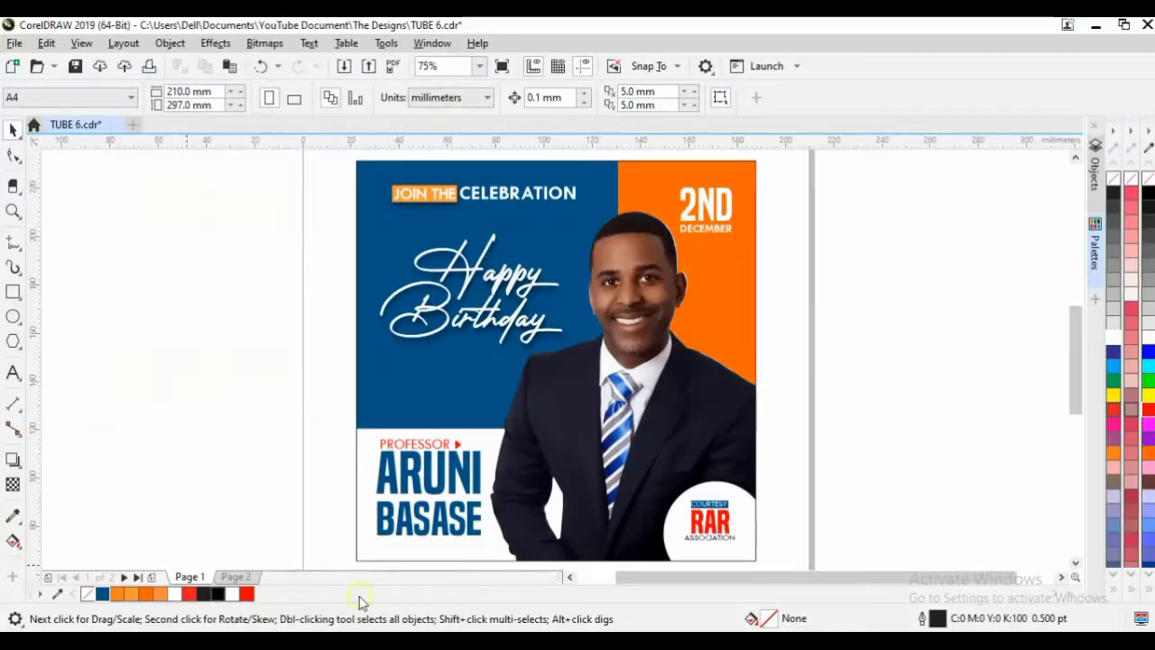
Paste the effect.png streak texture into the flyer's PowerClip and scale it down to about 31%.
double_click(428, 387)
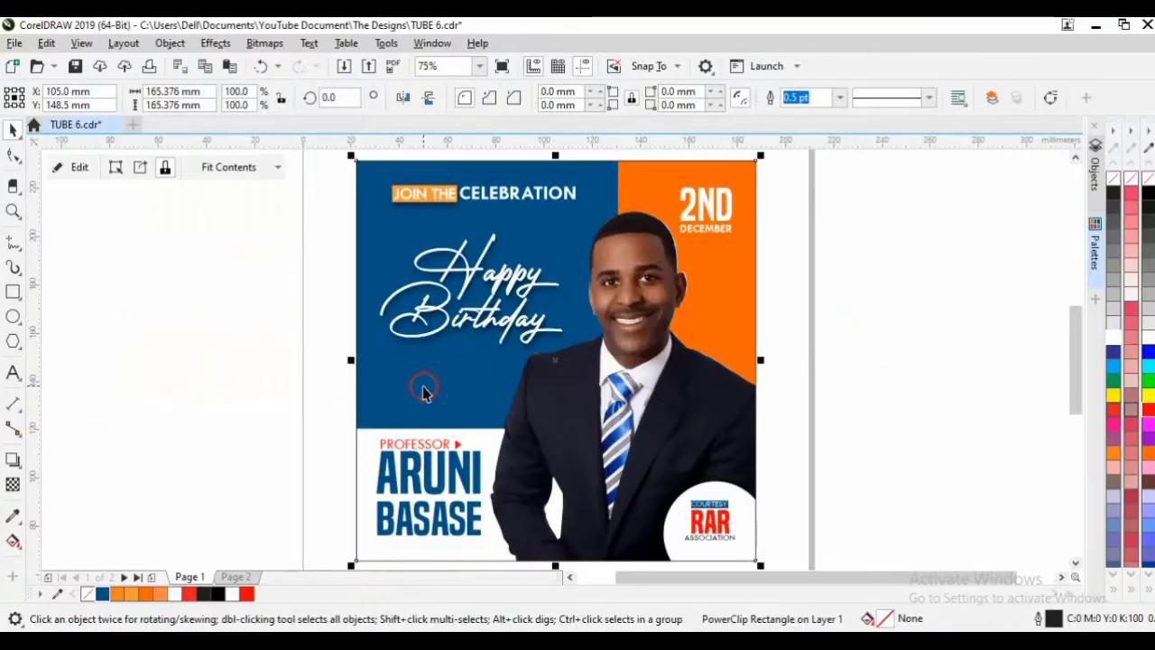
right_click(180, 211)
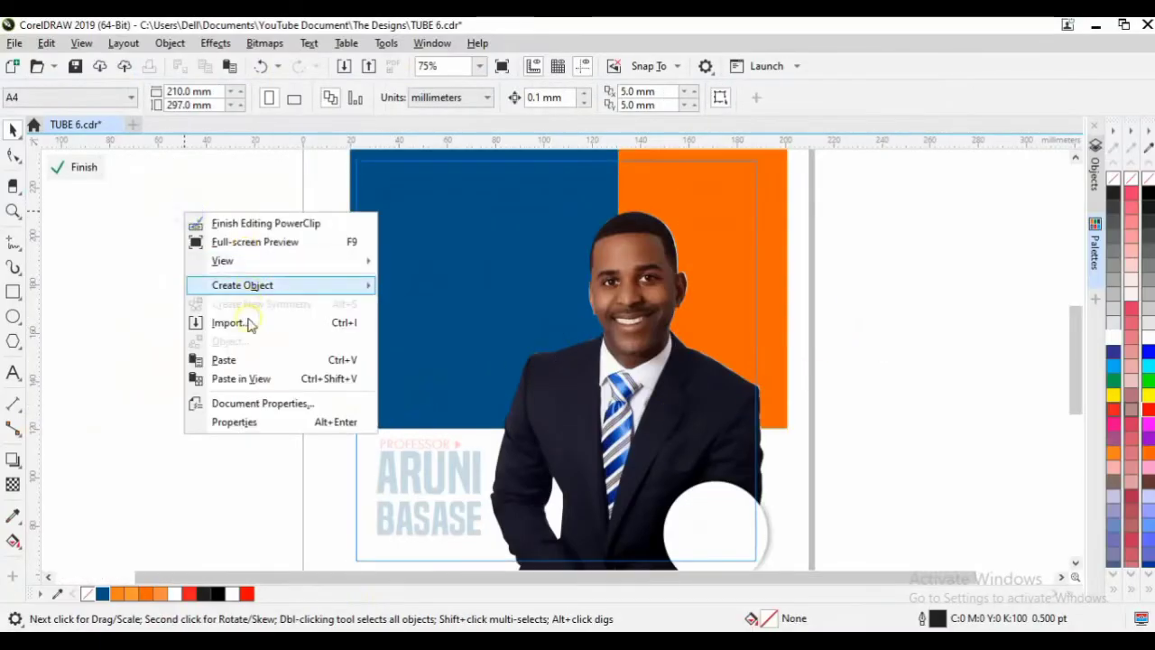
click(221, 361)
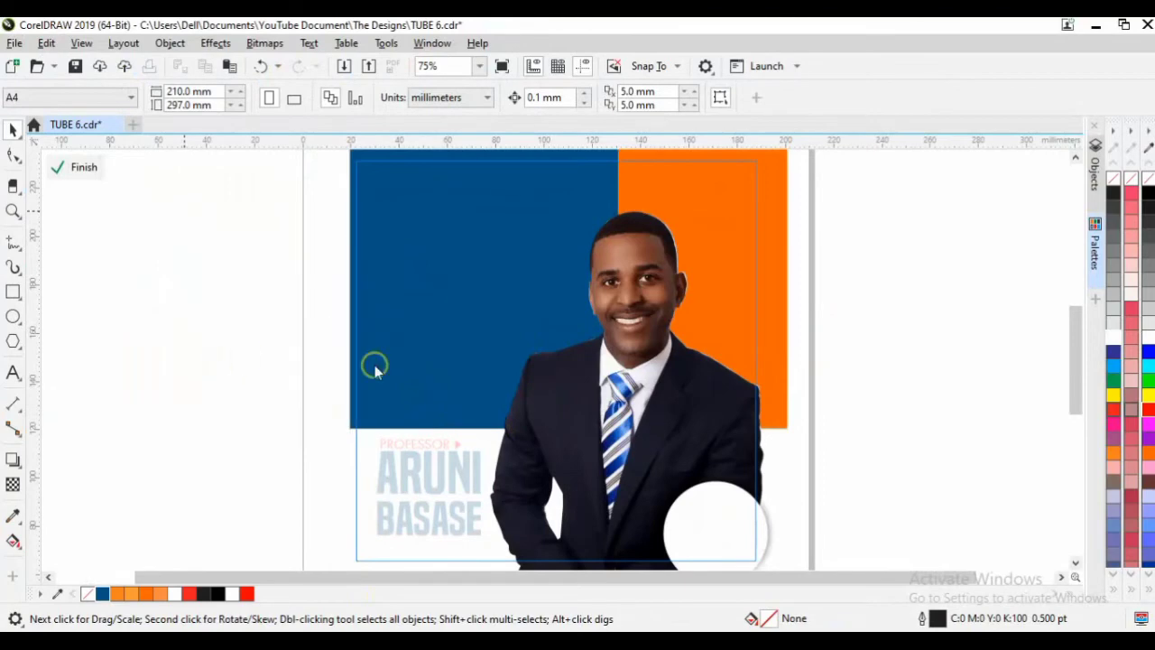
right_click(460, 370)
key(F6)
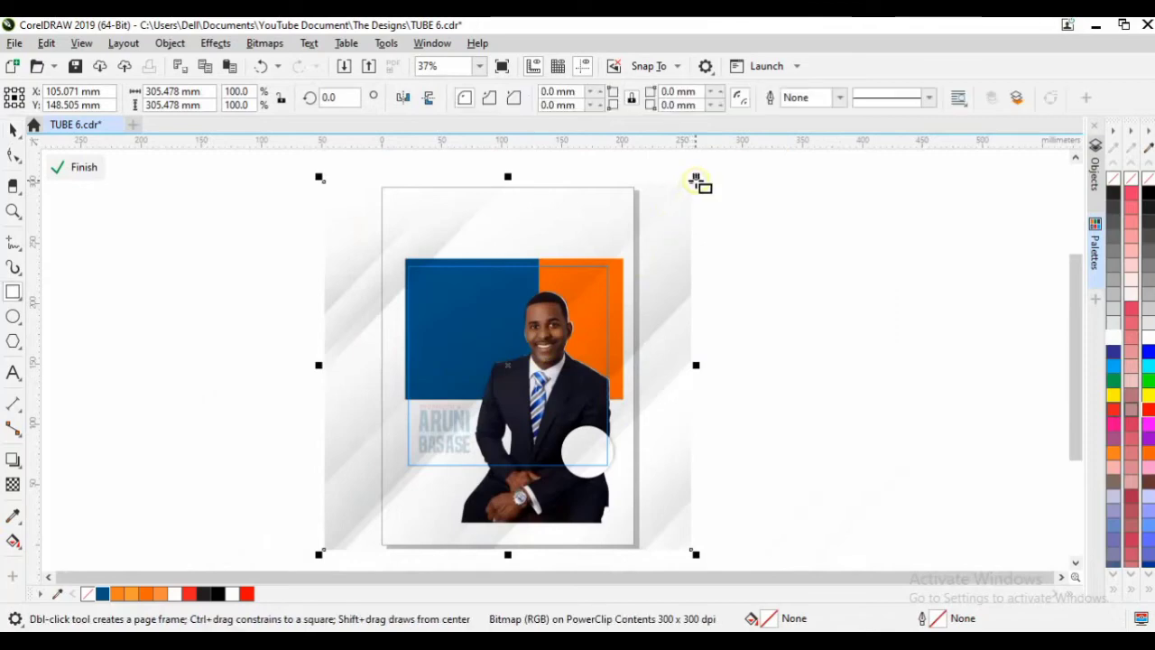
drag(699, 178, 569, 305)
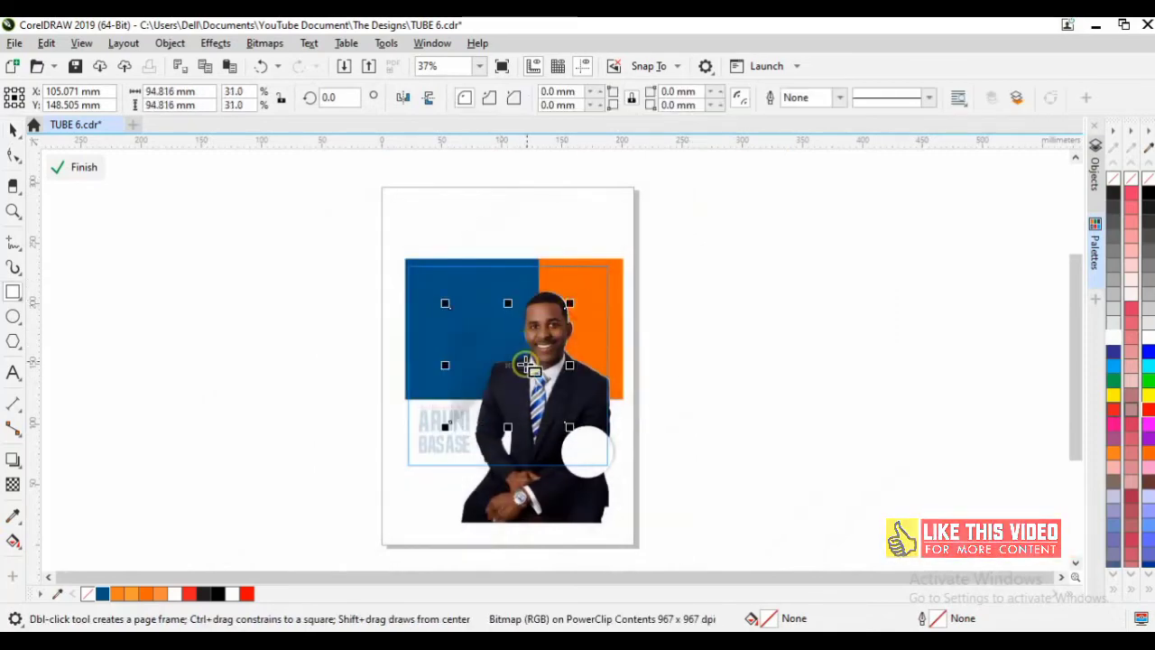
key(space)
PowerClip the streak texture inside the blue panel and stretch it to the panel's full height.
drag(508, 364, 450, 287)
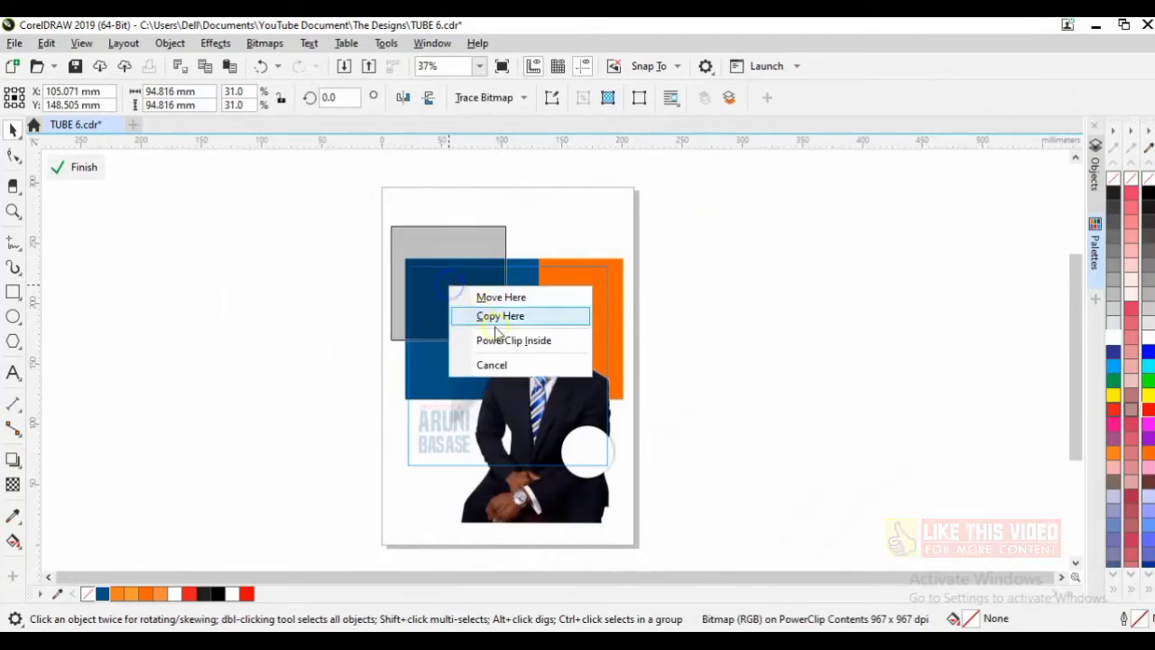
click(501, 340)
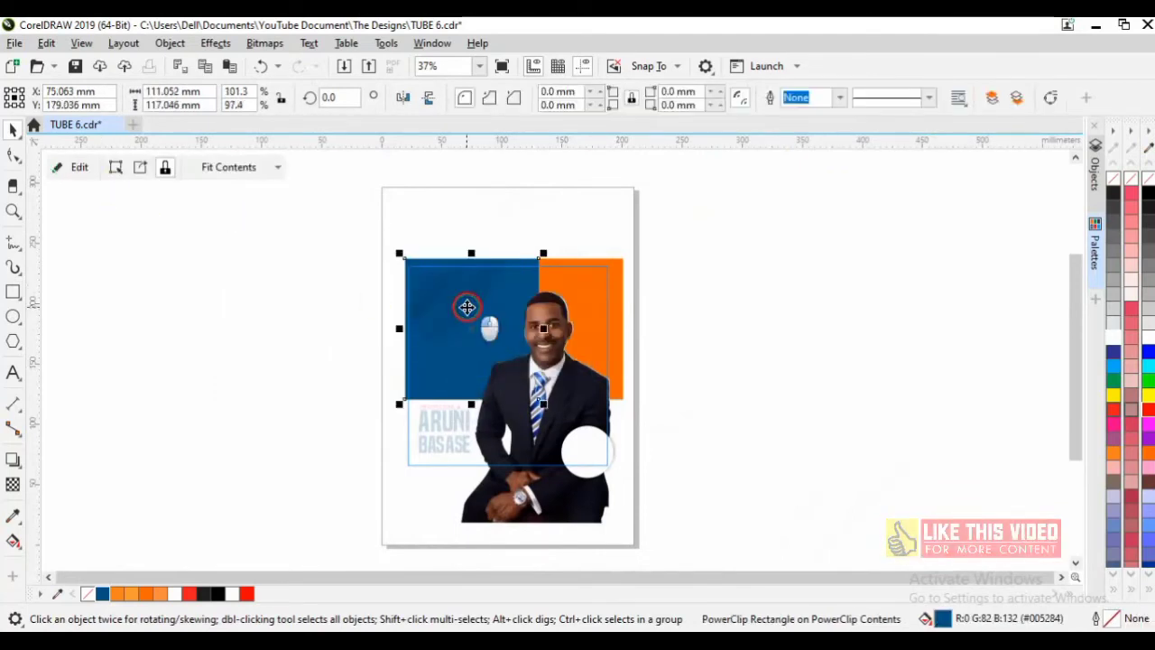
double_click(467, 307)
click(470, 304)
drag(469, 304, 545, 314)
drag(473, 374, 475, 404)
click(305, 361)
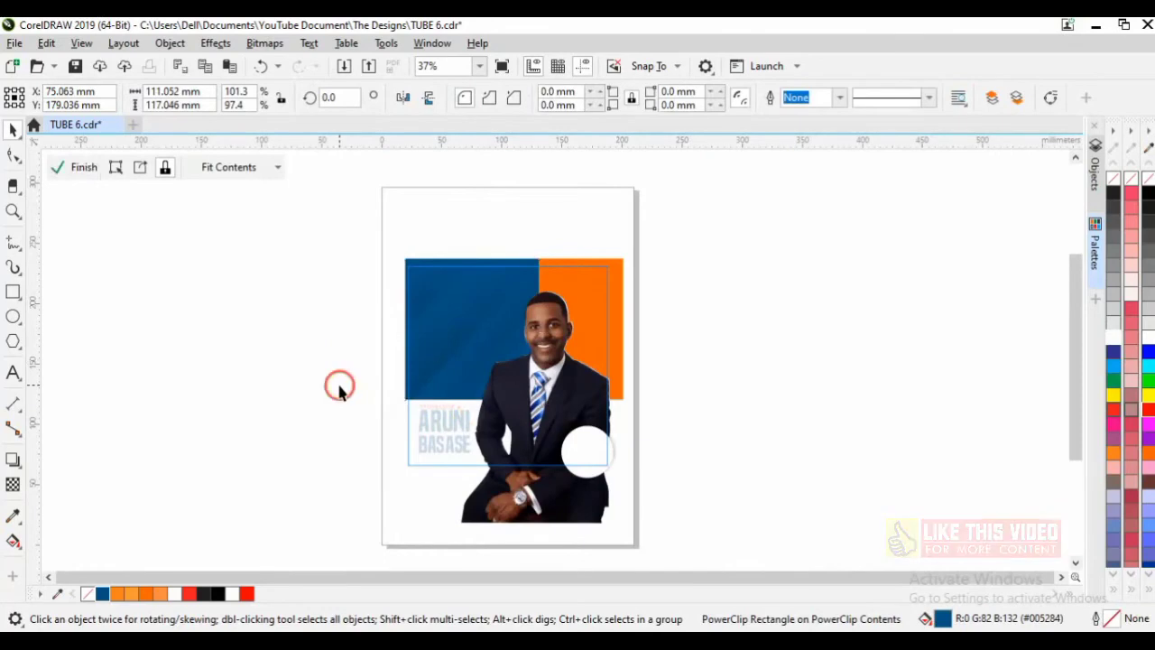
drag(681, 538, 350, 231)
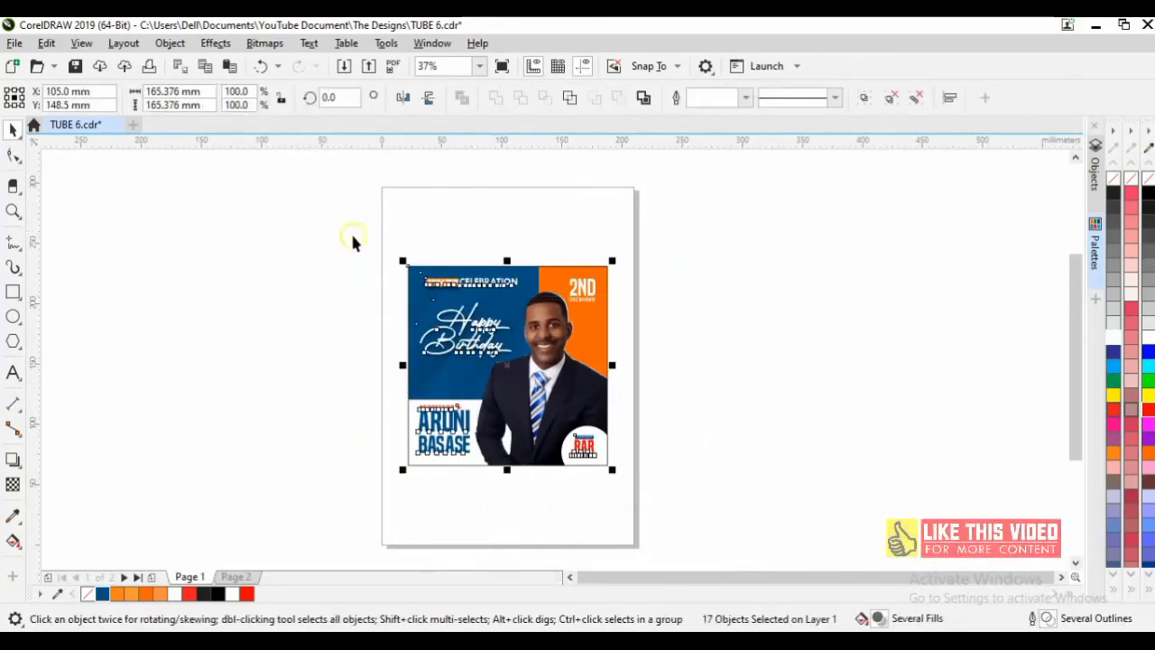
Add a soft drop shadow at 40 opacity to the orange JOIN THE label.
scroll(635, 345, up, 2)
click(868, 264)
click(430, 219)
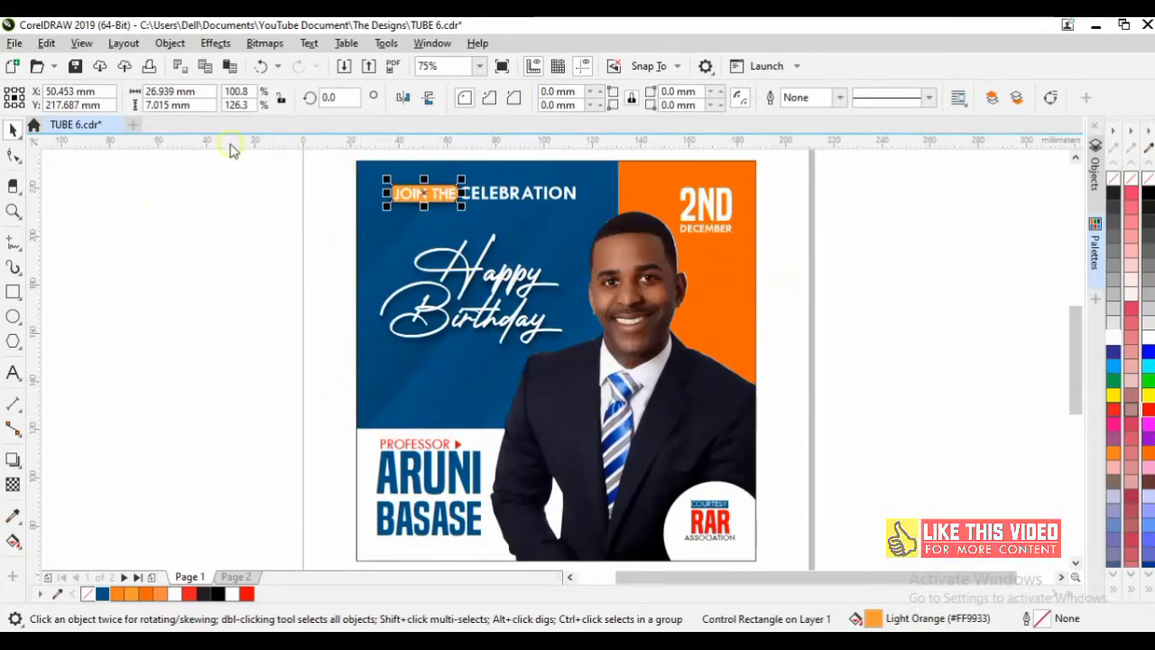
click(14, 460)
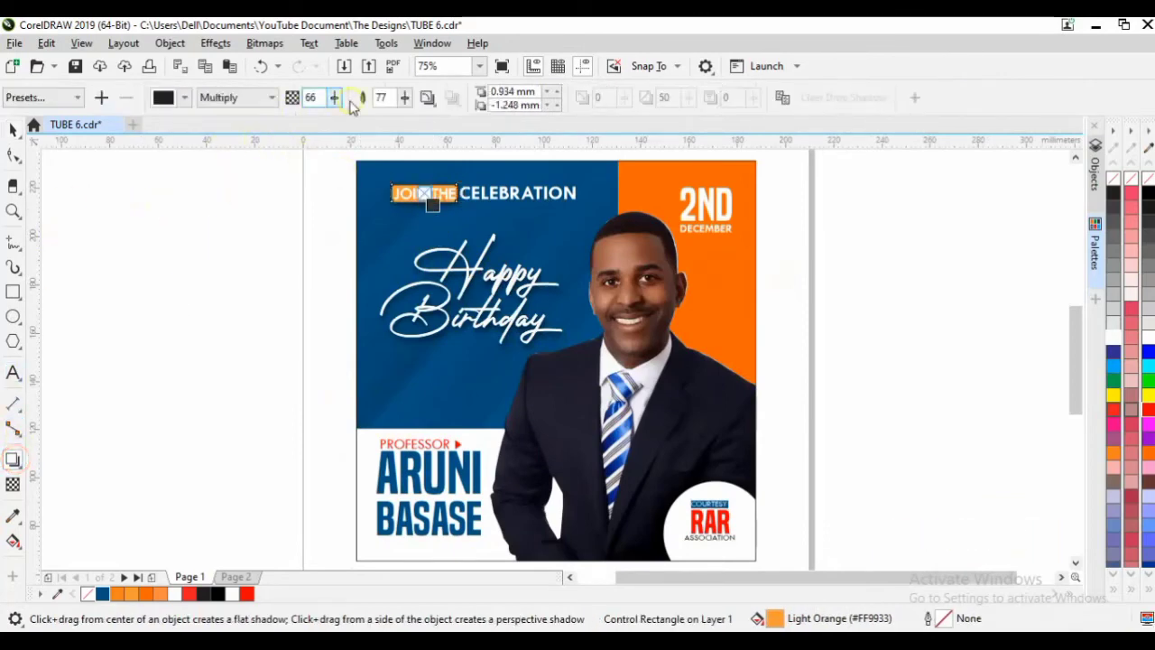
drag(334, 100, 309, 122)
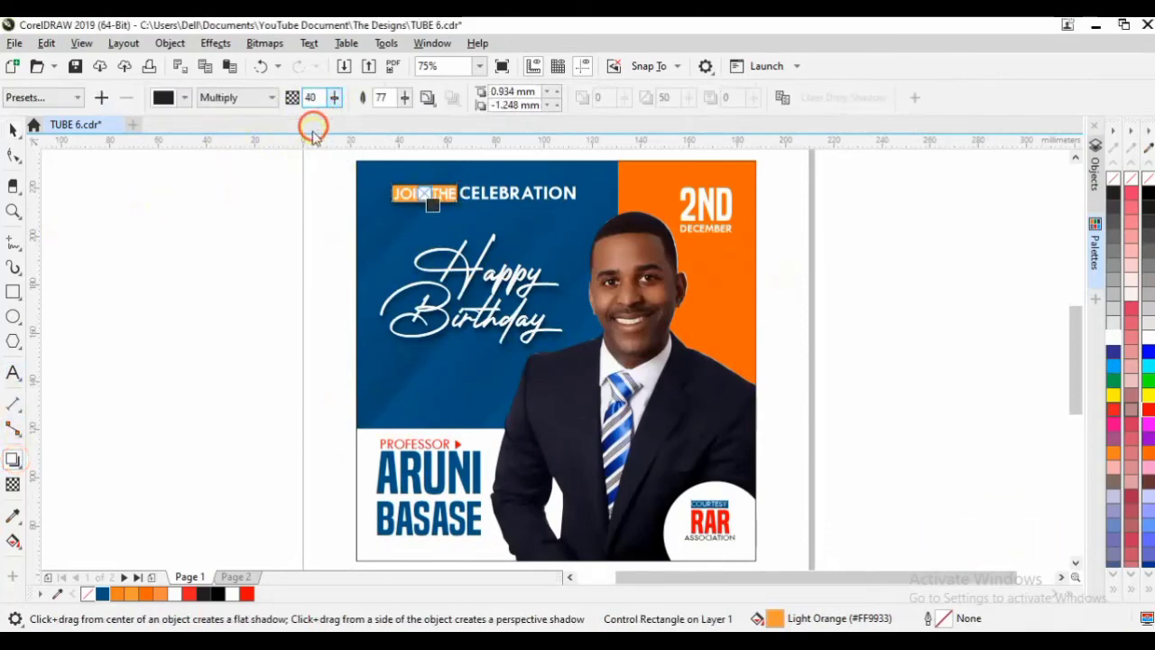
click(14, 129)
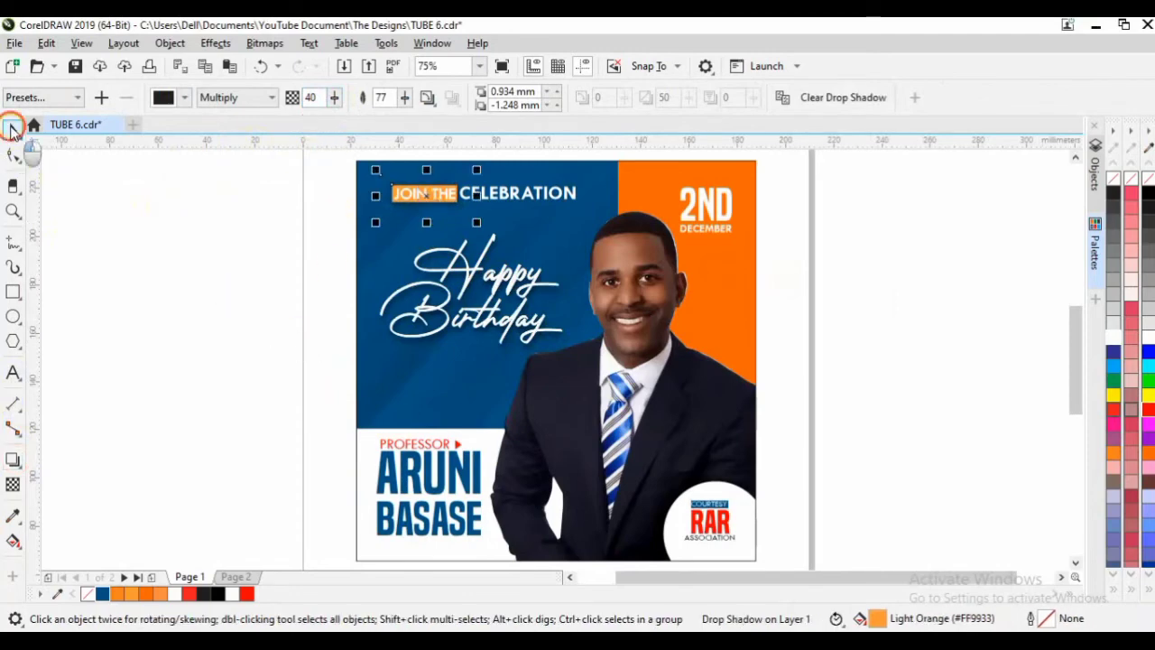
click(140, 240)
drag(310, 409, 479, 543)
click(225, 420)
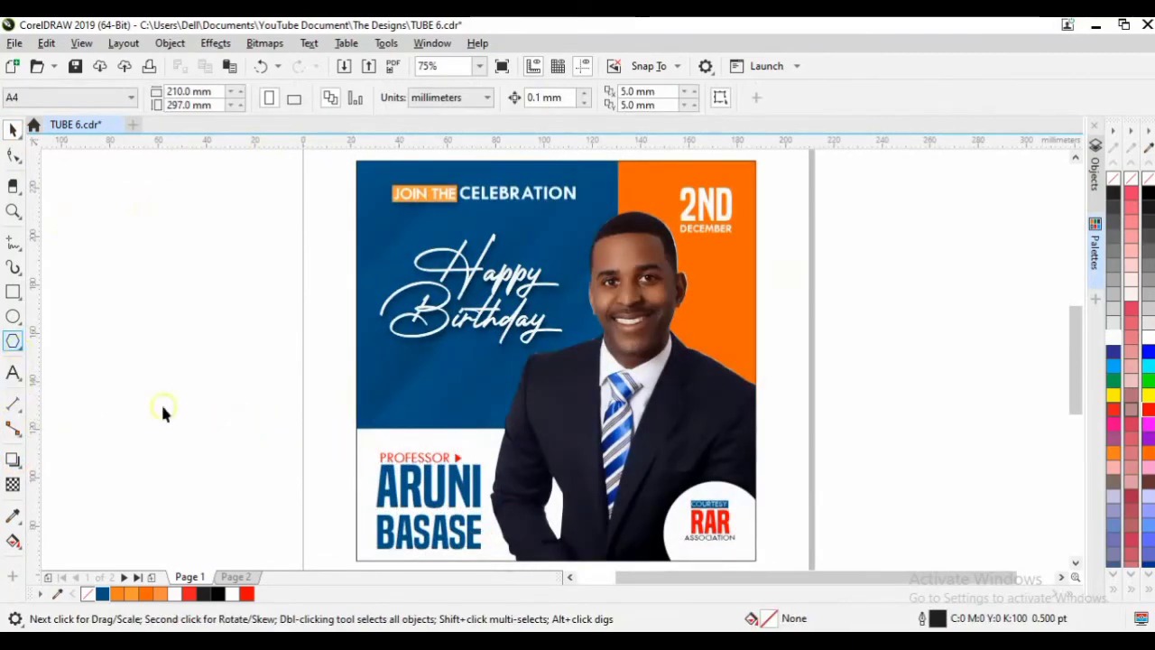
Move the red arrow beside PROFESSOR up to the blue panel's bottom edge and rotate it downward.
click(460, 466)
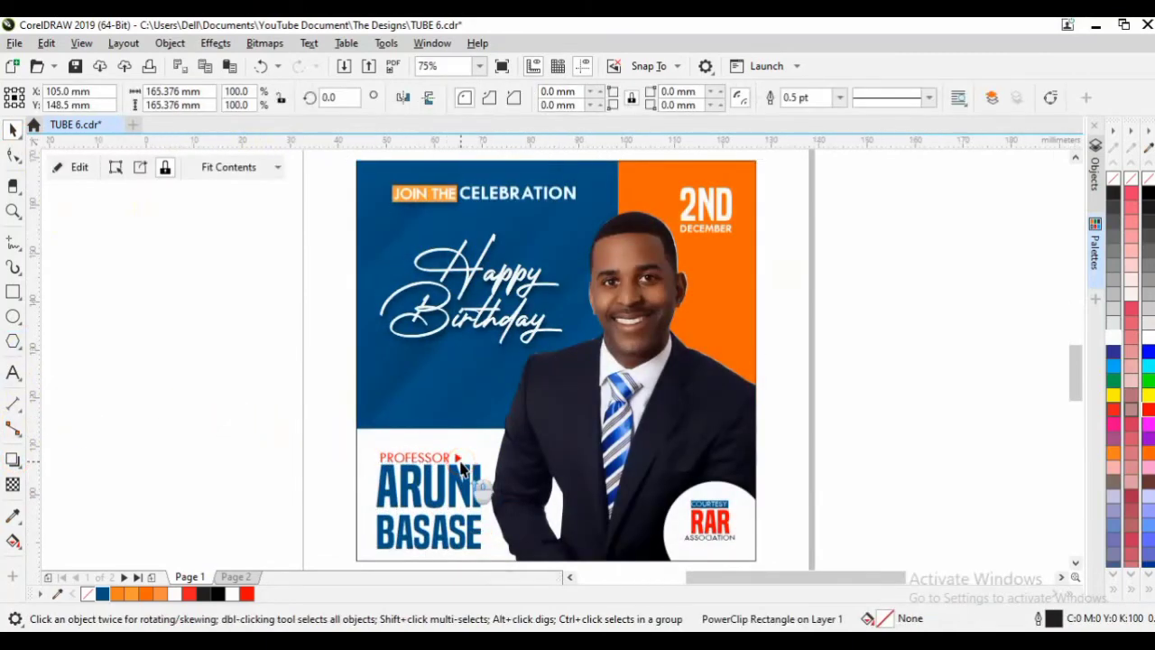
scroll(457, 464, up, 2)
drag(458, 464, 385, 363)
scroll(456, 454, up, 2)
click(358, 339)
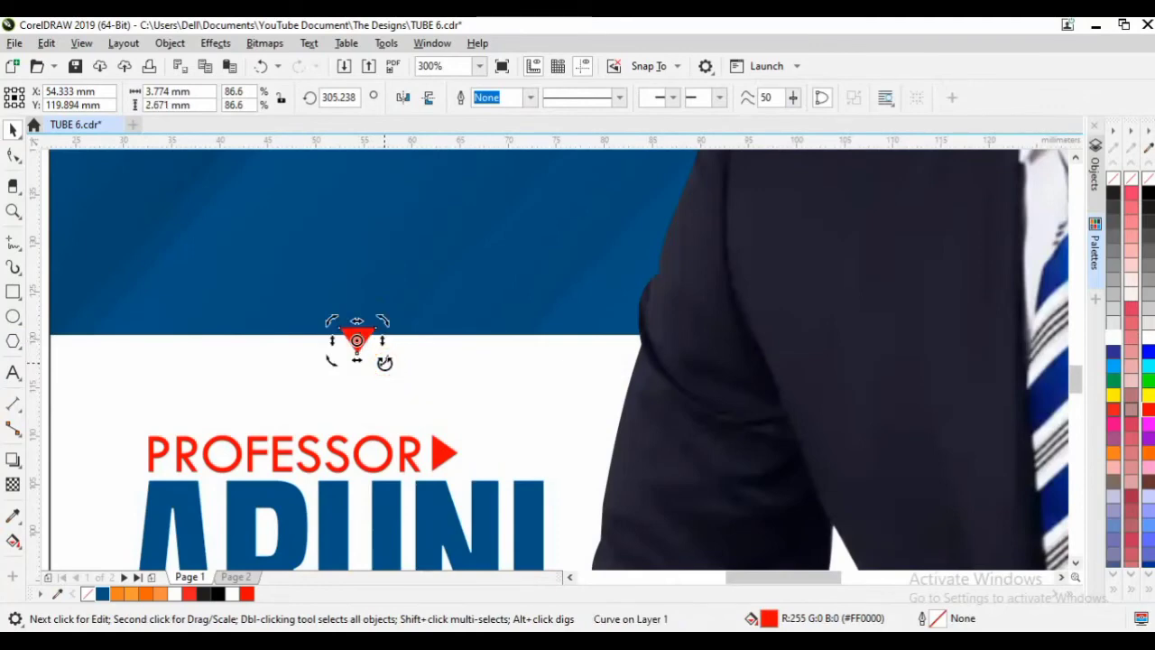
Enlarge the triangle to about double size, seat it on the panel edge and fill it dark blue.
click(334, 312)
click(356, 339)
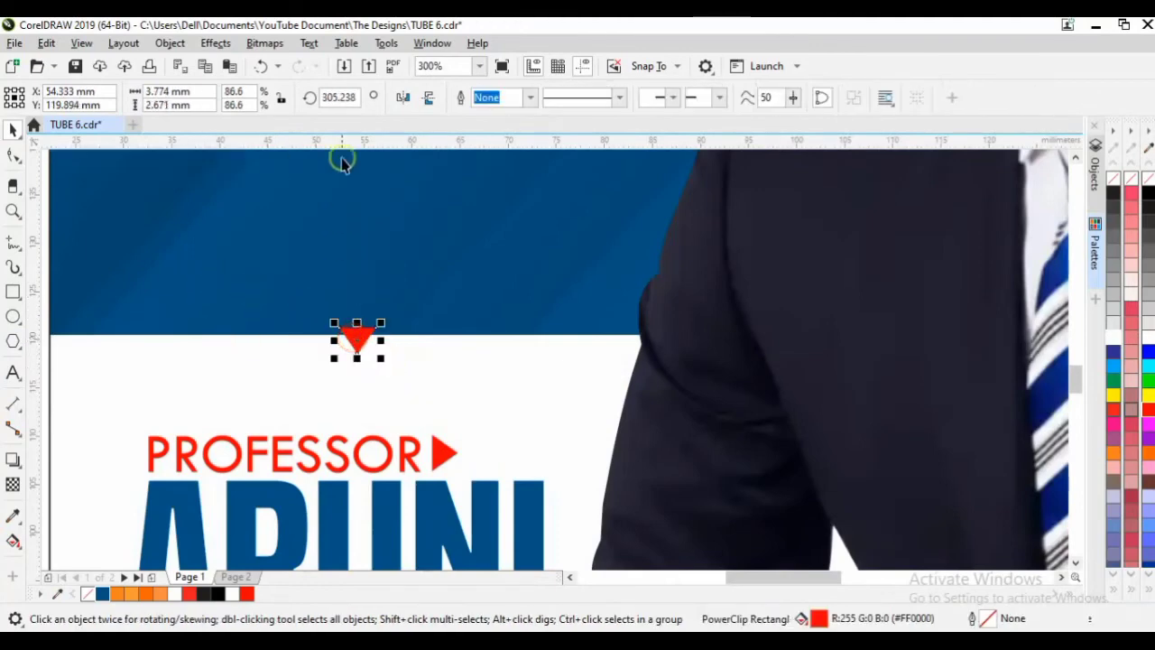
drag(380, 358, 405, 385)
mouse_move(361, 330)
mouse_down()
mouse_move(384, 371)
mouse_move(358, 350)
mouse_up()
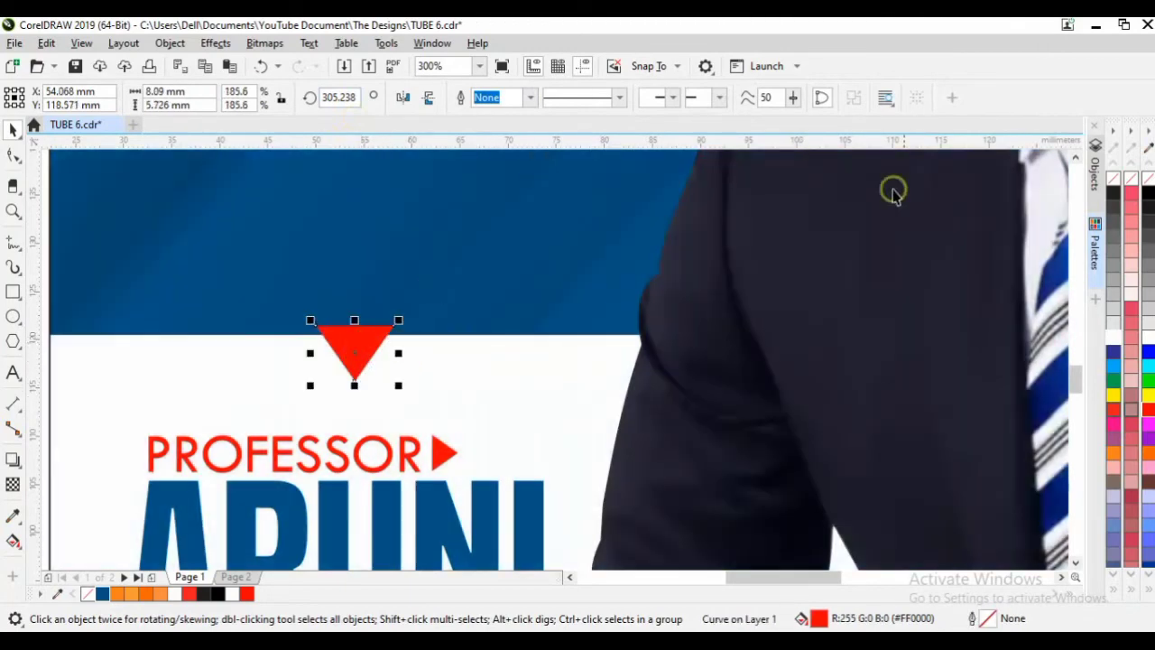
click(102, 593)
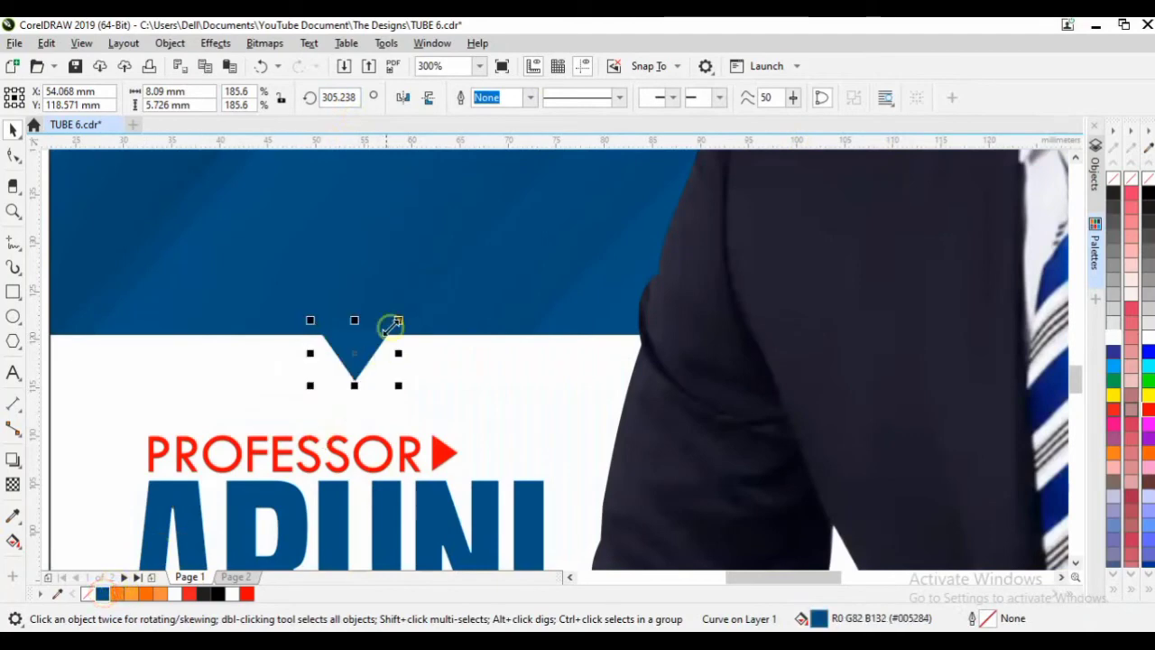
click(457, 278)
click(412, 337)
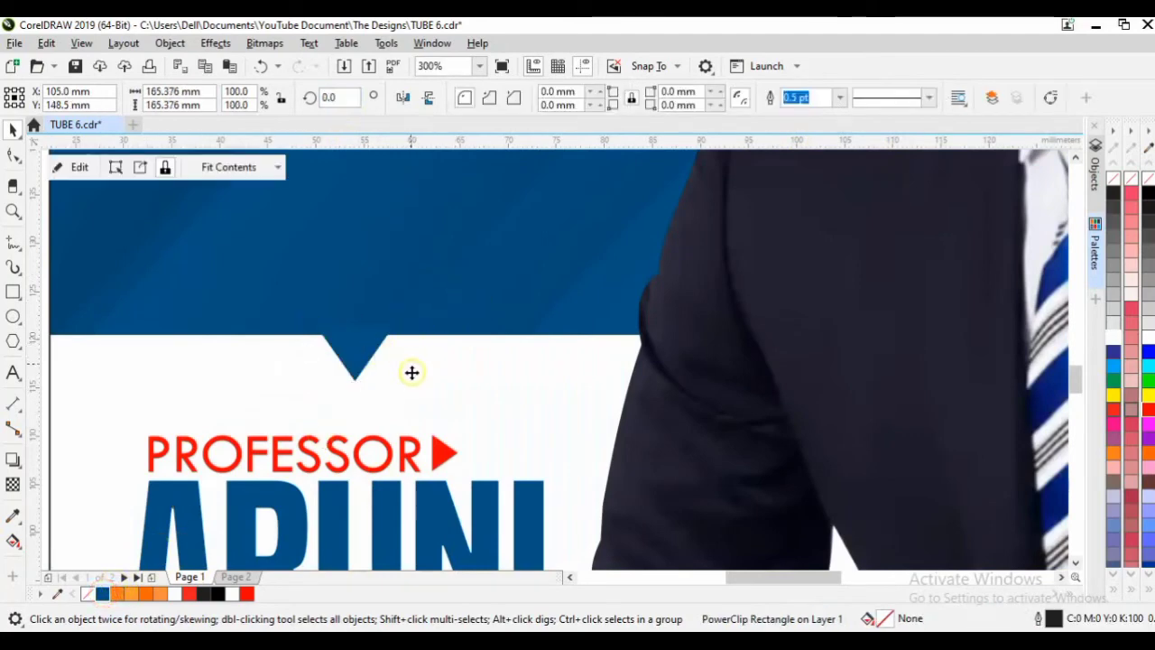
scroll(424, 379, down, 5)
click(334, 368)
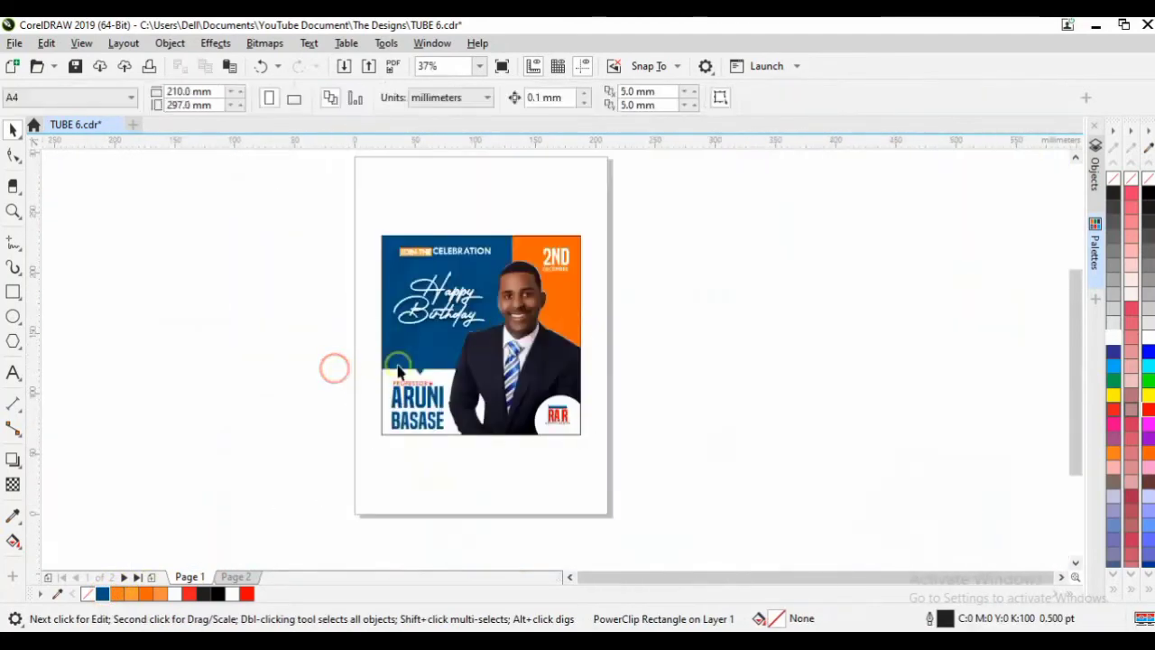
Fit the whole flyer in view and open the portrait's PowerClip to select the photo.
click(389, 397)
drag(336, 240, 663, 465)
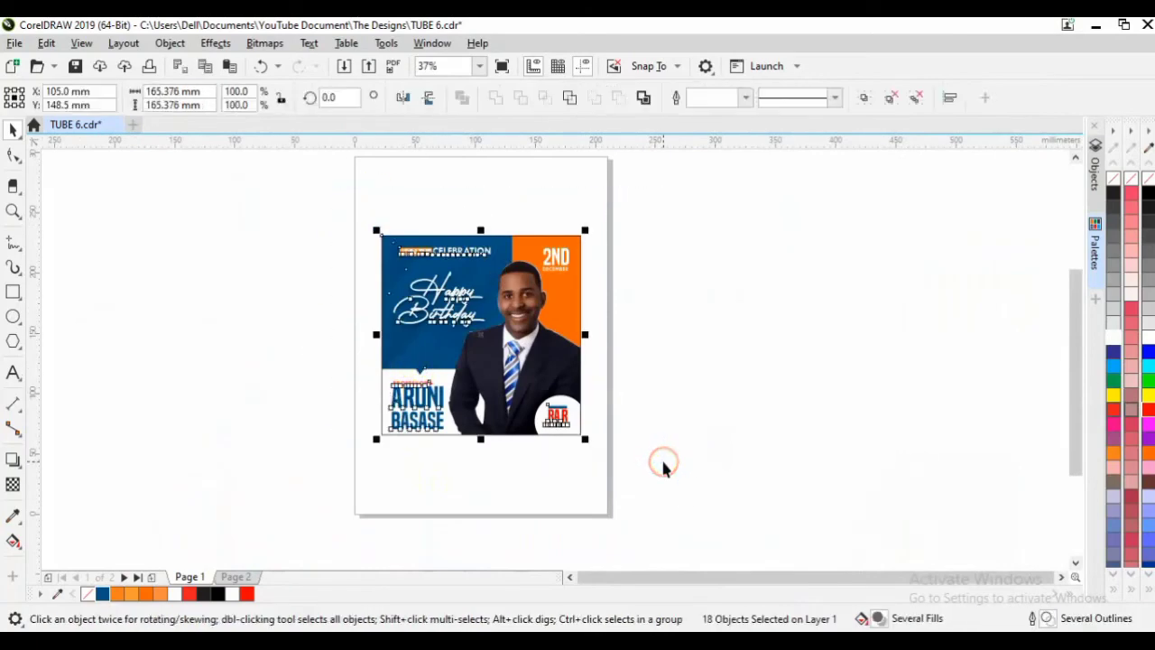
key(shift+F2)
click(628, 393)
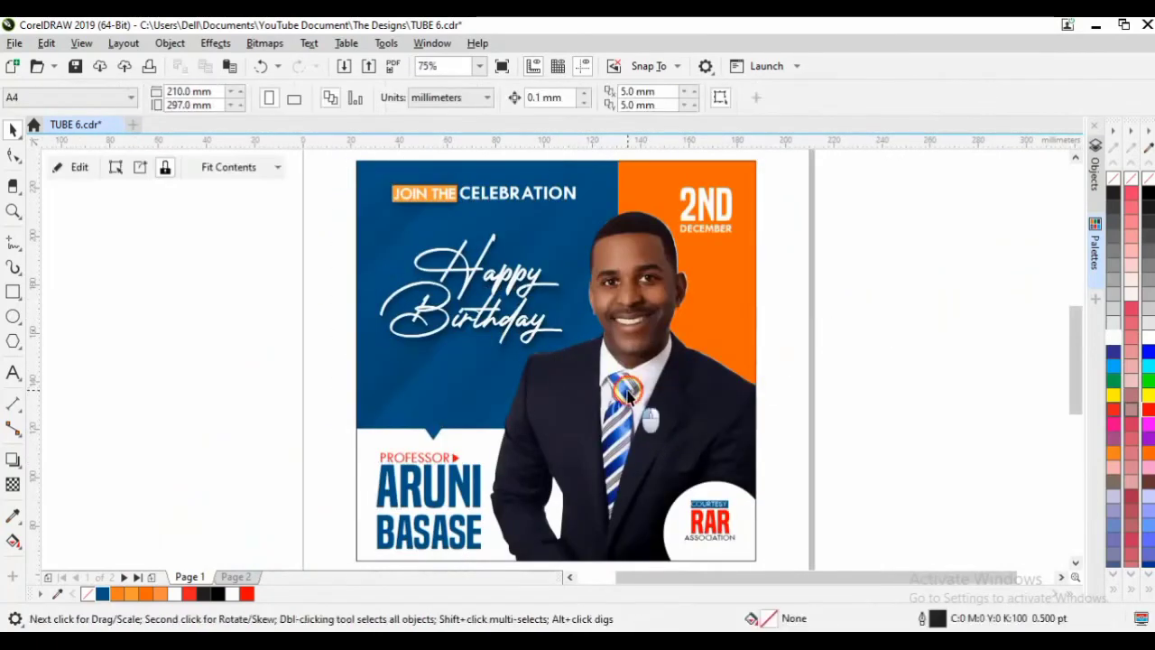
double_click(628, 393)
click(647, 322)
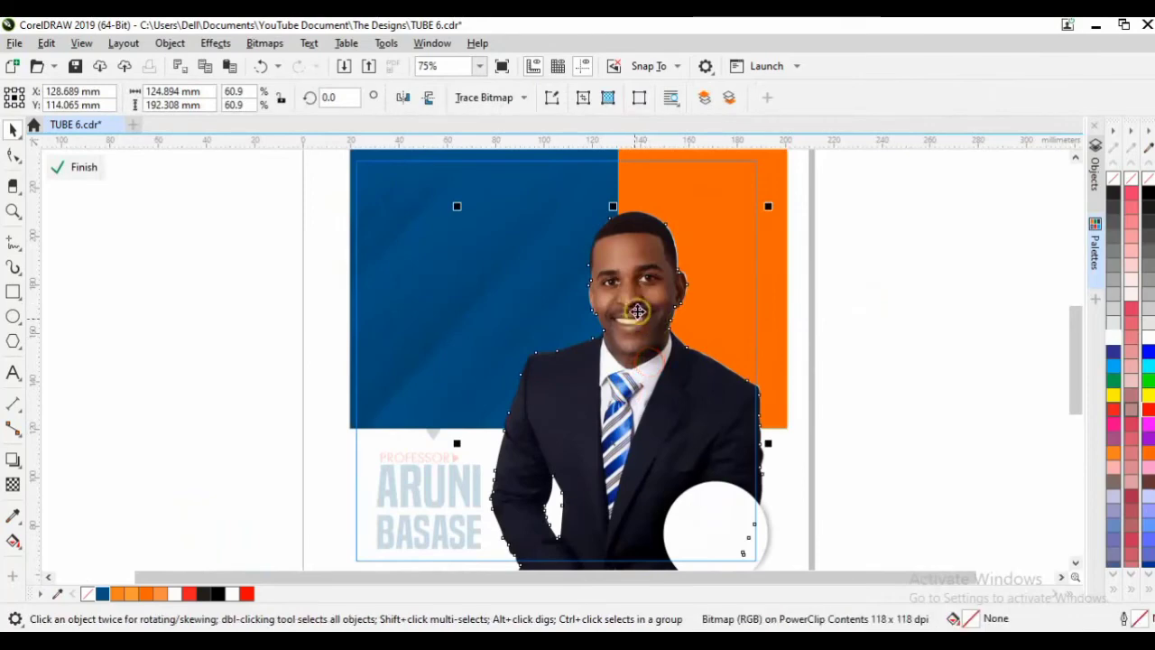
scroll(624, 320, up, 1)
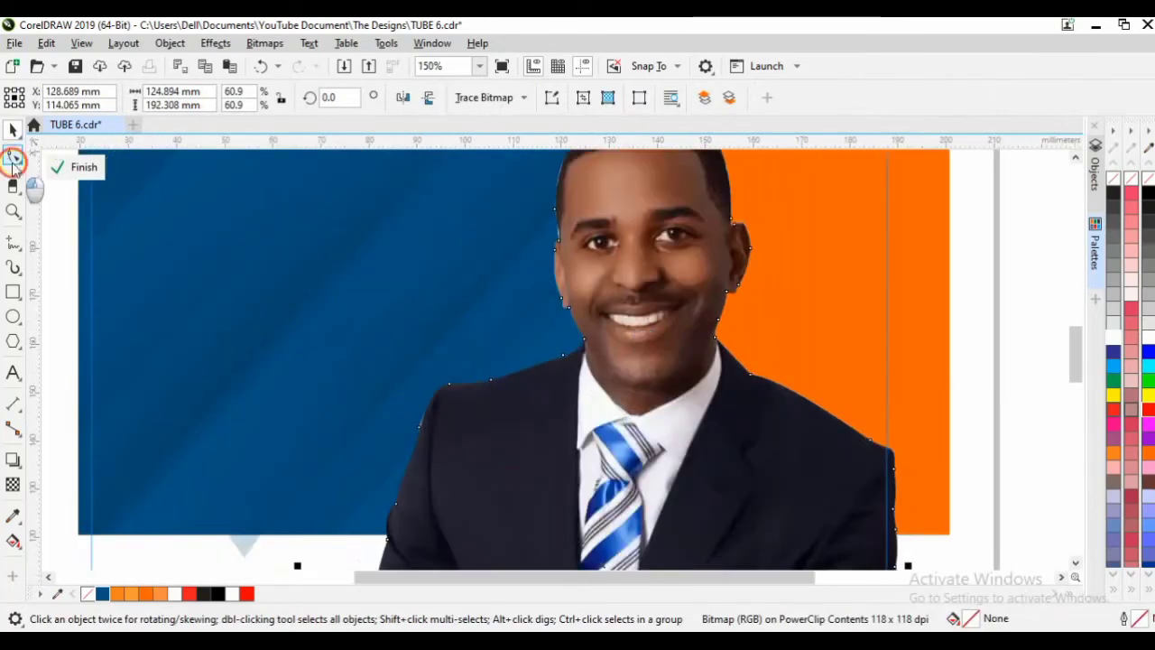
click(12, 158)
scroll(632, 379, down, 2)
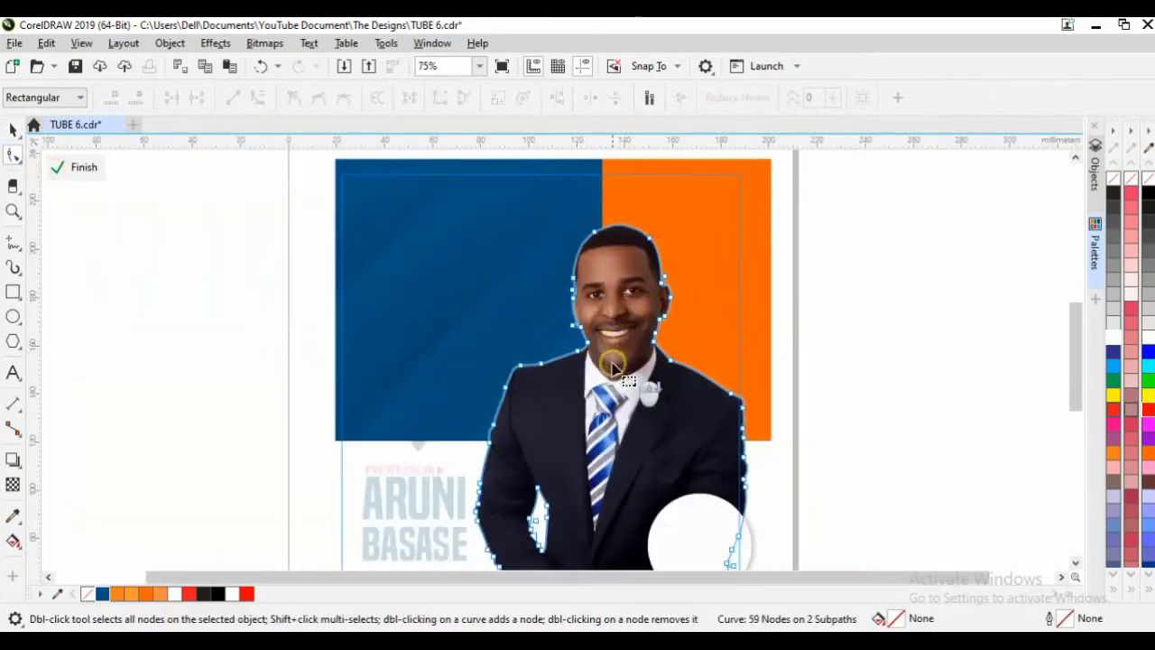
key(space)
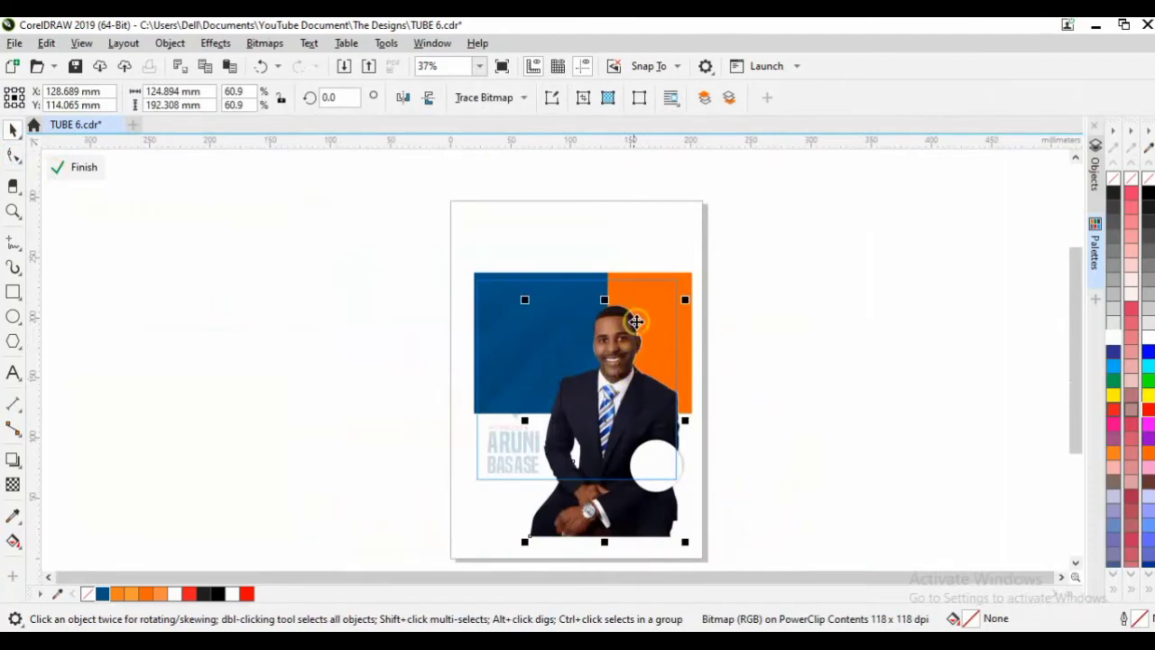
Drop a copy of the portrait left of the page and draw a rectangle enclosing it.
drag(612, 374, 264, 291)
right_click(260, 303)
click(105, 258)
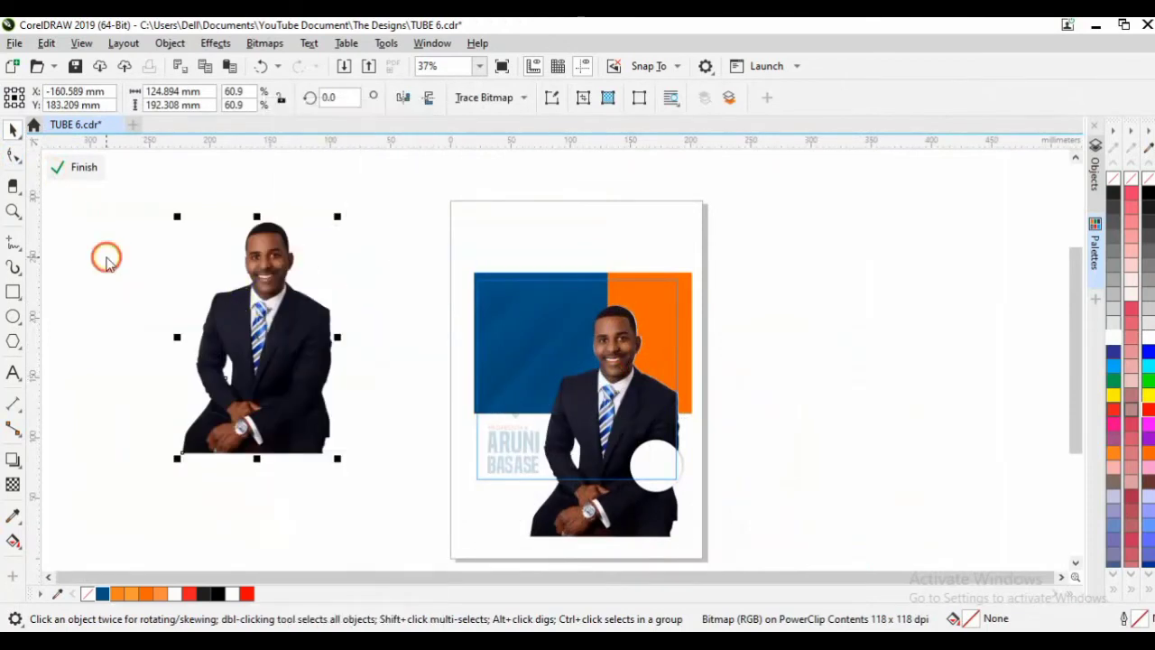
click(13, 290)
drag(120, 184, 157, 207)
key(space)
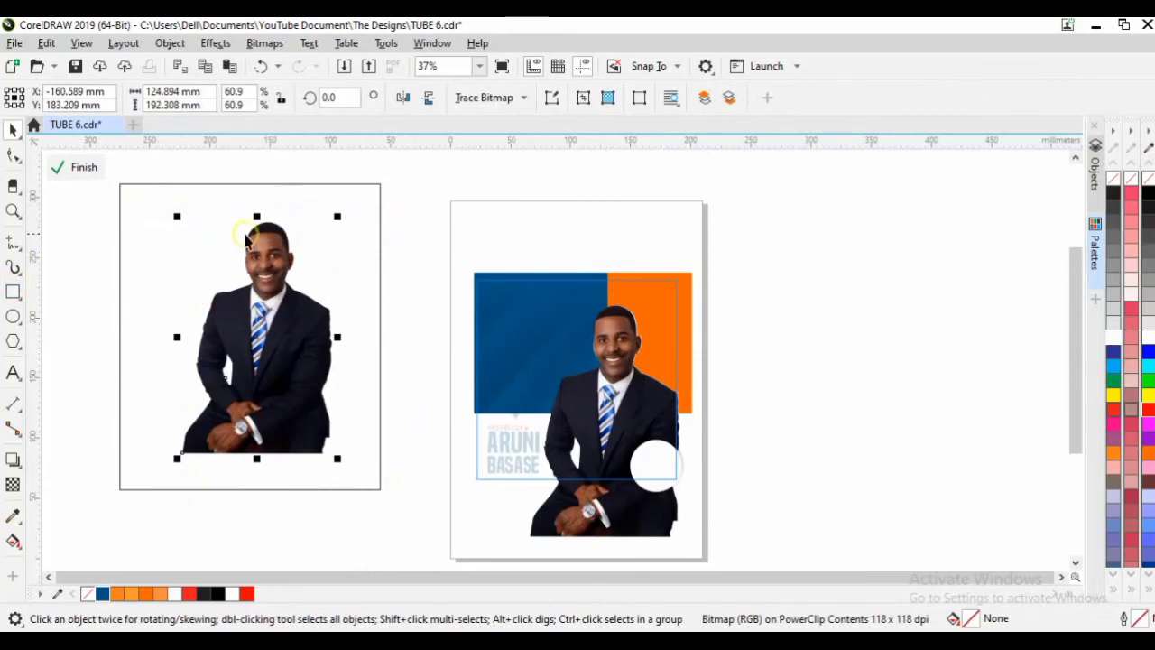
Trim the rectangle with the portrait, break the result apart and delete the leftover frame.
shift+click(238, 185)
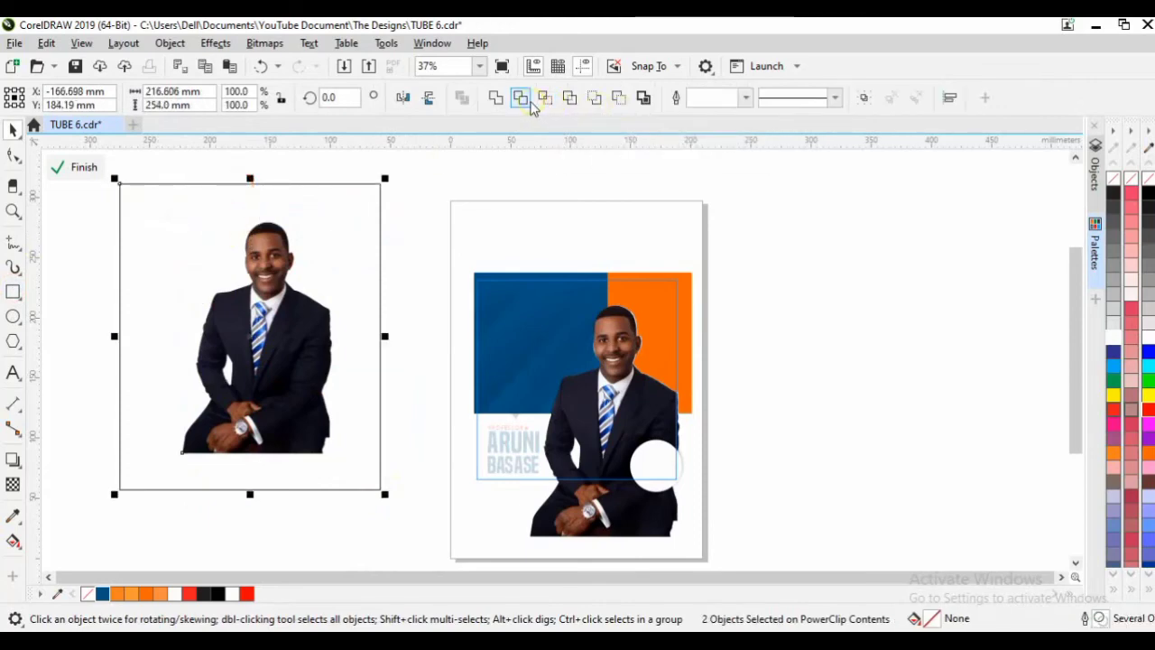
click(528, 98)
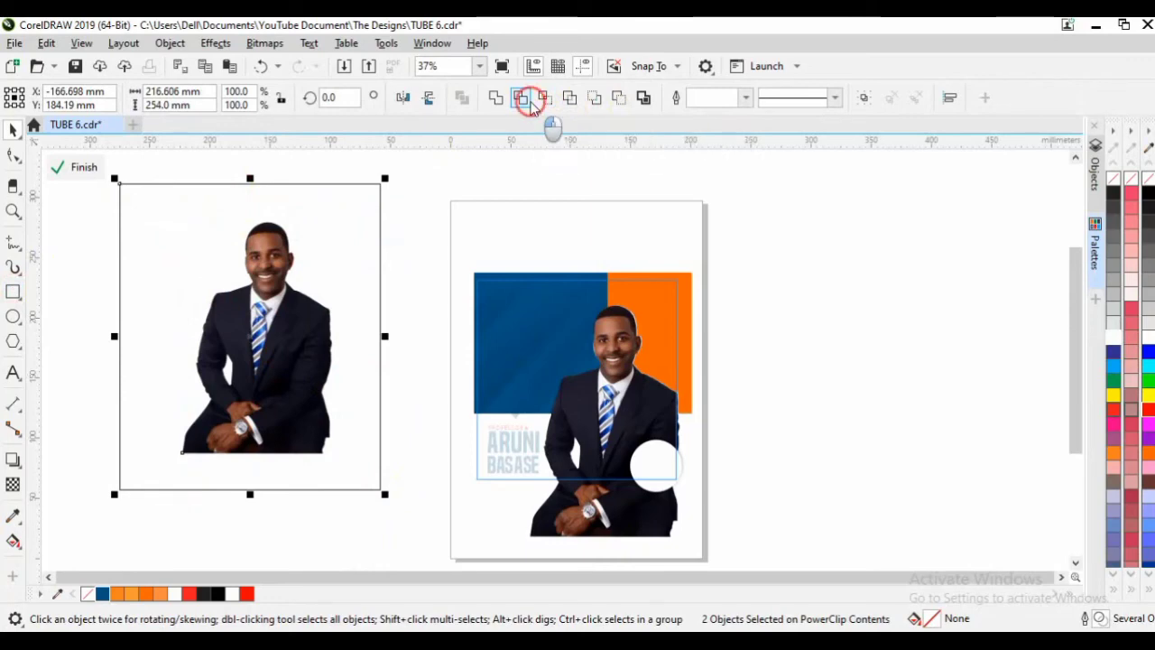
click(454, 190)
click(333, 200)
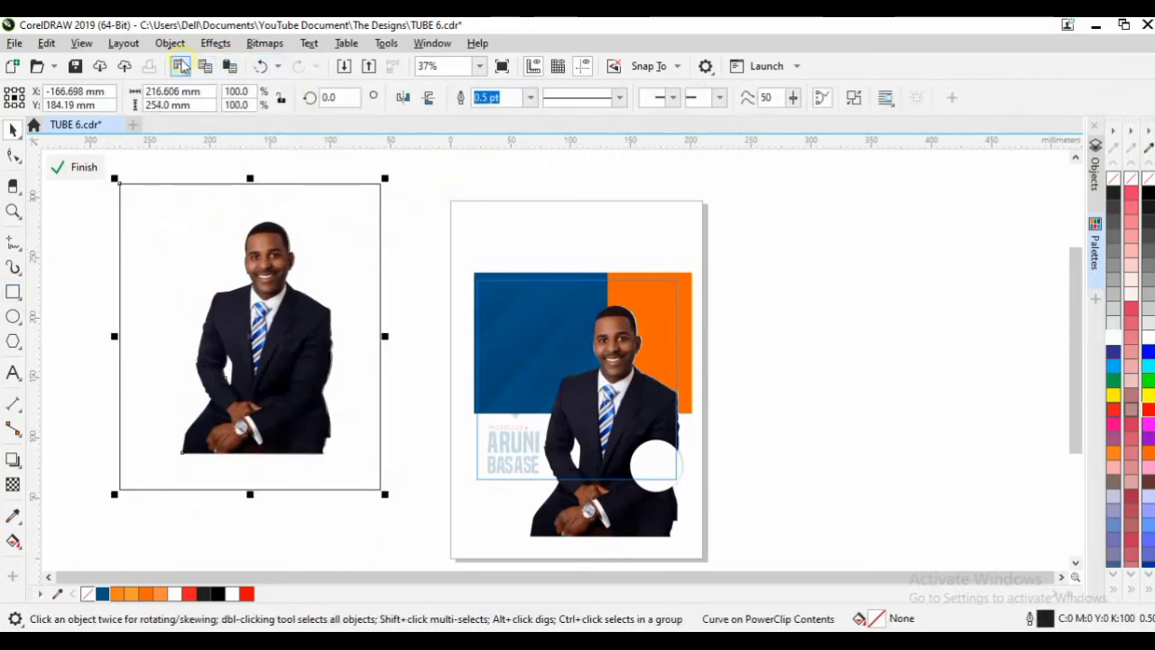
click(169, 43)
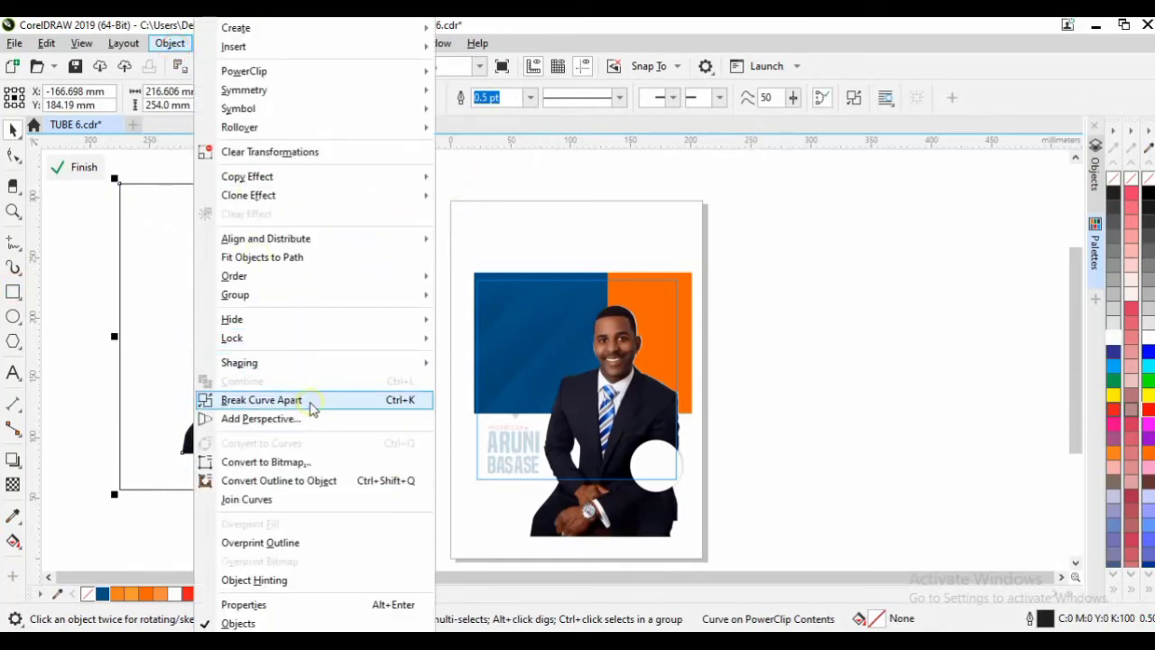
click(403, 402)
click(428, 192)
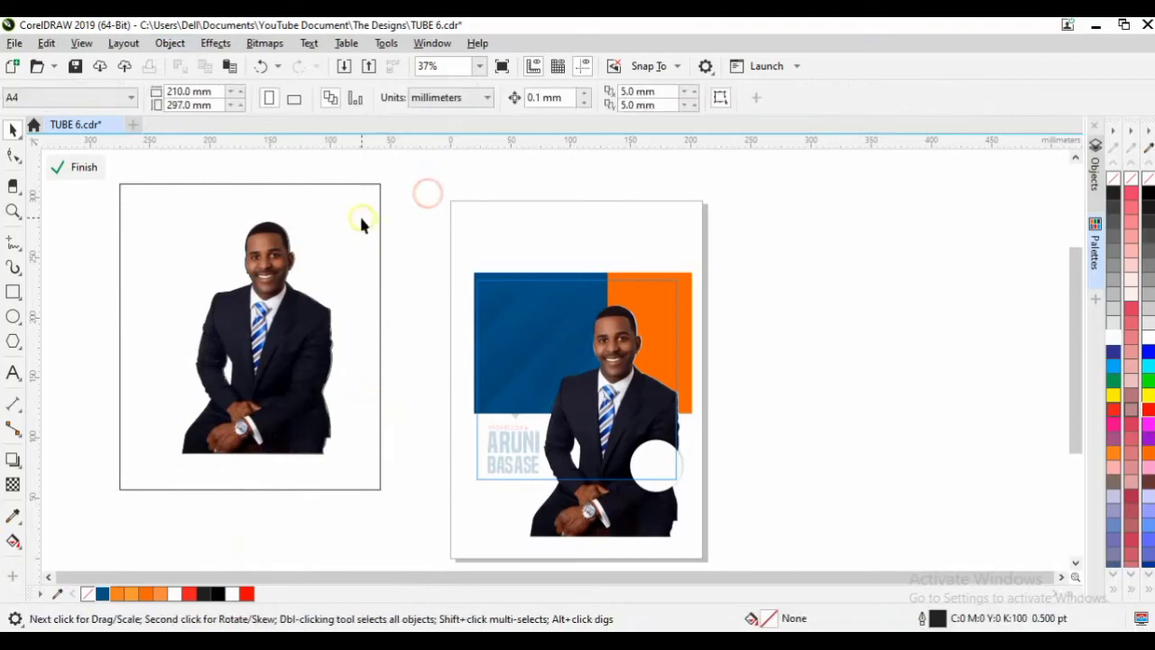
drag(361, 221, 950, 223)
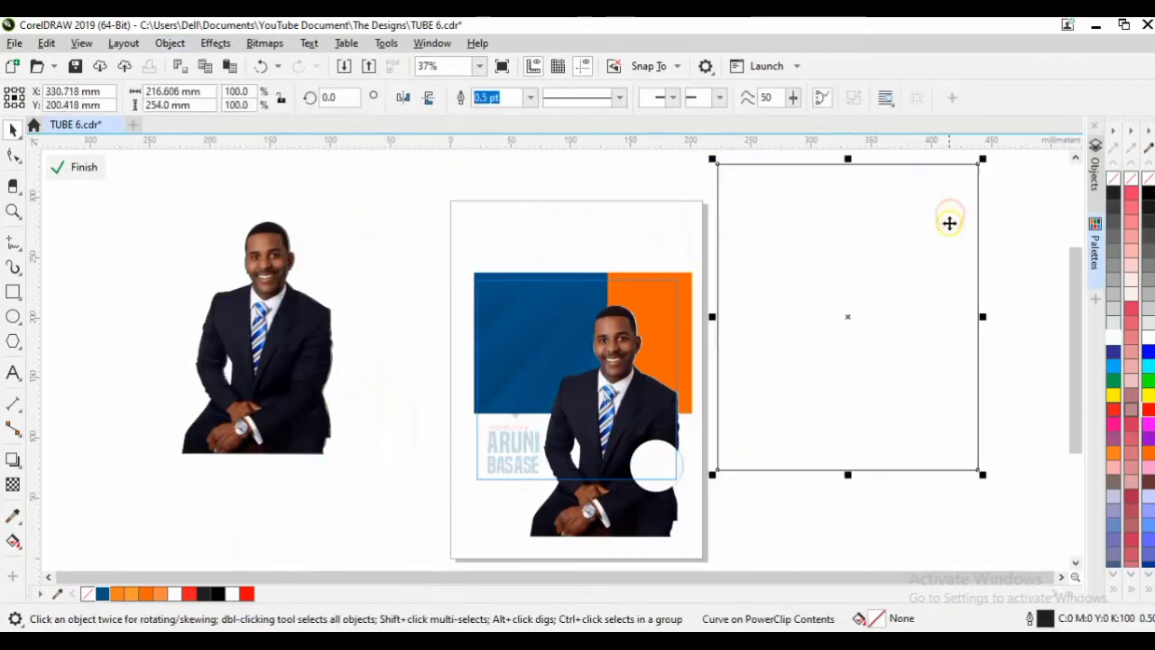
key(Delete)
Move the portrait-shaped silhouette right of the page and fill it white with no outline.
drag(286, 365, 210, 344)
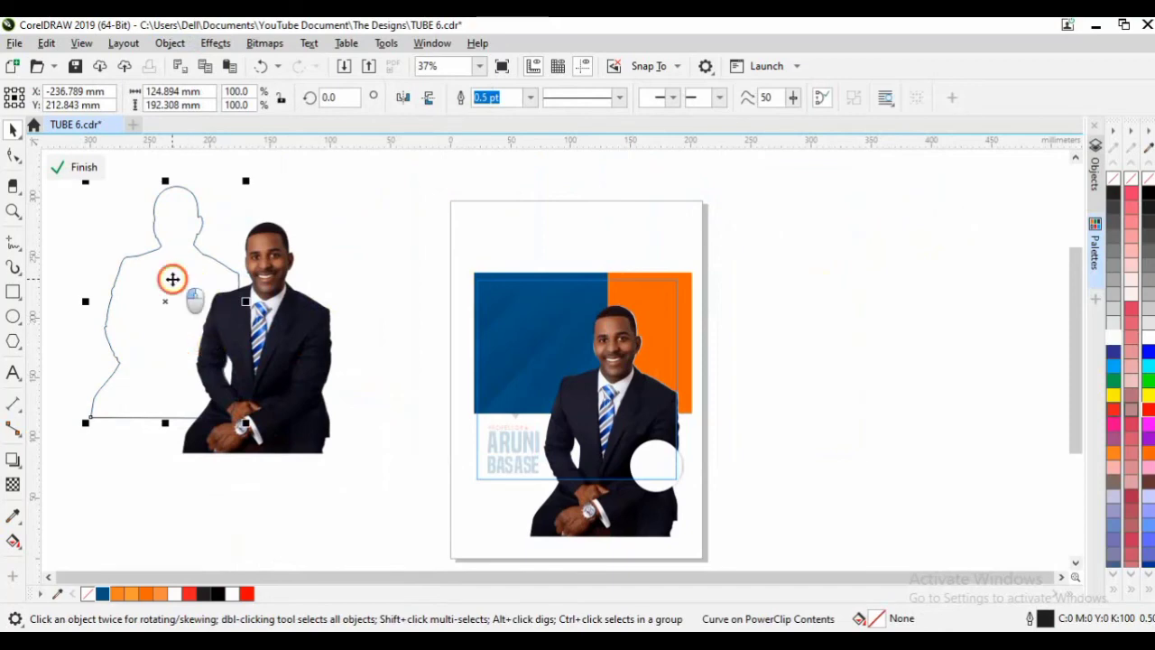
drag(172, 279, 861, 323)
click(1113, 362)
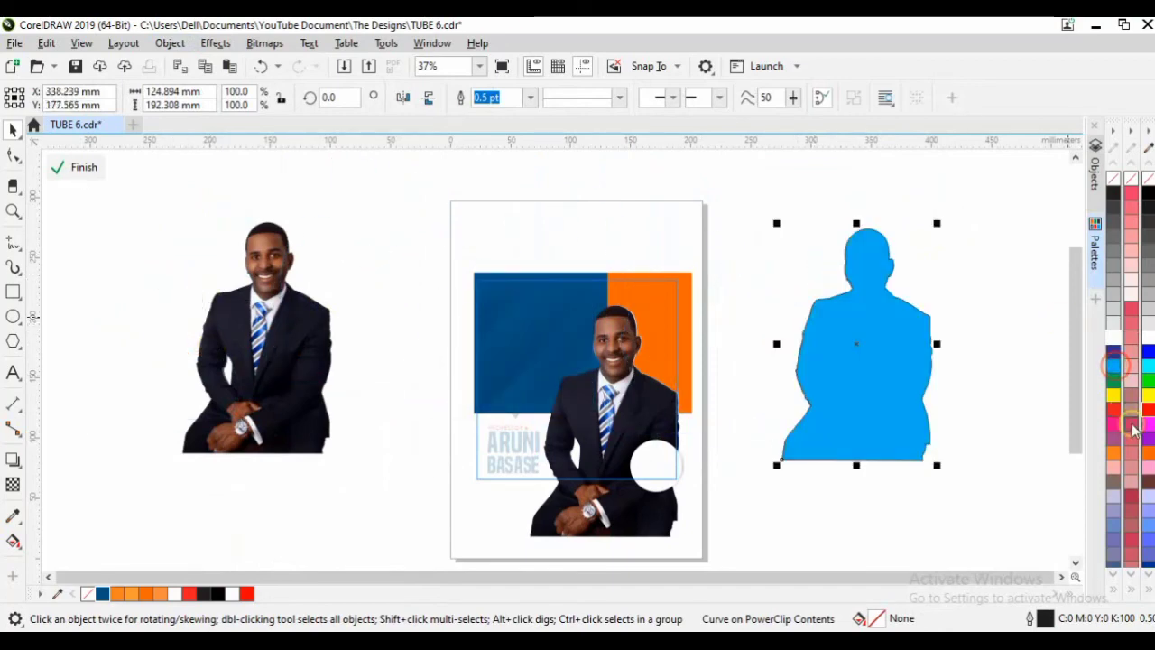
click(1131, 424)
click(853, 222)
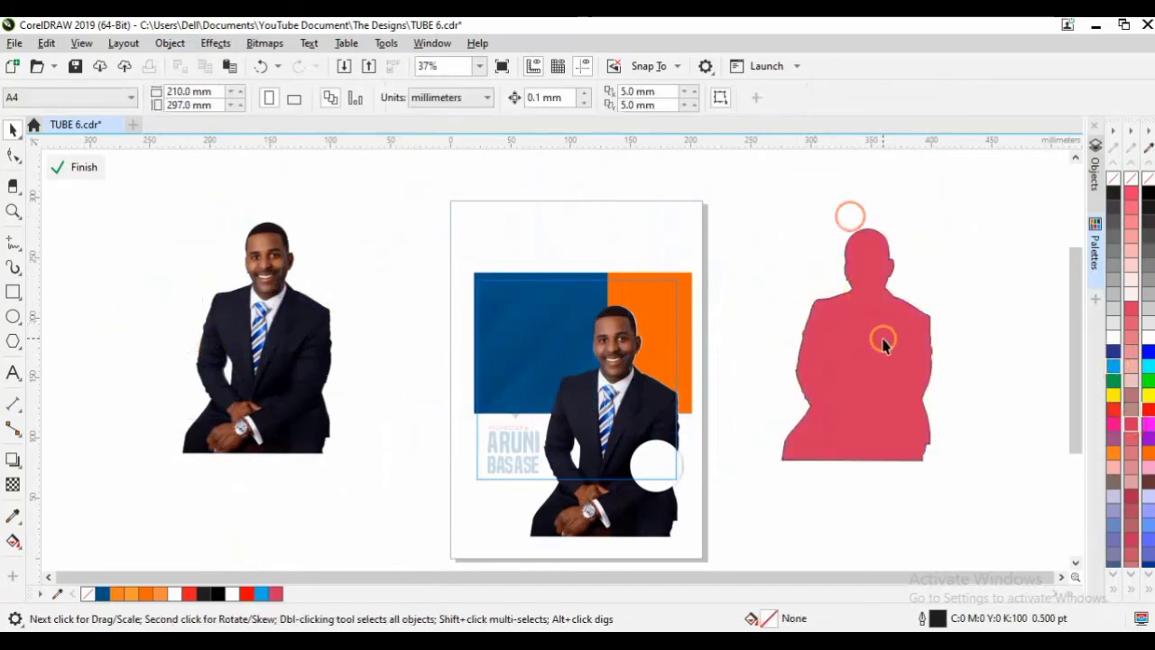
click(882, 331)
click(1113, 337)
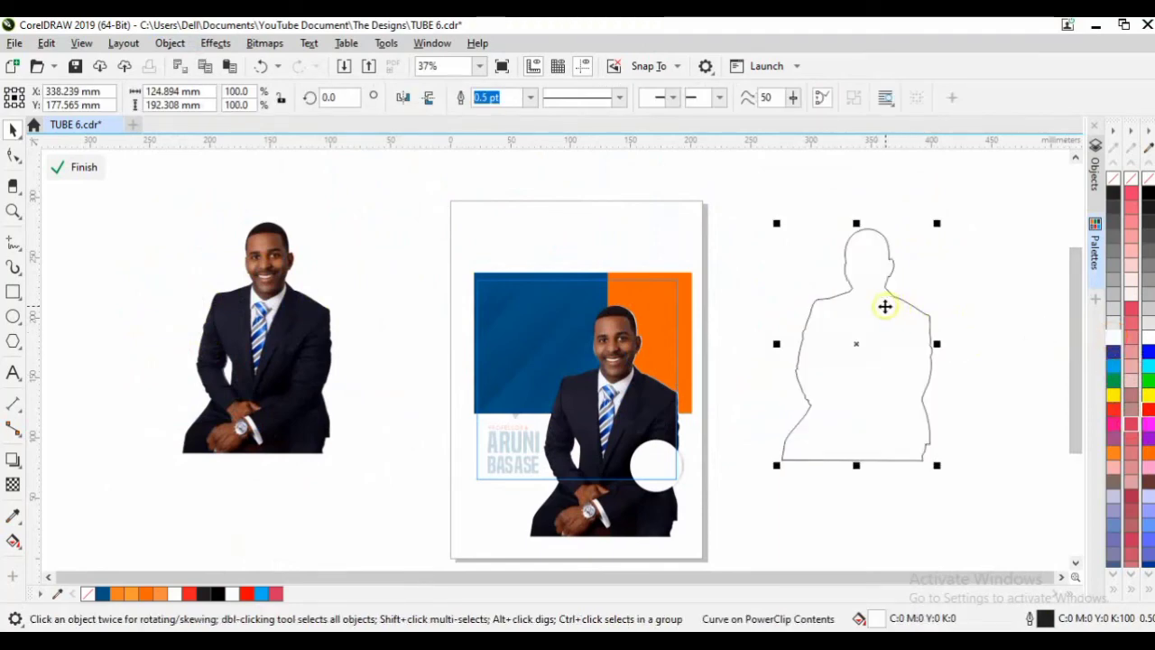
right_click(1114, 178)
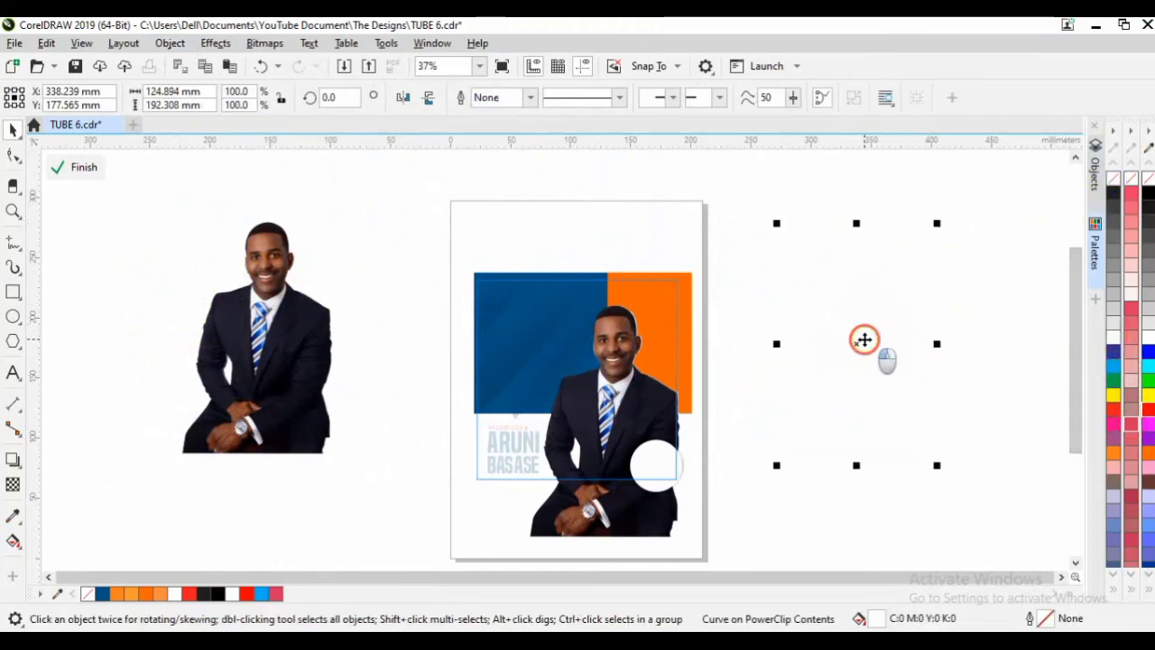
Place the white silhouette behind the man, offset so it forms a white border.
drag(863, 337, 720, 410)
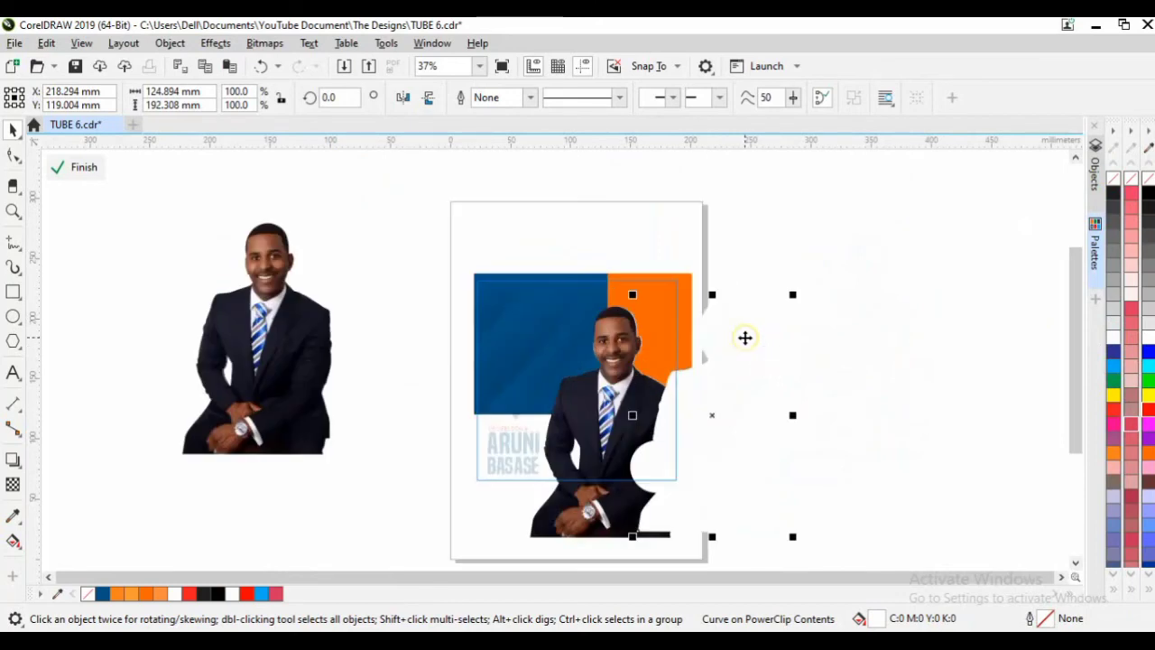
mouse_move(745, 334)
mouse_down()
mouse_move(657, 347)
mouse_move(724, 339)
mouse_up()
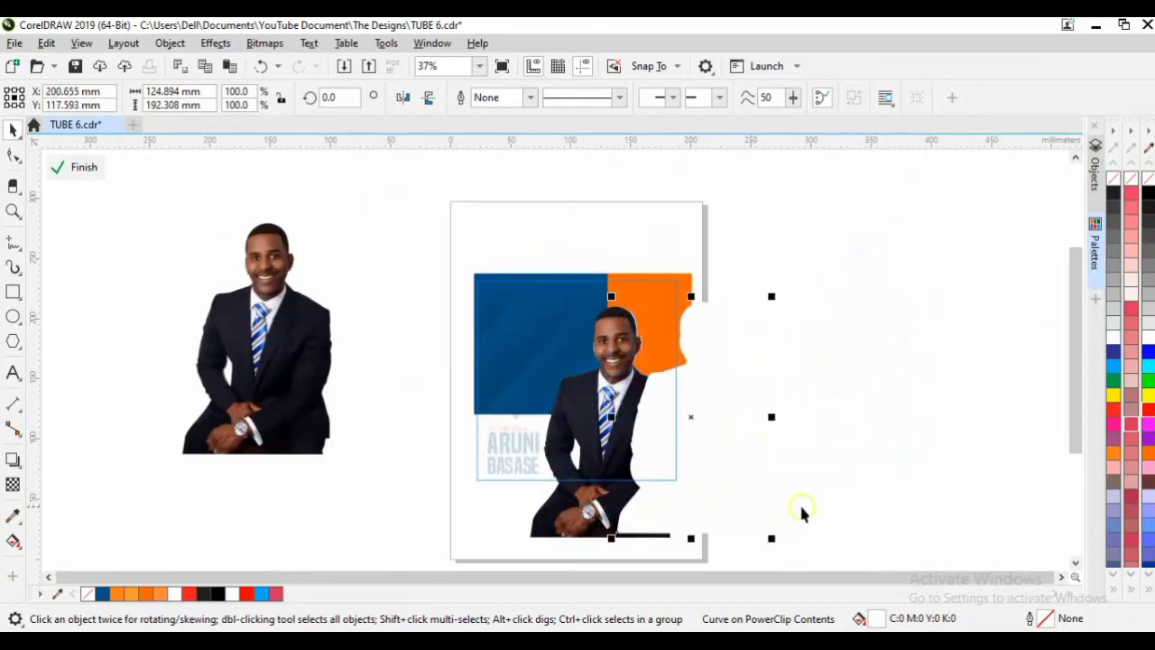
drag(802, 511, 593, 412)
click(617, 343)
shift+click(617, 343)
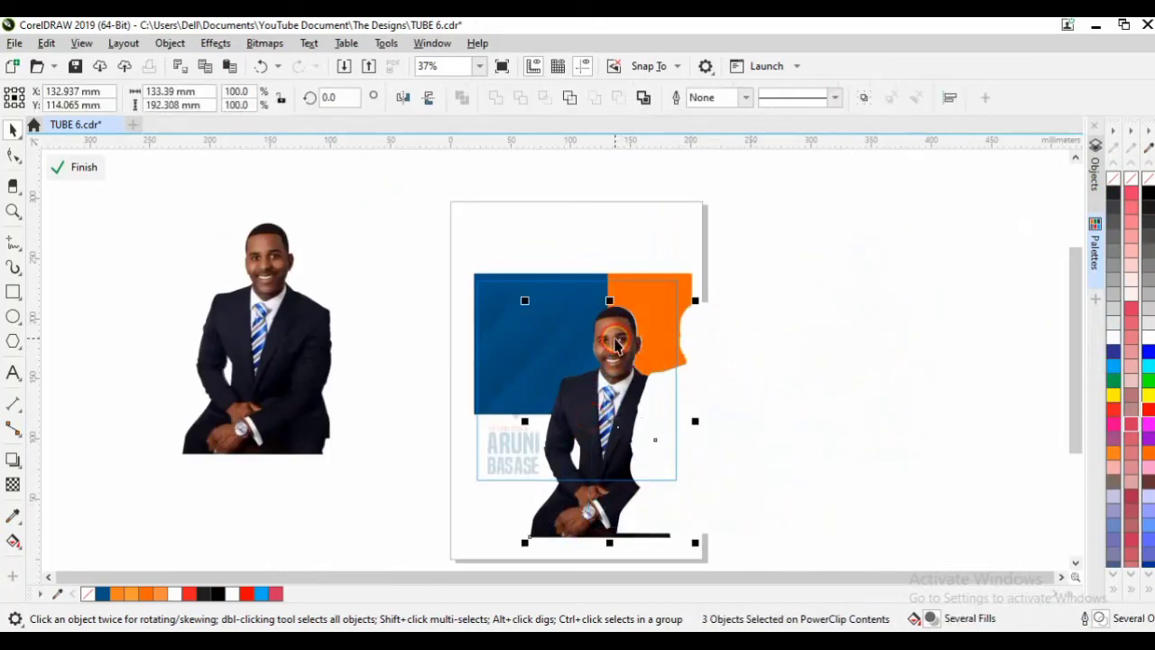
key(ctrl+l)
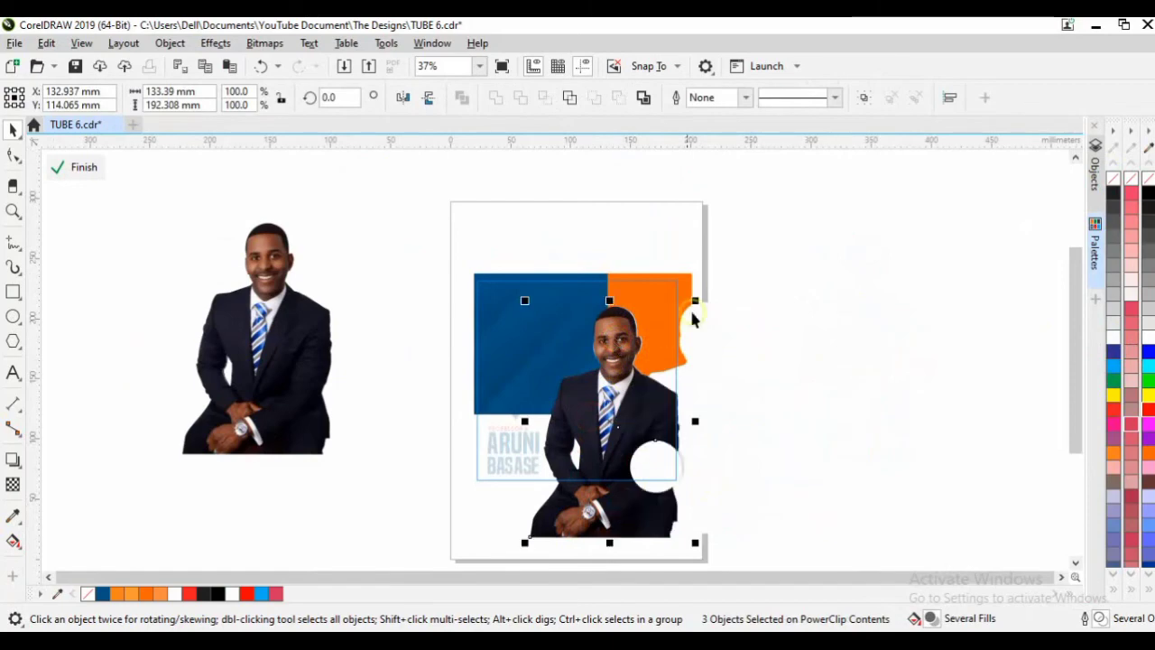
click(797, 258)
click(710, 332)
scroll(710, 337, up, 2)
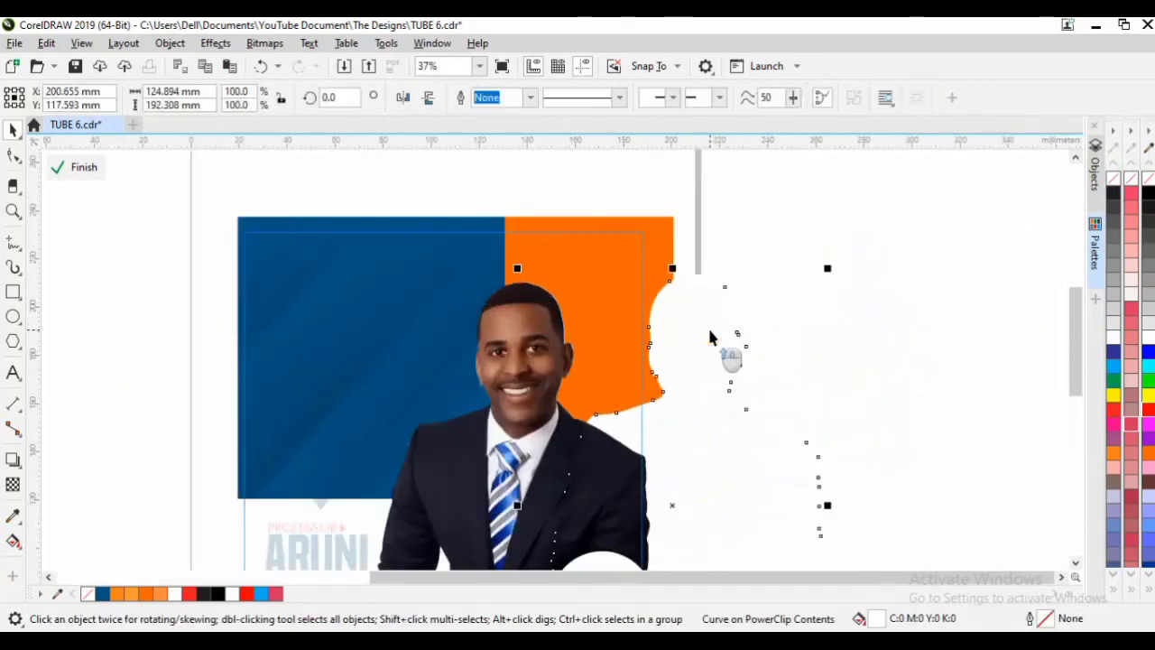
drag(706, 330, 538, 336)
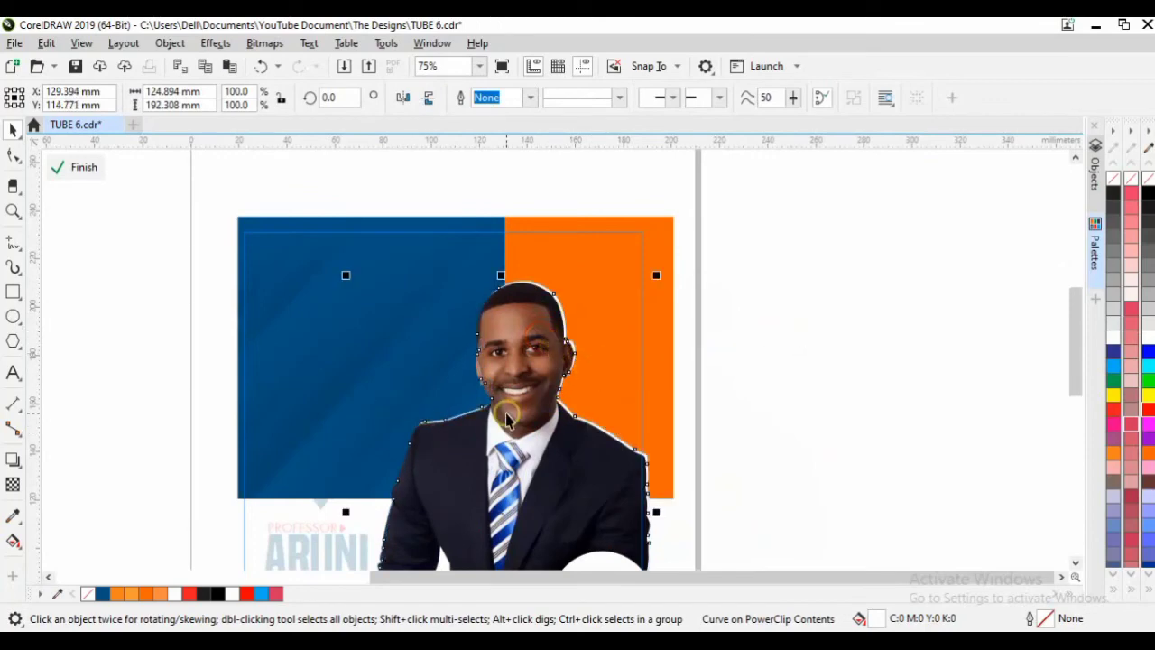
Check the white border on the man's cutout and finish editing the flyer's clipped contents.
scroll(517, 419, up, 3)
scroll(503, 432, down, 5)
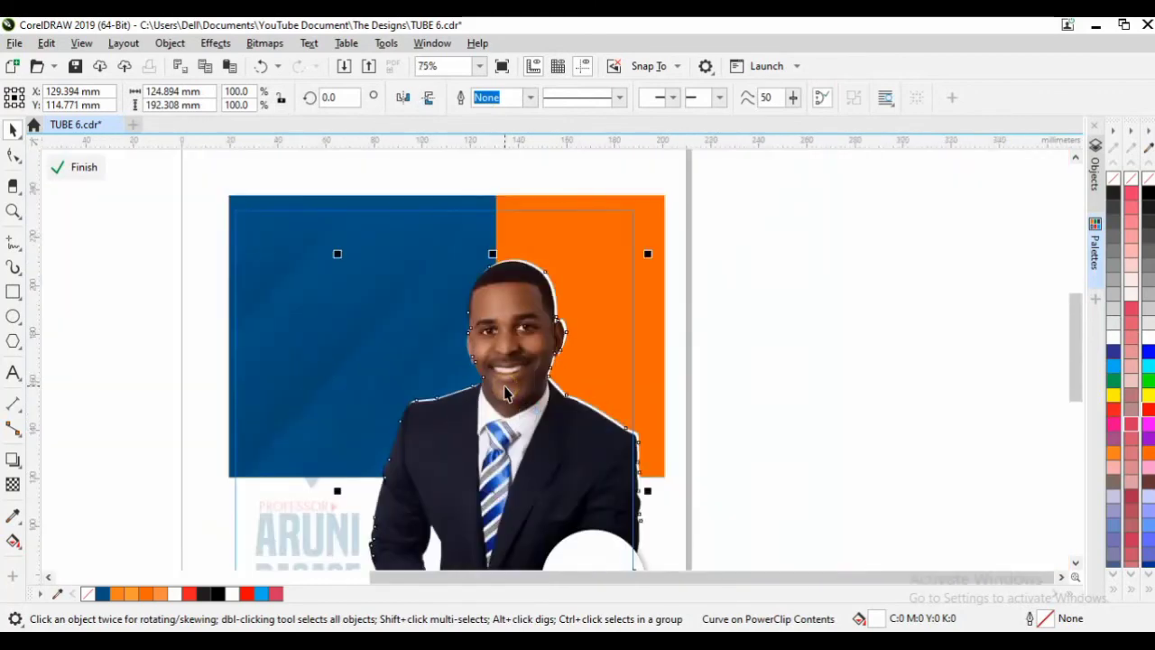
click(555, 440)
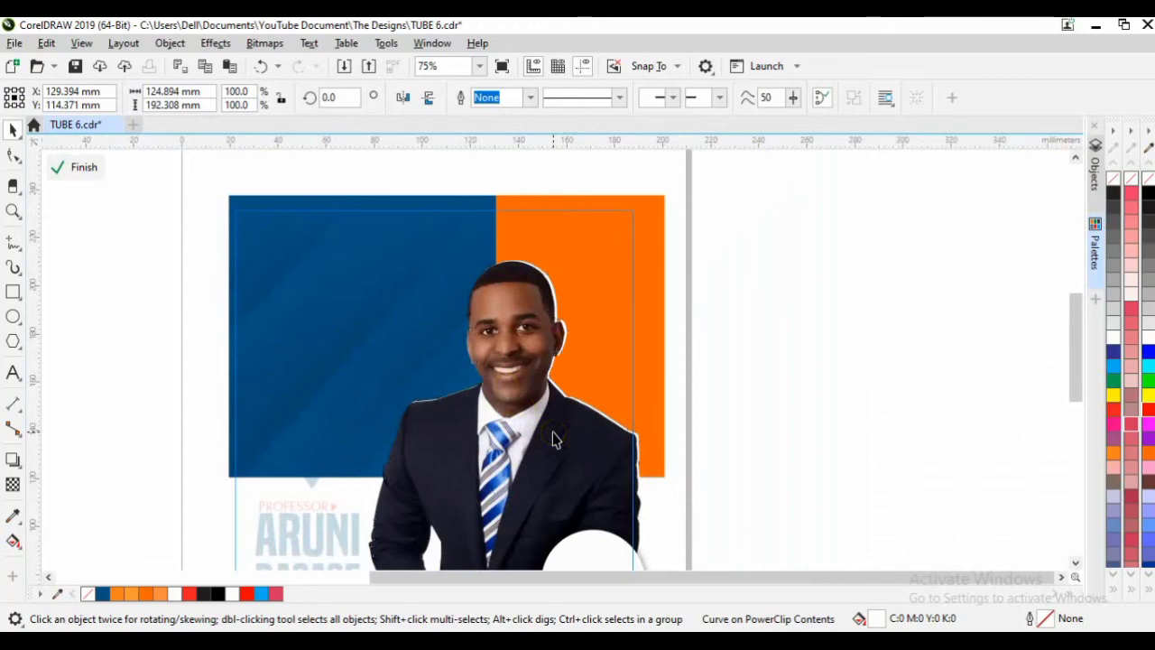
click(555, 439)
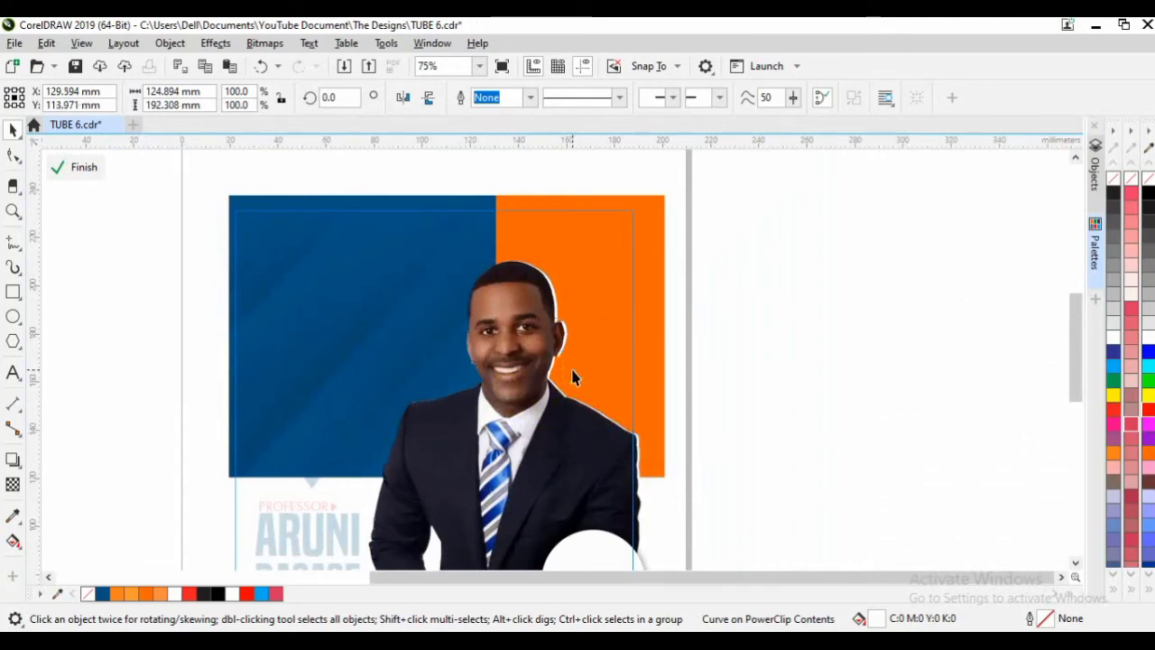
click(572, 377)
click(796, 267)
click(819, 328)
Inside the flyer's PowerClip, draw a tall rectangle over the suit and fill it orange without outline.
click(592, 361)
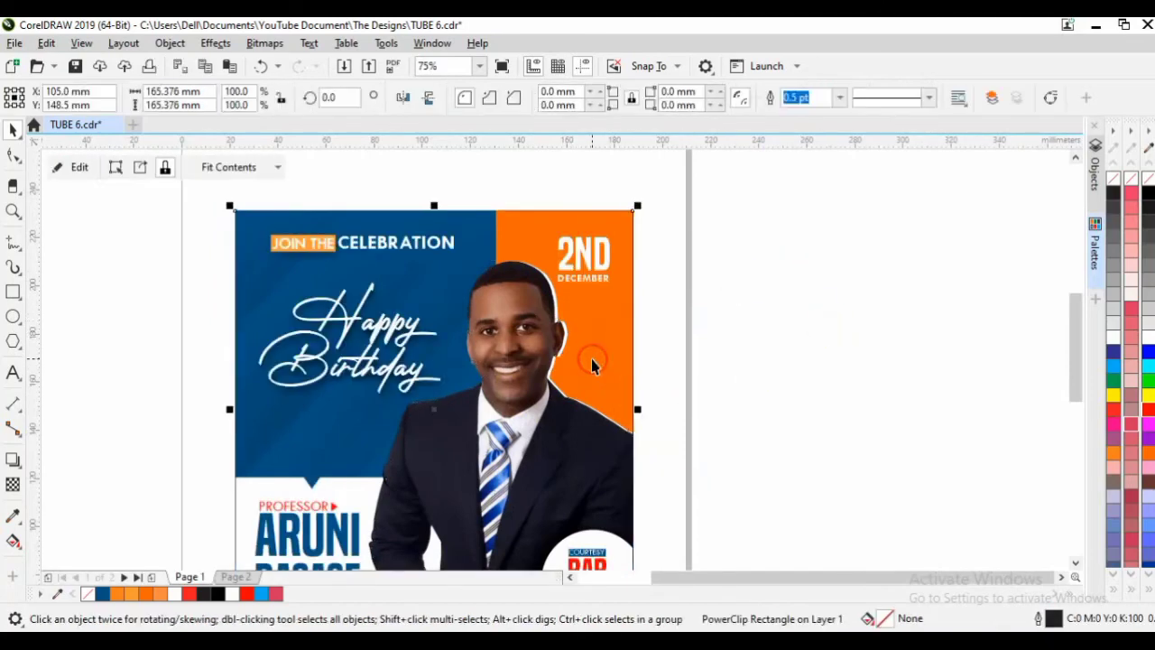
click(864, 331)
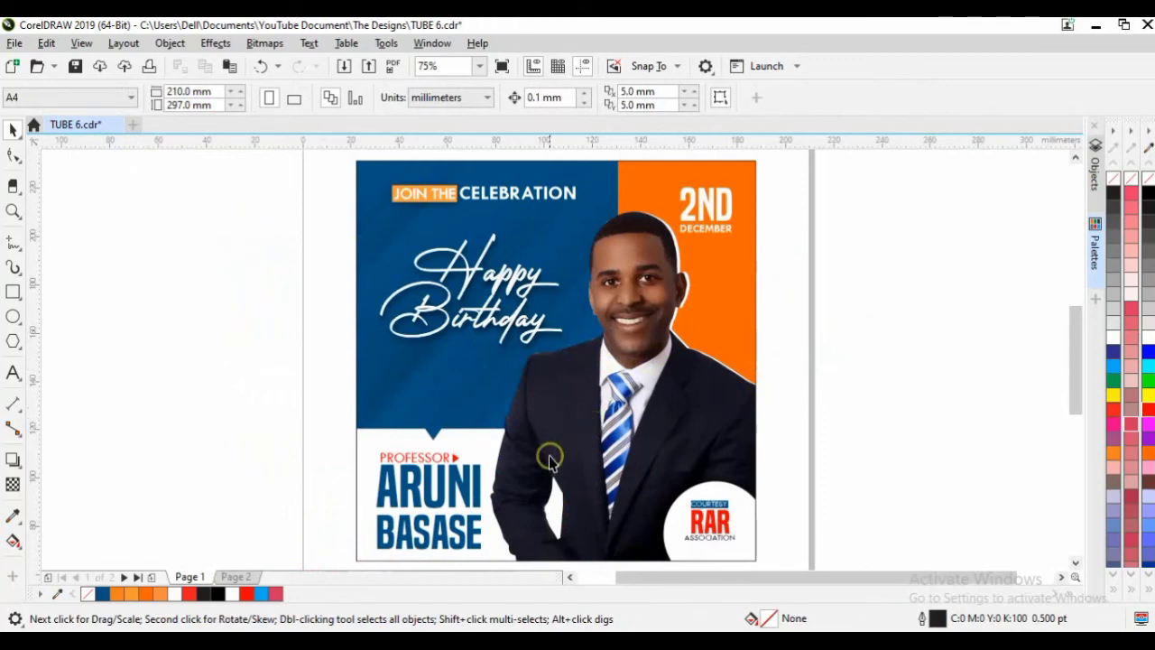
click(608, 443)
double_click(609, 440)
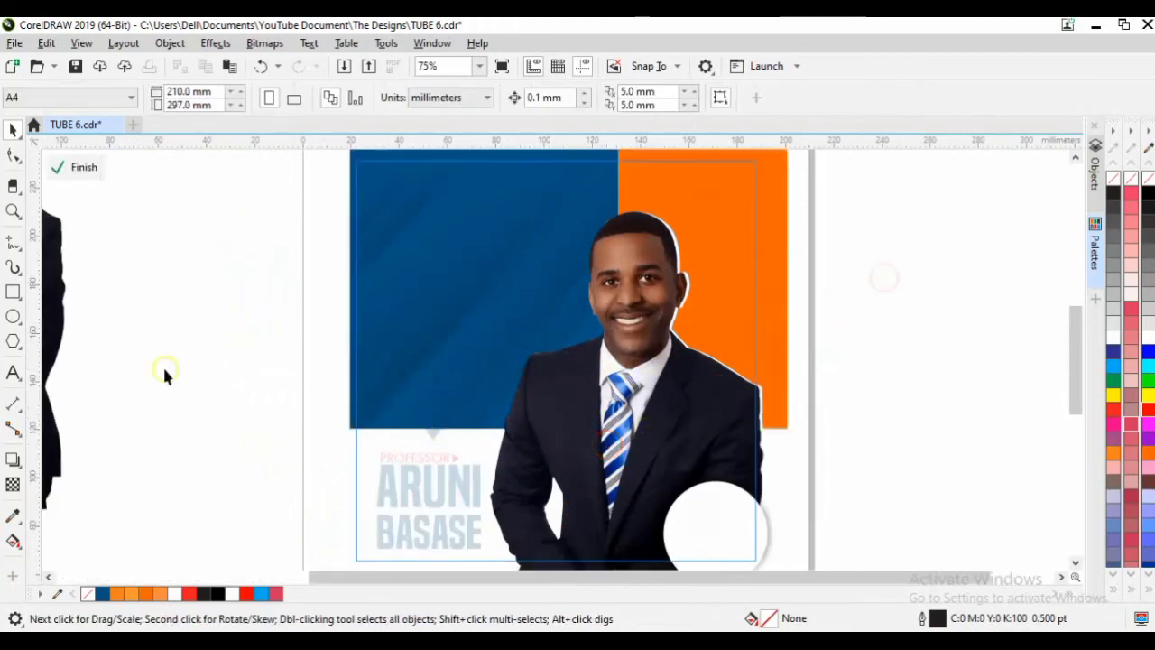
key(F6)
drag(558, 430, 636, 538)
key(space)
drag(595, 464, 595, 467)
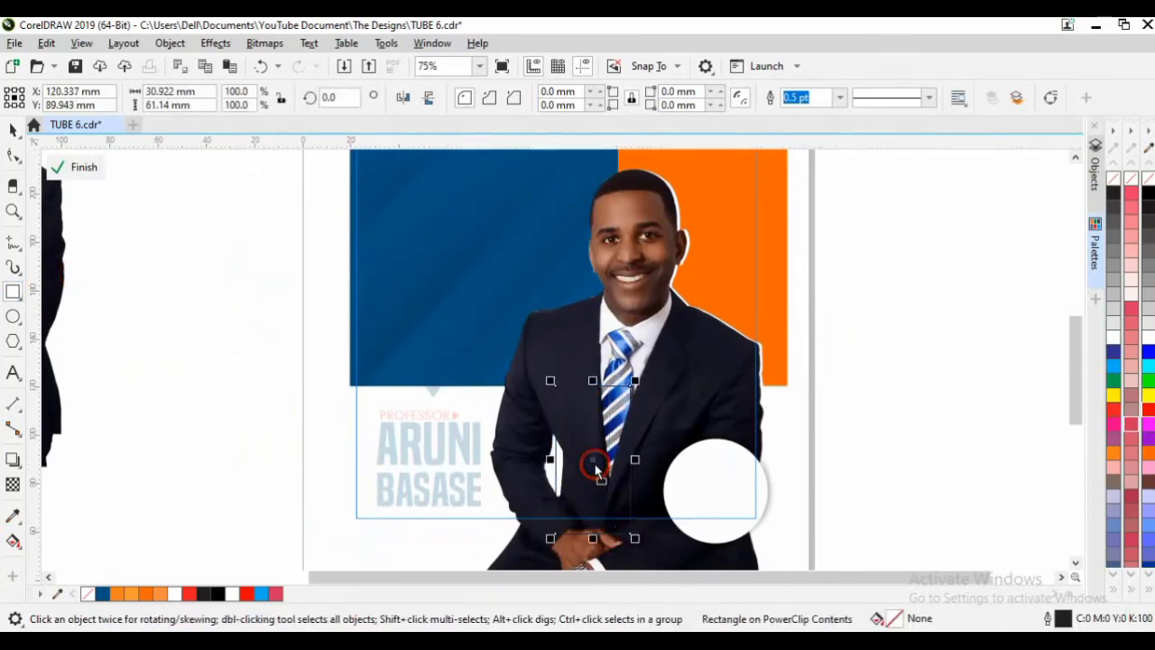
click(147, 593)
right_click(1116, 184)
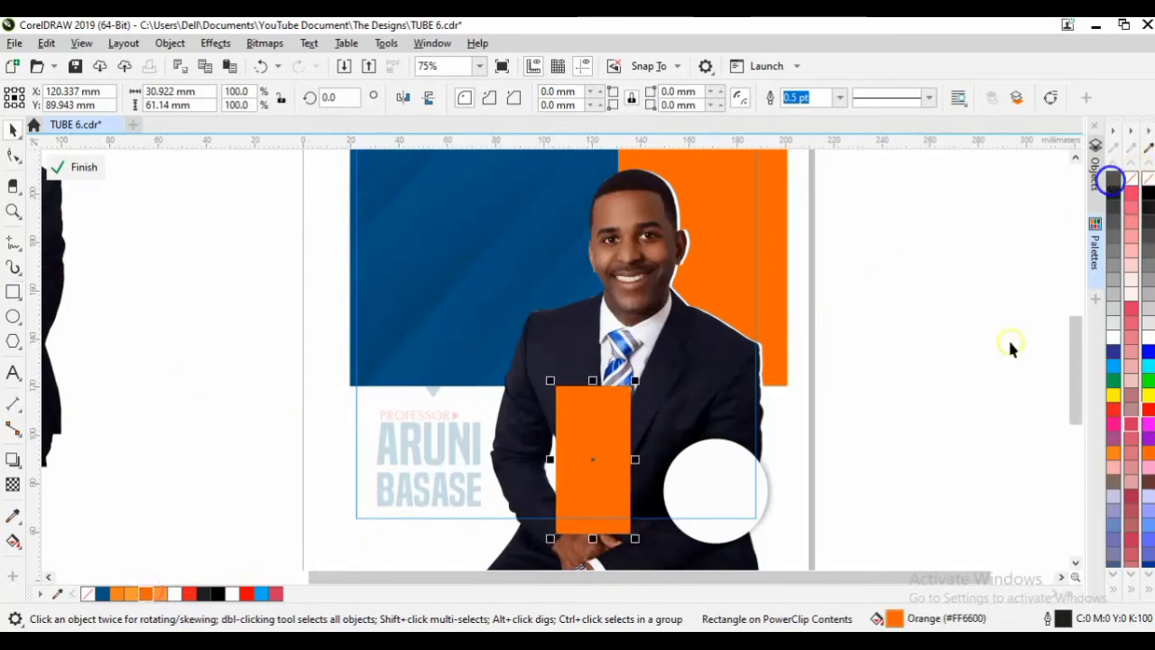
click(860, 413)
Send the orange rectangle behind the portrait, undoing a stray nudge.
scroll(762, 406, down, 2)
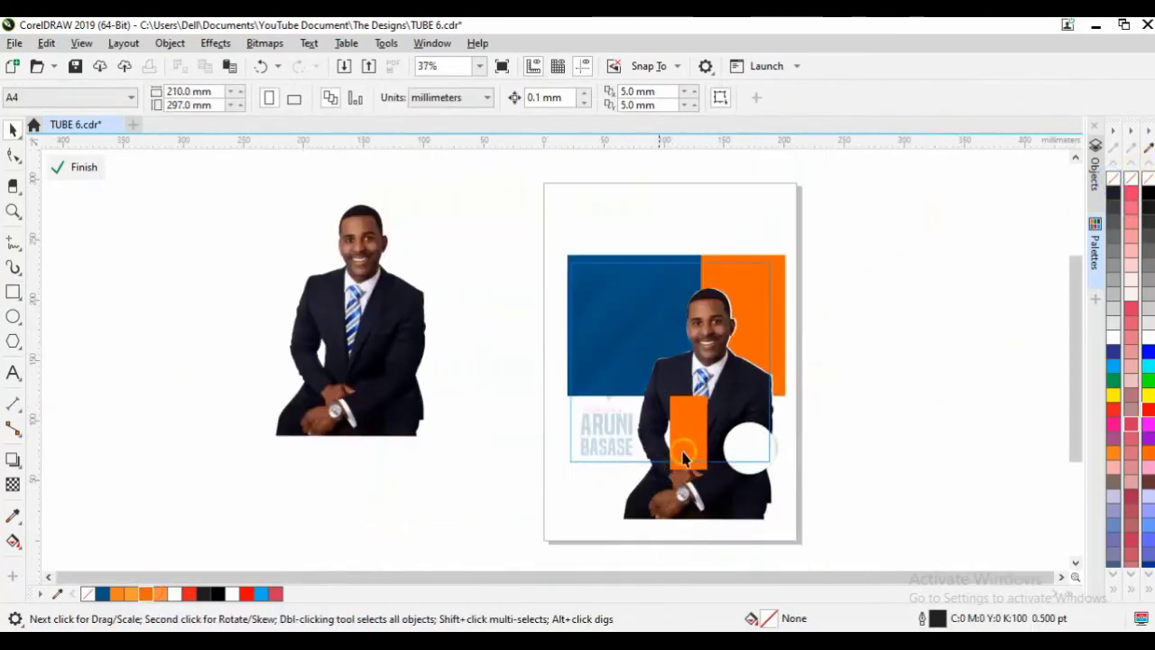
click(694, 451)
key(shift+Page_Down)
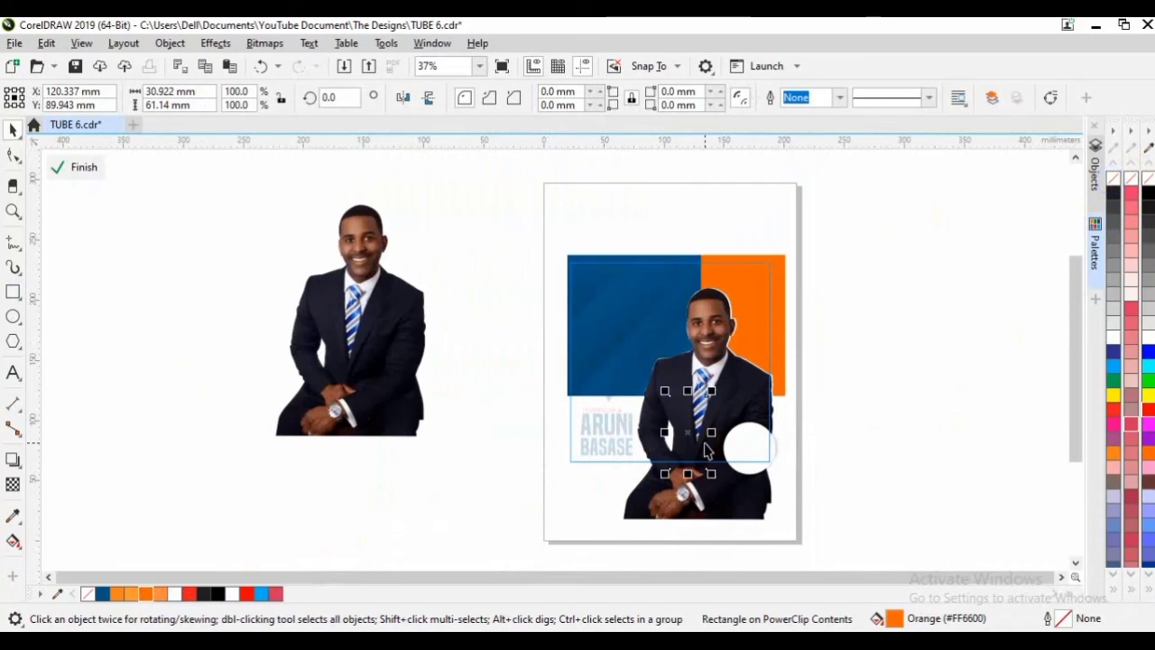
scroll(706, 451, up, 2)
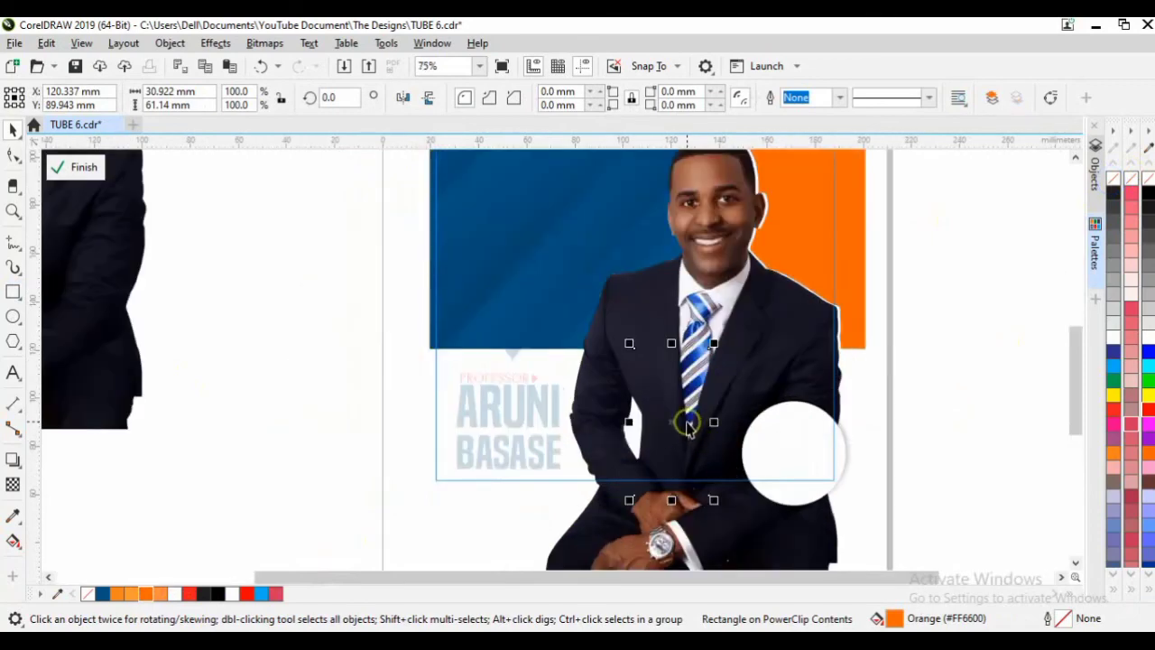
drag(668, 424, 666, 430)
key(ctrl+z)
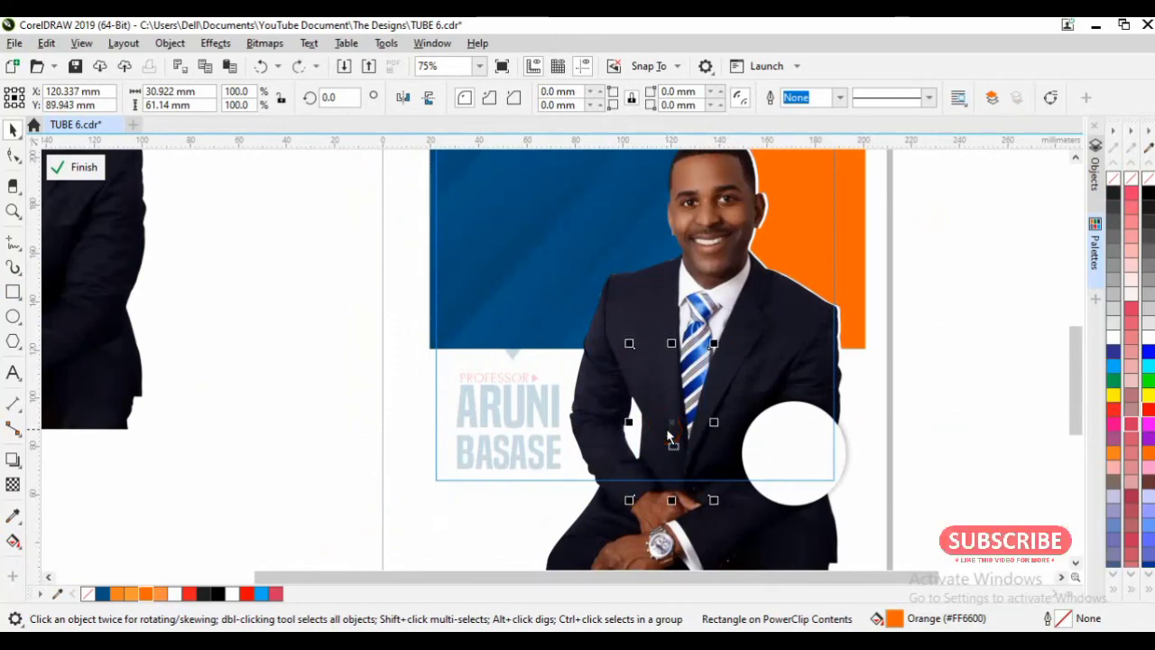
key(ctrl+z)
Marquee-select all four objects inside the clipped panel, including the white circle and orange strip.
click(990, 415)
click(787, 452)
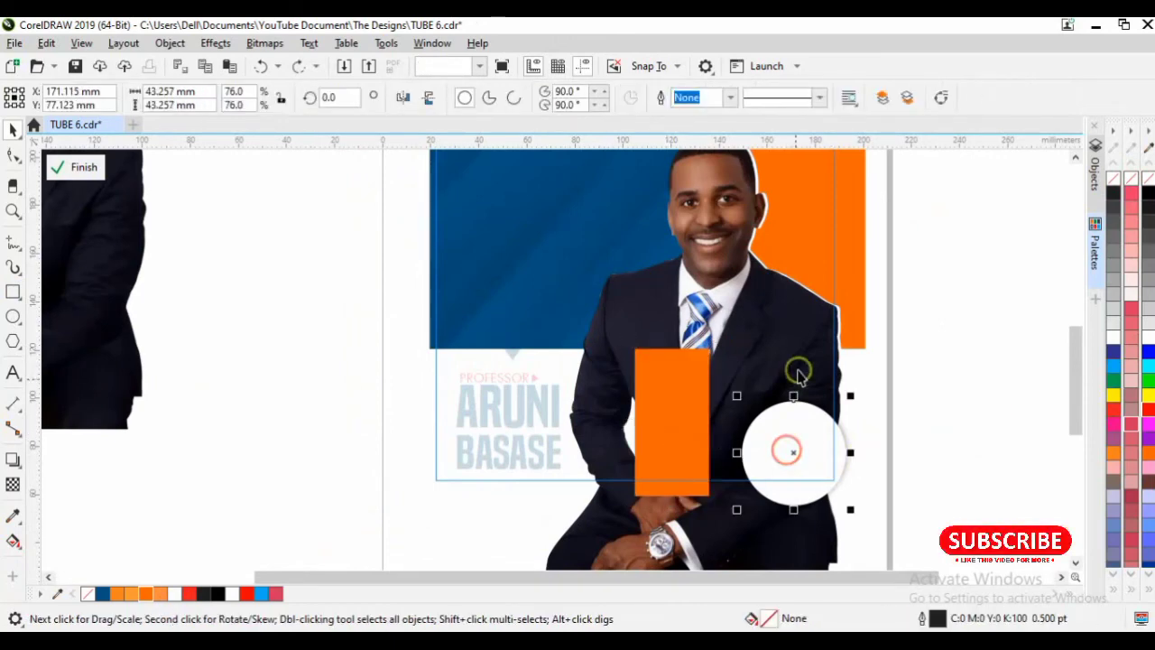
shift+click(802, 335)
click(944, 431)
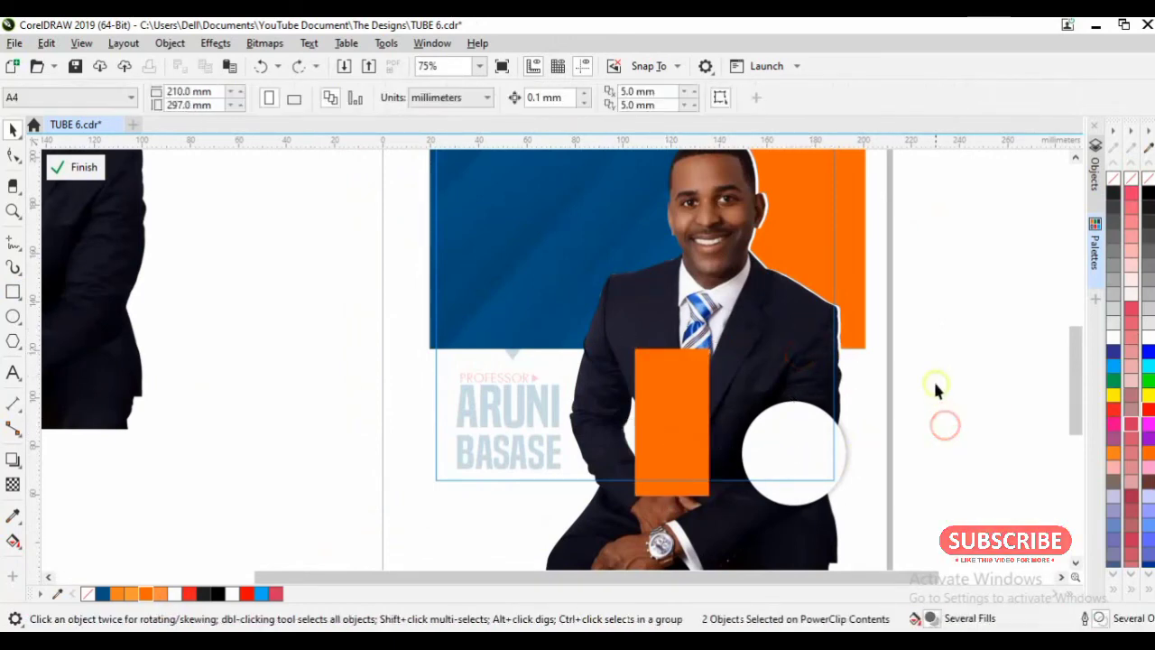
scroll(946, 427, down, 2)
drag(957, 521, 733, 243)
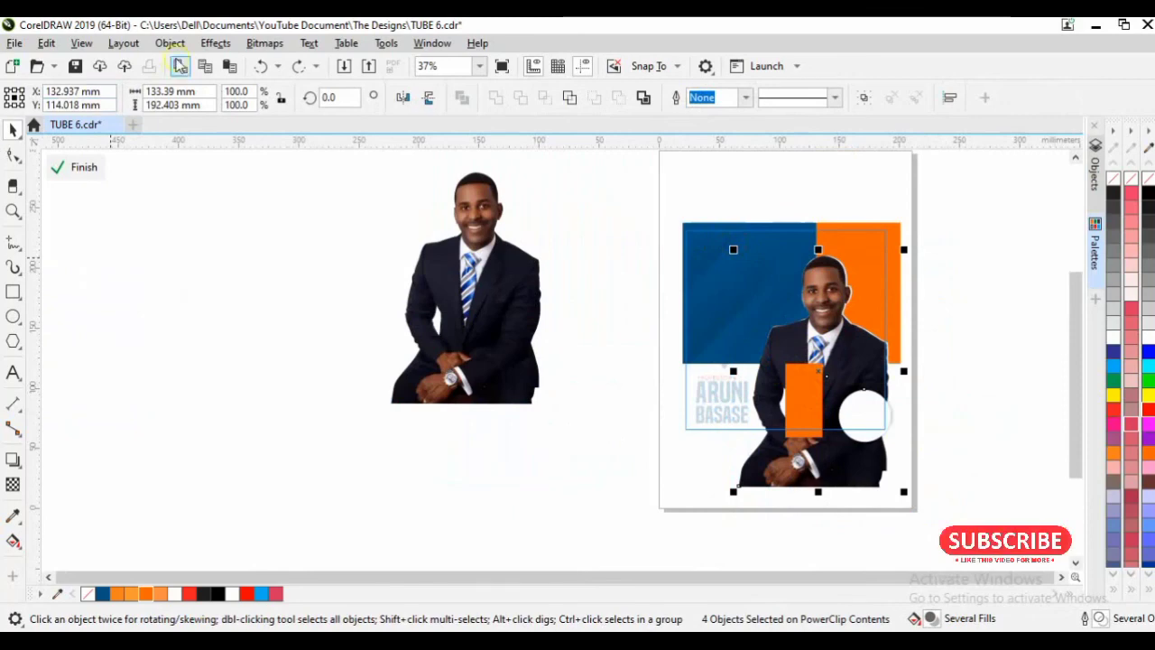
Try Order > To Front of Layer on the panel's objects, then revert so the strip sits behind the portrait.
click(169, 43)
mouse_move(430, 277)
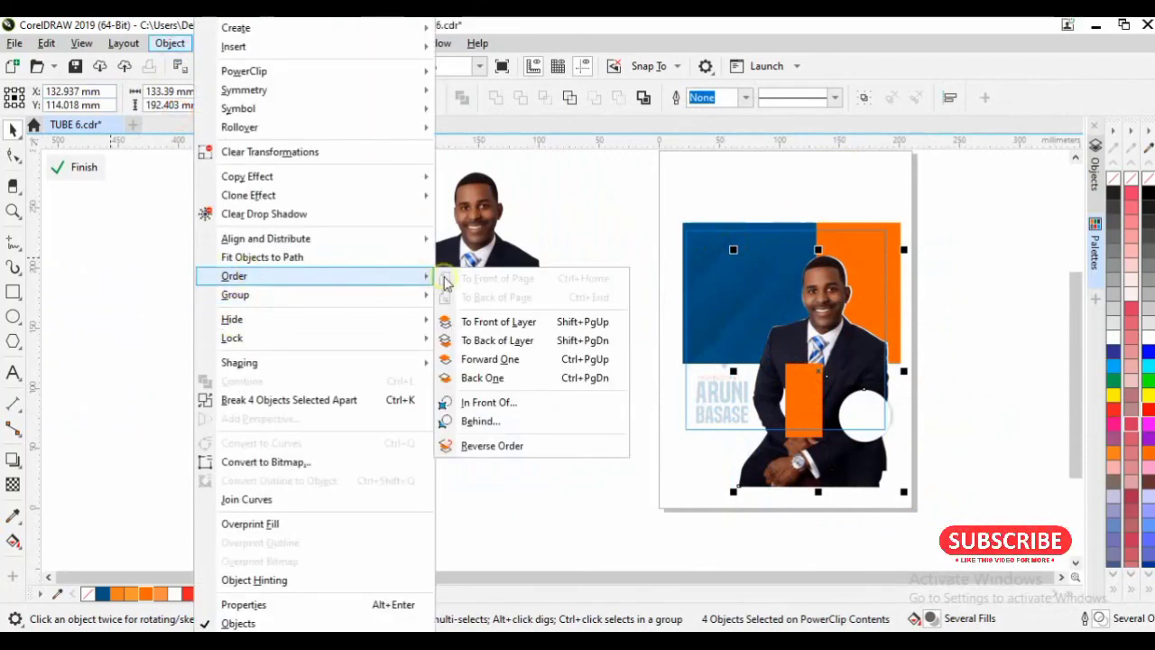
click(501, 323)
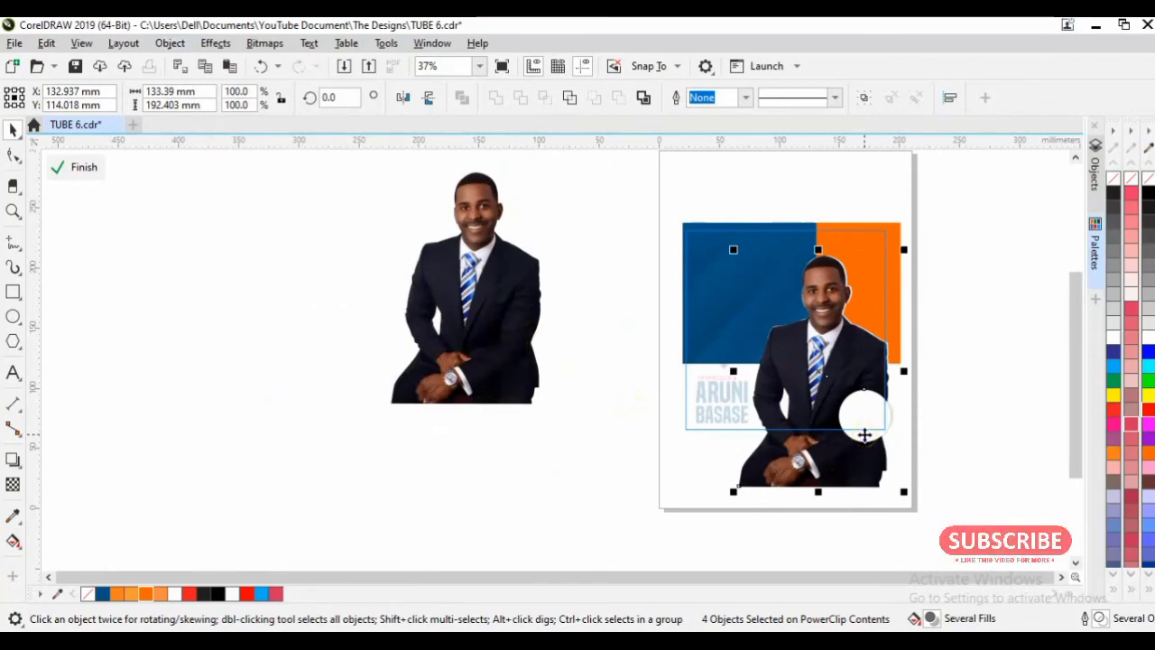
key(ctrl+z)
click(998, 379)
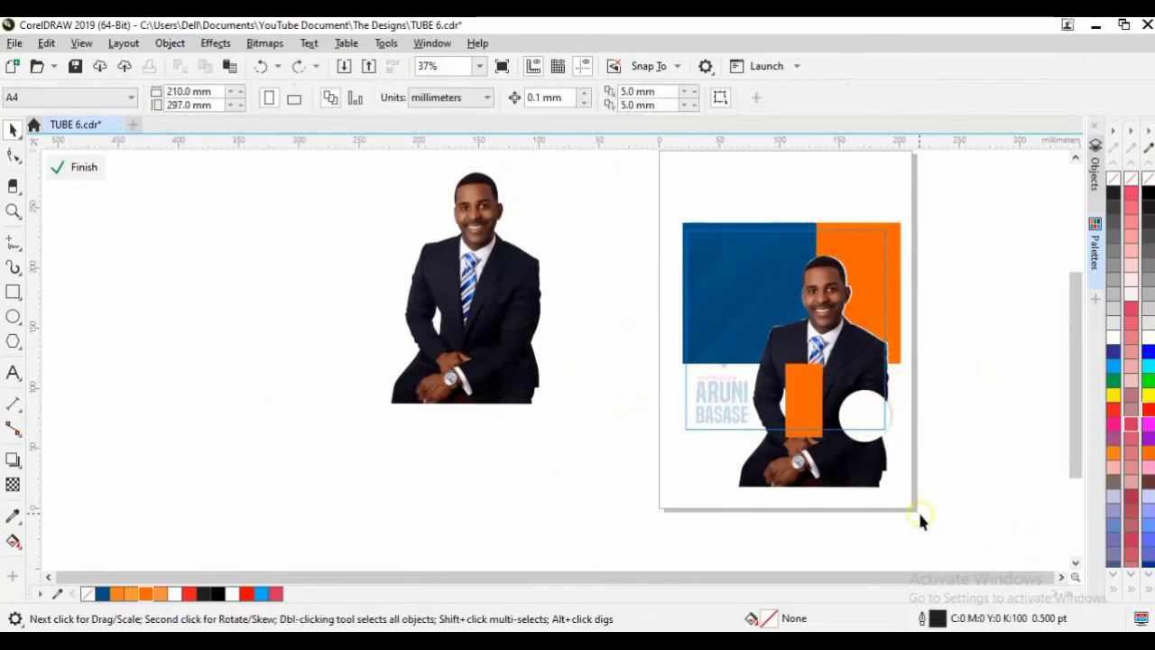
drag(920, 516, 729, 242)
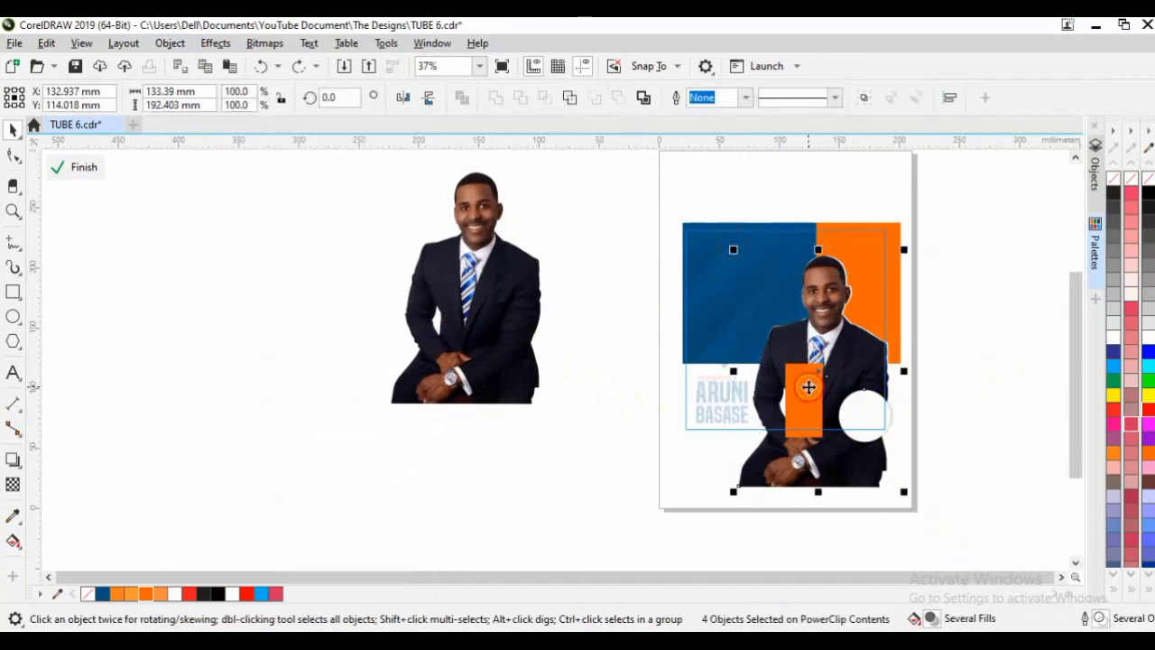
scroll(858, 258, up, 5)
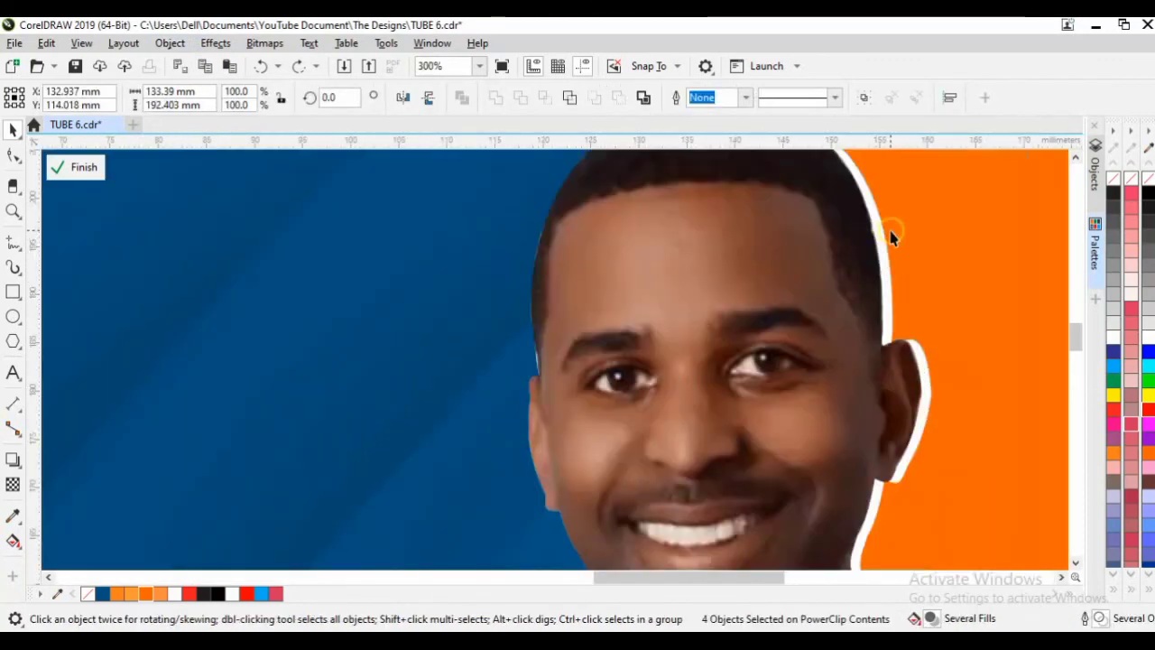
scroll(882, 241, down, 5)
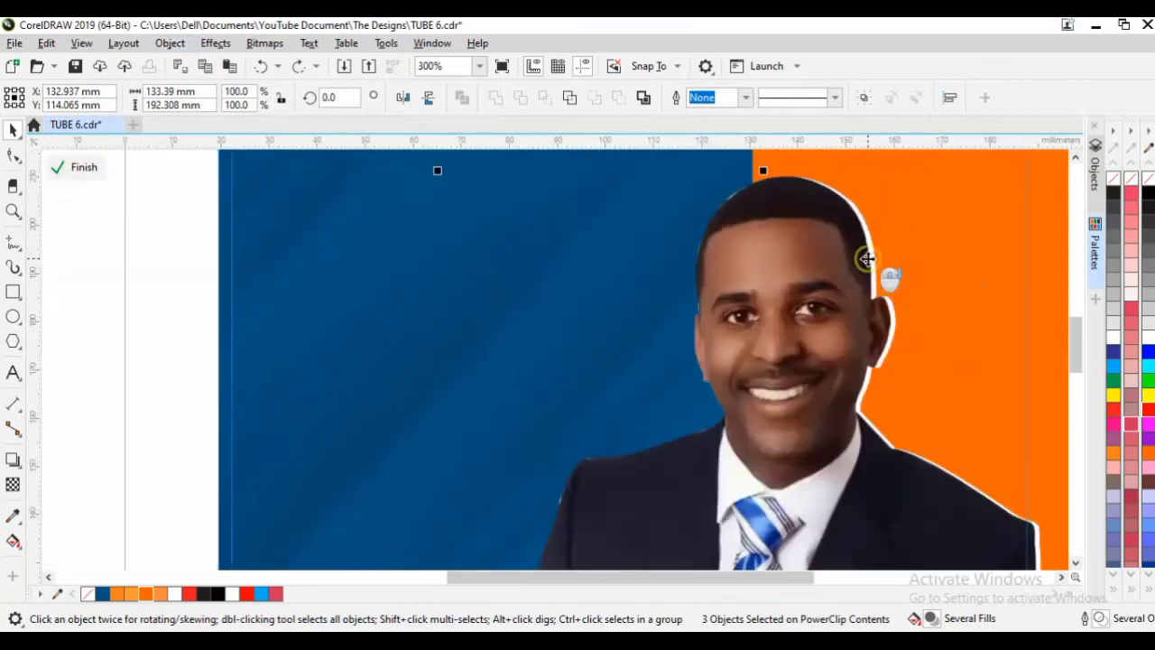
key(Delete)
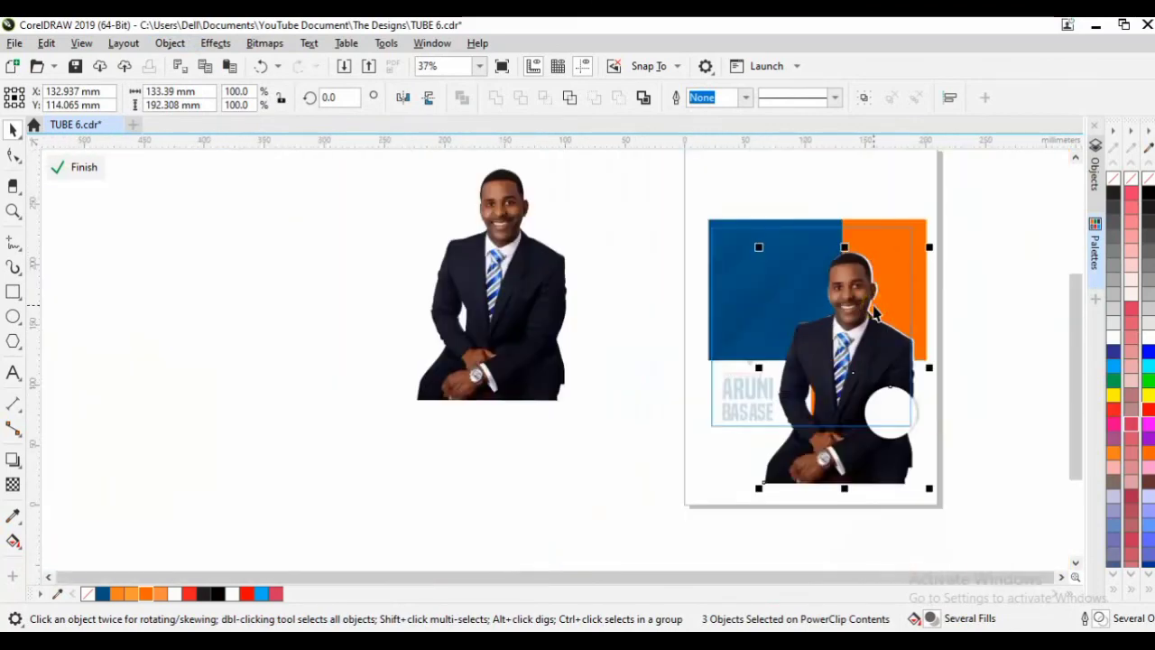
Finish editing the clipped contents and fit the whole flyer design in view.
click(1025, 394)
drag(742, 544, 861, 323)
scroll(846, 386, up, 1)
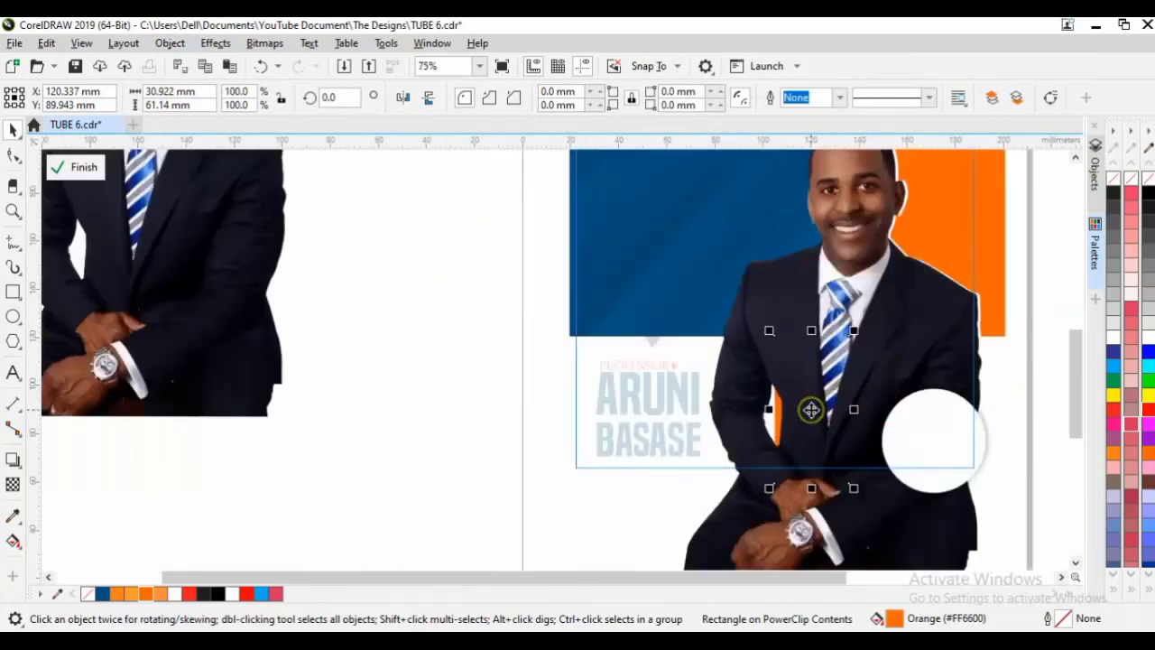
click(1025, 455)
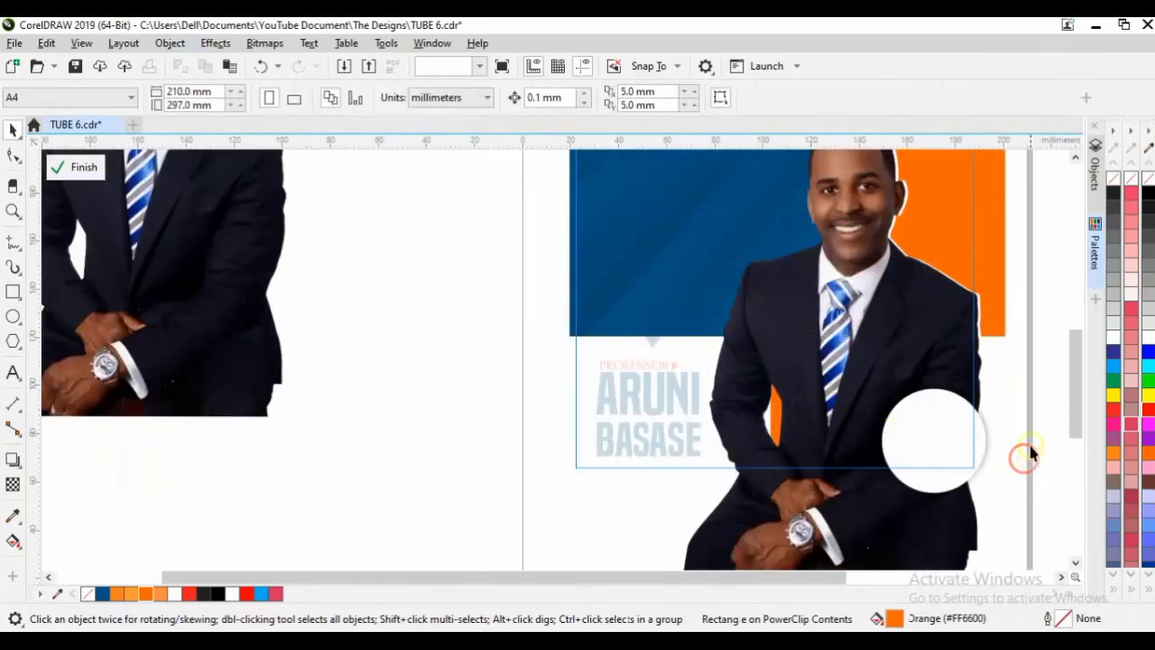
click(998, 483)
scroll(1011, 496, down, 1)
drag(1021, 513, 699, 210)
key(shift+F2)
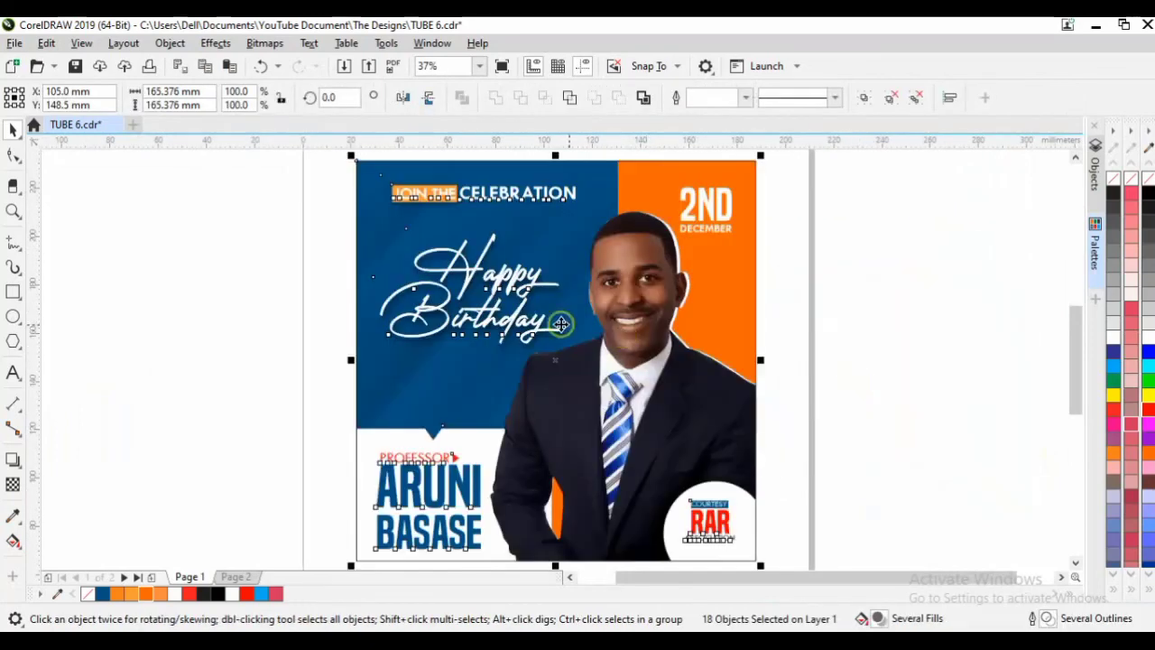
Inside the panel's PowerClip, raise the portrait's contrast to 27 (Brightness 5, Intensity -2).
click(909, 289)
double_click(694, 407)
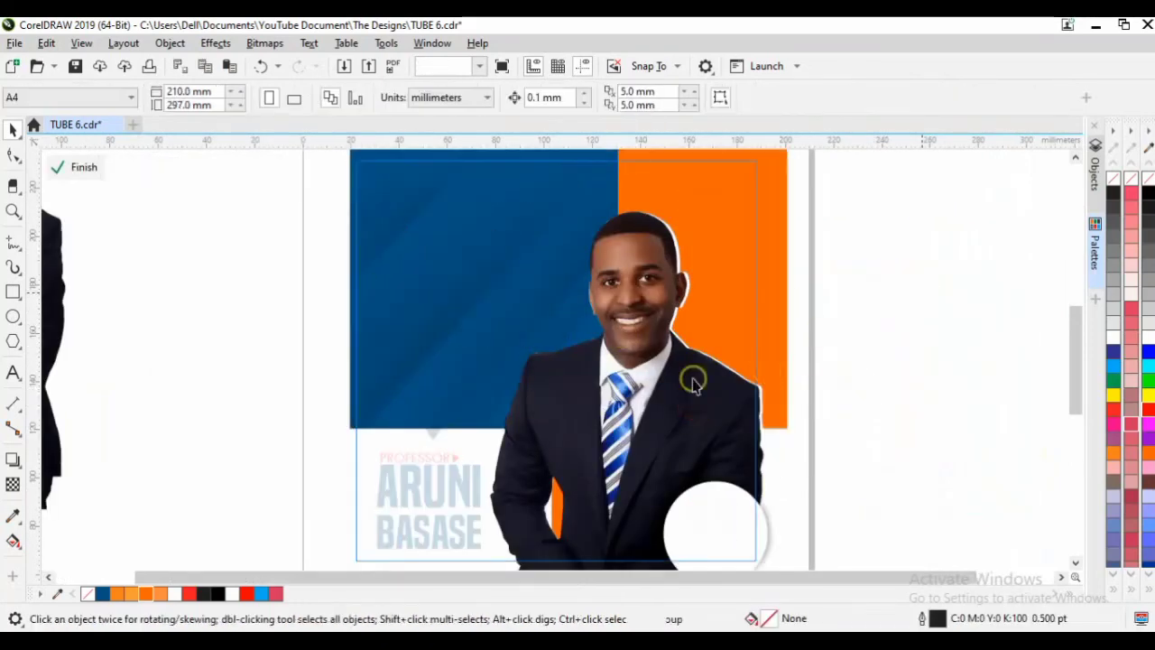
click(654, 338)
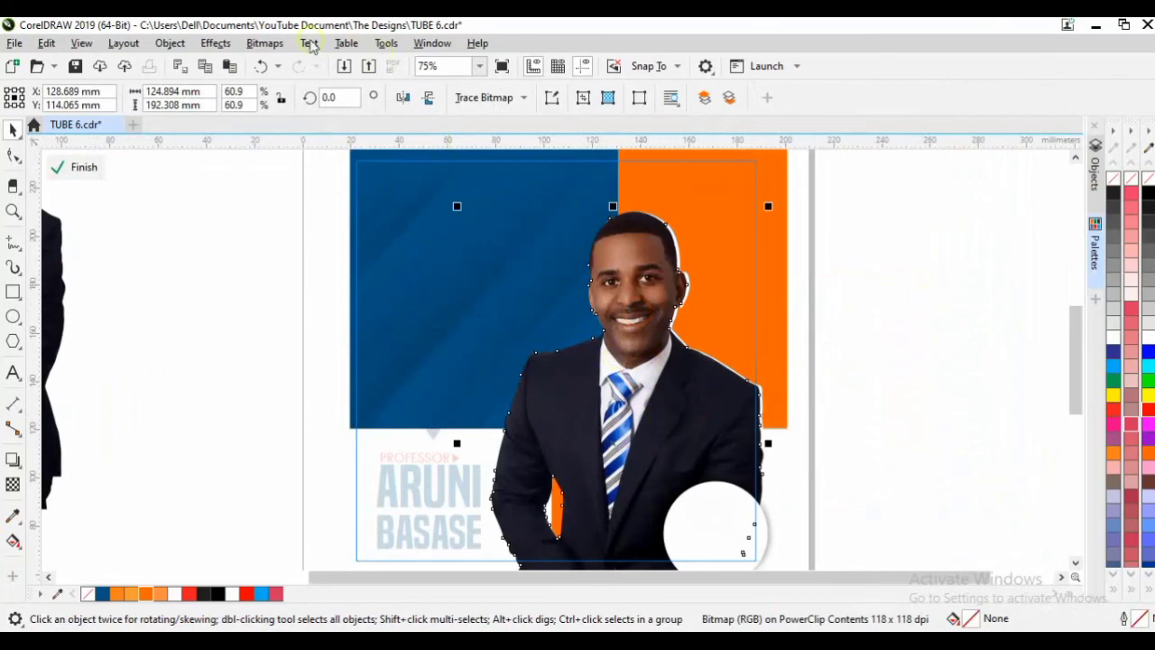
click(262, 44)
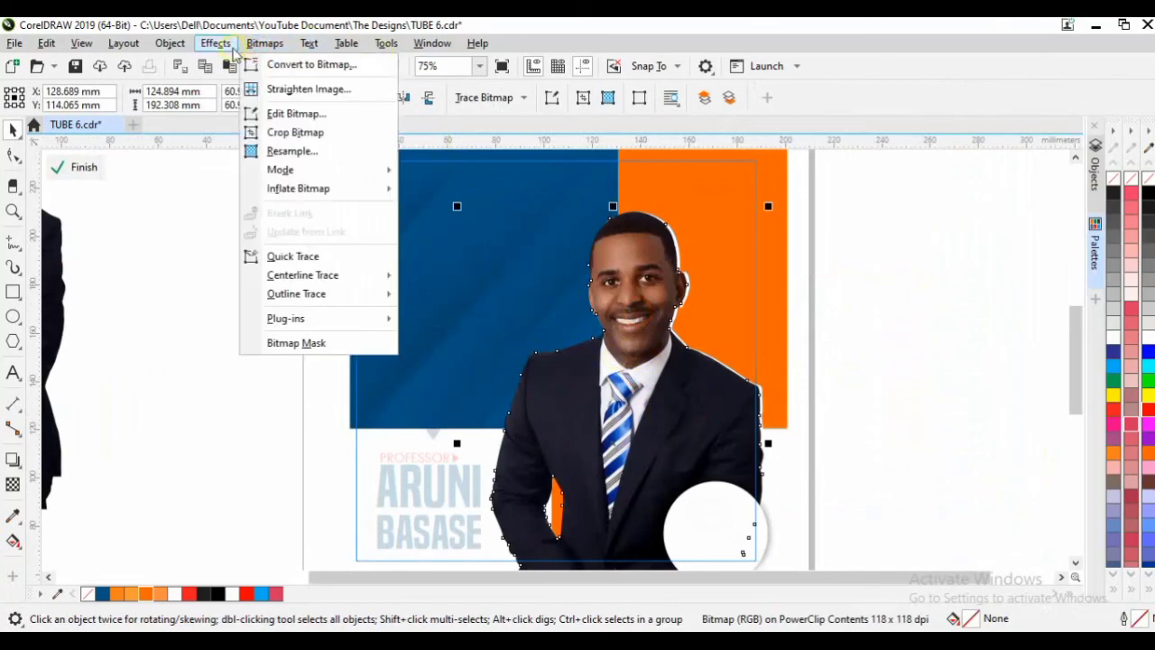
mouse_move(216, 44)
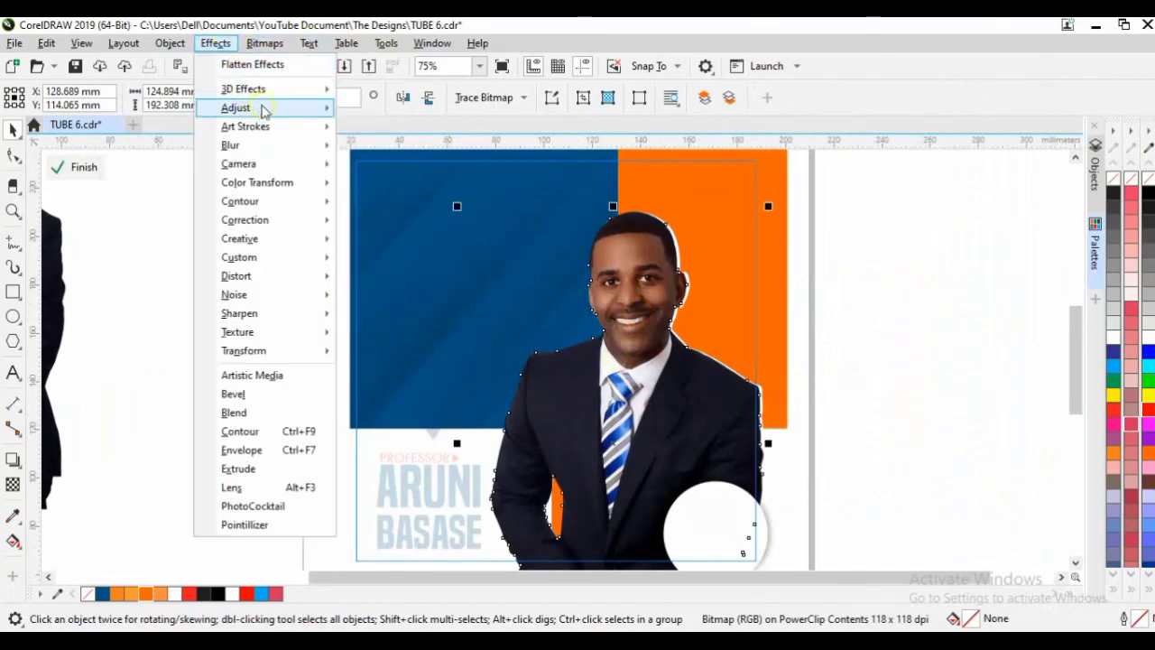
mouse_move(260, 107)
click(458, 240)
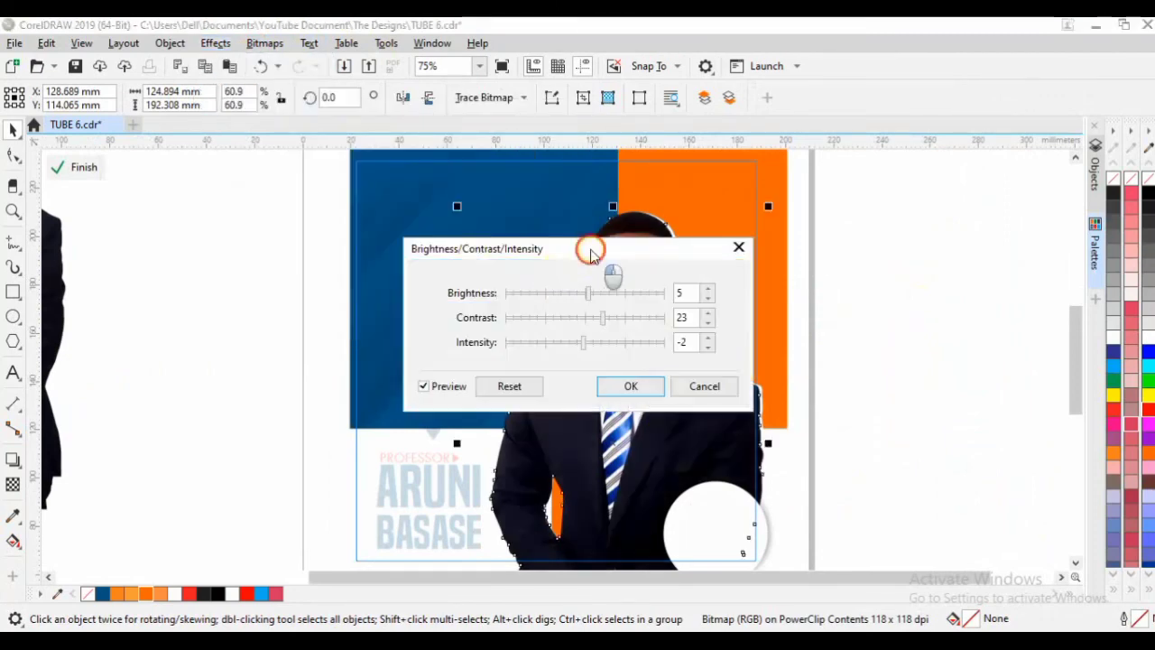
drag(590, 247, 322, 223)
drag(345, 297, 345, 295)
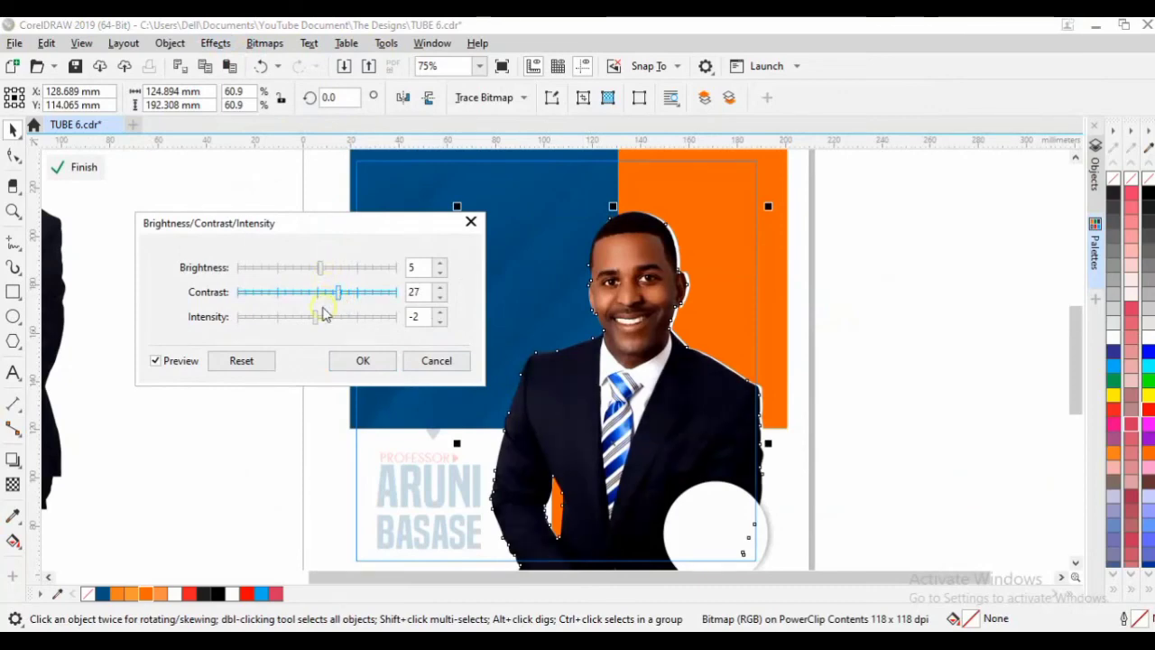
click(364, 361)
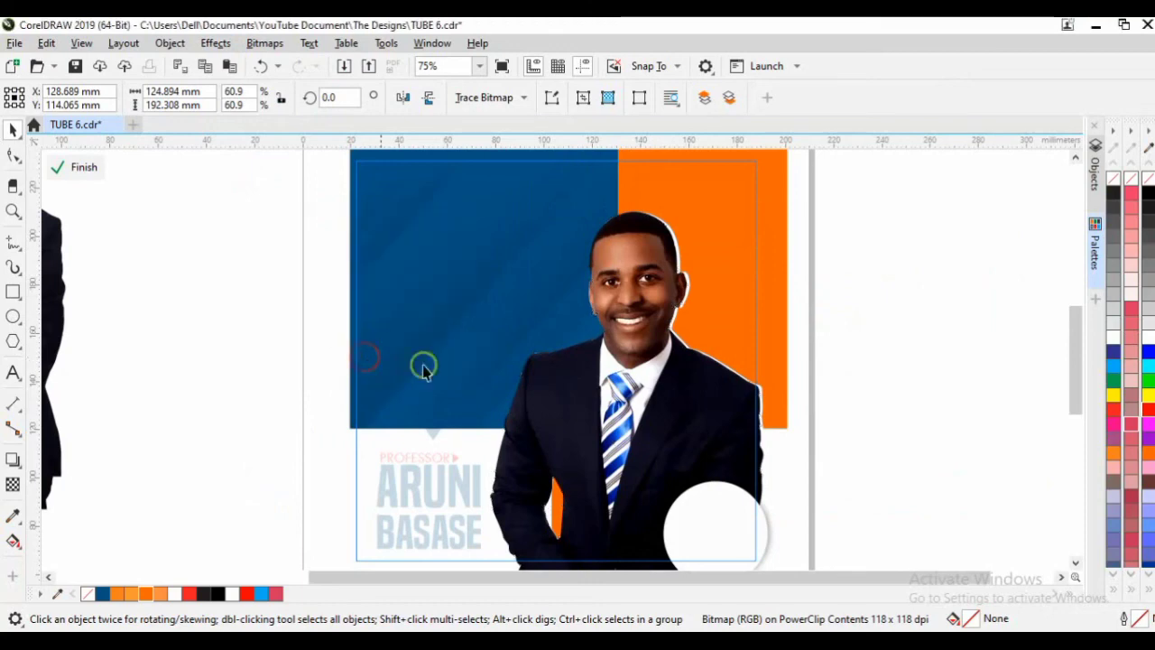
click(899, 348)
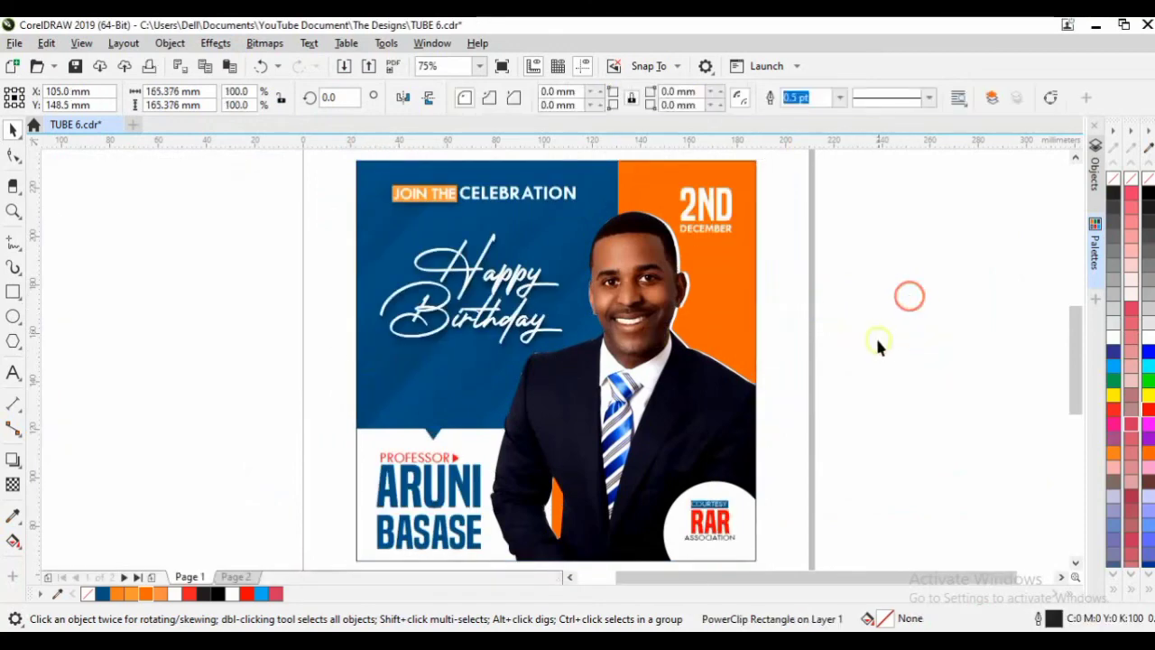
Set the flyer's clipping frame outline to none, then view the whole flyer in F9 full-screen preview.
scroll(876, 347, up, 4)
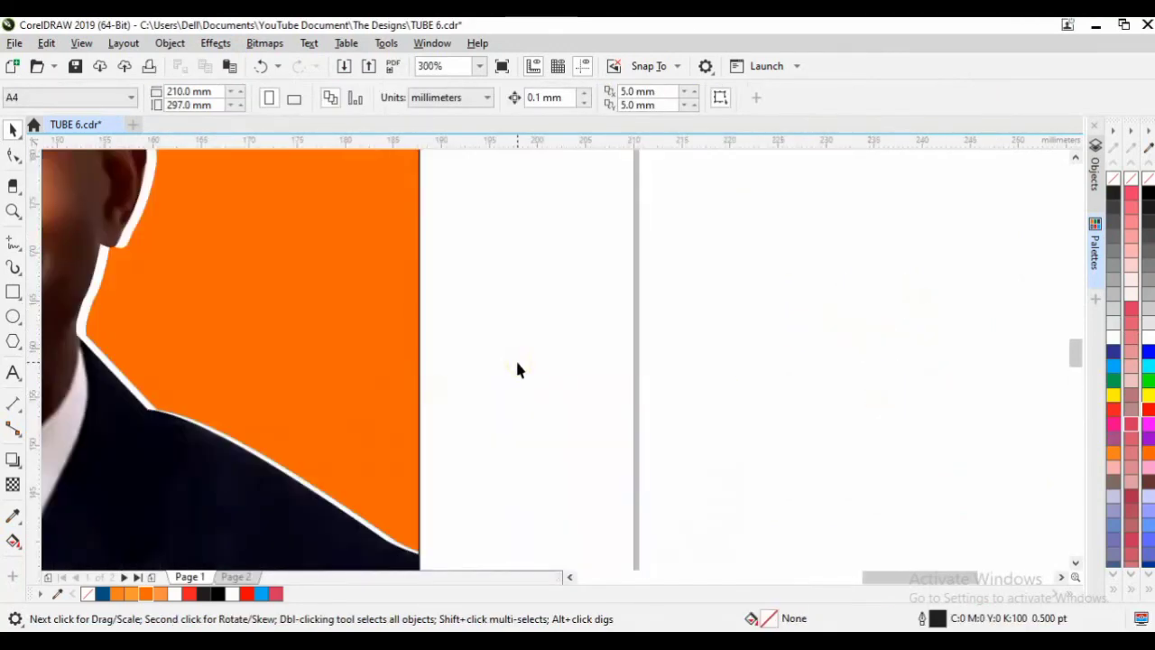
key(F3)
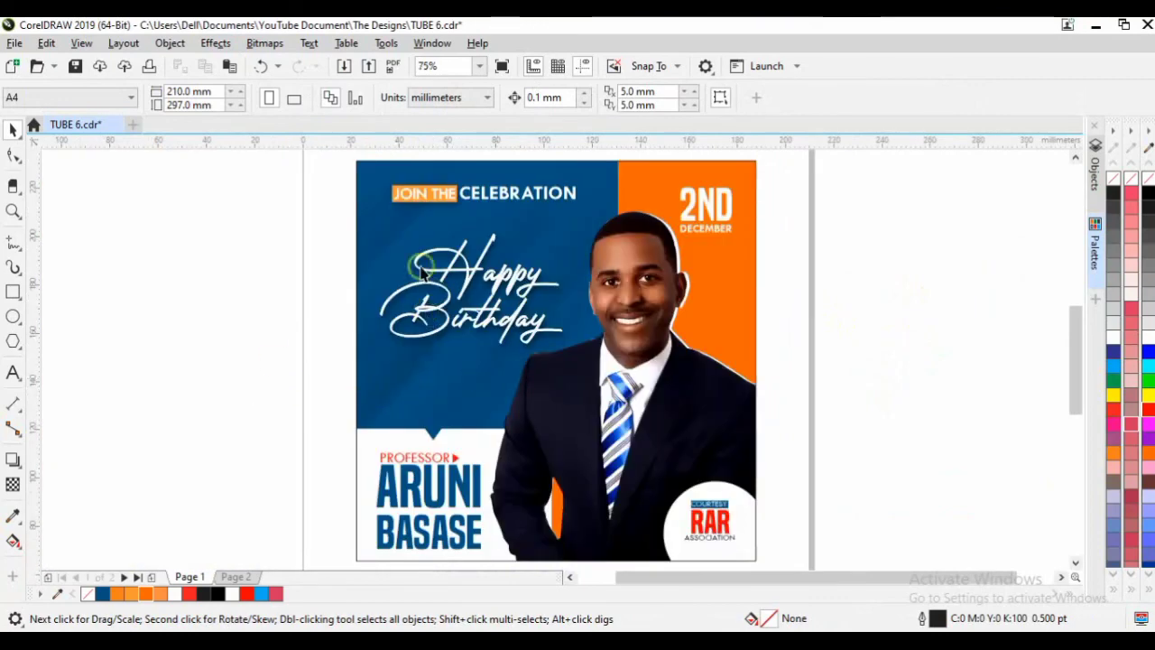
click(424, 193)
click(753, 192)
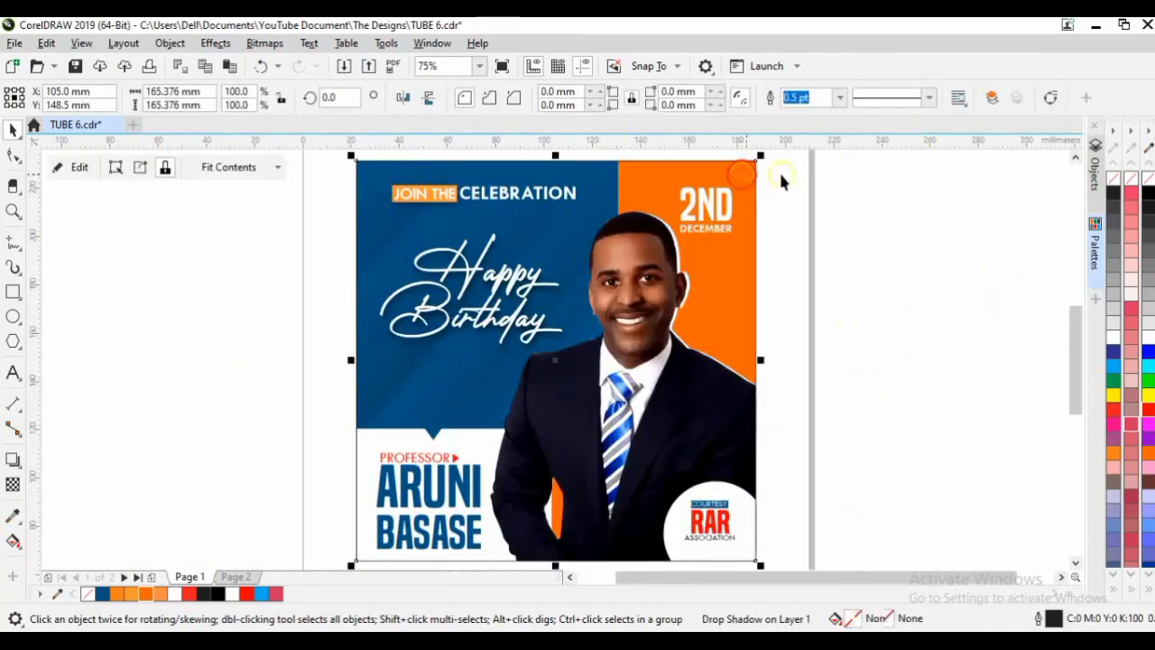
right_click(1119, 178)
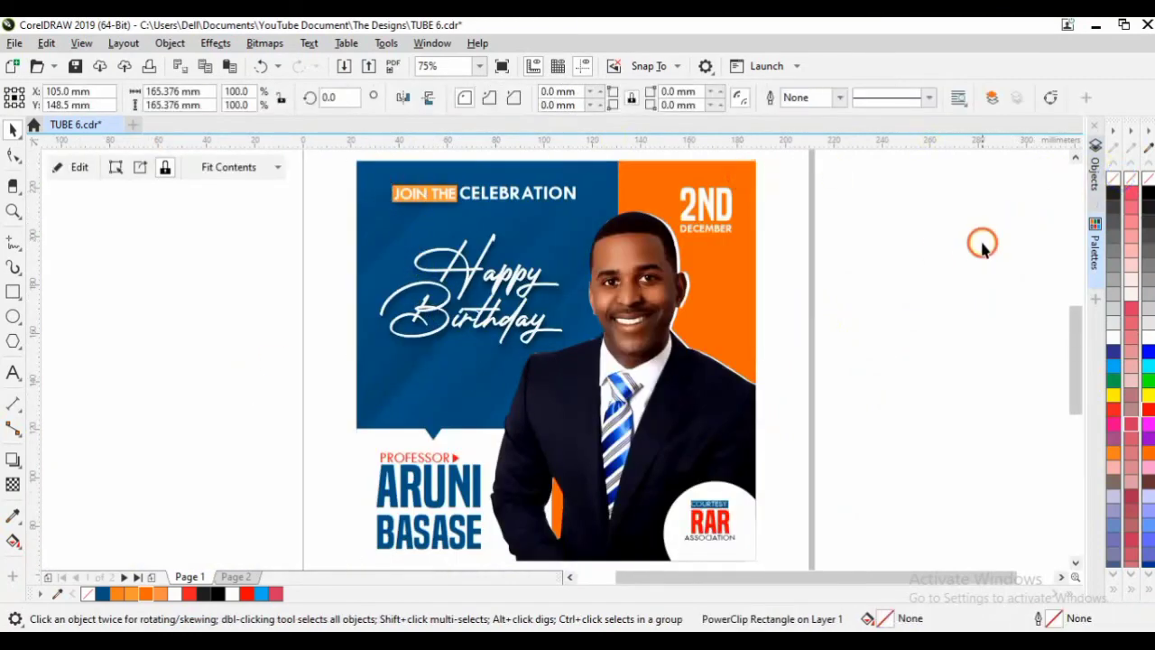
click(982, 241)
click(733, 253)
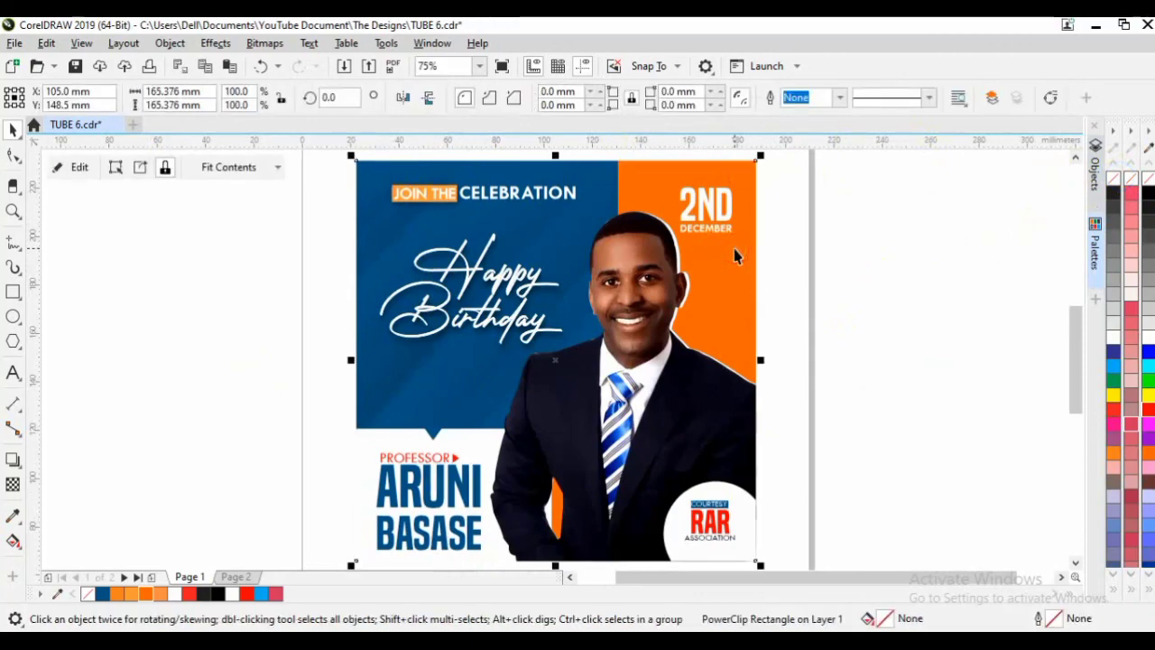
key(F9)
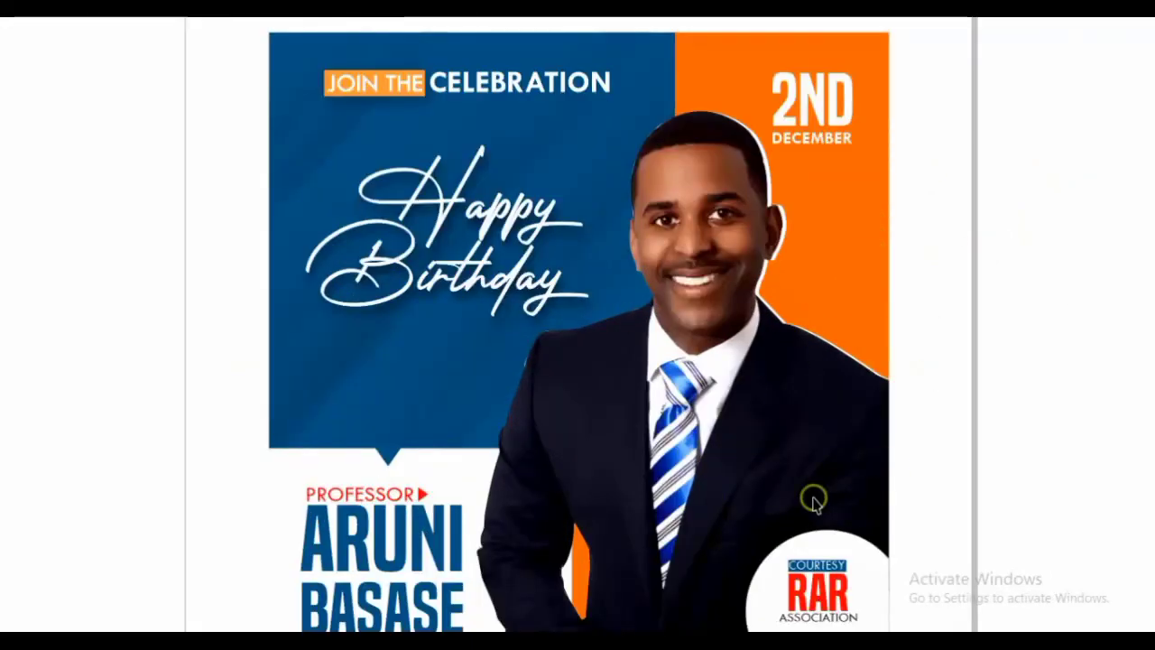